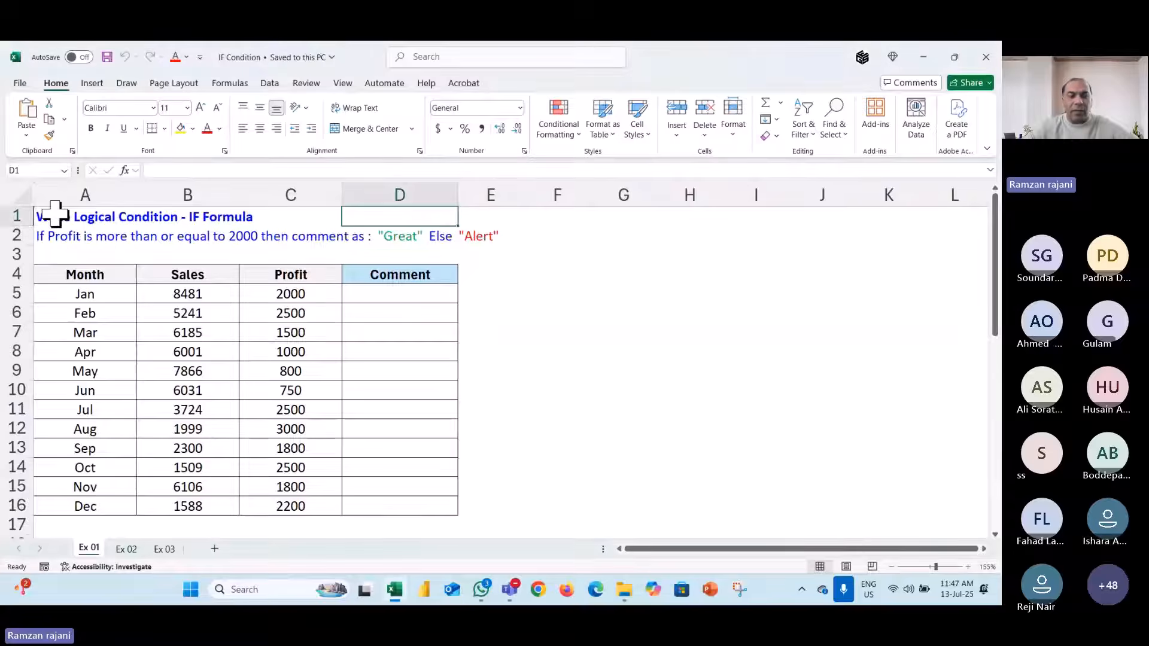
- Review the table by selecting the month names, monthly Sales and monthly Profit figures
scroll(55, 214, up, 3)
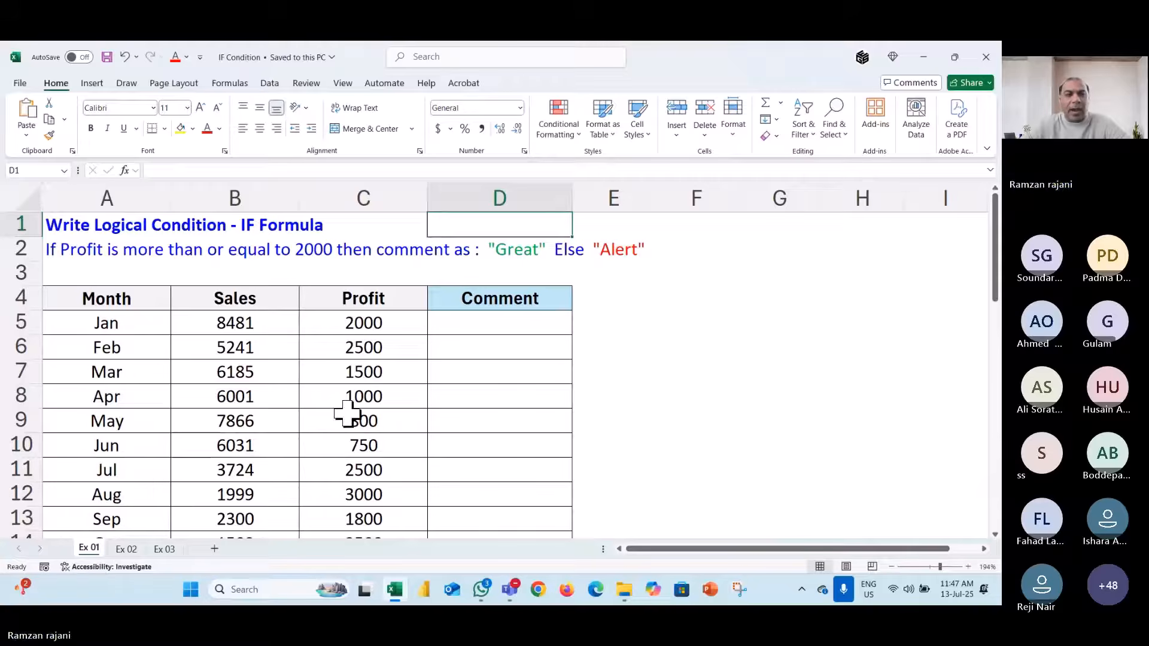
scroll(348, 414, down, 1)
scroll(349, 414, down, 3)
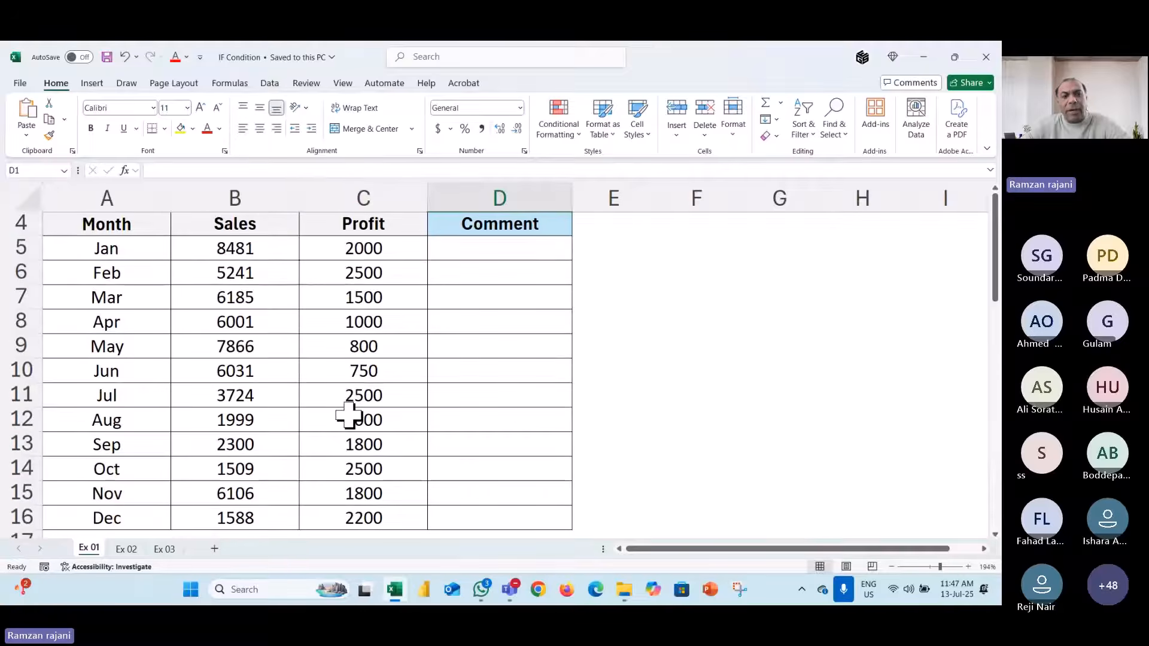
scroll(349, 400, up, 1)
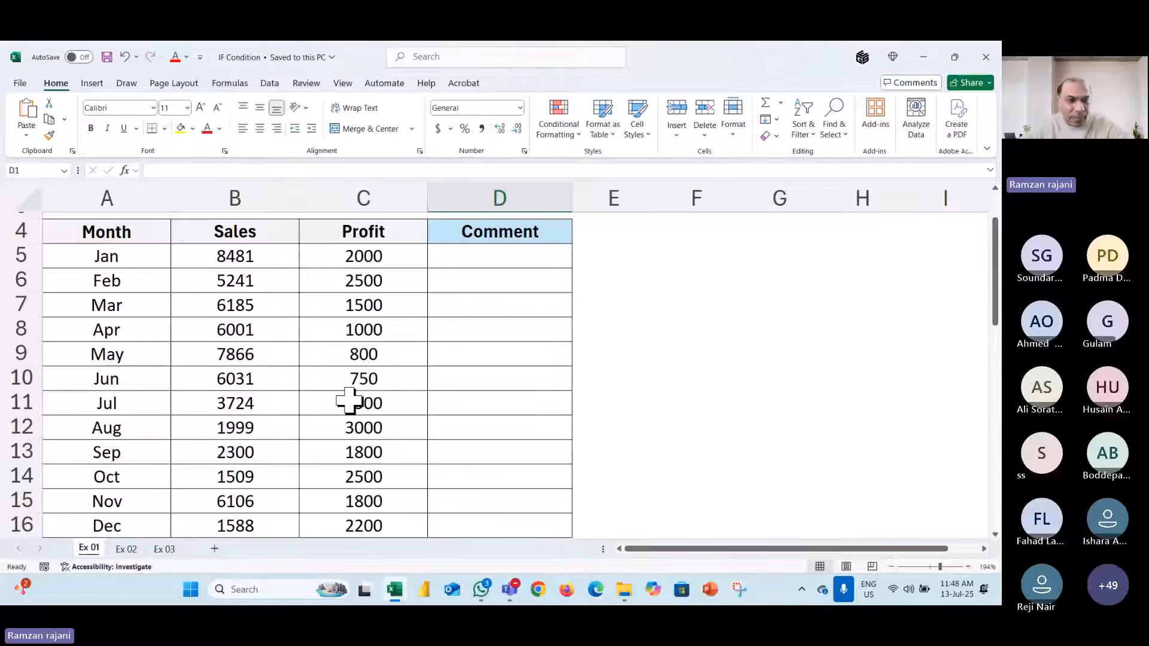
drag(155, 252, 151, 526)
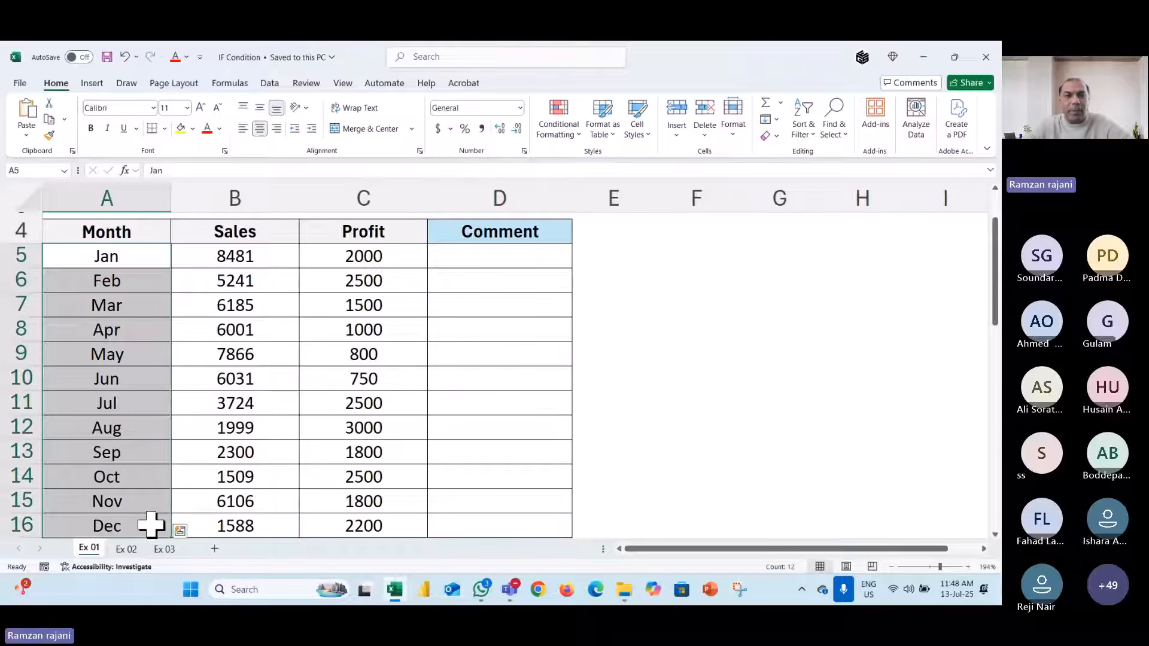
drag(269, 258, 270, 517)
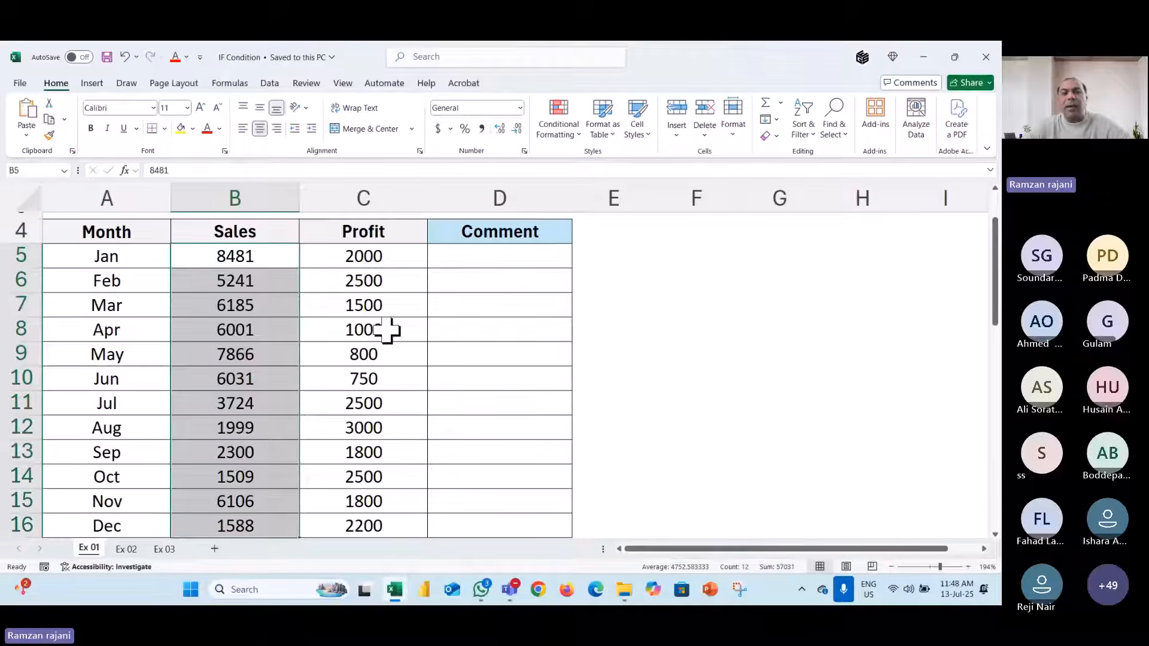
drag(393, 257, 418, 508)
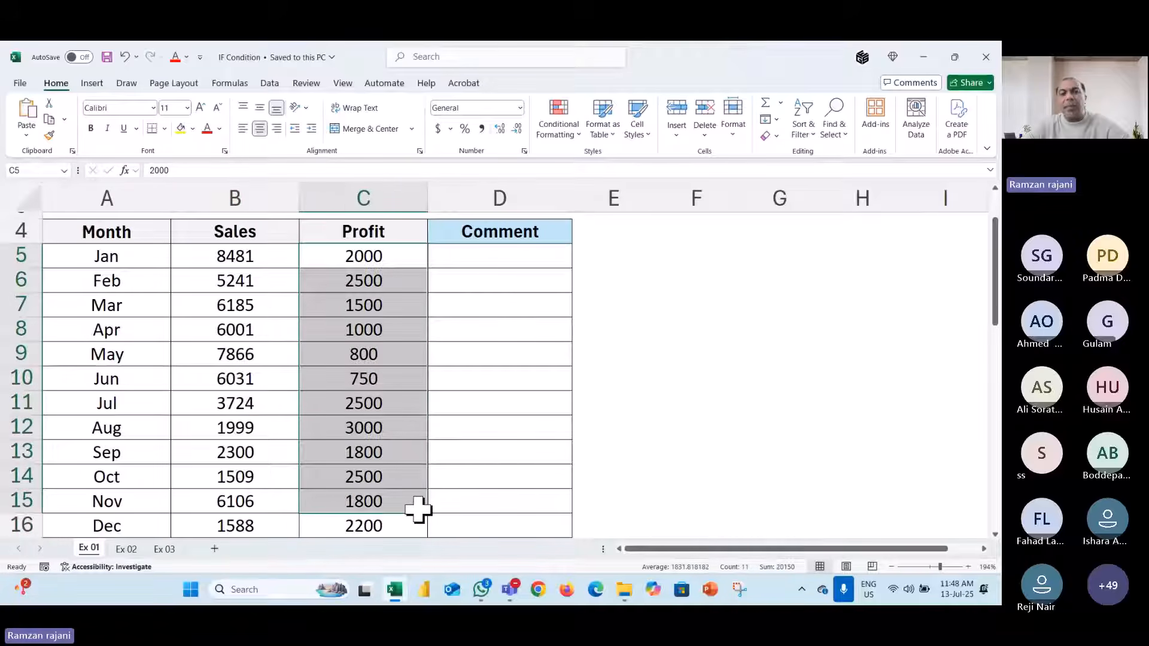
- Try Alert, then Great, as Jan's comment in D5, then clear D5 again
click(491, 259)
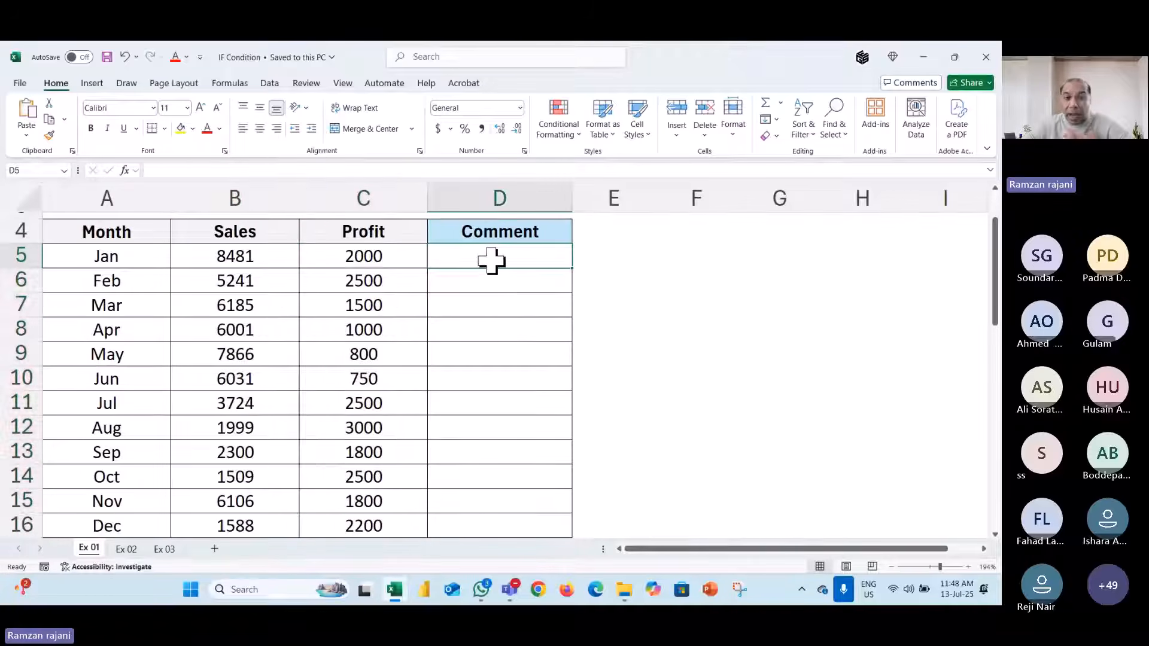
scroll(684, 313, up, 1)
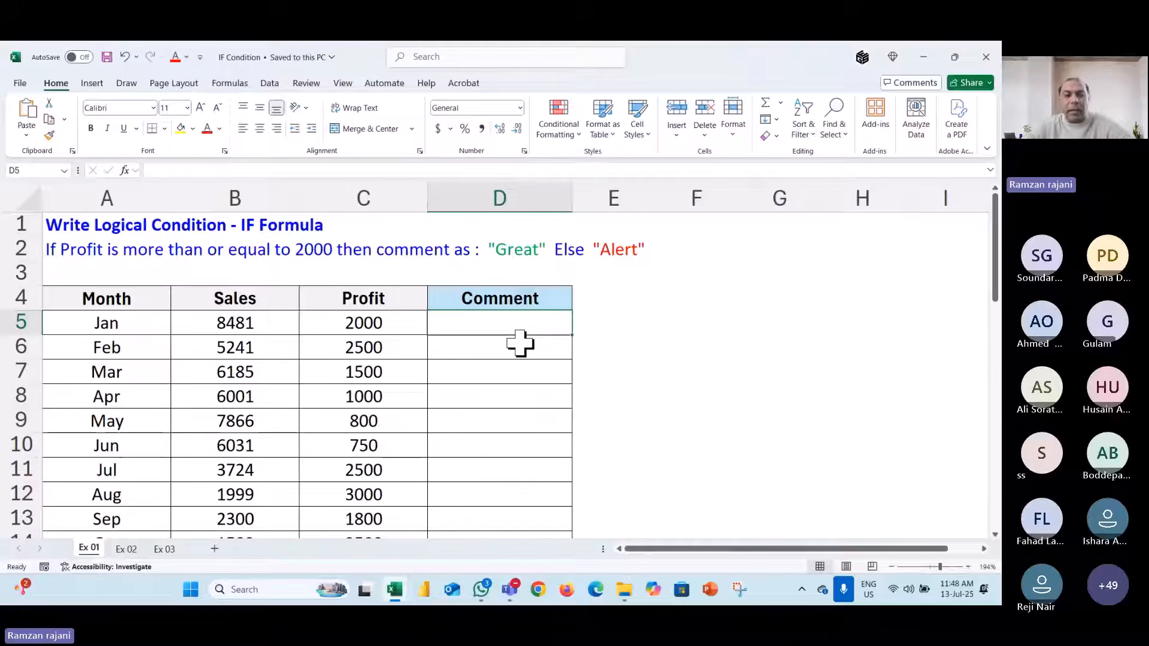
click(391, 324)
click(501, 327)
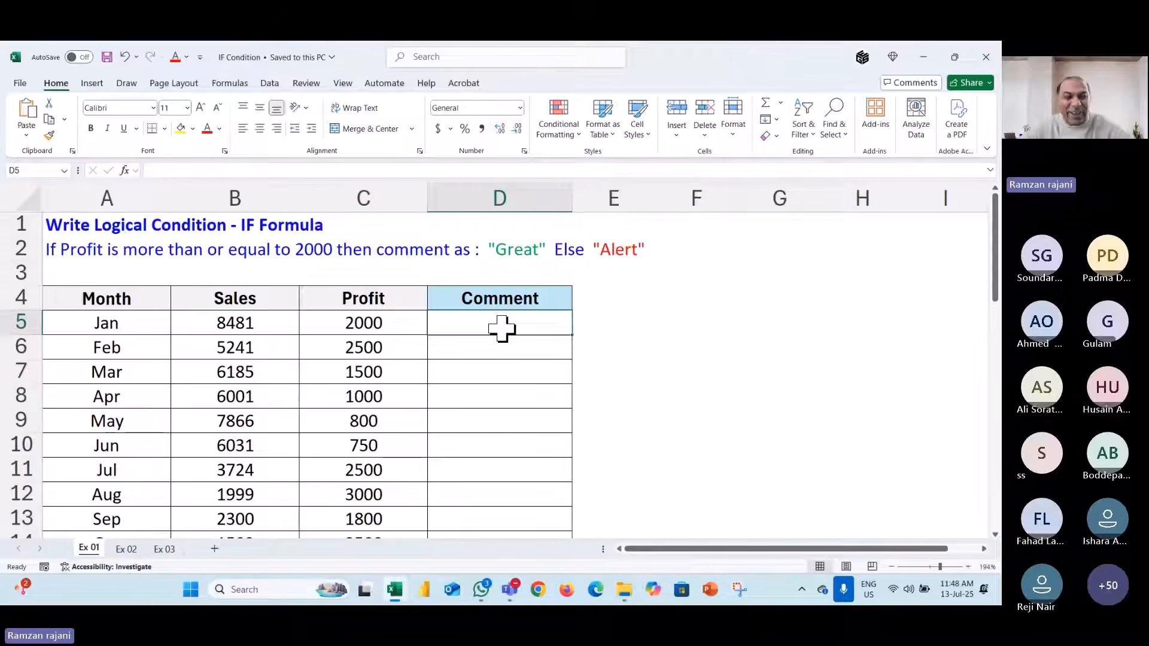
click(407, 328)
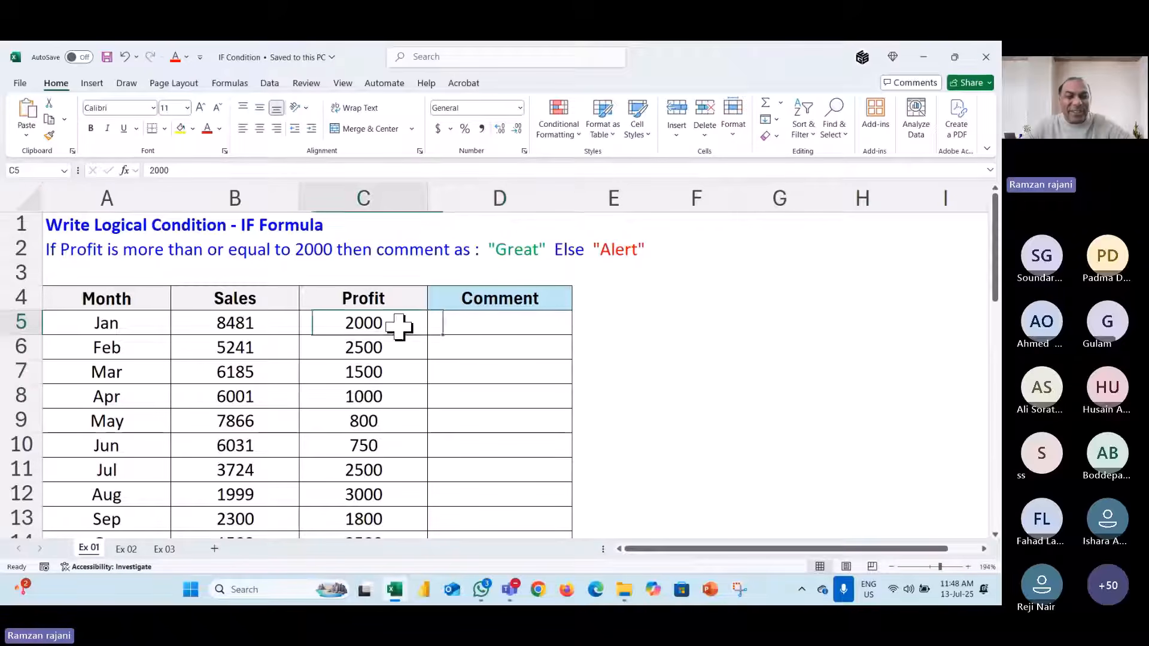
click(432, 323)
text(Alert)
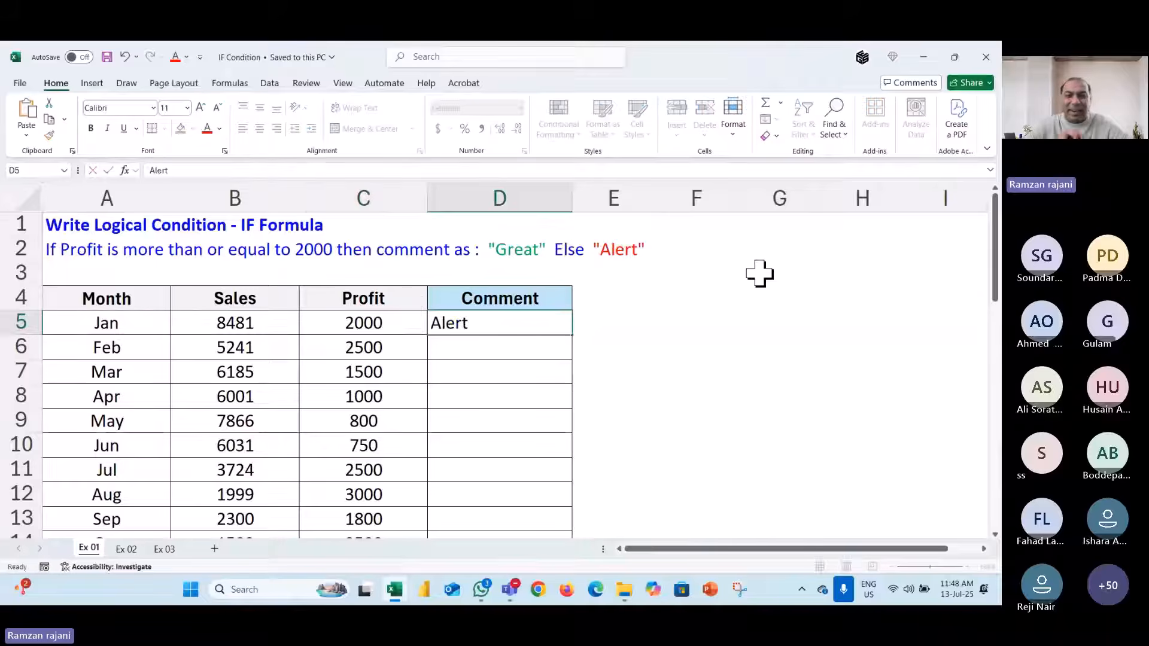
key(Return)
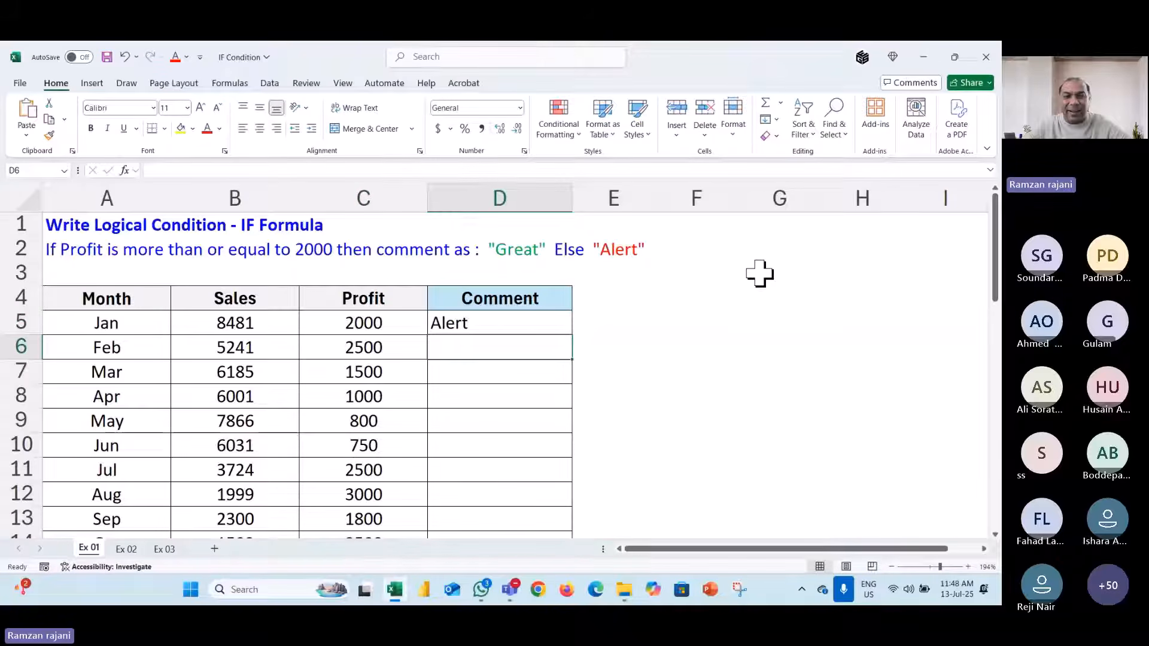
click(521, 322)
text(Great)
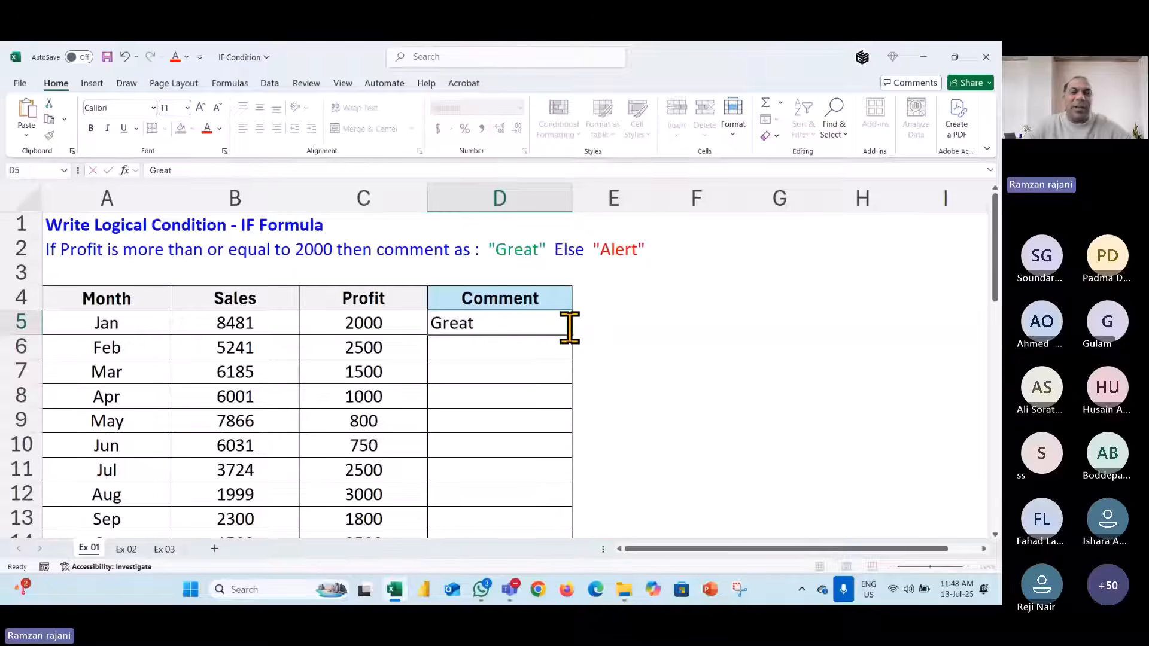
key(Return)
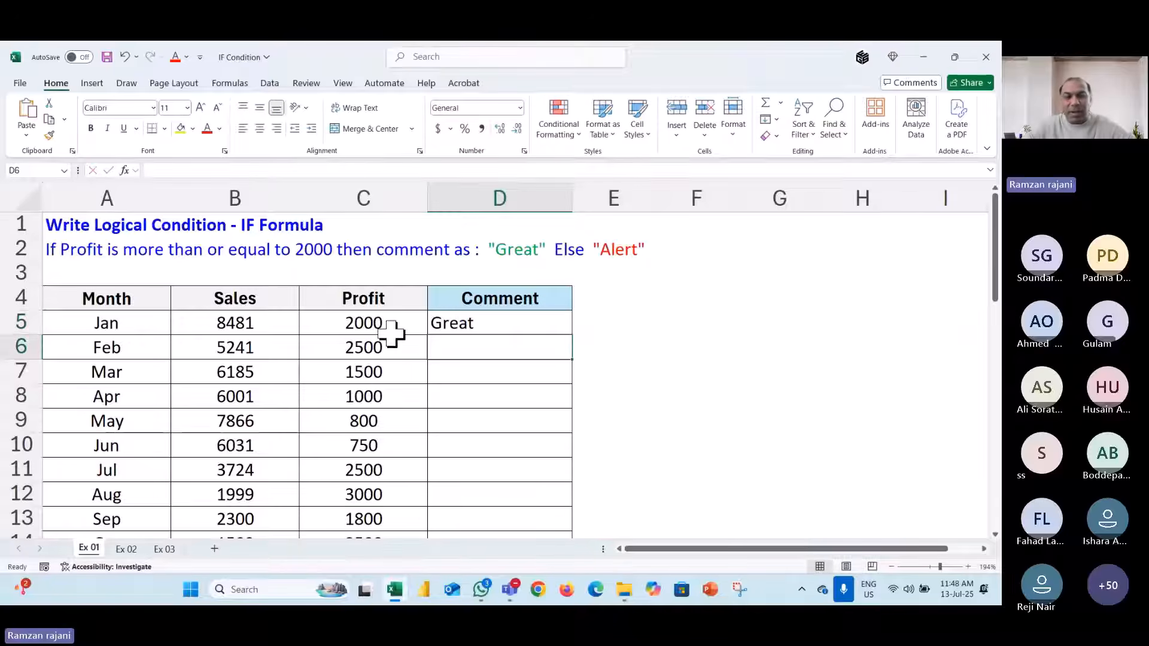
click(506, 327)
key(Delete)
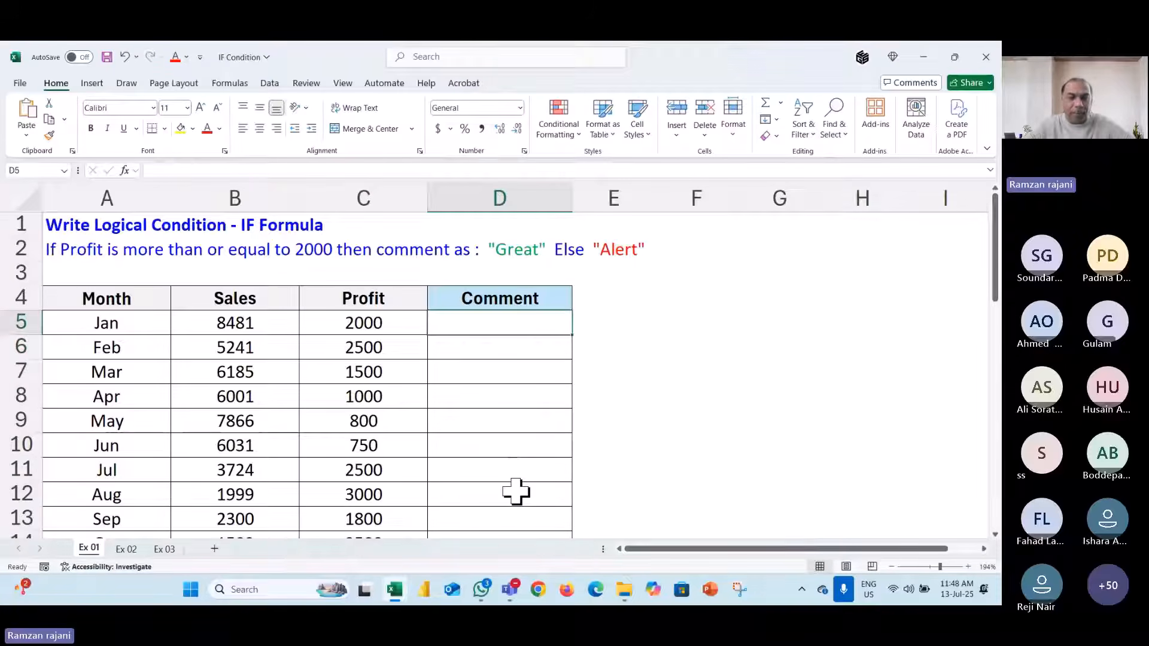
- Start D5's formula as =if(C5>=2000, testing January's profit
scroll(515, 492, down, 8)
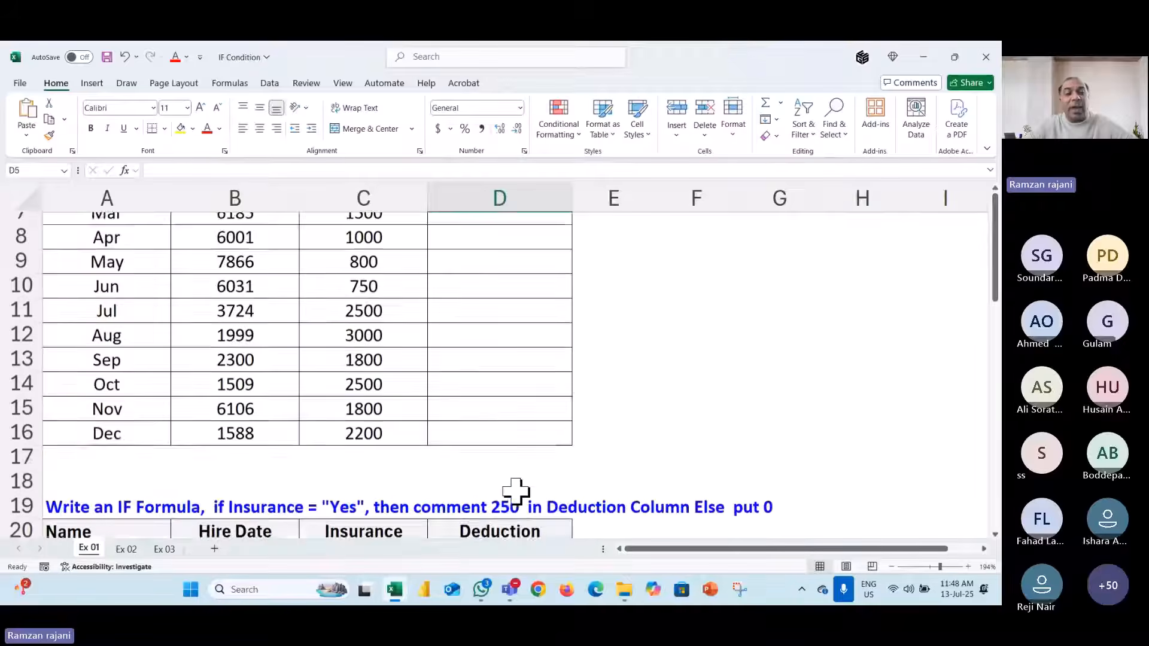
scroll(516, 492, up, 4)
scroll(516, 491, up, 4)
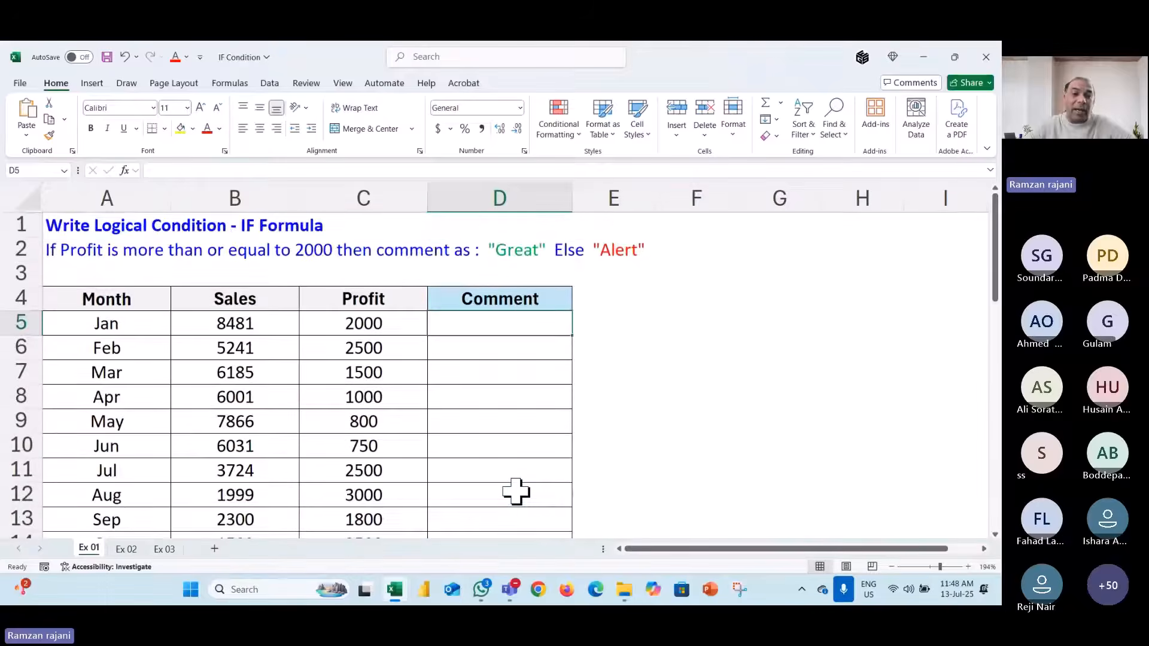
scroll(516, 491, down, 1)
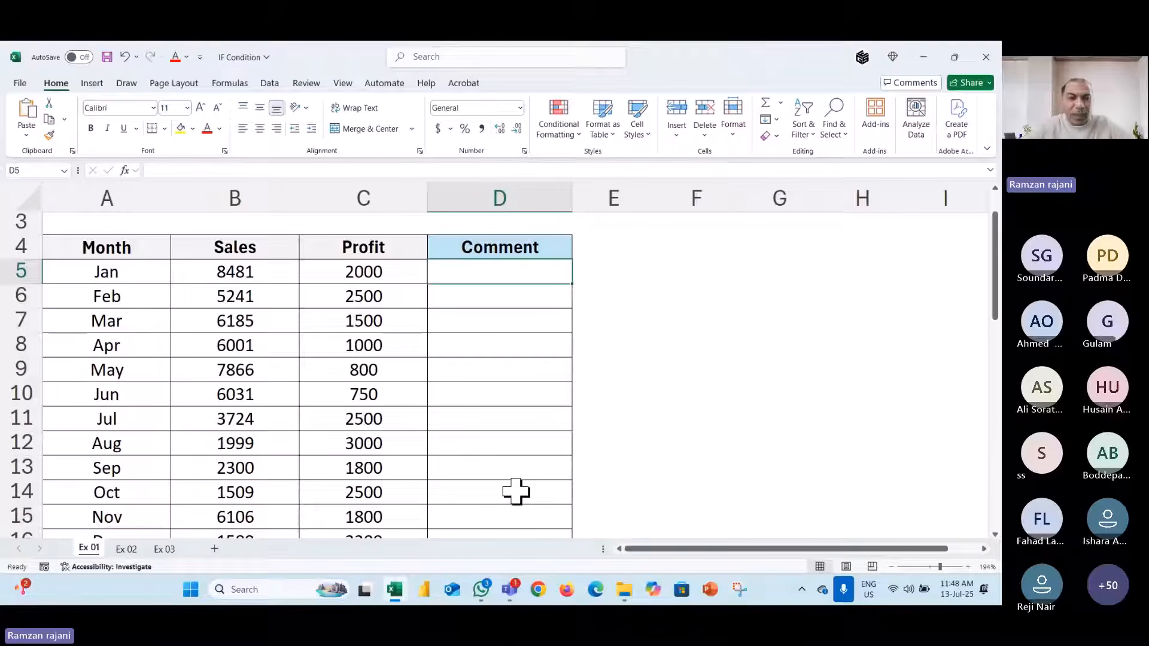
click(383, 273)
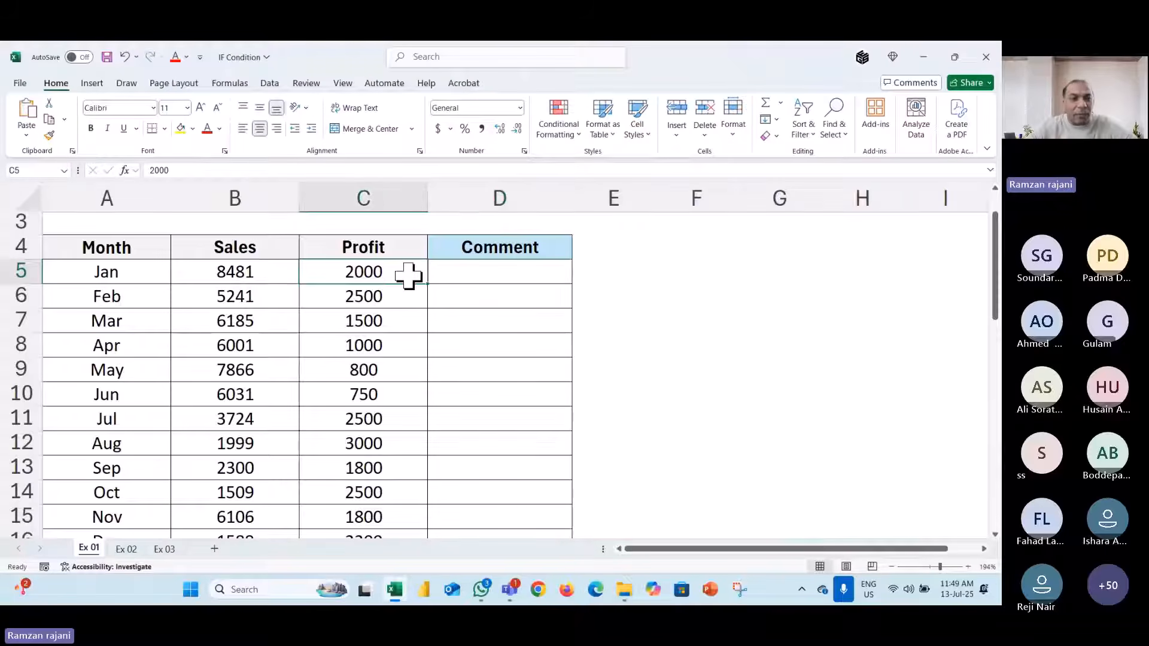
scroll(410, 275, up, 1)
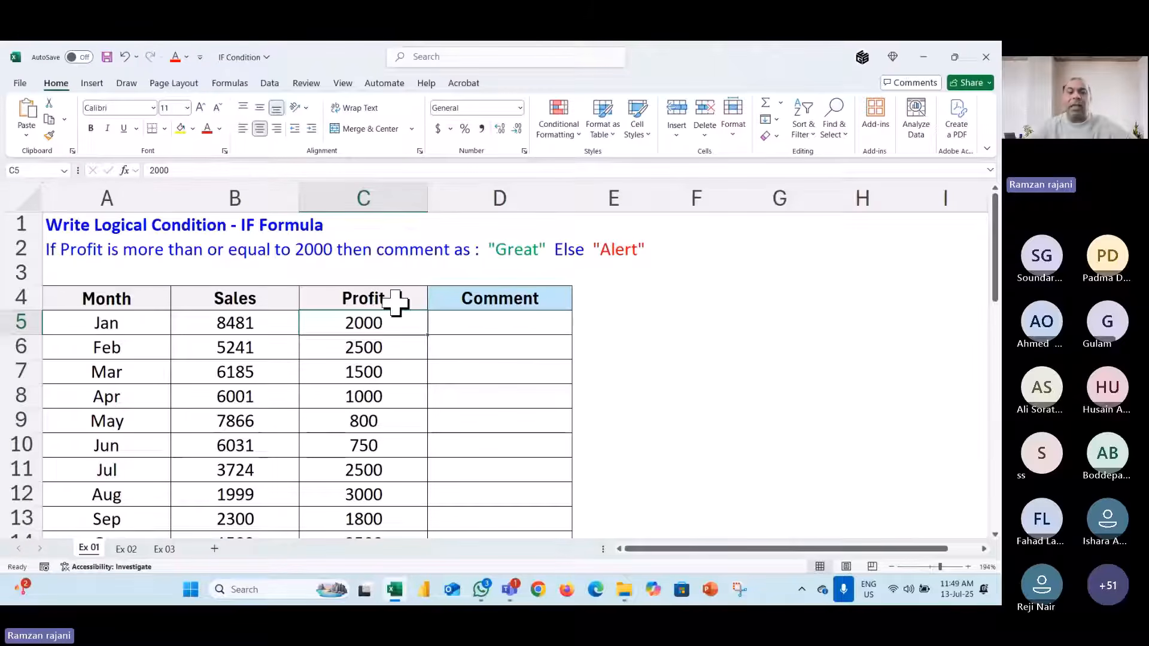
click(515, 326)
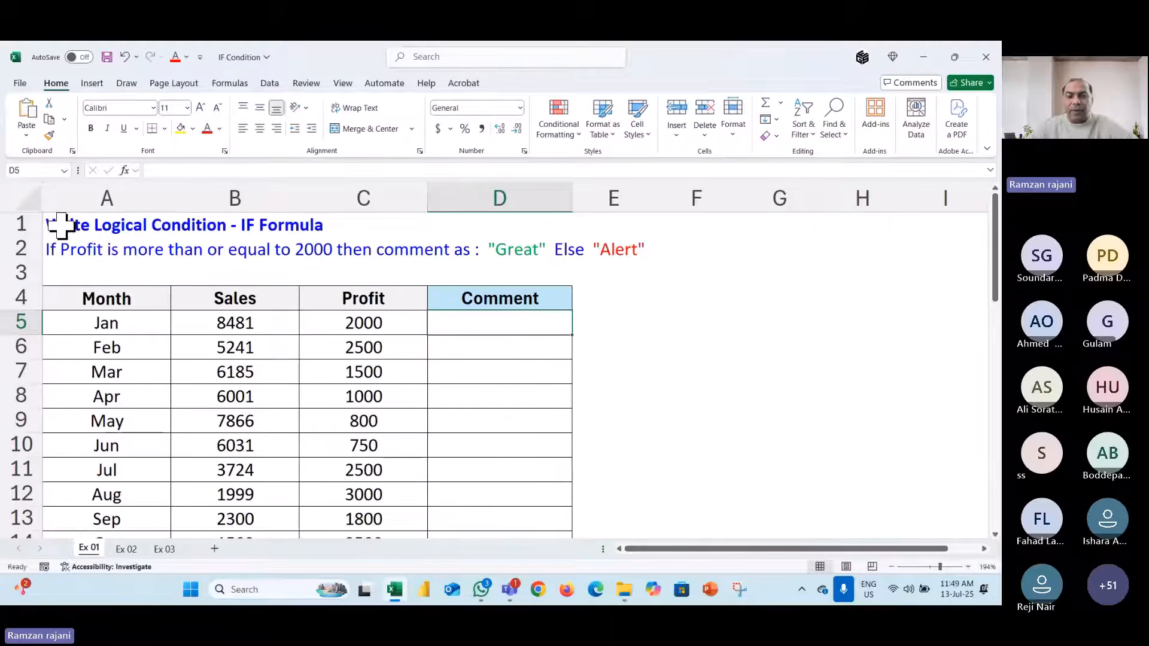
ctrl+scroll(60, 226, up, 2)
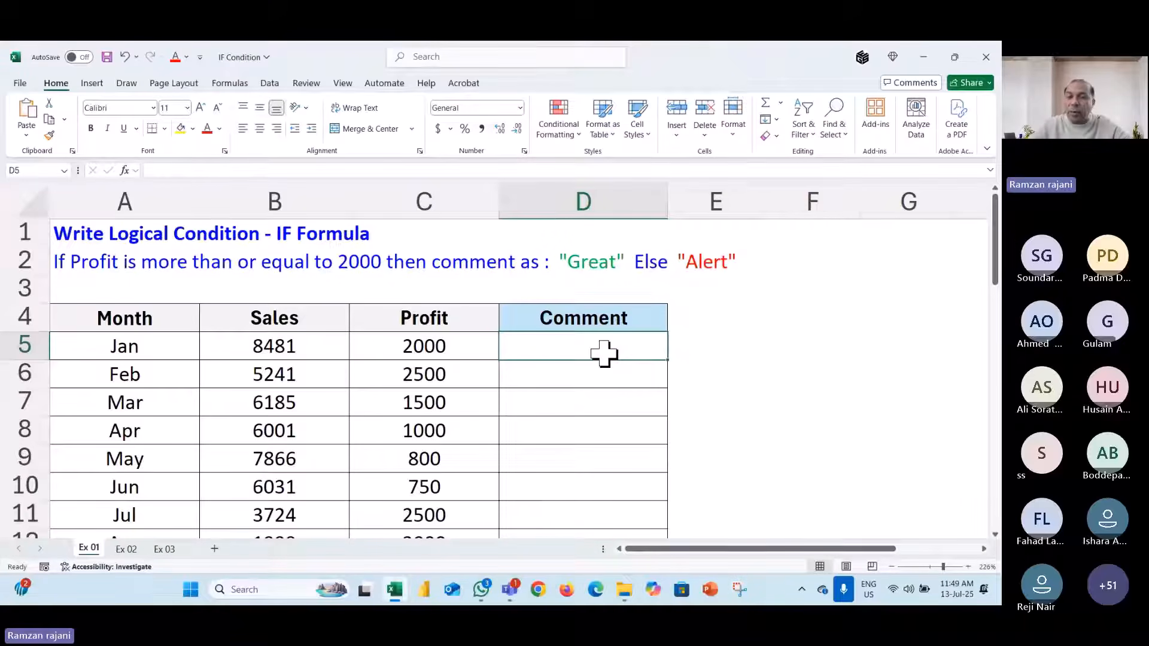
text(=)
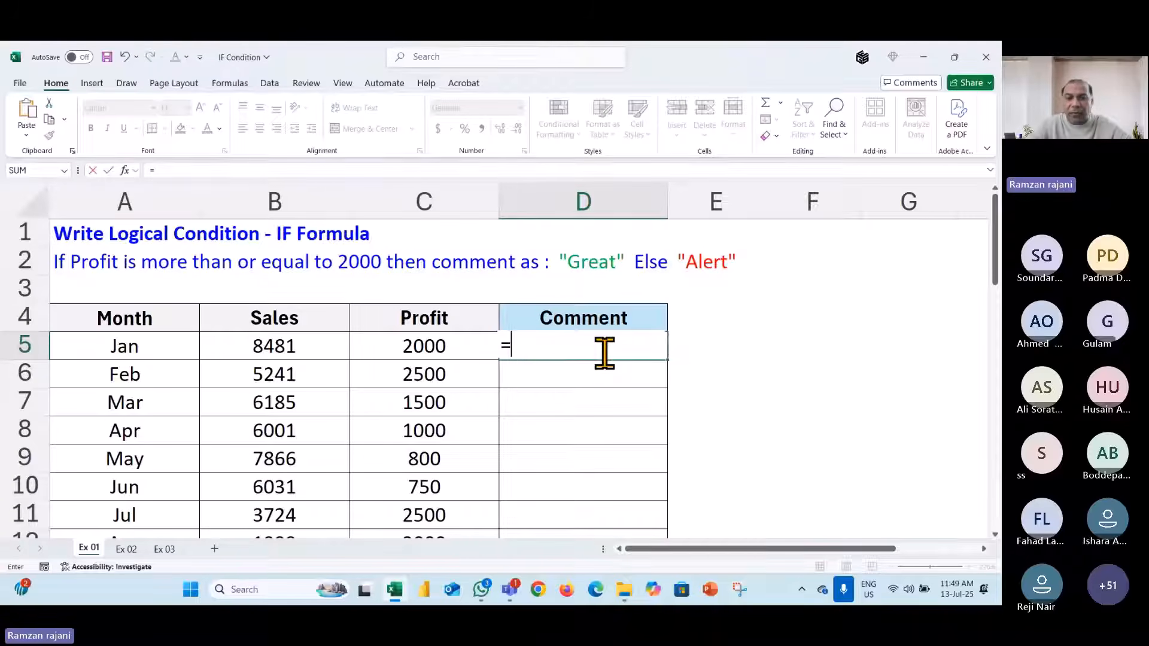
text(if)
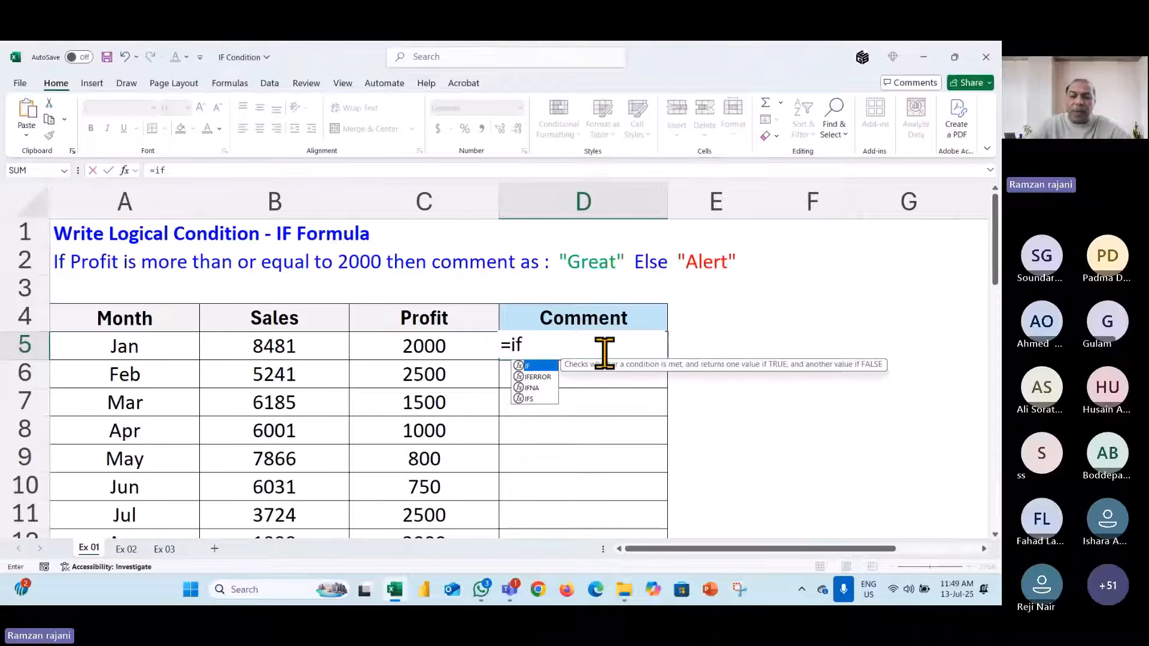
text(()
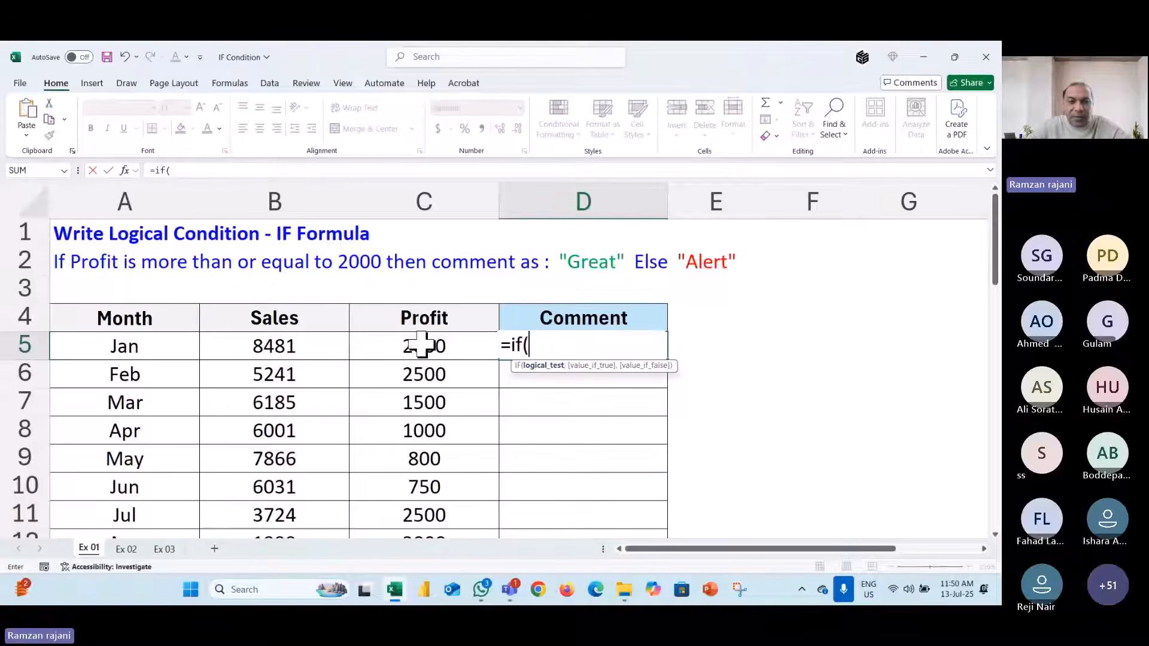
click(386, 345)
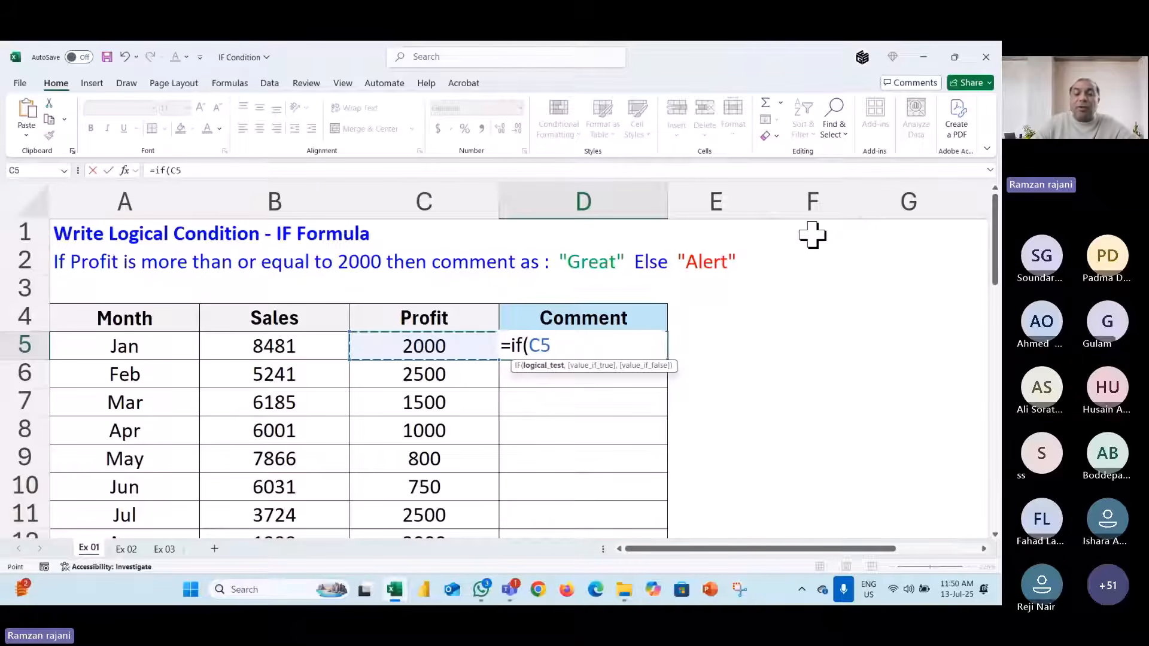
text(>)
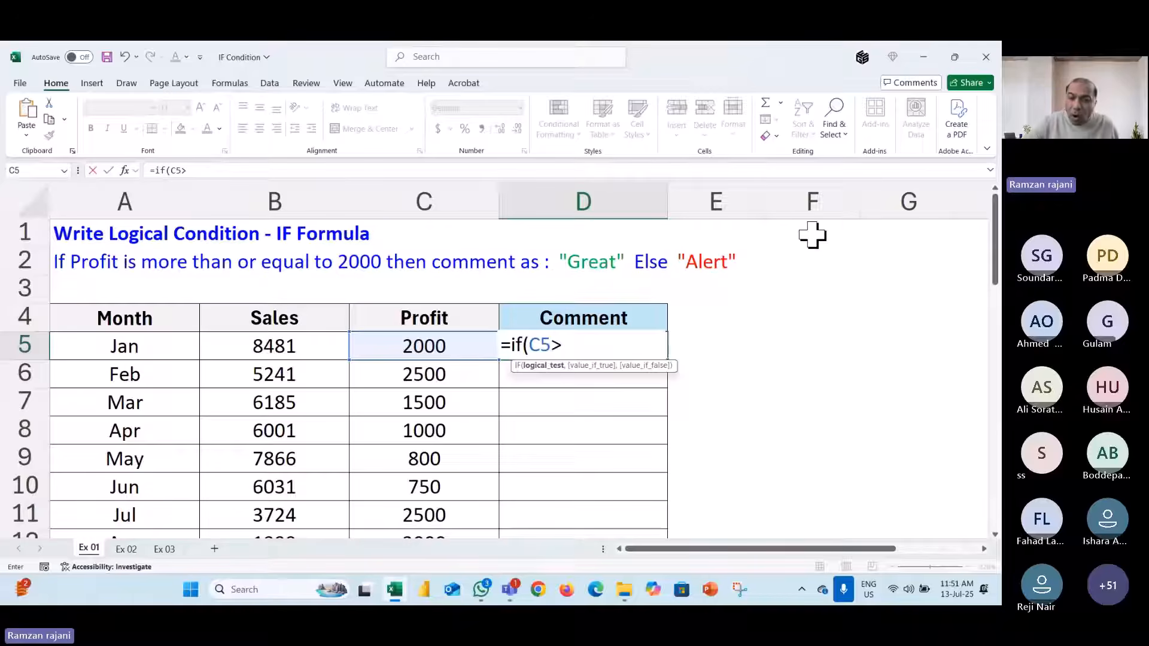
text(=)
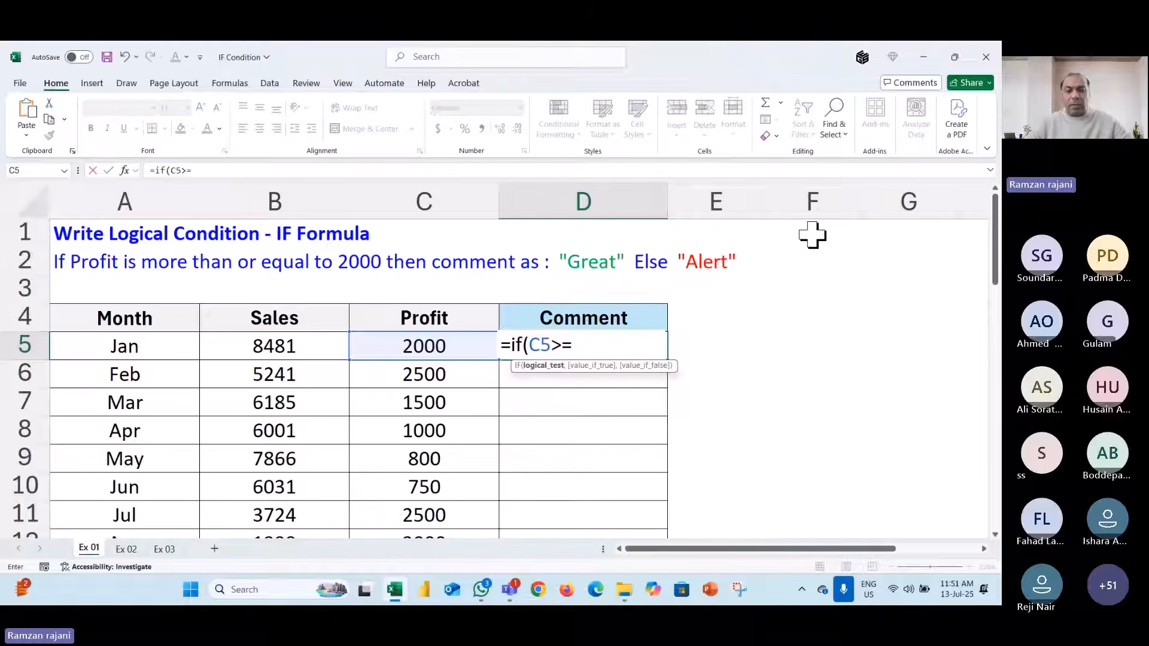
text(2000,)
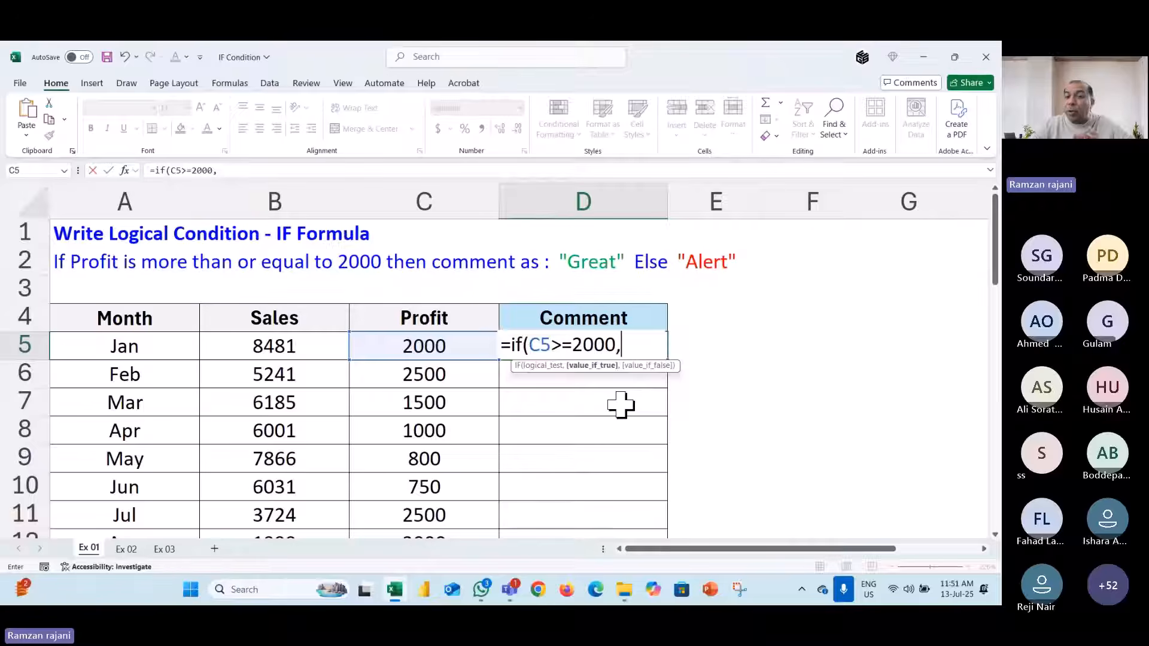
- Add "Great" and "Alert" as results, making the formula =if(C5>=2000,"Great","Alert")
key(BackSpace)
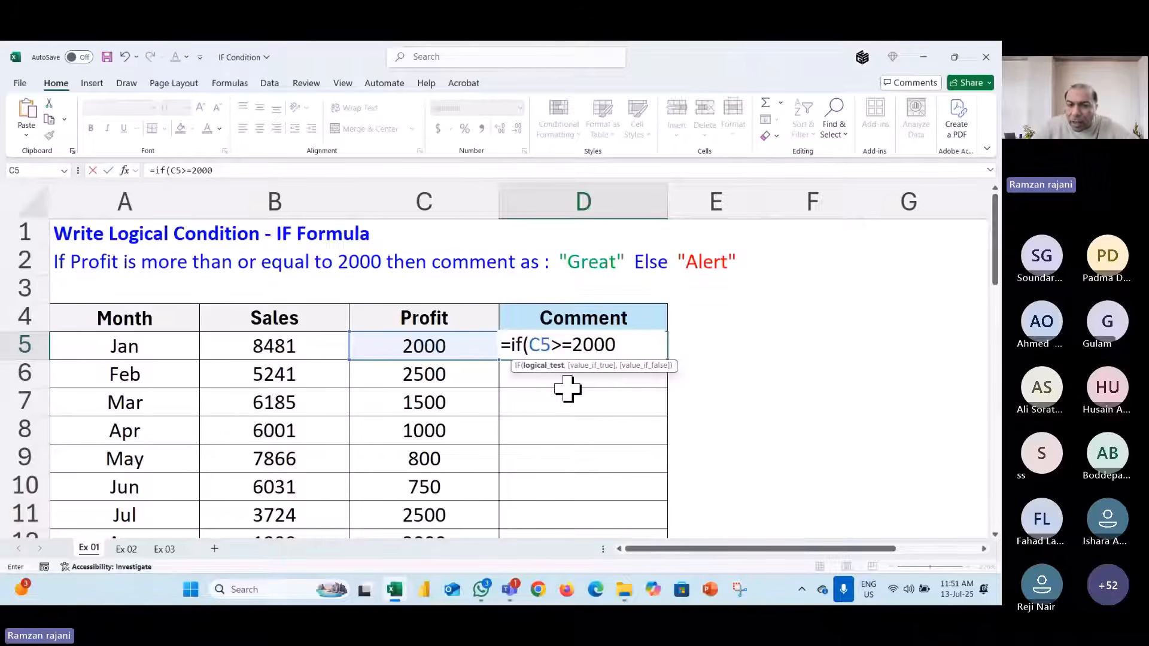
text(,)
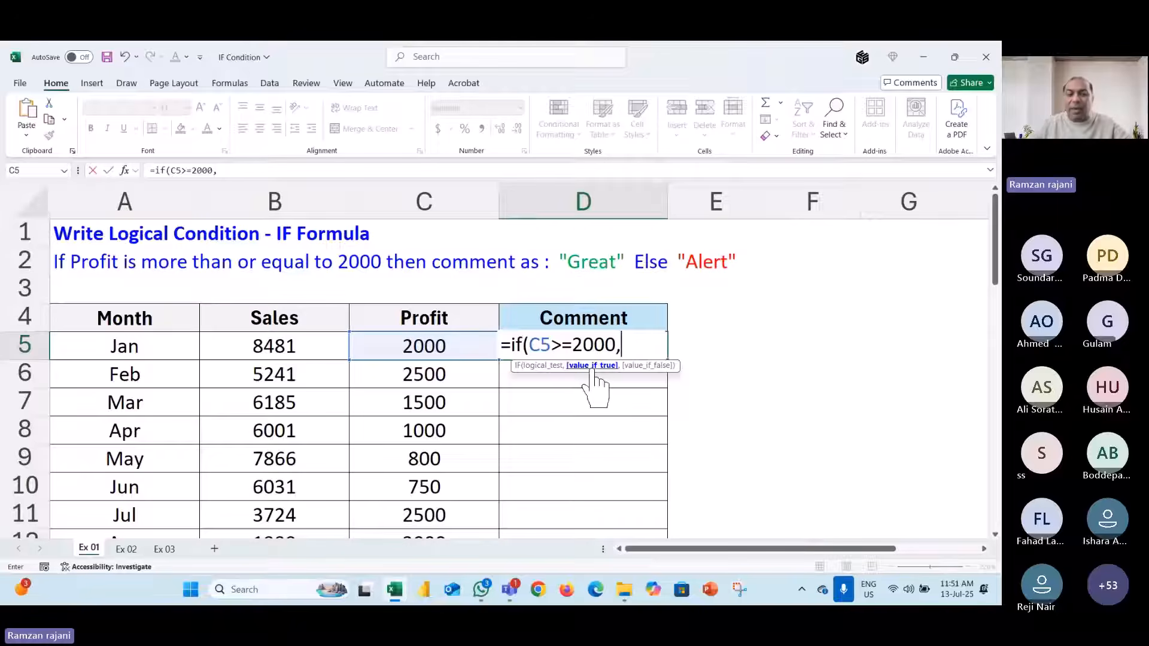
text("Great")
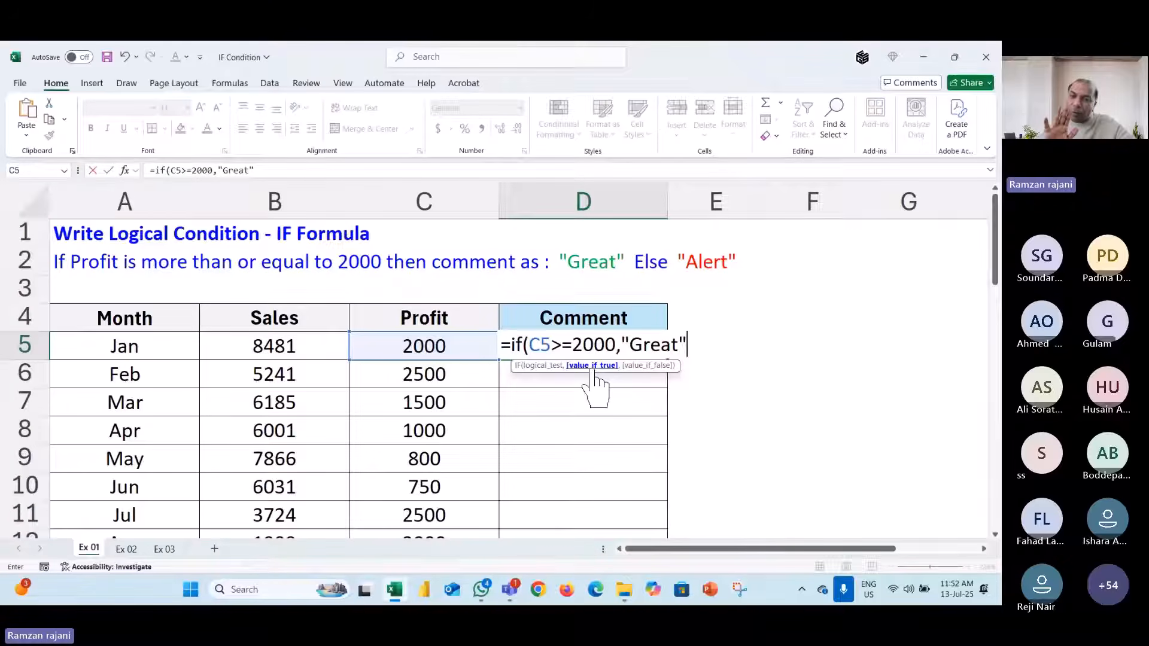
text(,)
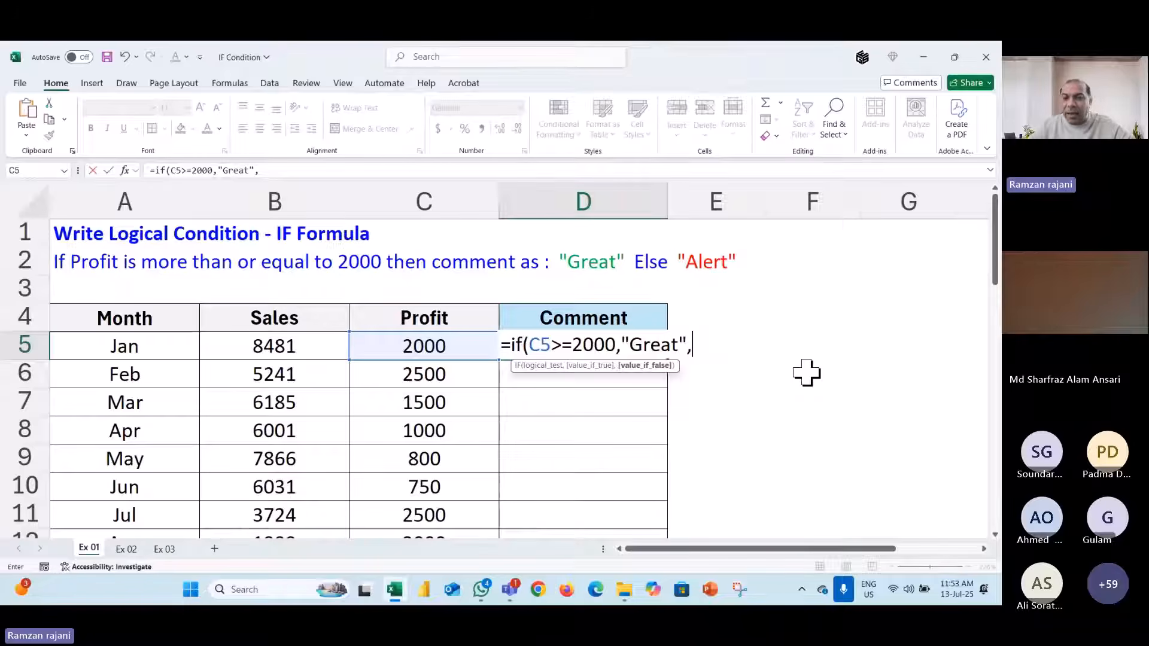
text("A)
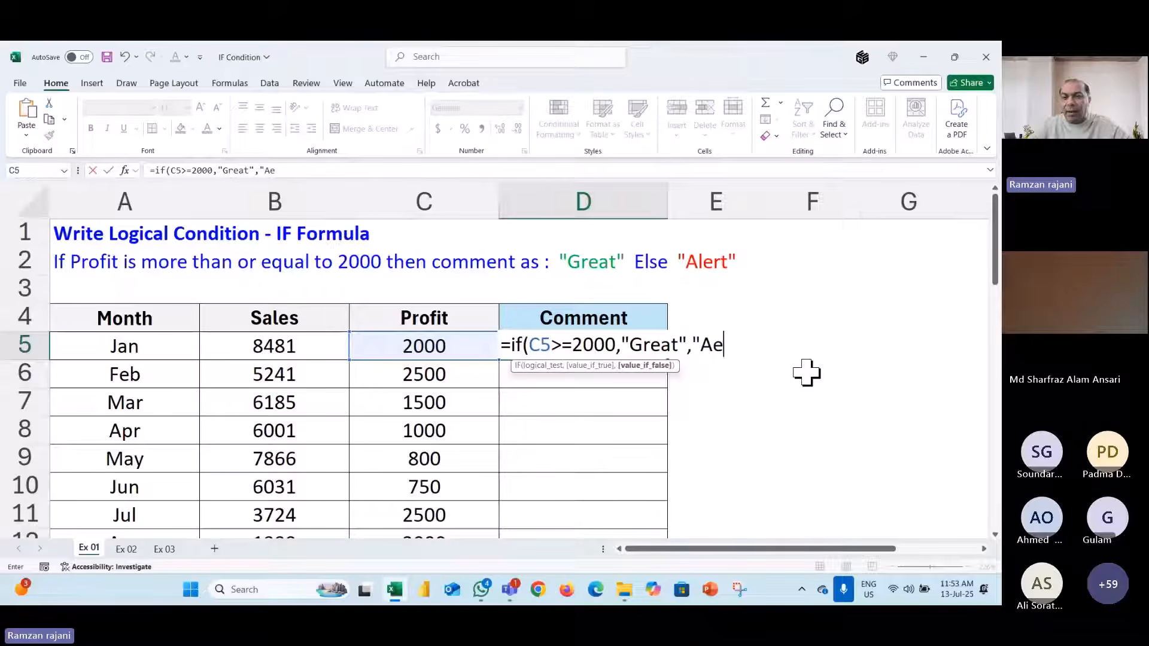
text(lert"))
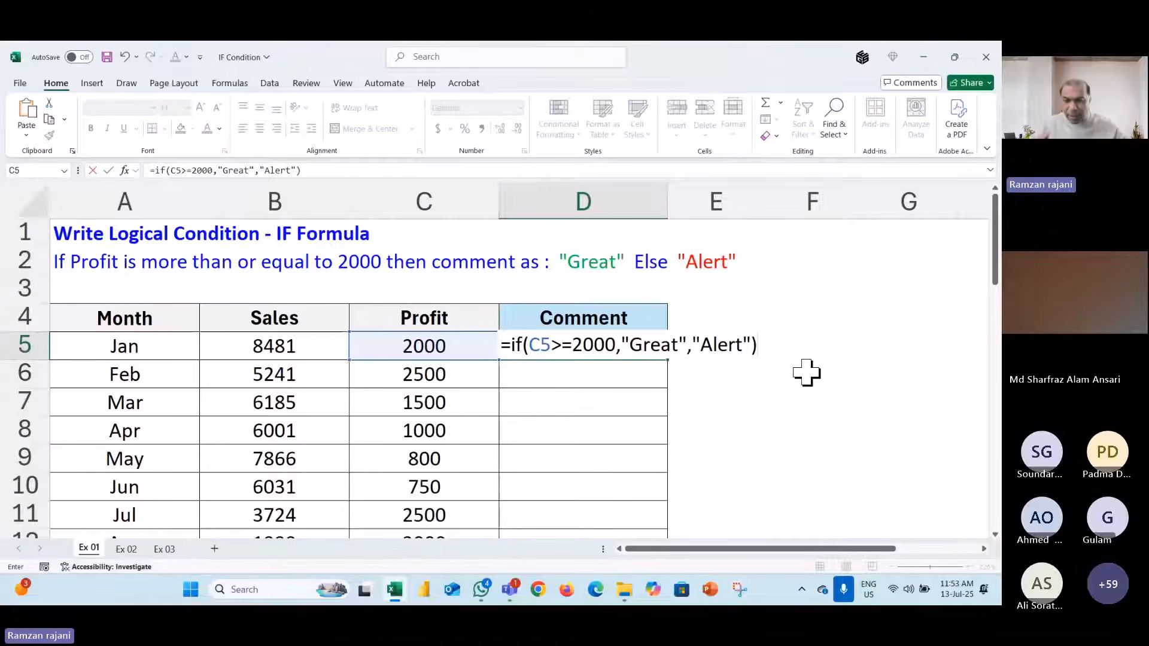
- Enter D5's IF formula and review it against the 2000 profit in C5
key(Return)
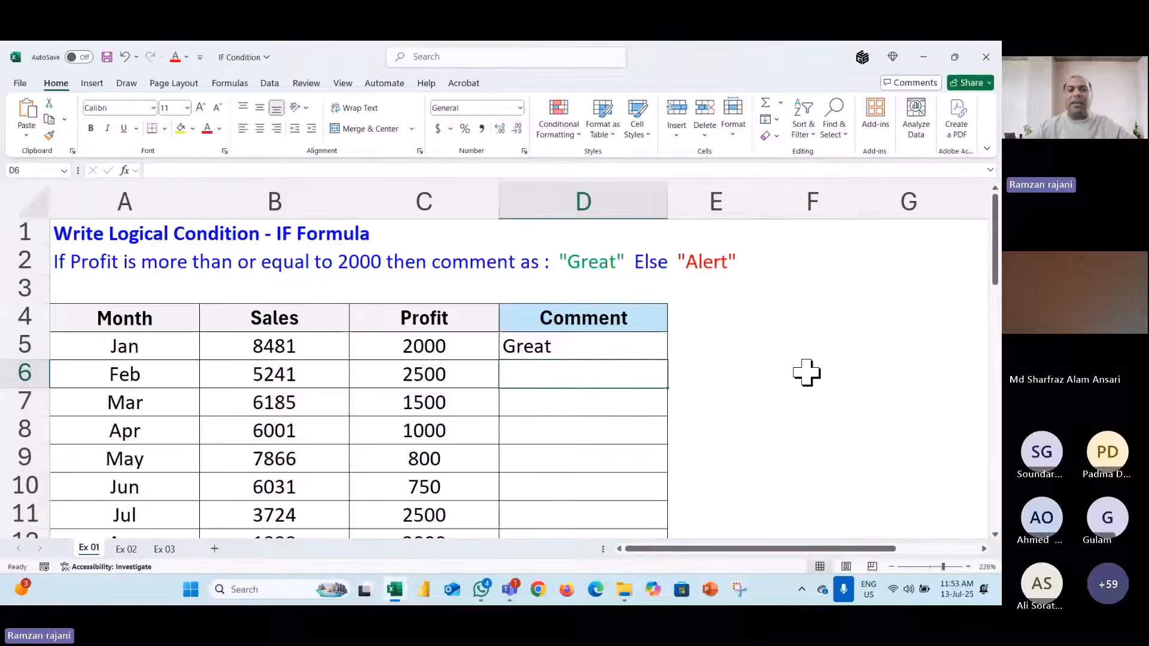
click(597, 352)
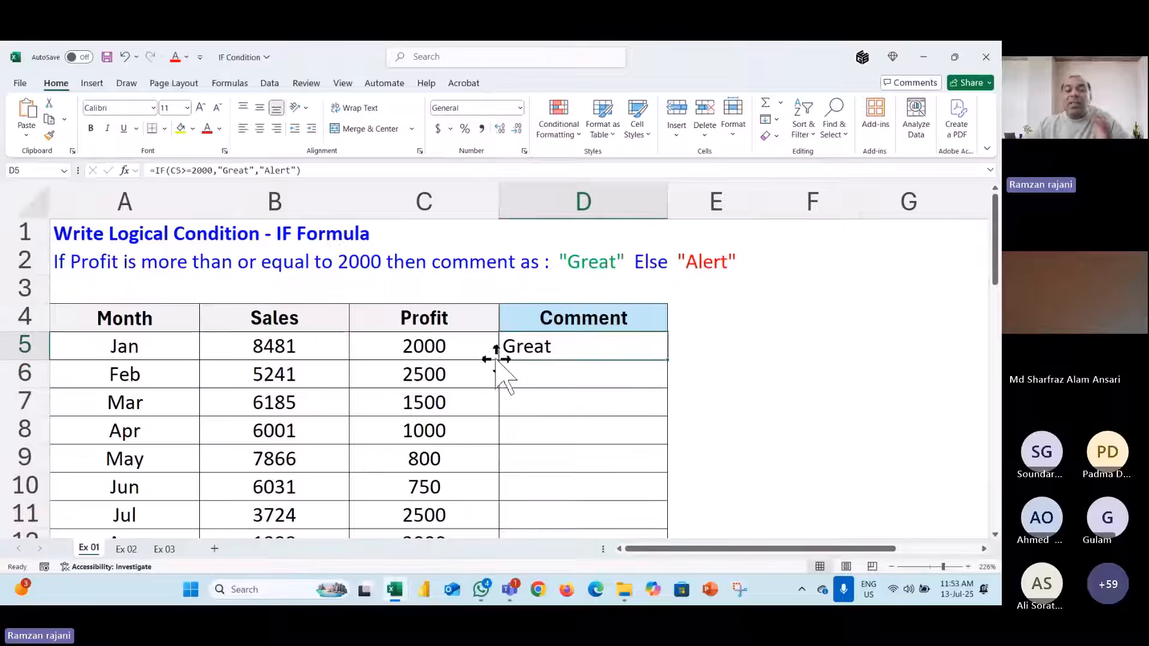
click(453, 351)
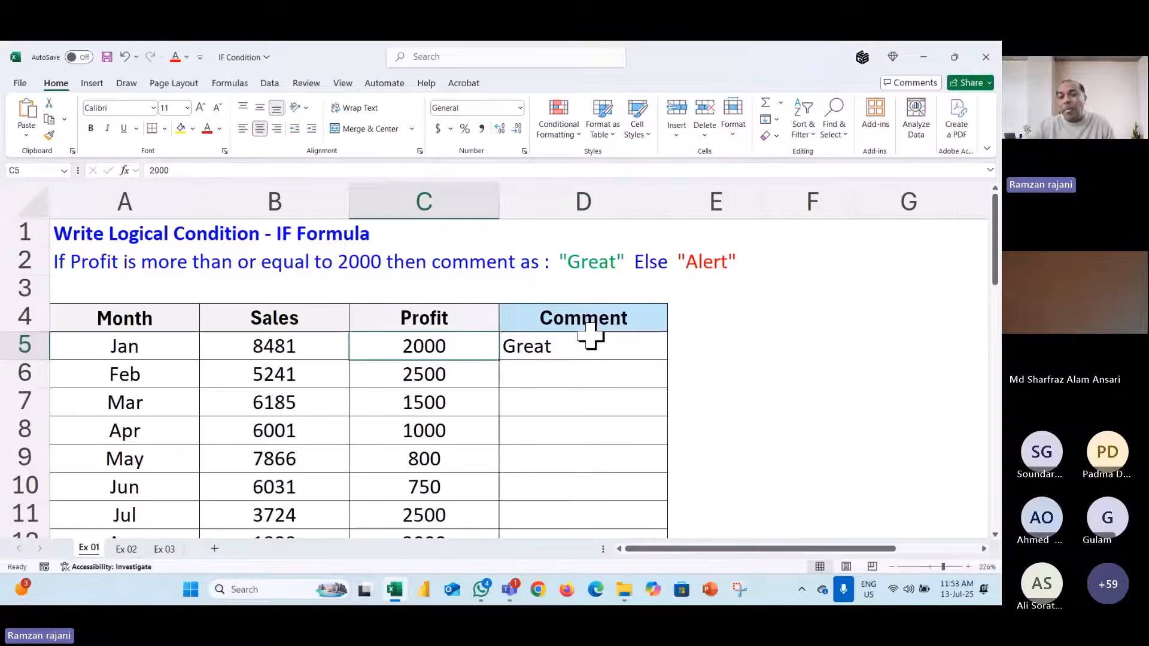
click(615, 348)
scroll(615, 347, down, 2)
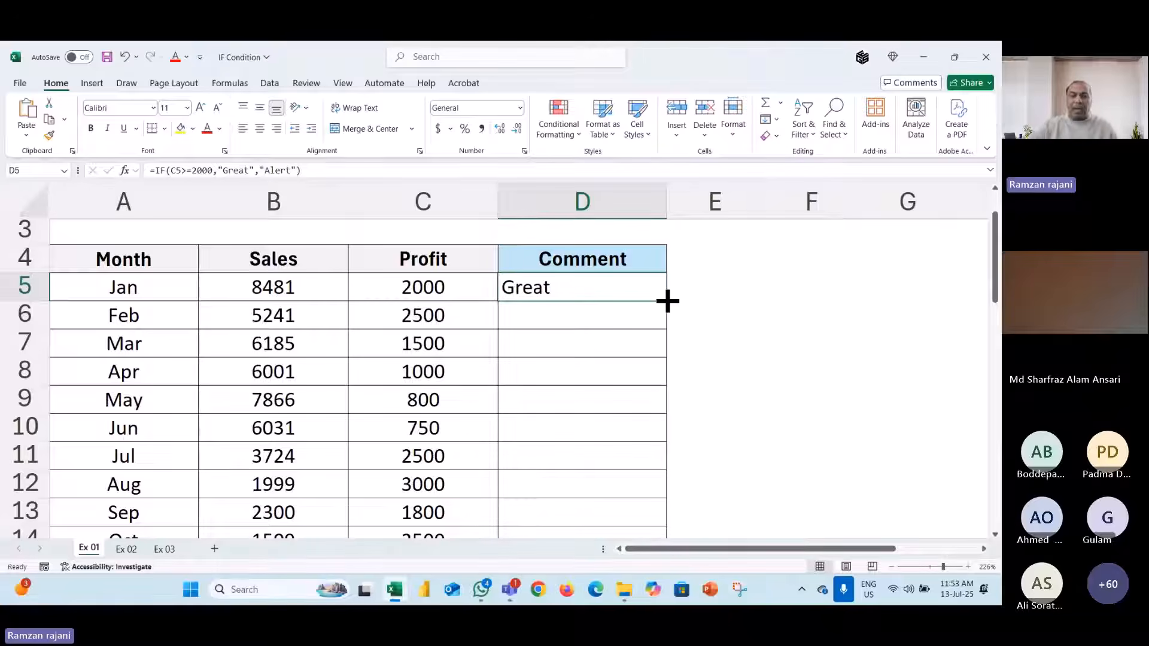
double_click(575, 286)
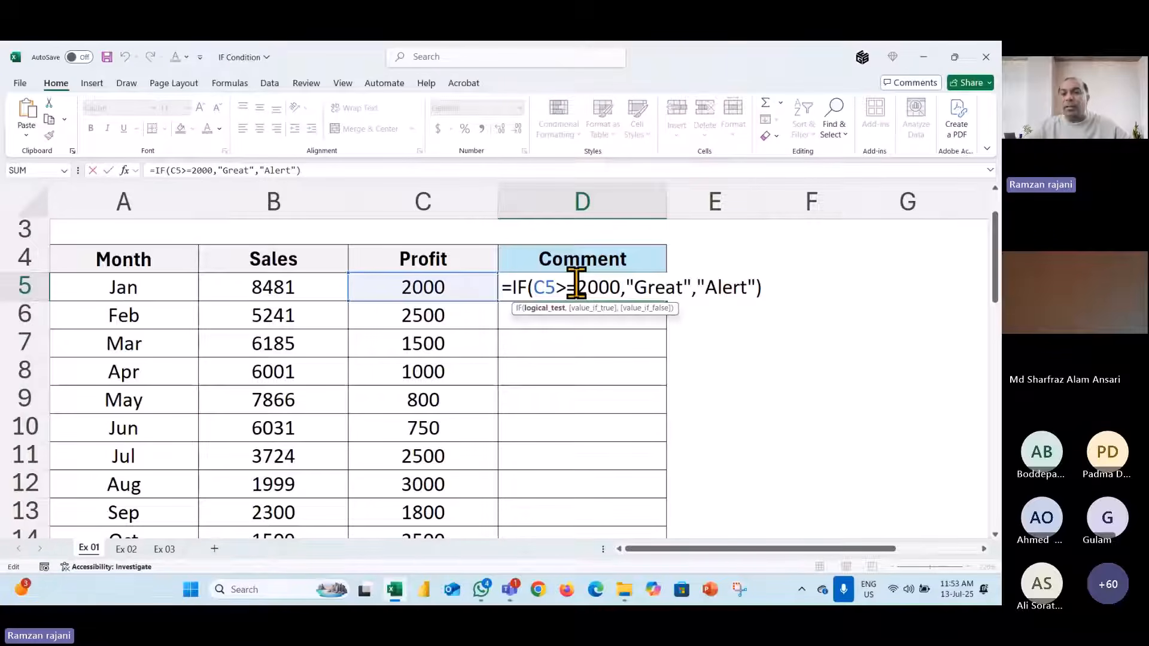
key(Escape)
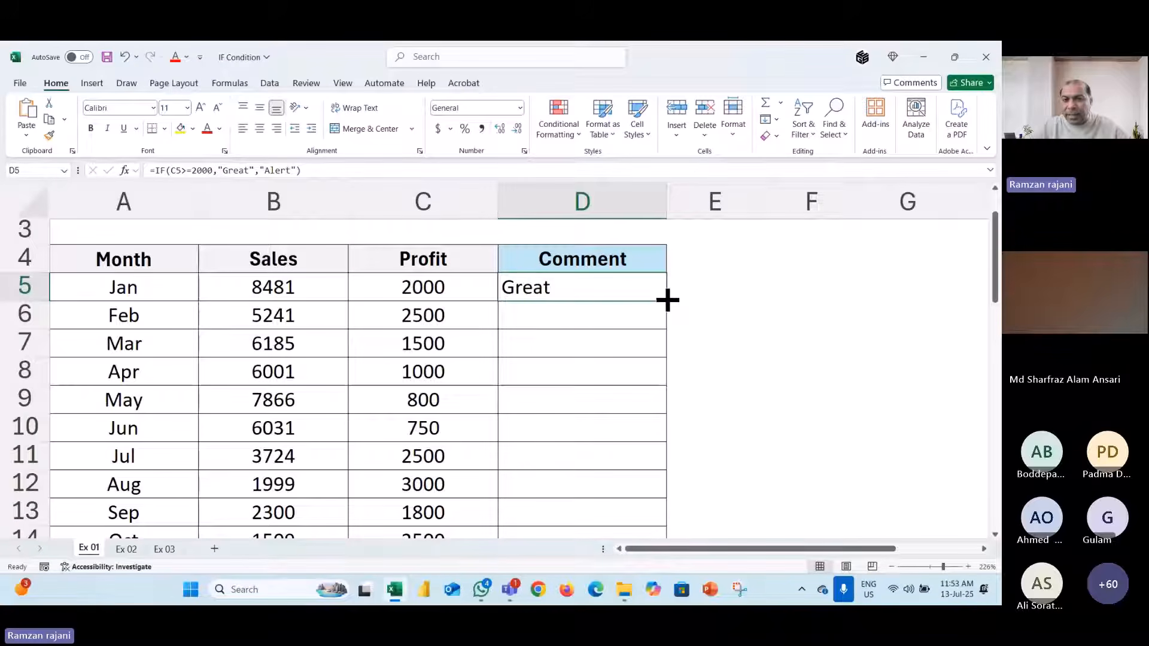
- Copy the IF formula down the Comment column and reopen D5's formula to explain it
double_click(667, 299)
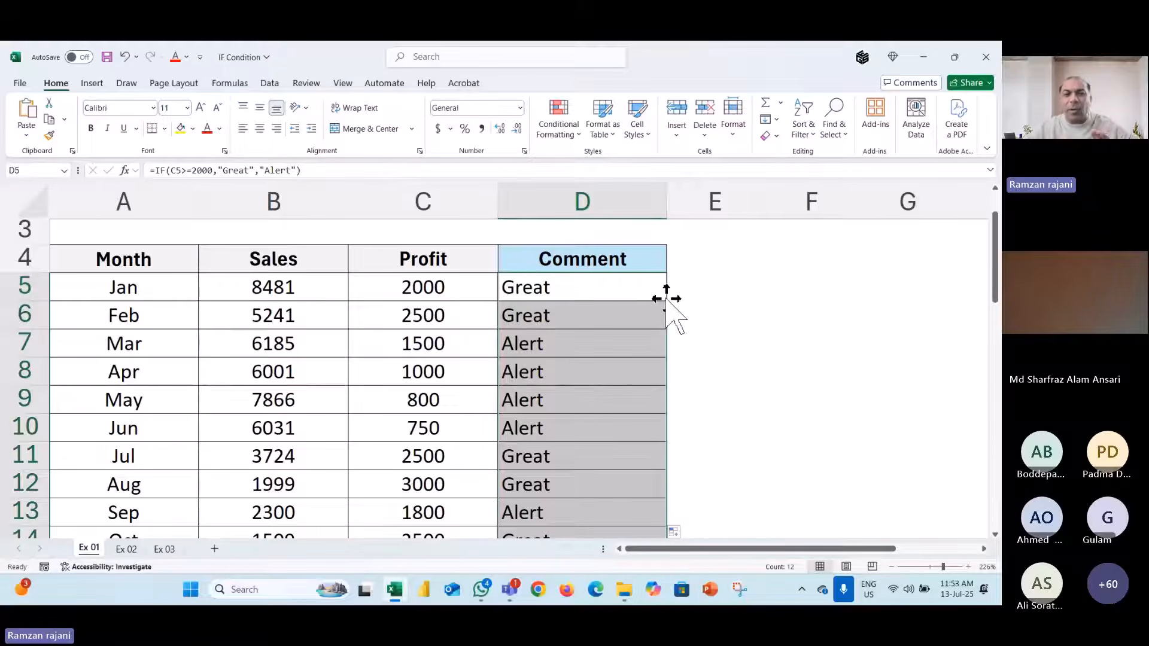
click(636, 285)
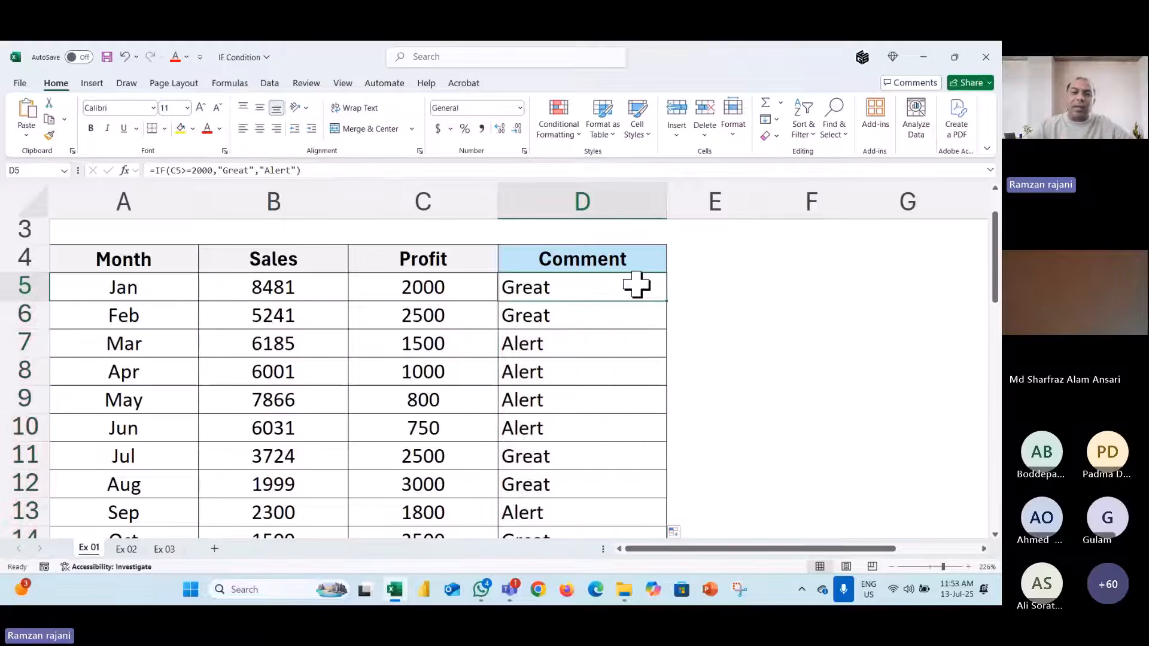
double_click(636, 285)
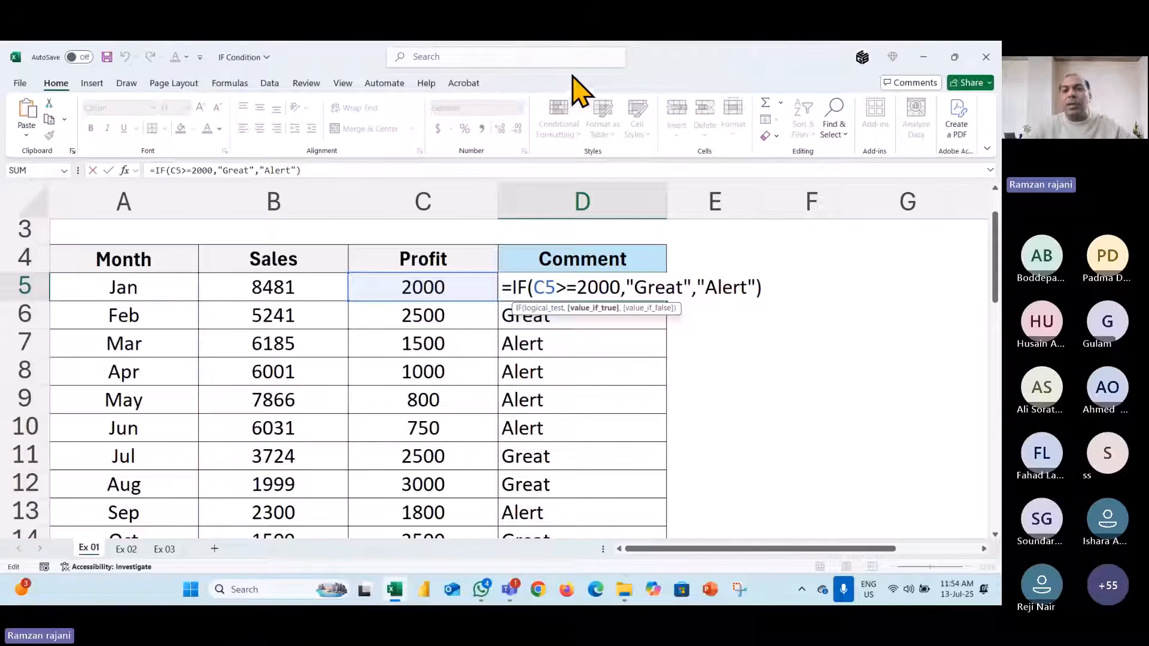
click(625, 71)
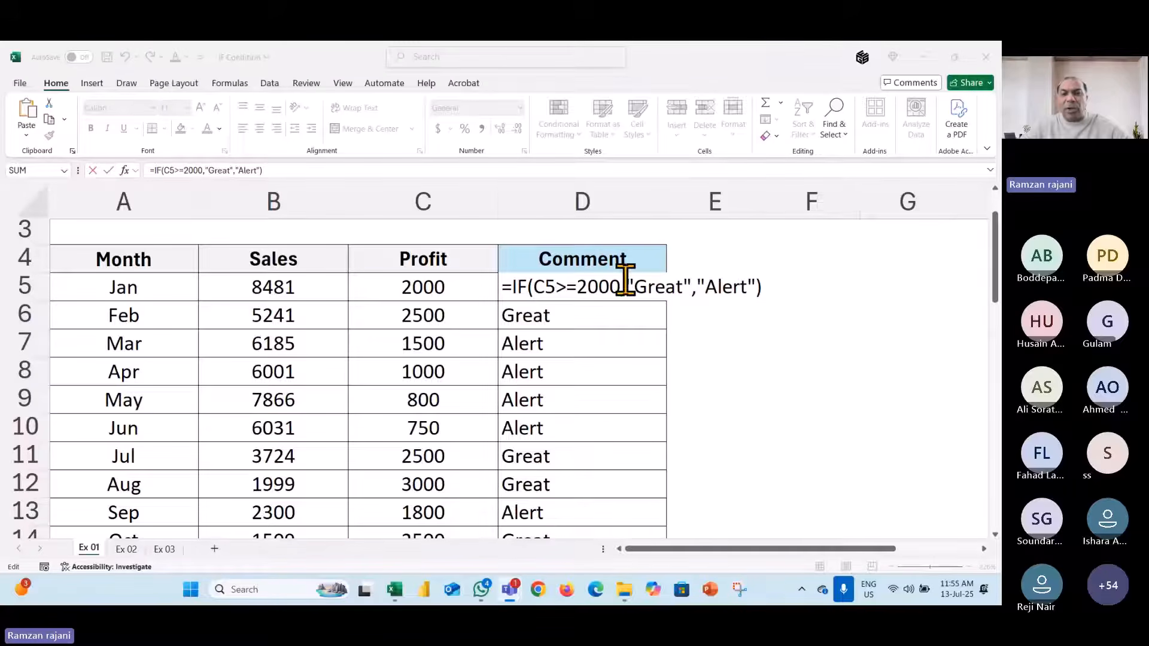
key(ctrl+Return)
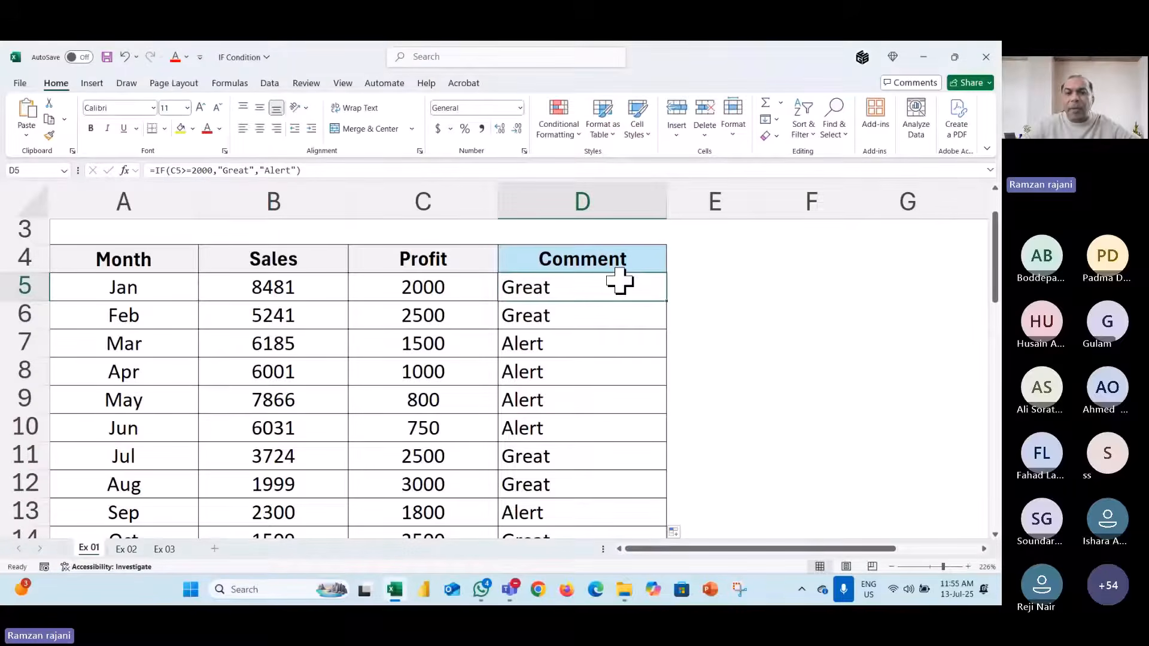
- Zoom out to show rows 4–16 and select the Comment results D5:D16
scroll(620, 281, down, 1)
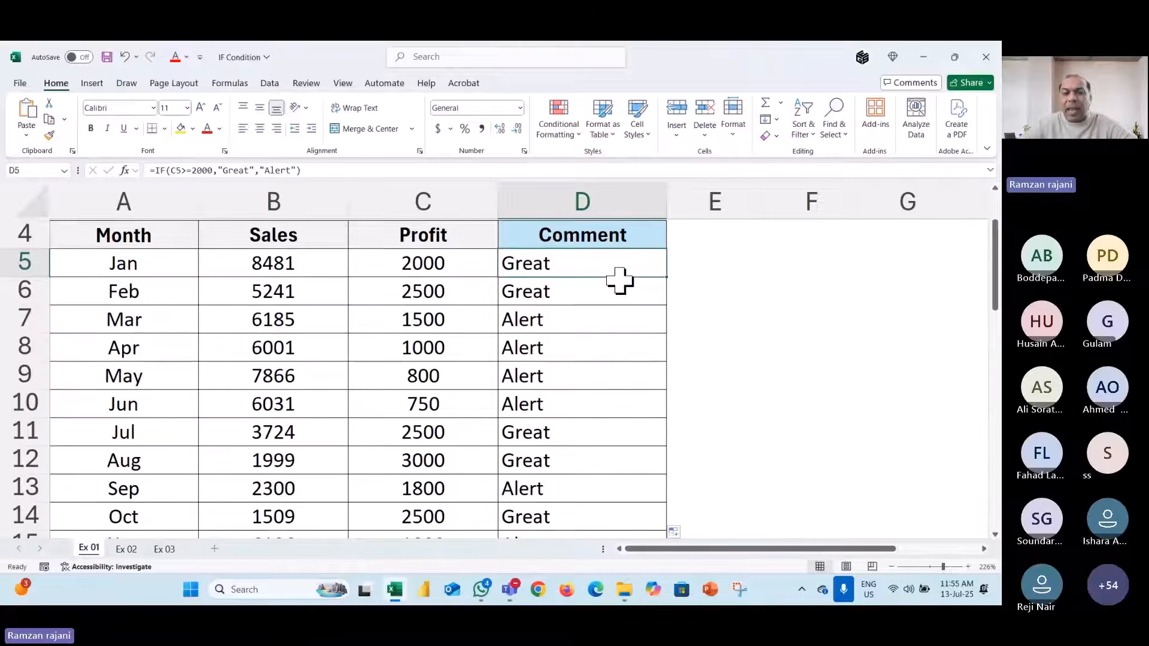
scroll(619, 281, down, 6)
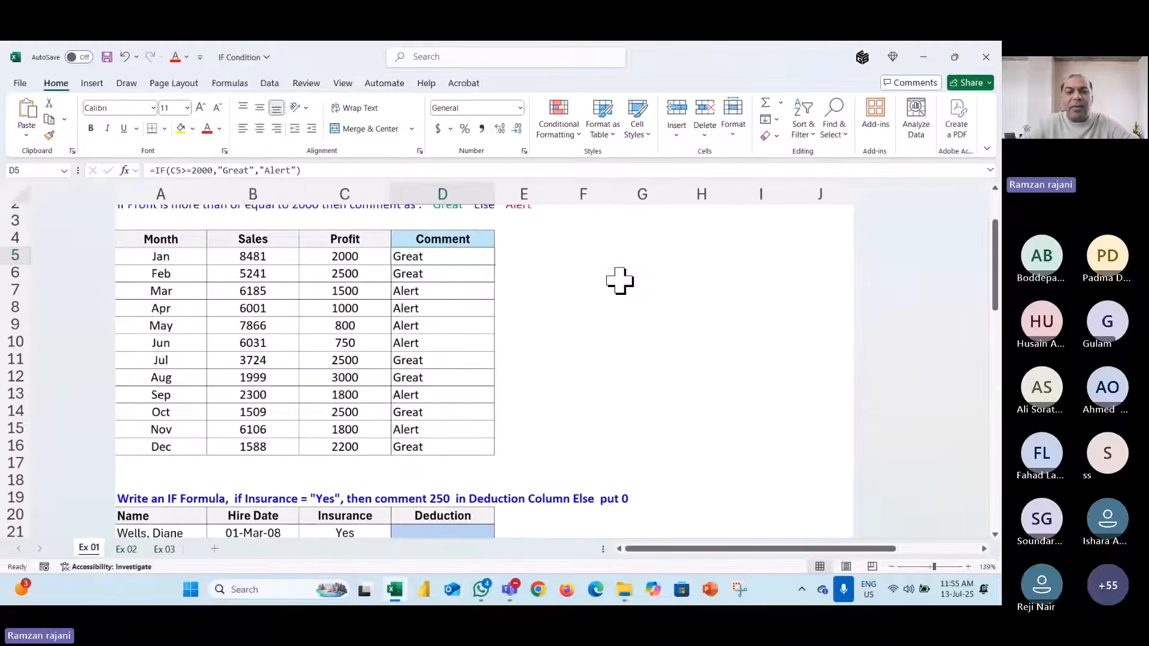
scroll(223, 244, left, 2)
scroll(223, 243, up, 3)
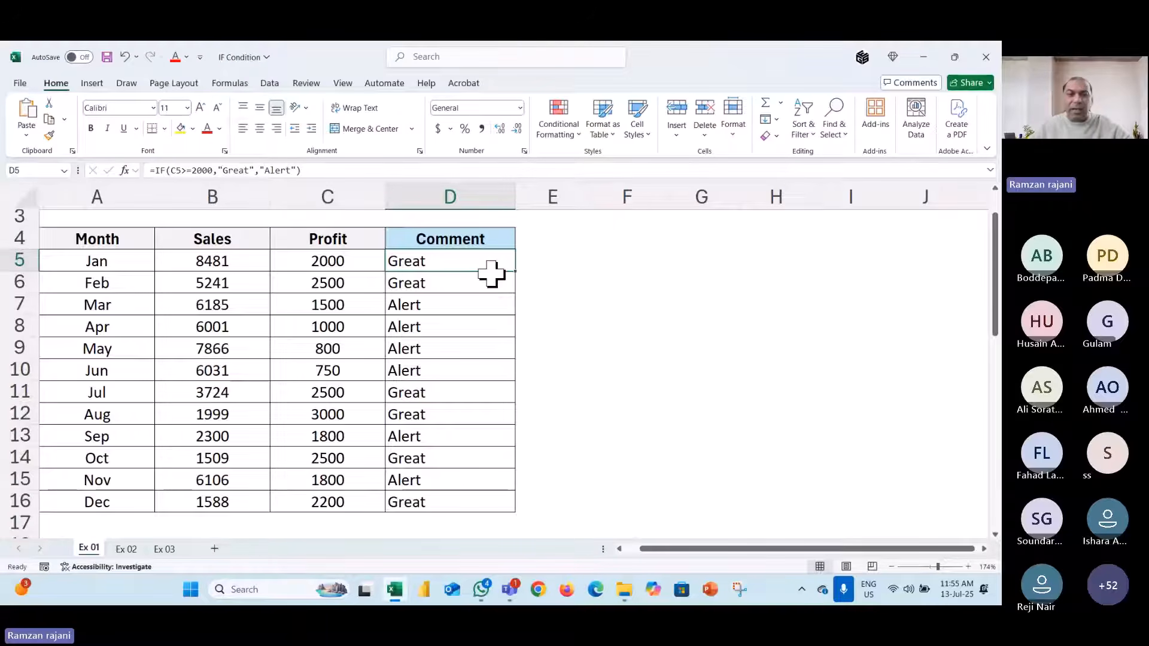
key(ctrl+shift+Down)
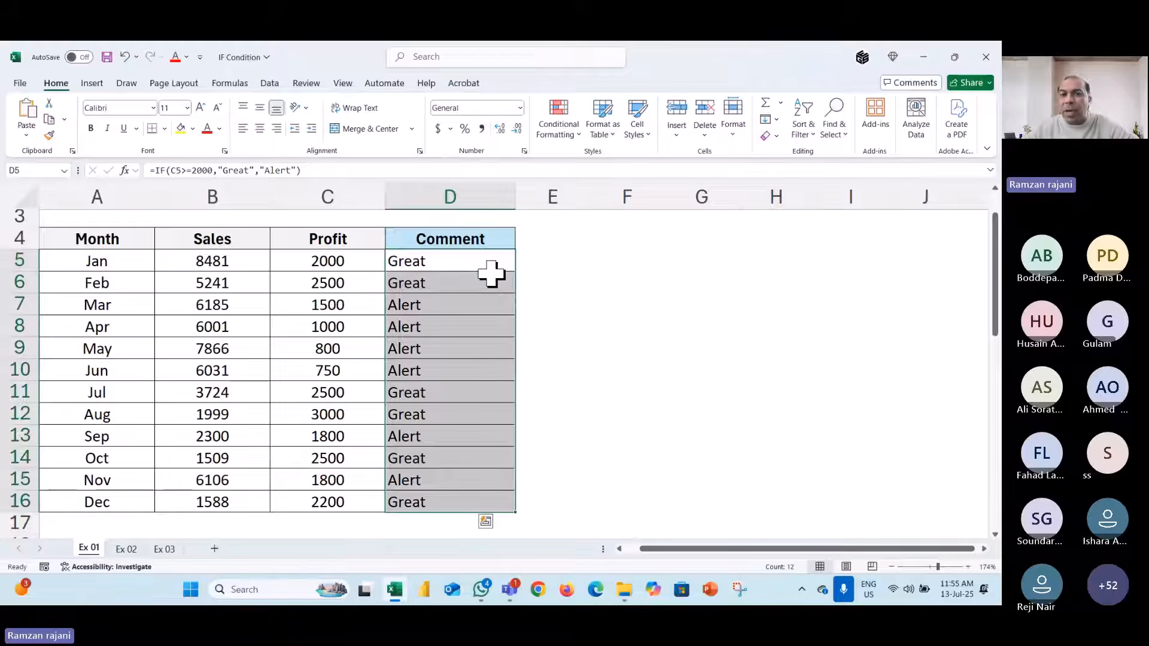
- Add an Equal To highlight rule giving Alert cells light red fill with dark red text
click(564, 127)
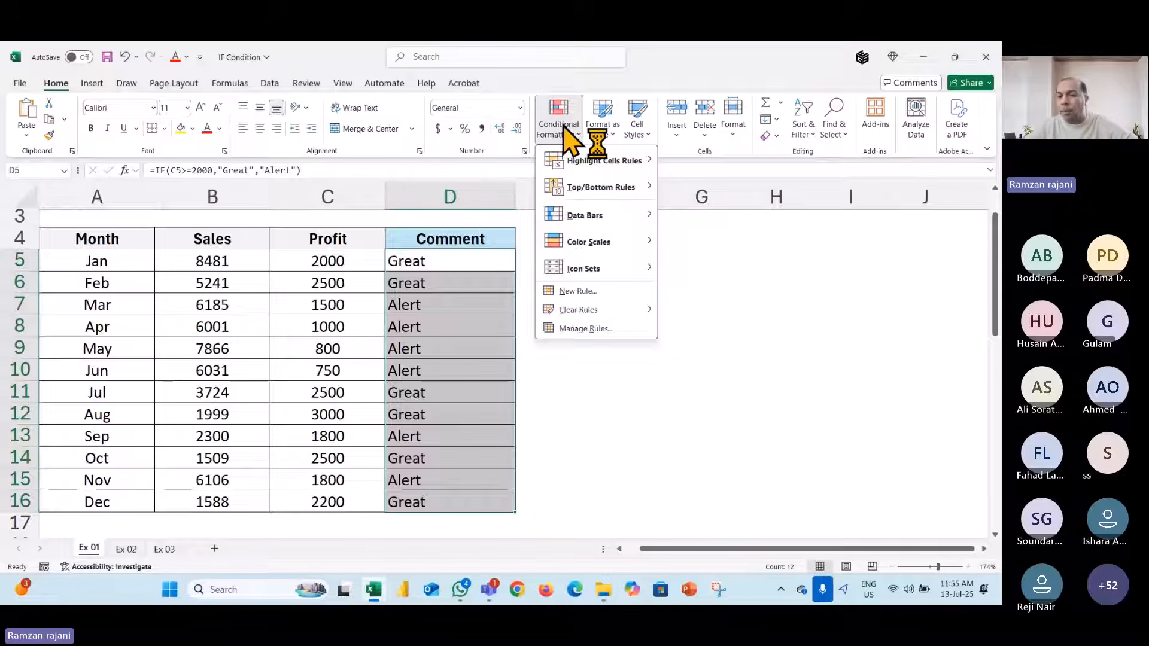
mouse_move(589, 163)
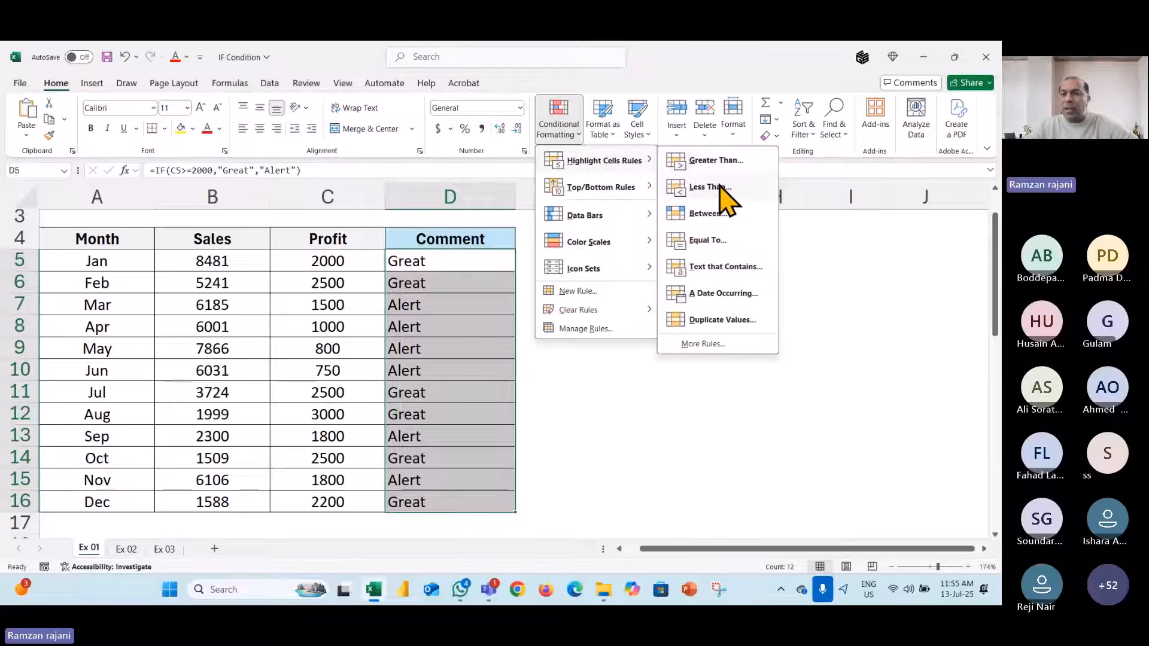
click(726, 241)
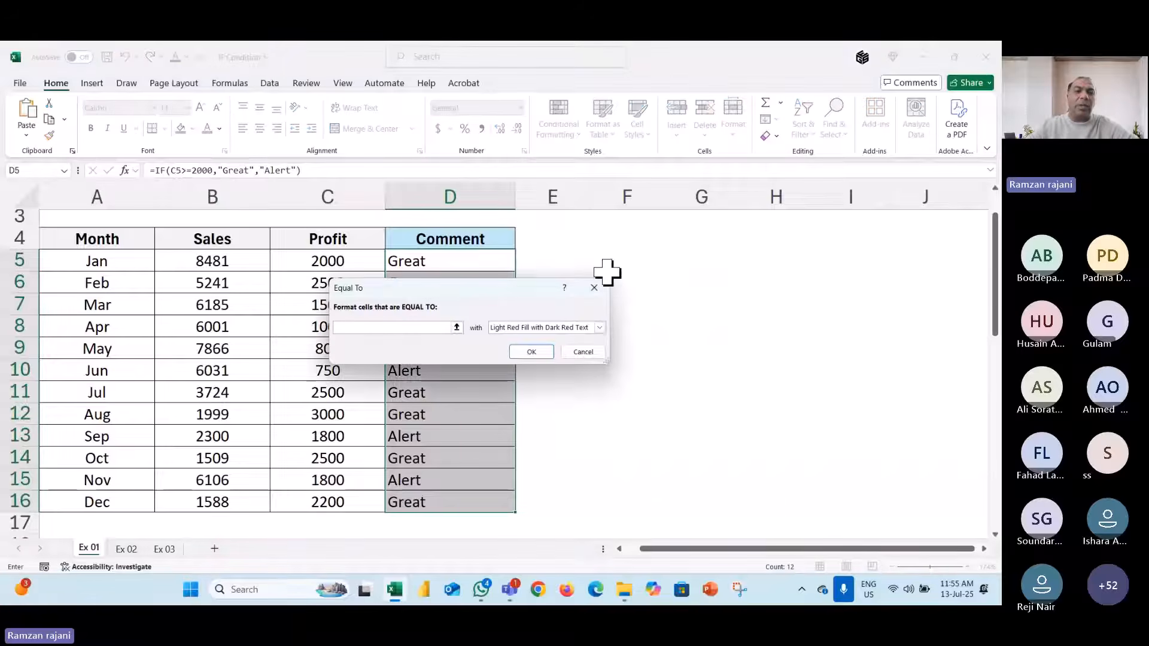
drag(430, 296, 529, 236)
text(Alert)
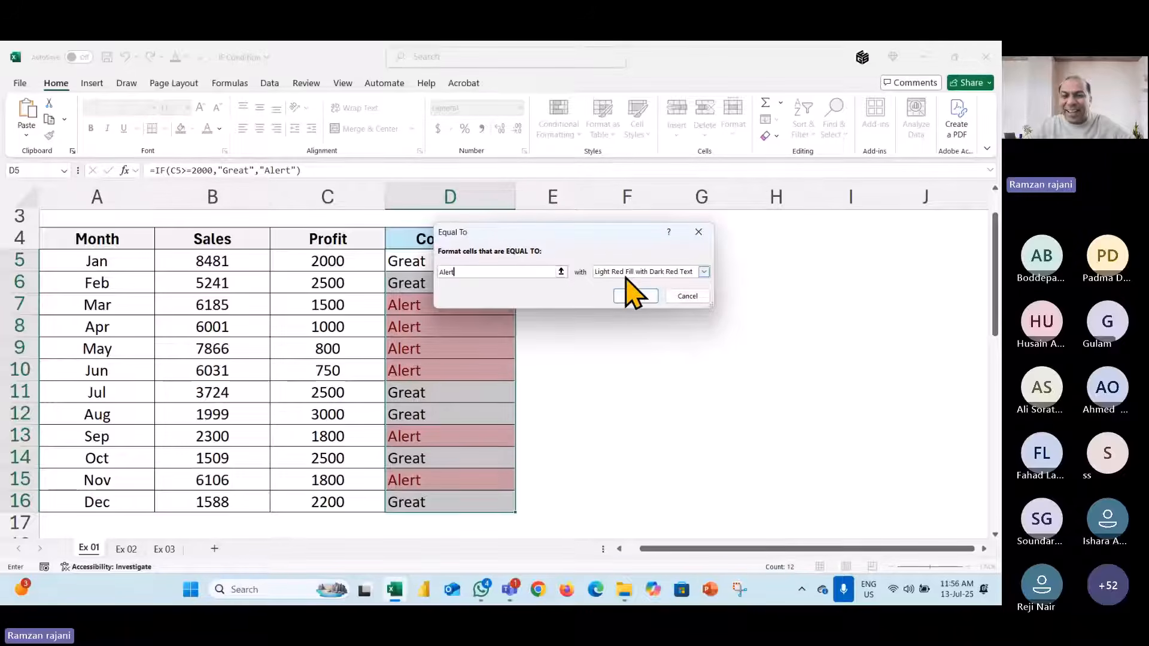
click(635, 295)
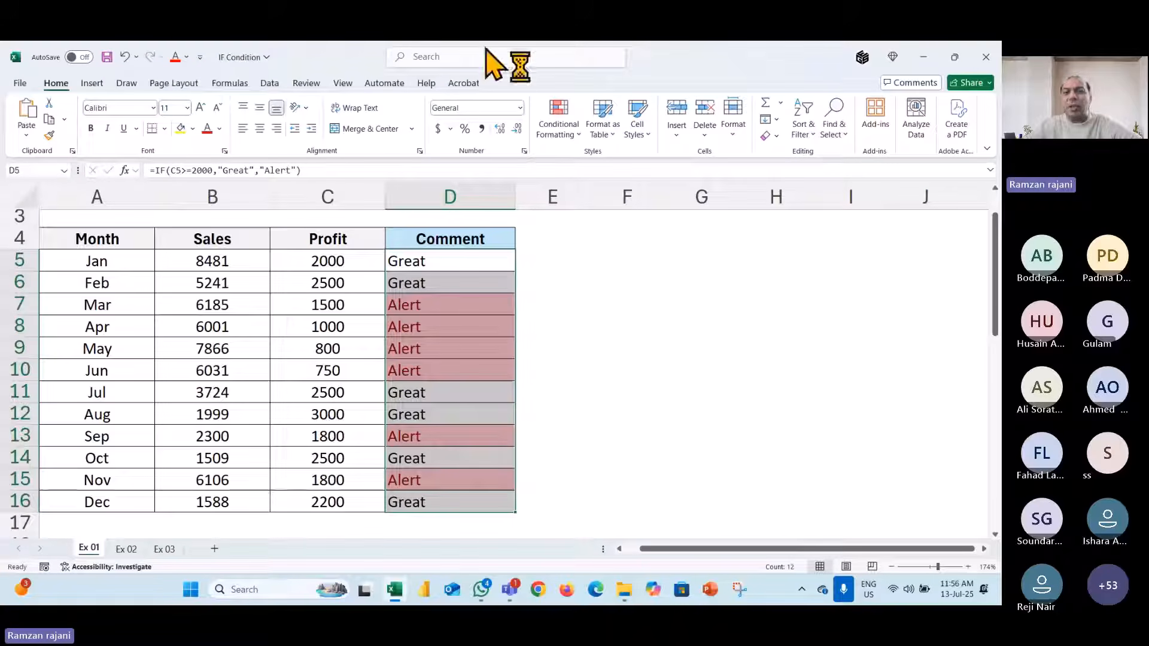
- Add an Equal To rule giving Great cells green fill with dark green text
click(570, 139)
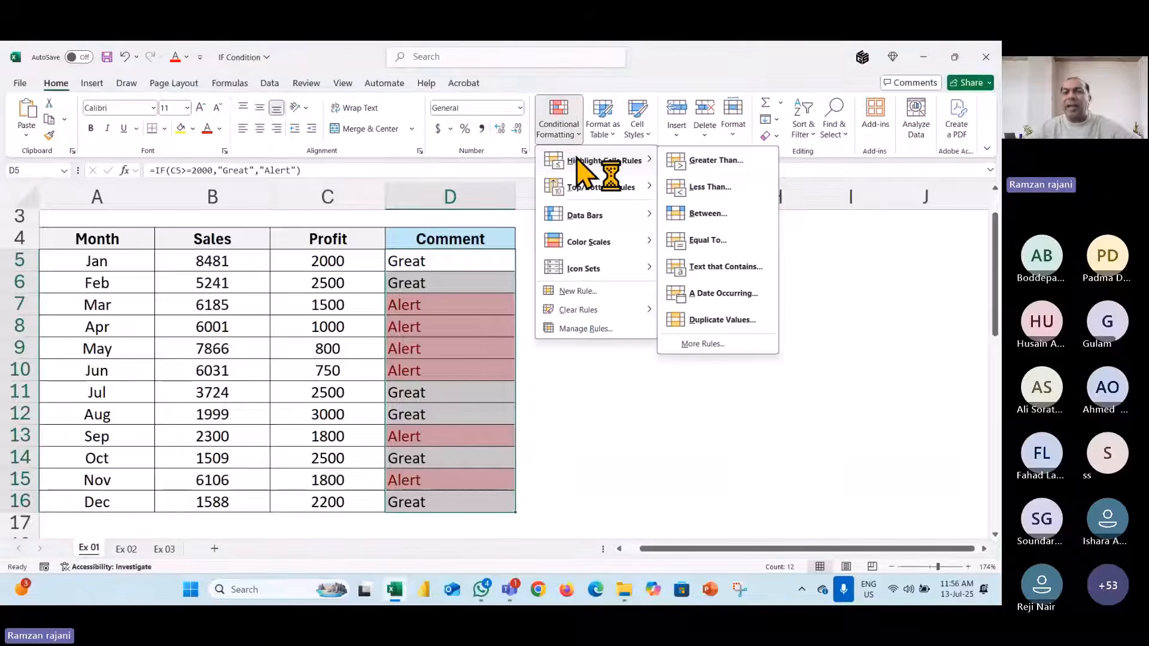
click(706, 240)
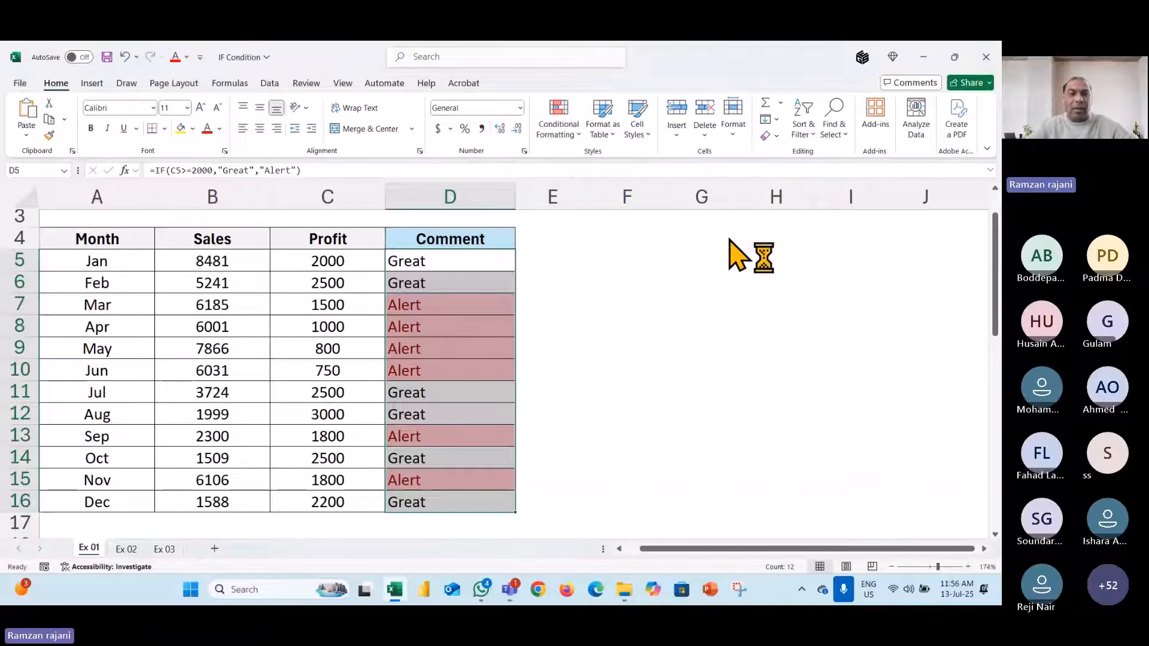
text(Great)
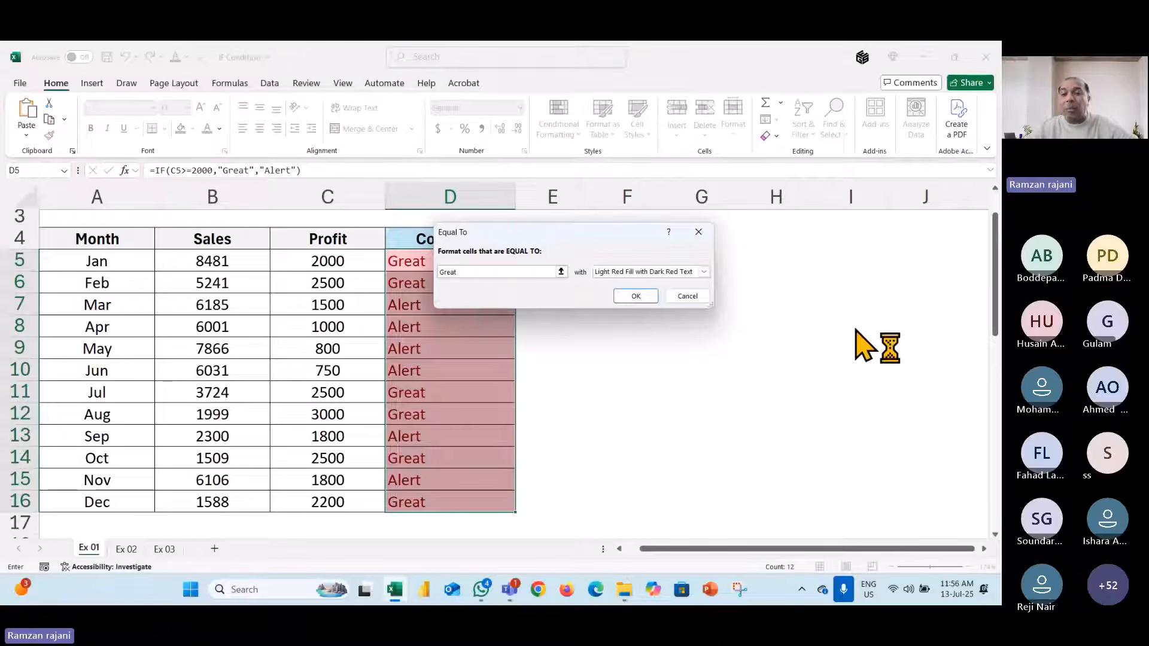
click(656, 272)
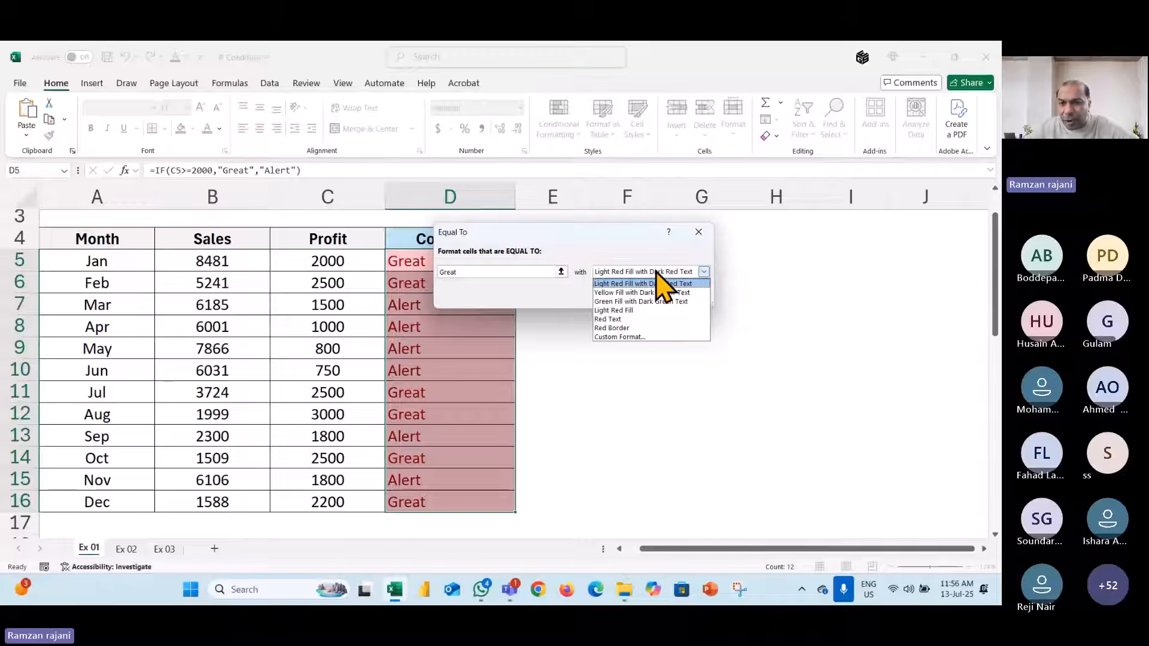
click(643, 301)
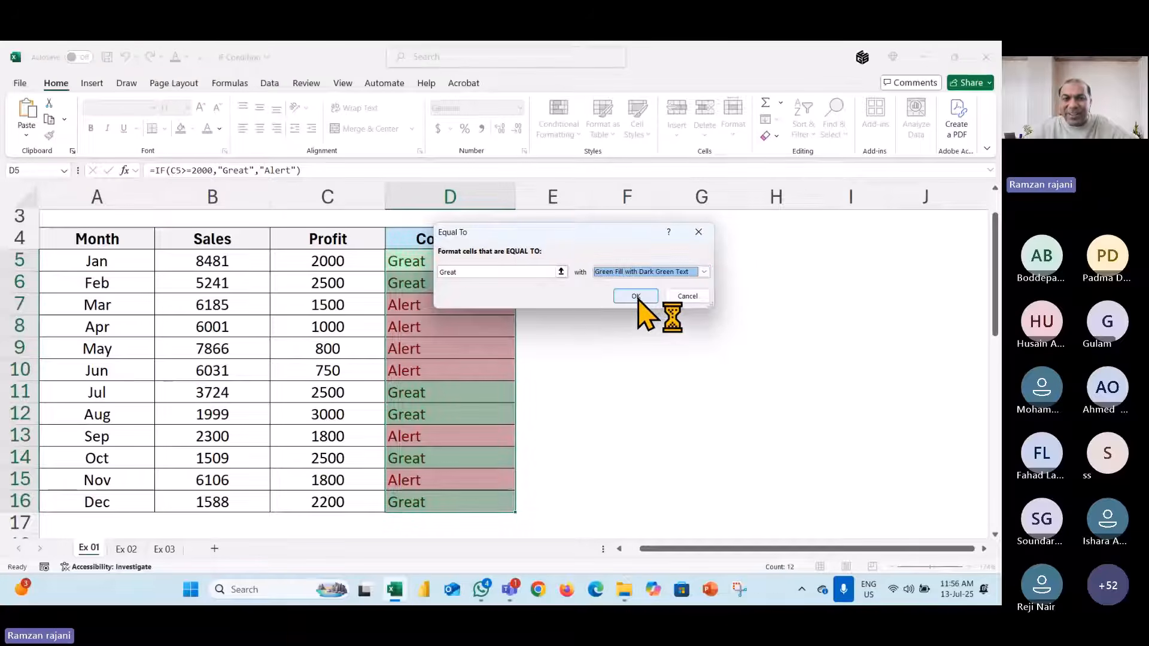
click(636, 297)
key(Left)
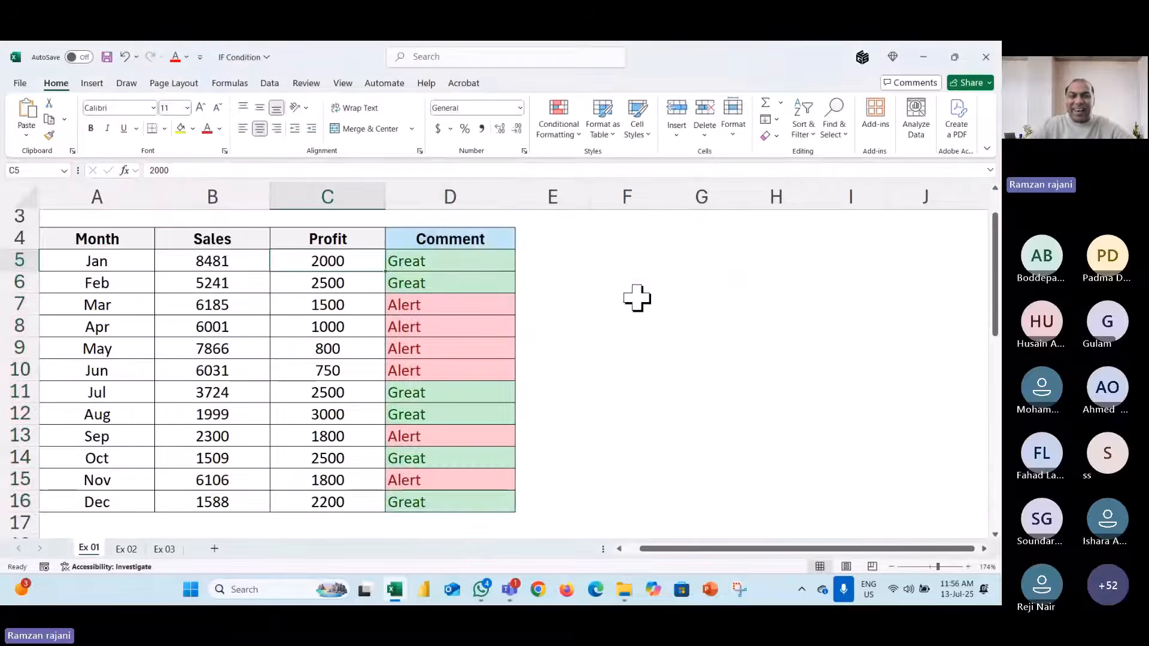
- Change Jan's profit to 1800 to see the comment react, then undo back to 2000
ctrl+scroll(341, 220, up, 3)
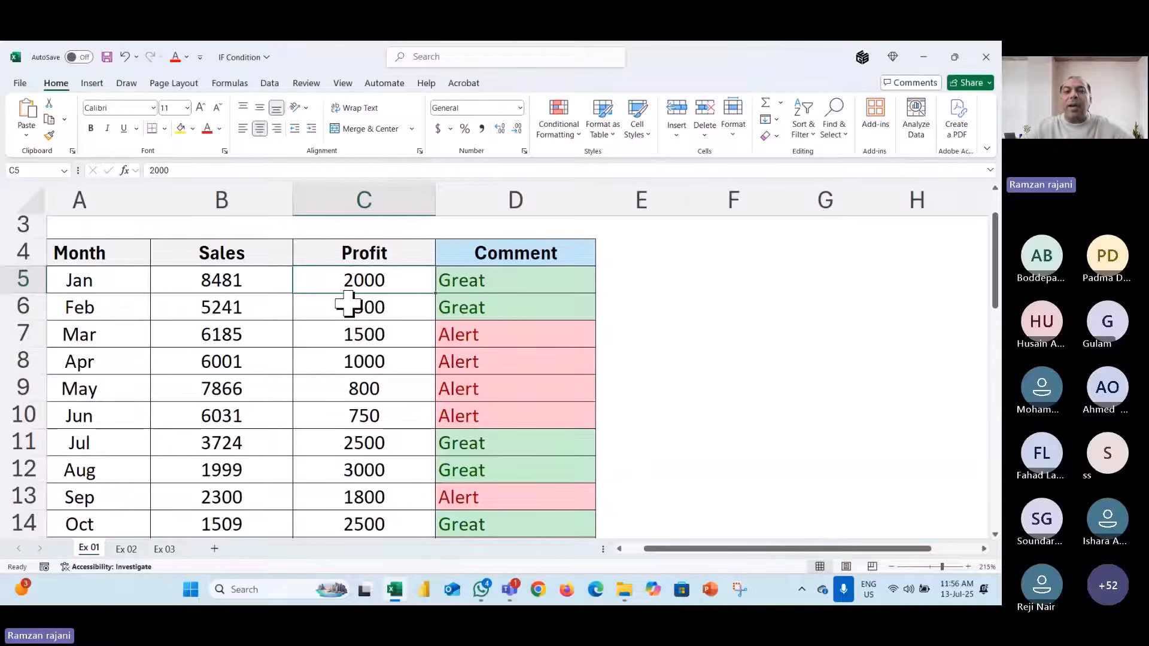
text(1800)
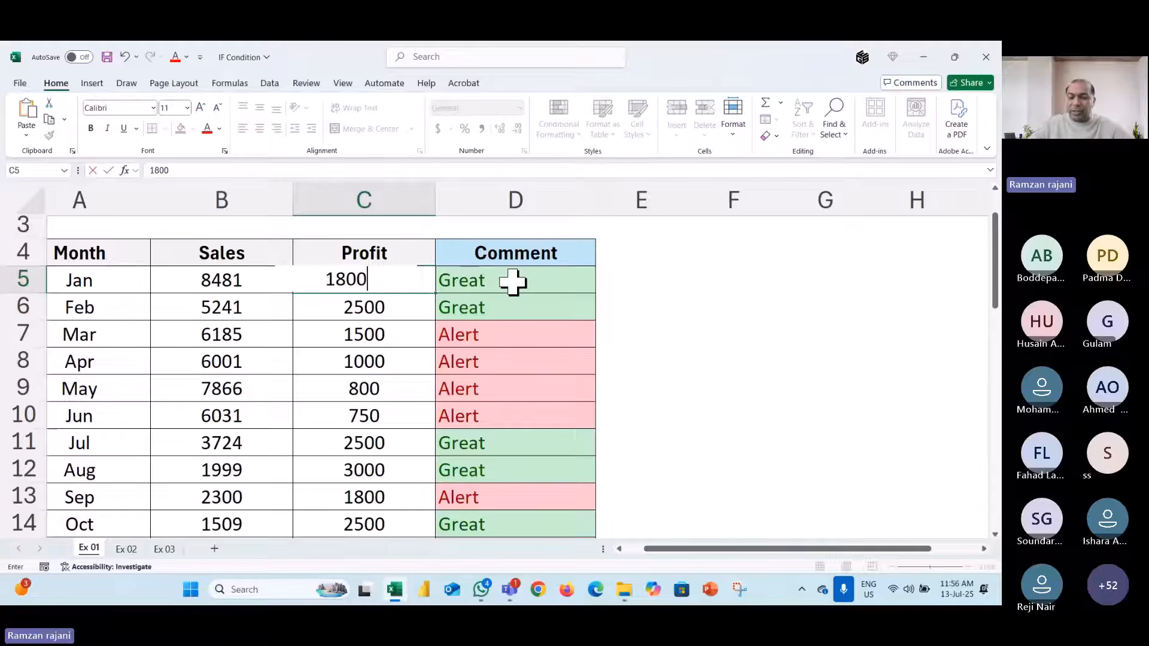
key(Return)
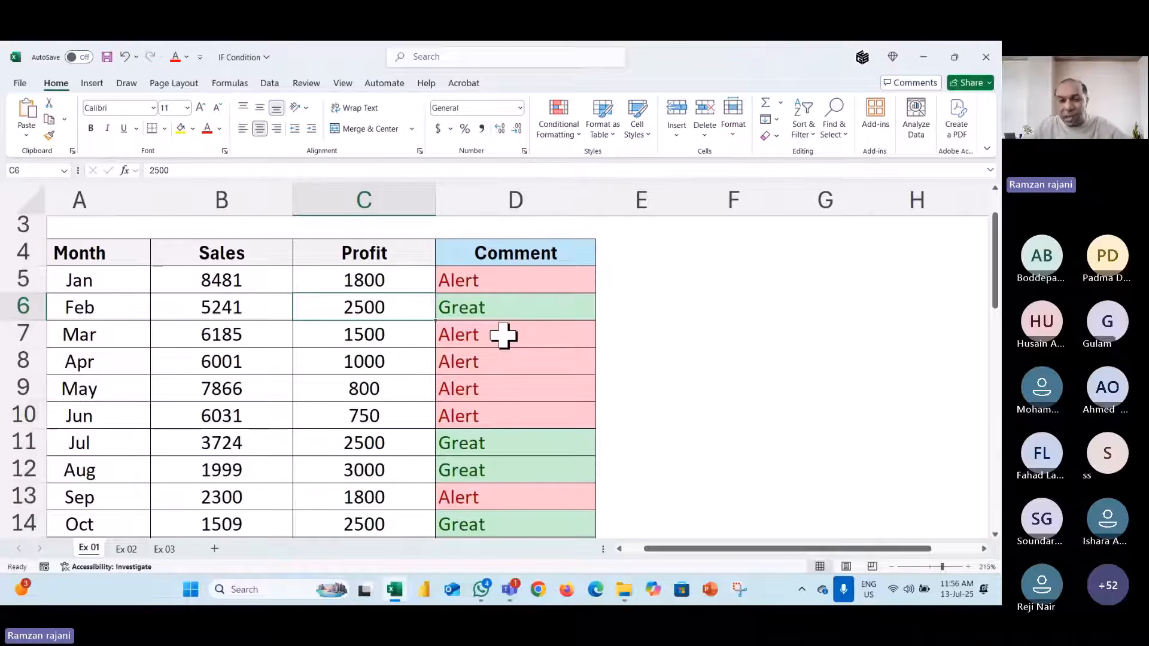
key(ctrl+z)
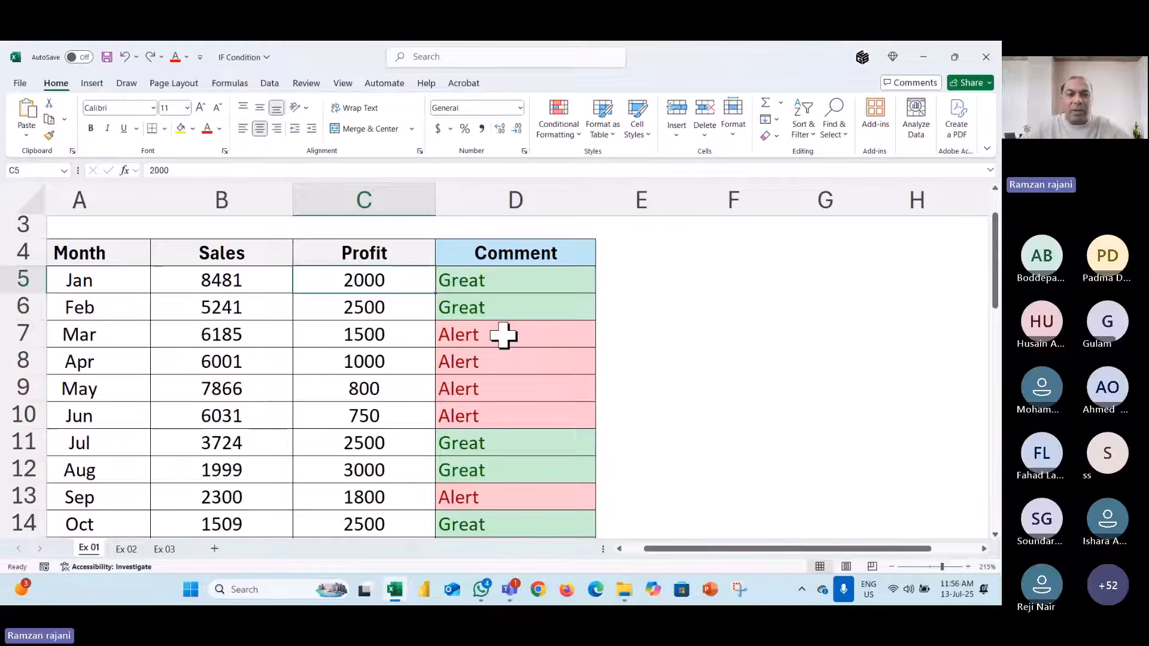
- Bring the Teams meeting window to the front
scroll(503, 335, down, 3)
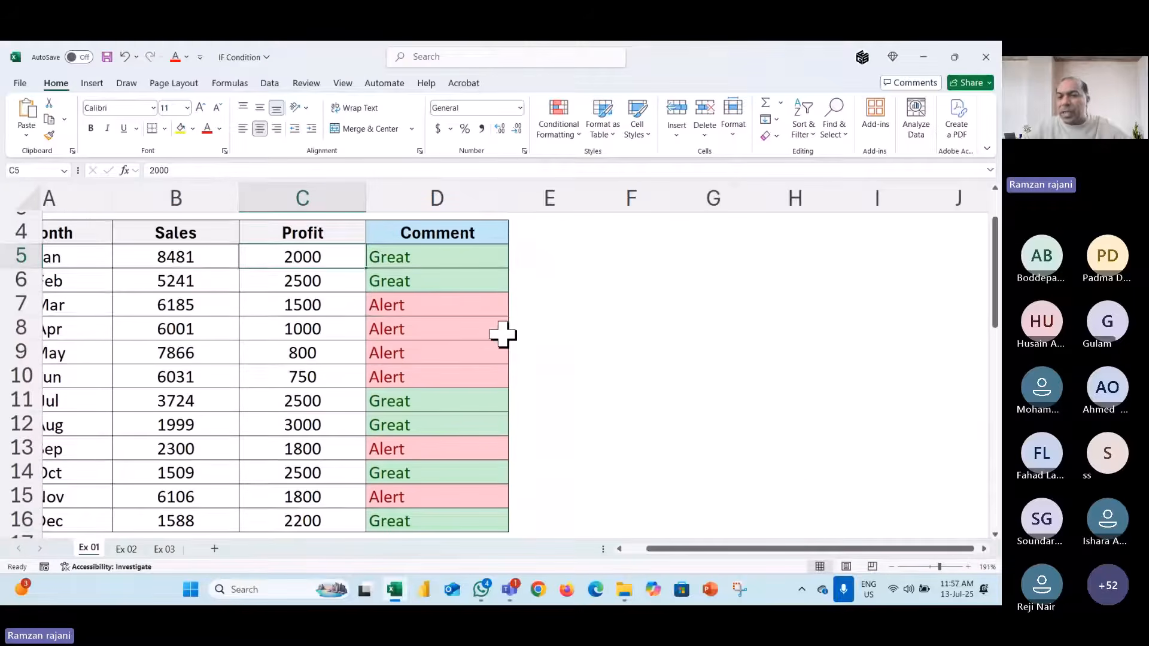
click(792, 491)
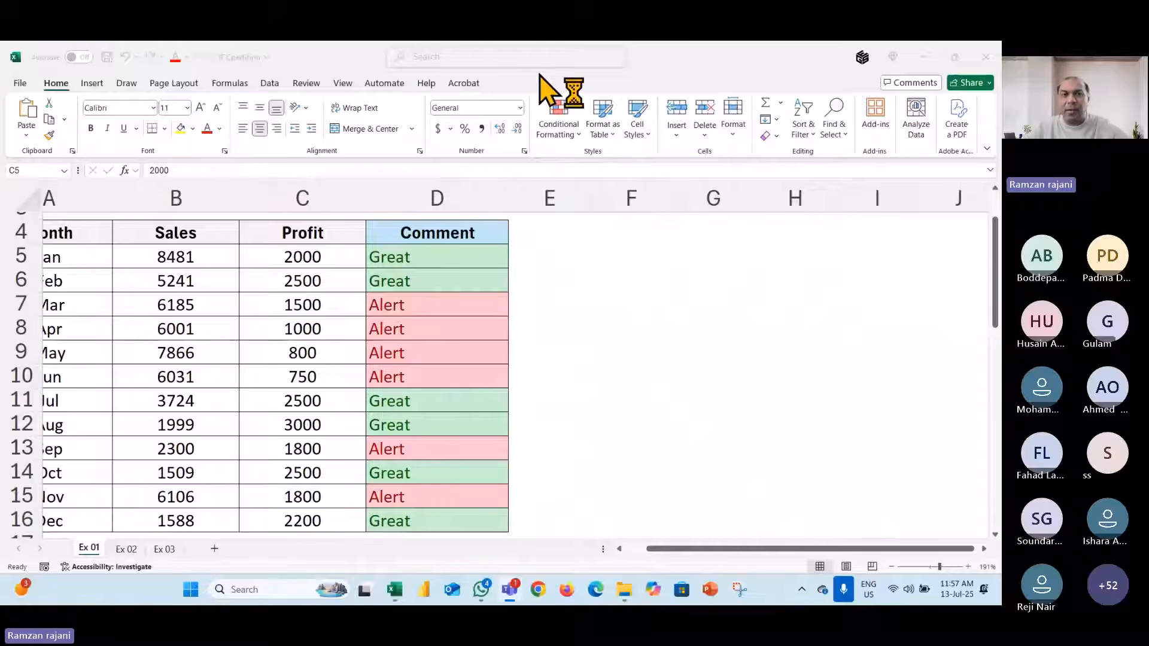
click(657, 61)
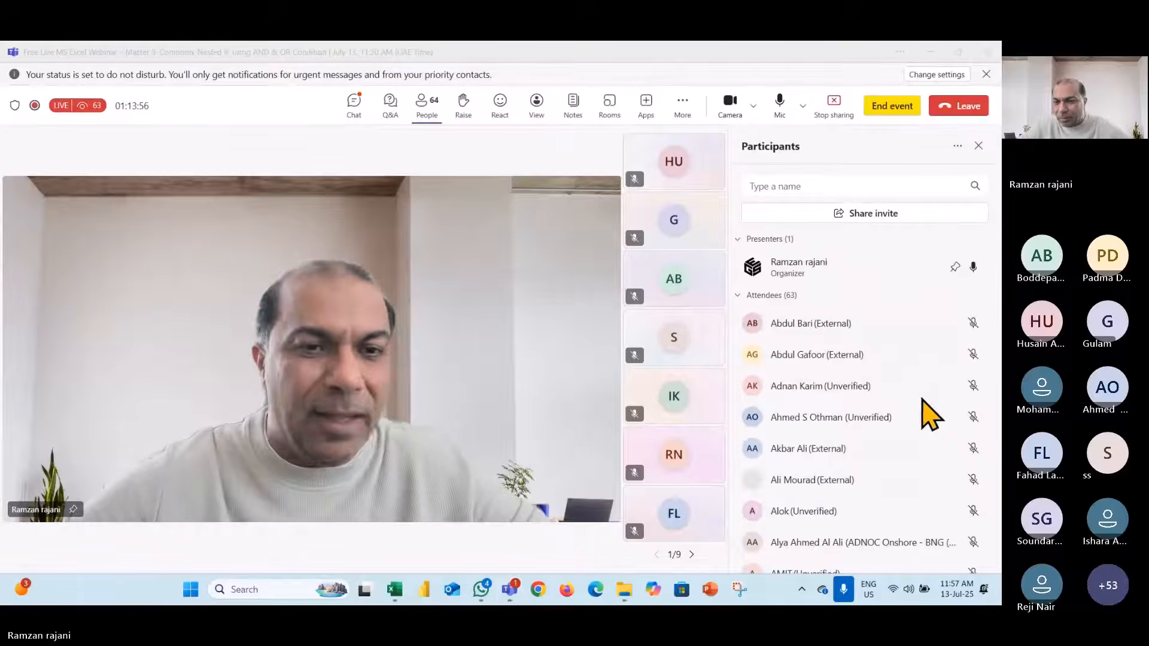
- Scroll the participants list, close it, and minimize Teams to return to Excel
scroll(925, 415, down, 3)
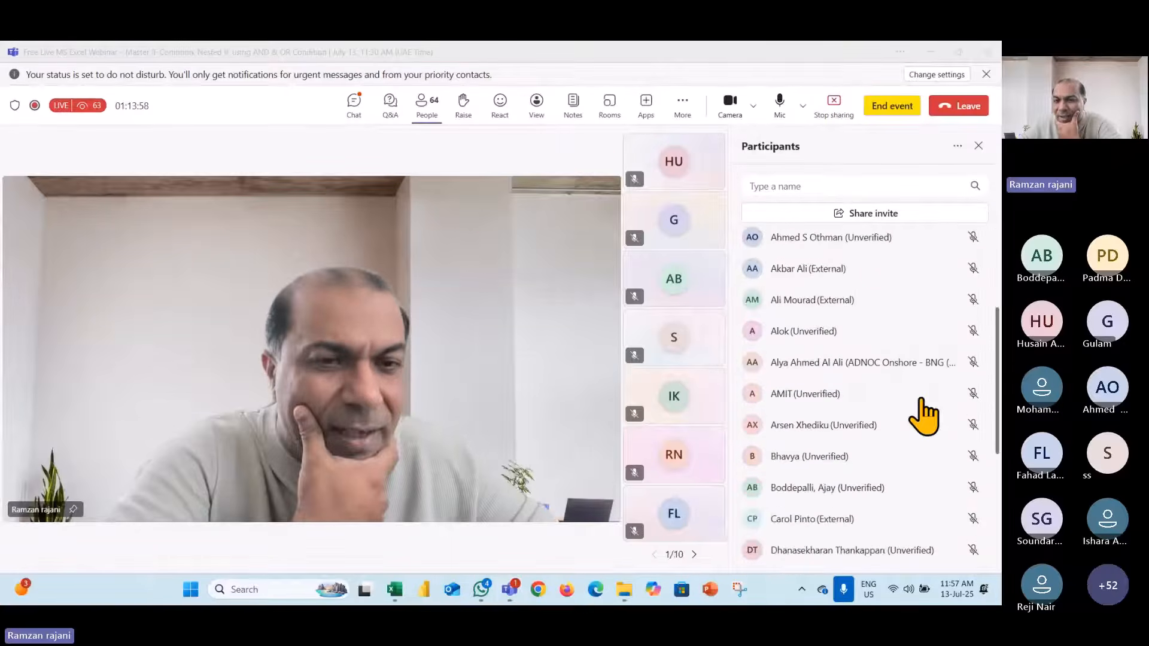
scroll(924, 416, down, 1)
scroll(925, 416, down, 3)
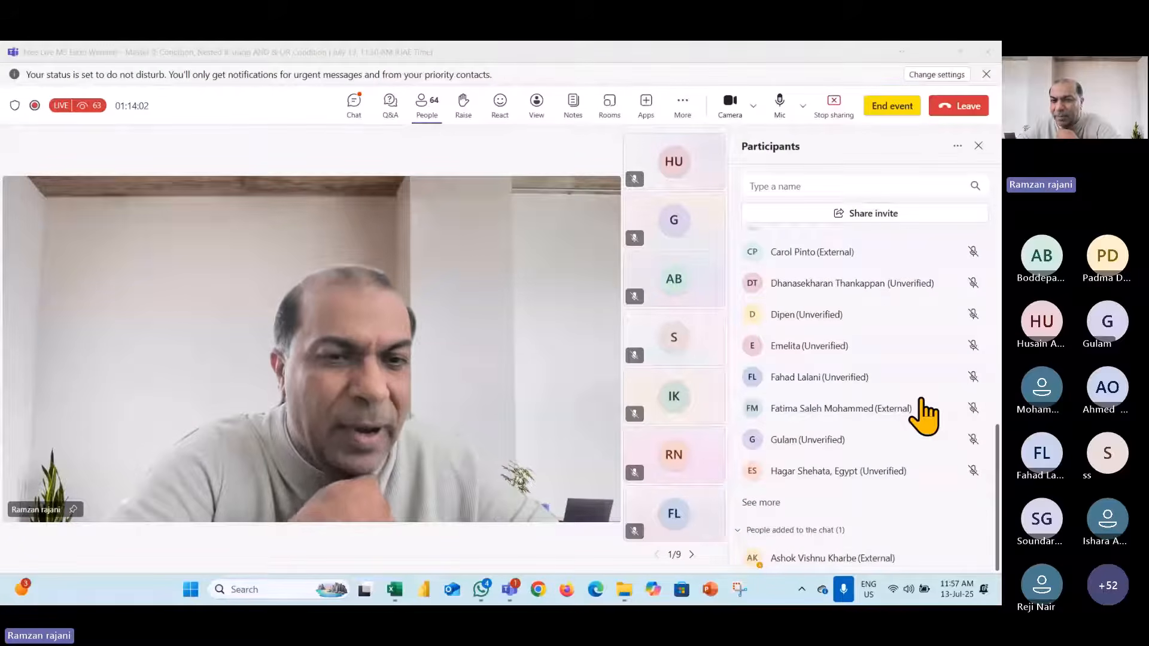
scroll(925, 416, up, 1)
scroll(925, 416, down, 1)
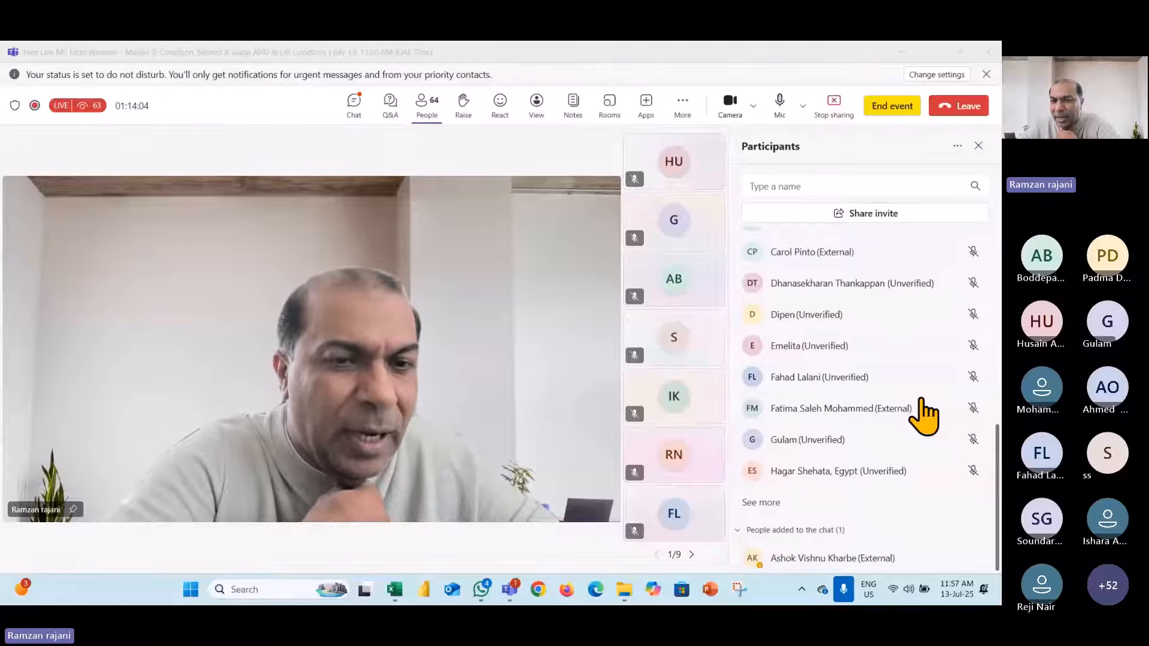
scroll(924, 415, up, 6)
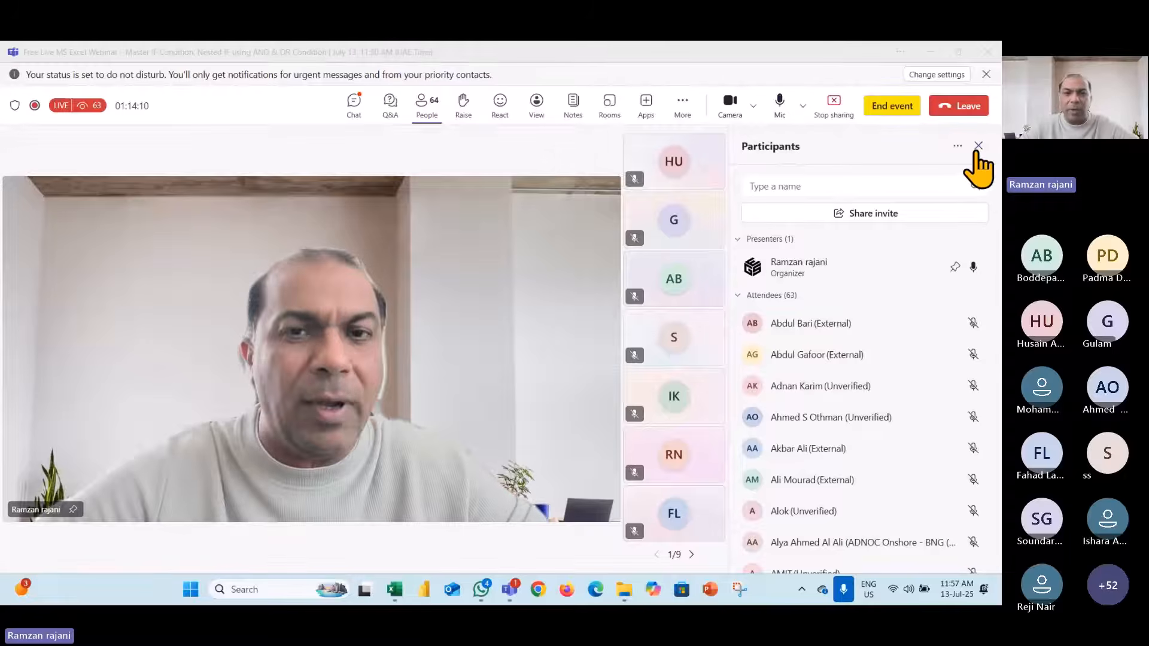
click(975, 150)
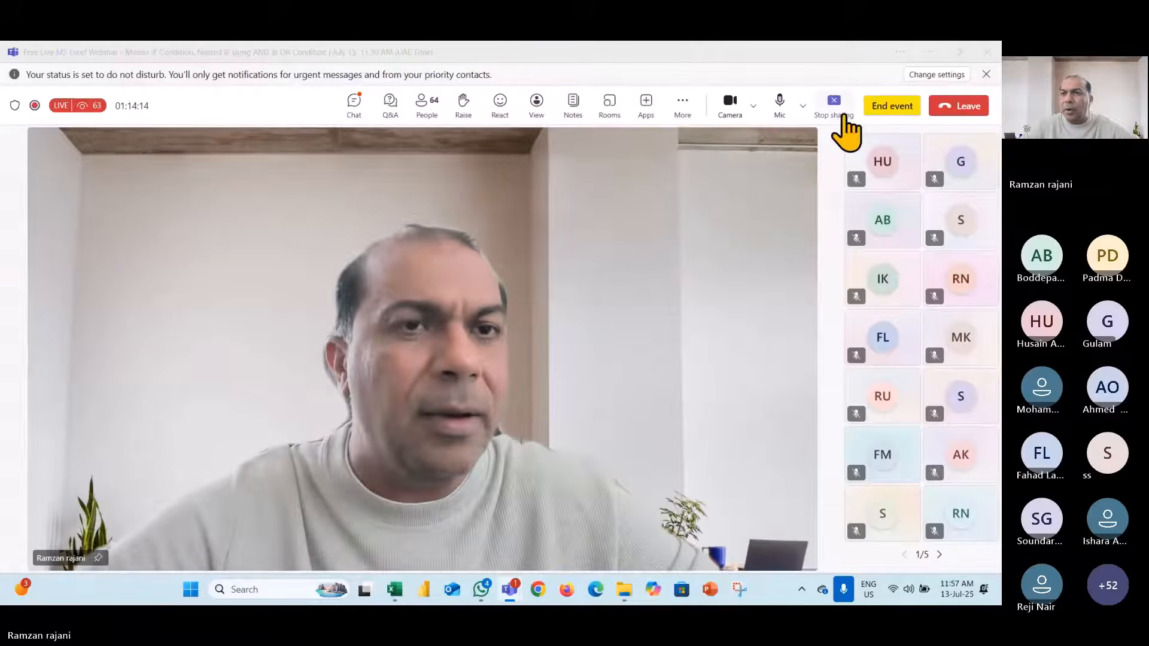
click(933, 58)
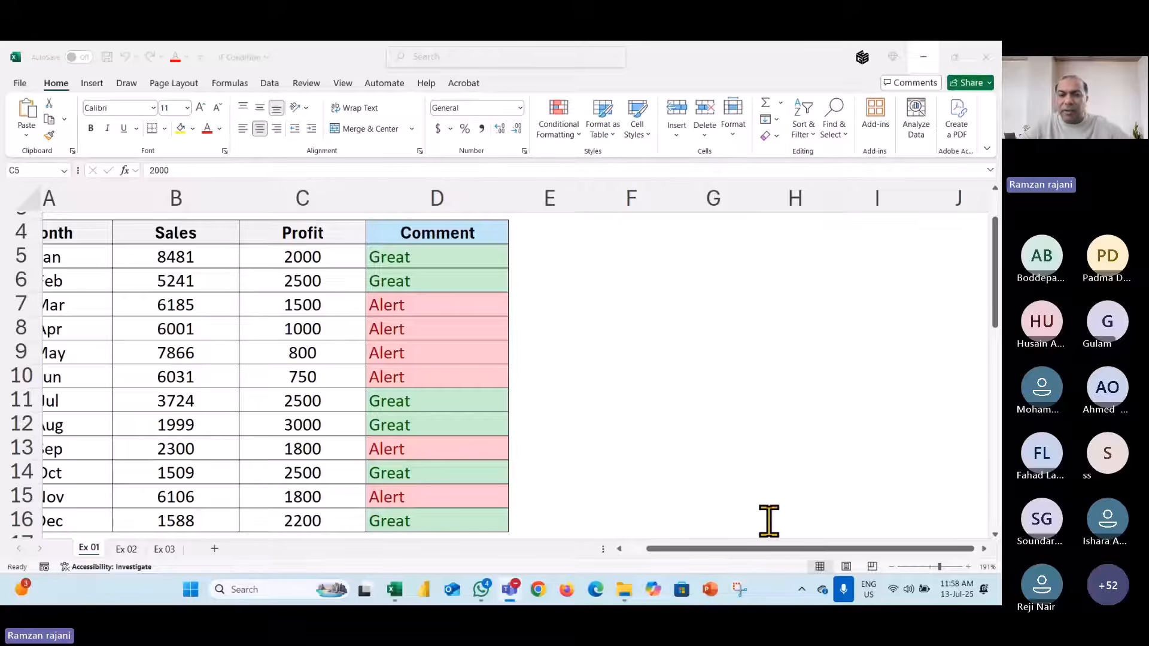
- Move to the Insurance exercise, pointing between Insurance C21 and Deduction D21
scroll(622, 405, down, 6)
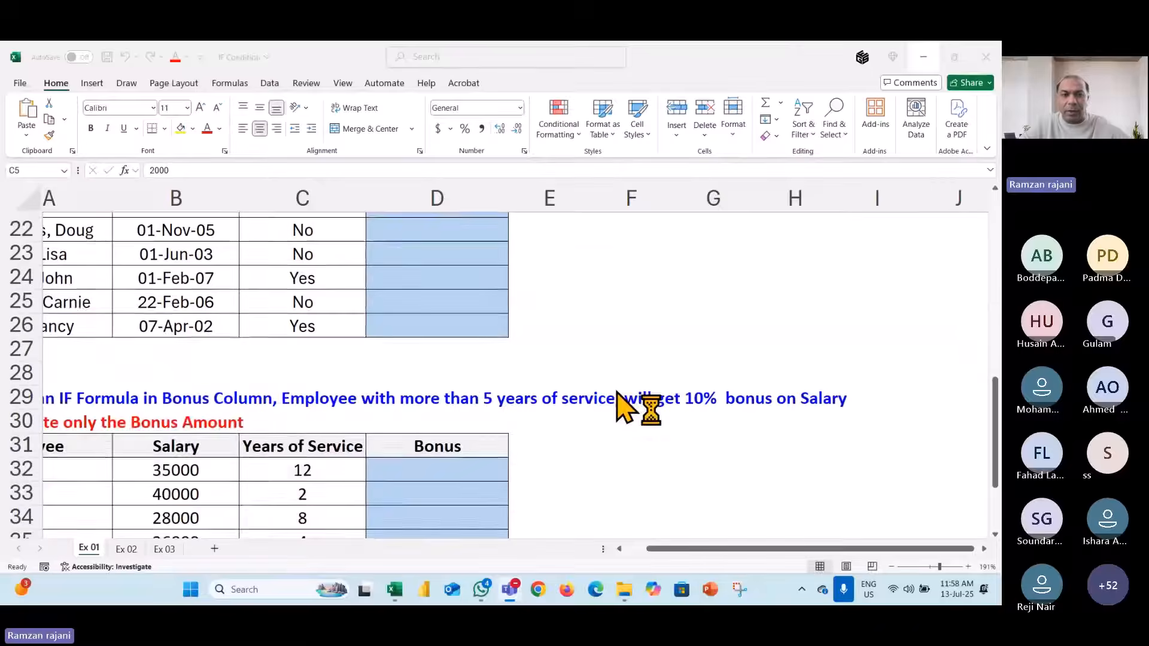
scroll(619, 398, up, 3)
scroll(619, 405, down, 2)
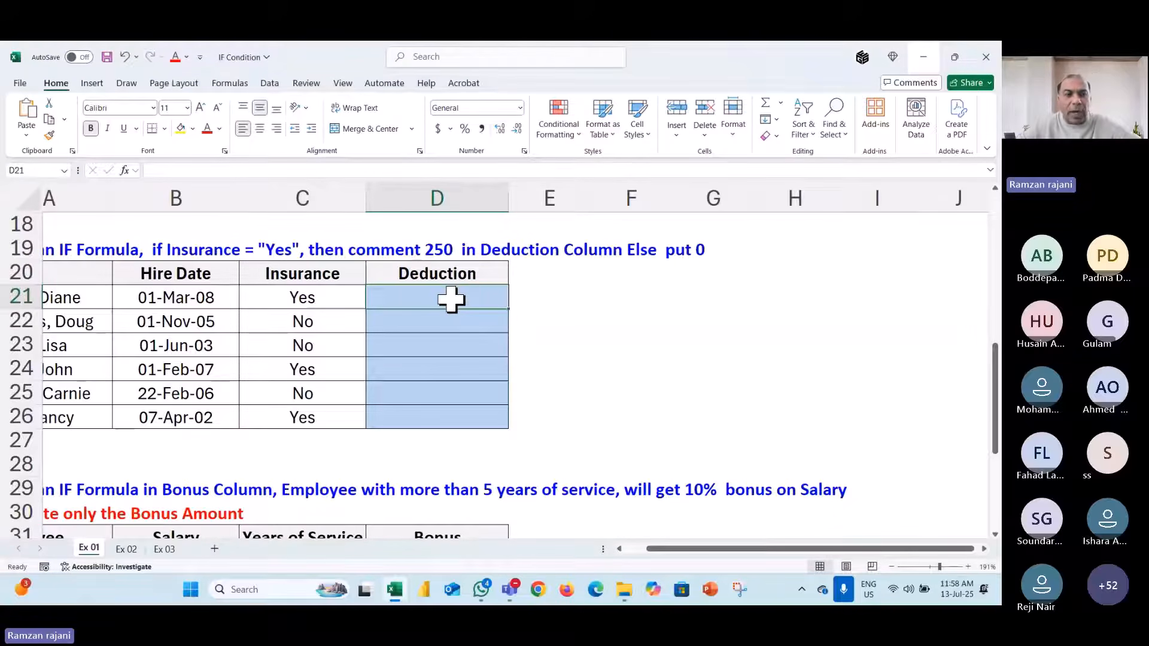
scroll(450, 299, left, 2)
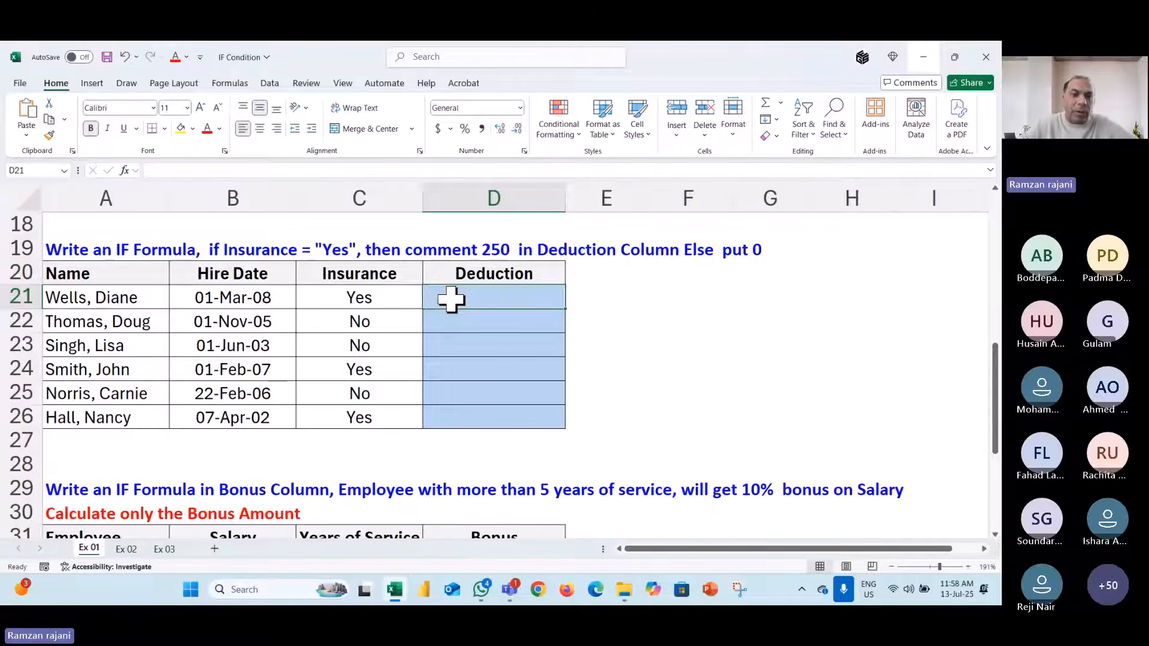
click(395, 301)
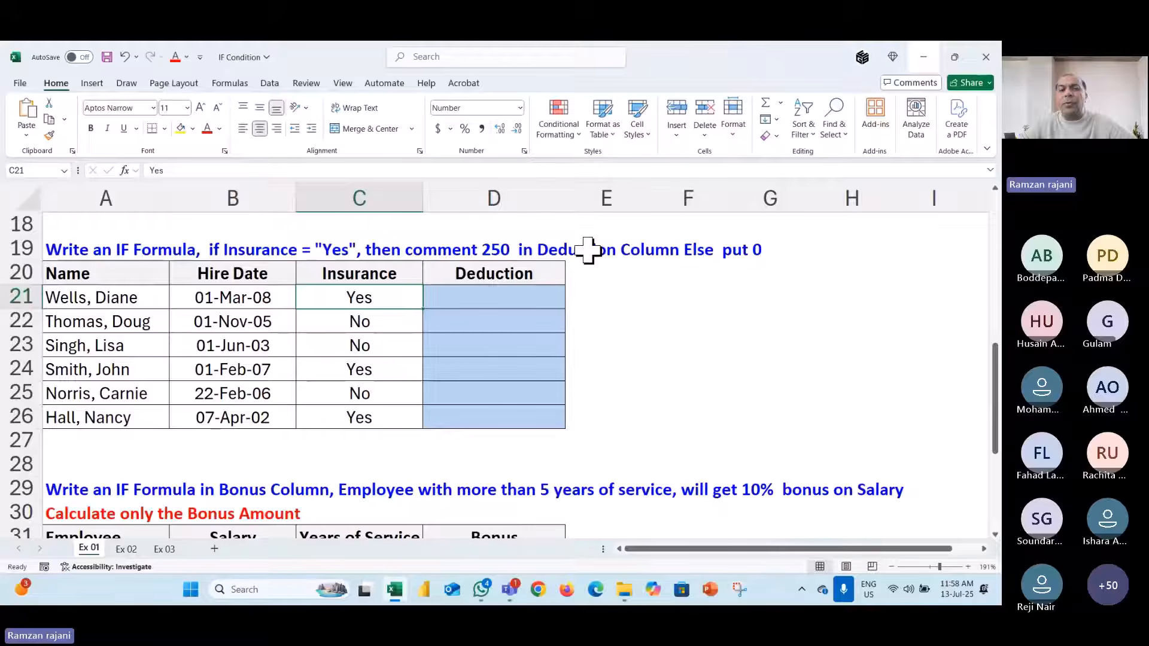
click(493, 299)
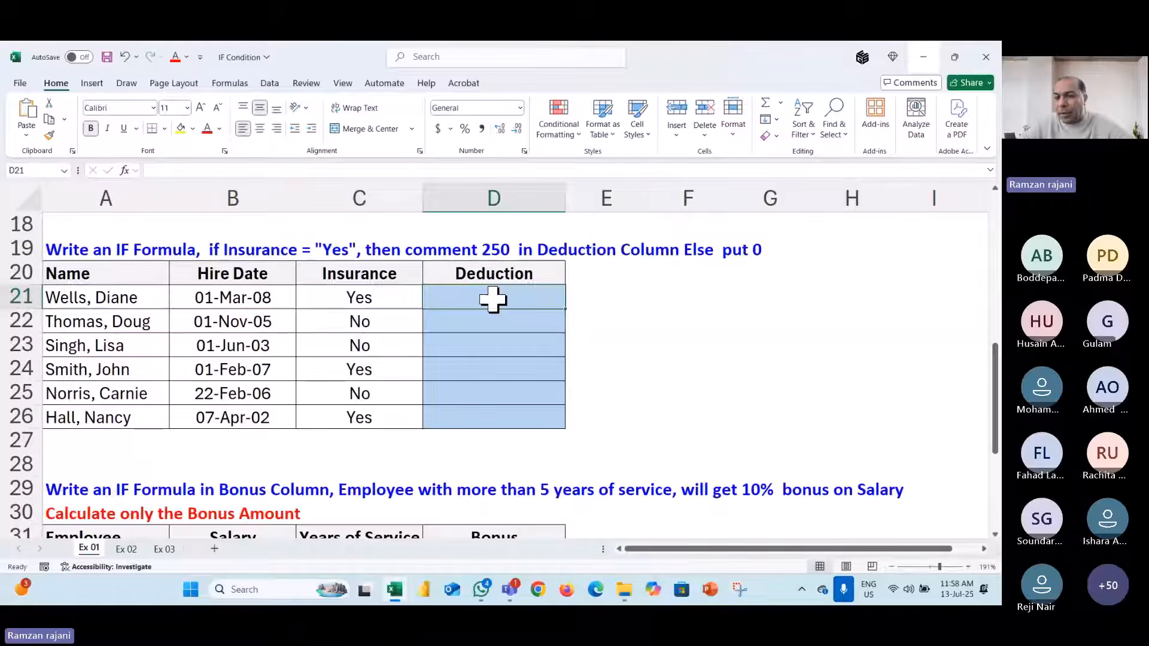
click(381, 294)
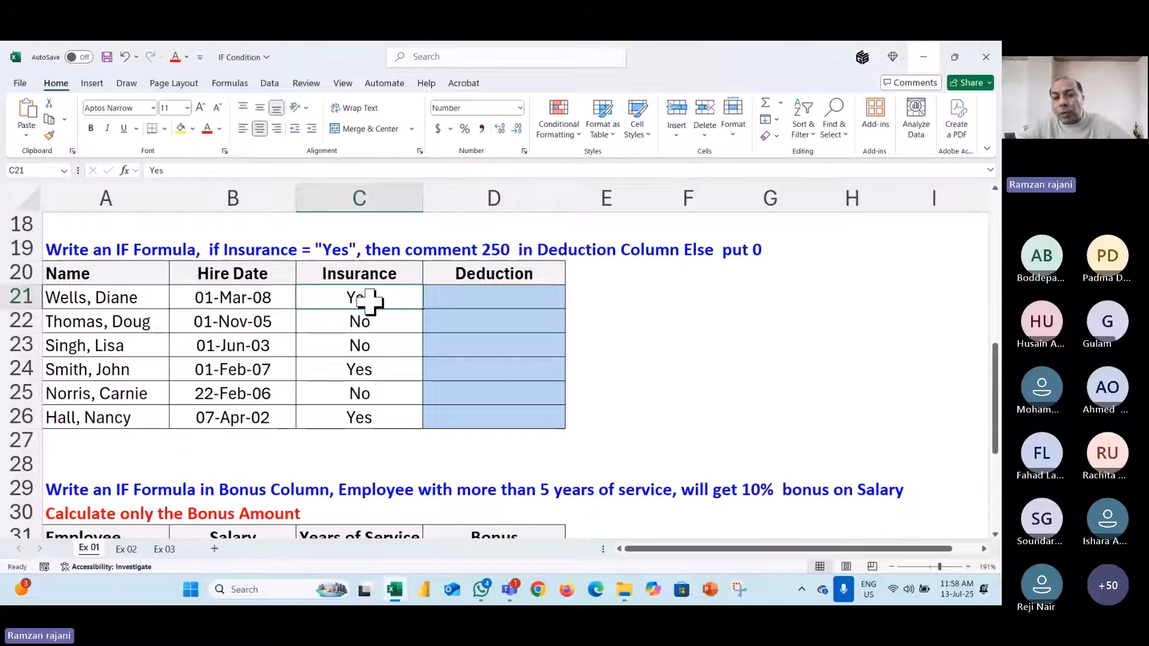
click(474, 299)
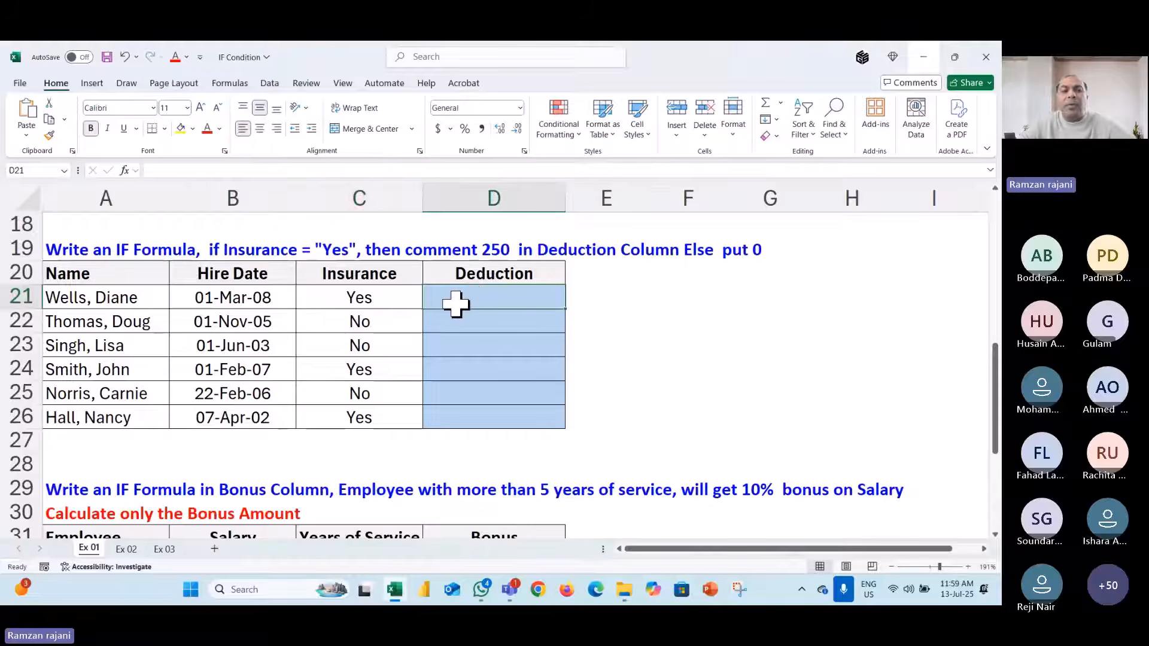
click(381, 303)
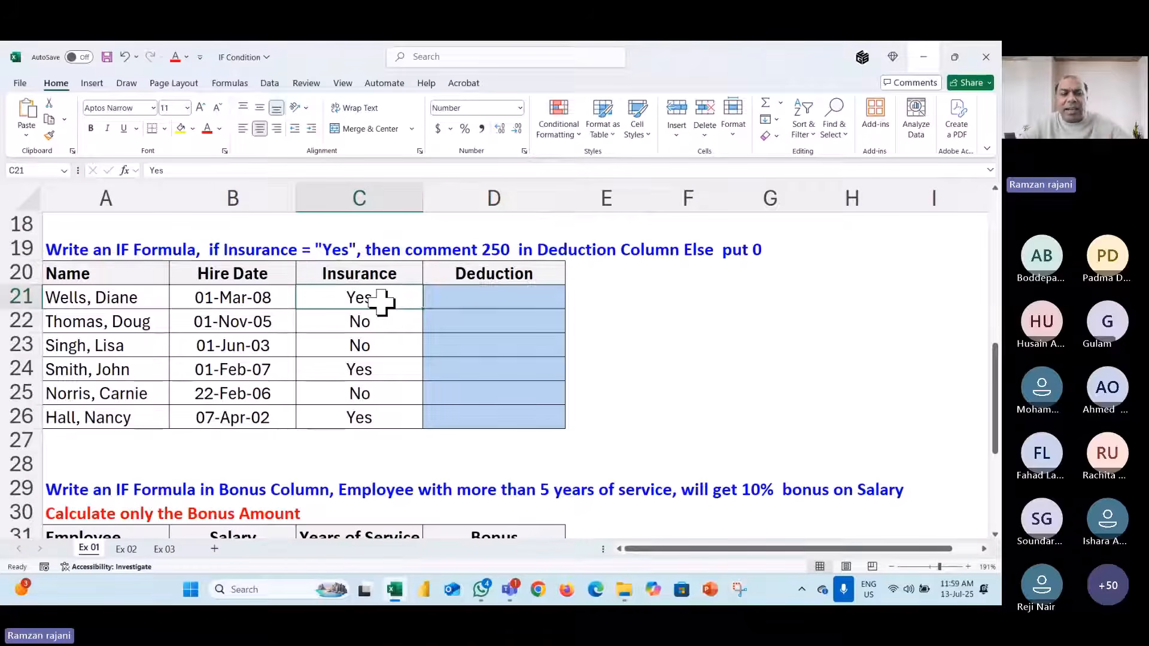
click(482, 302)
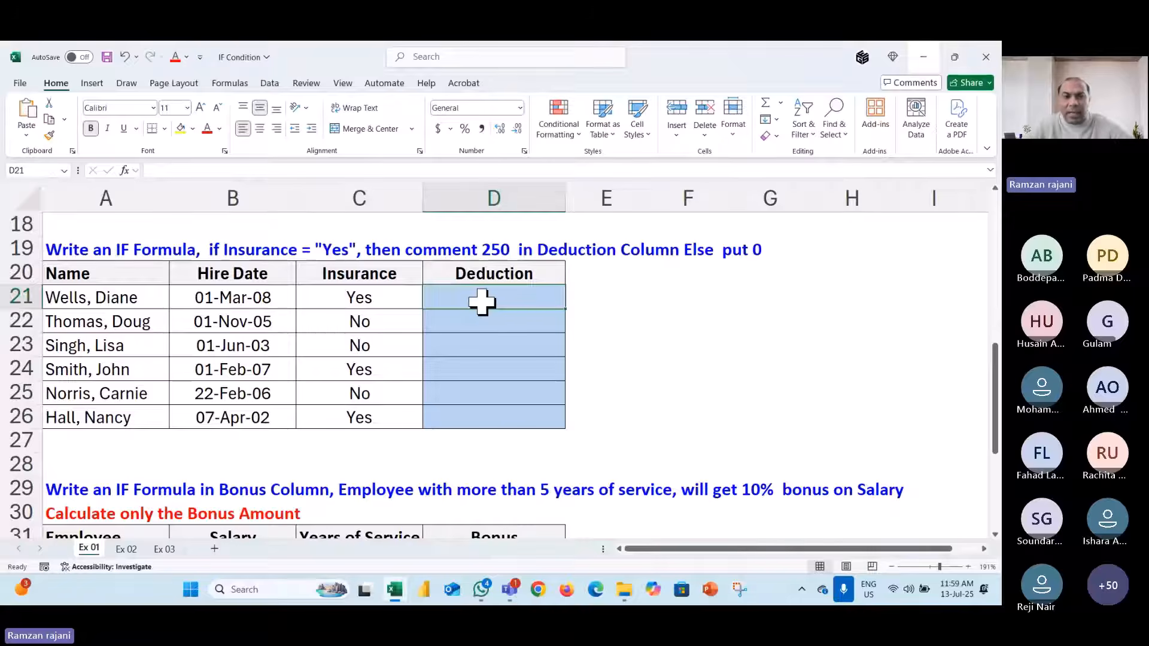
- Enter =if(C21=Yes,250,0) in D21 for a 250 deduction when Insurance is Yes
text(=if()
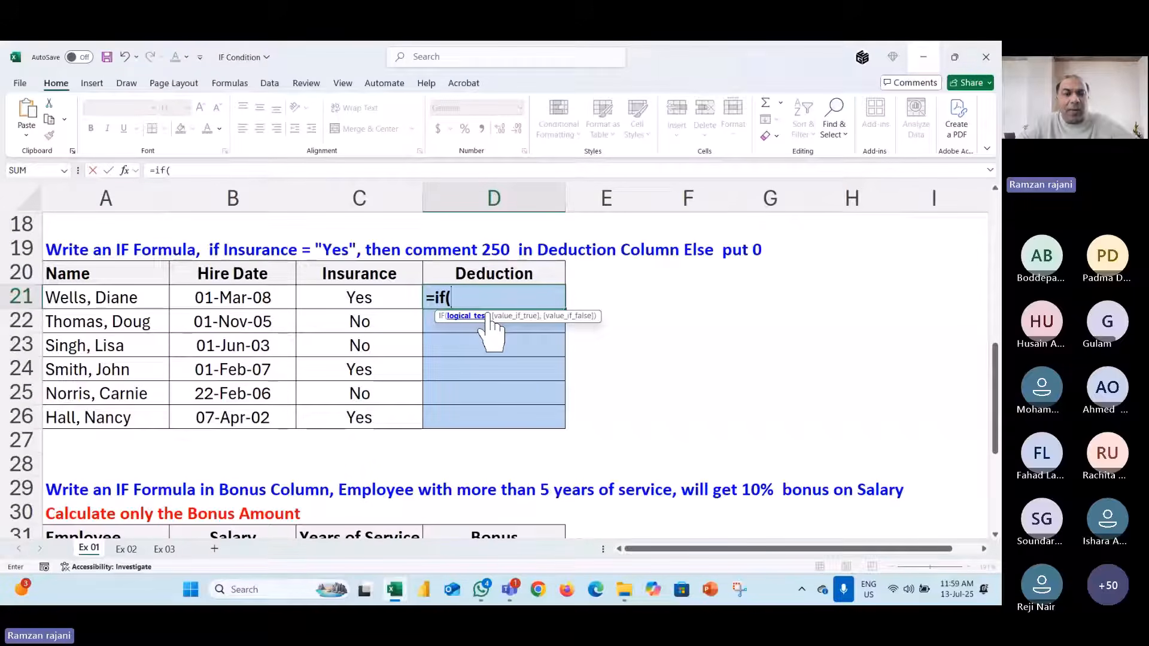
click(377, 297)
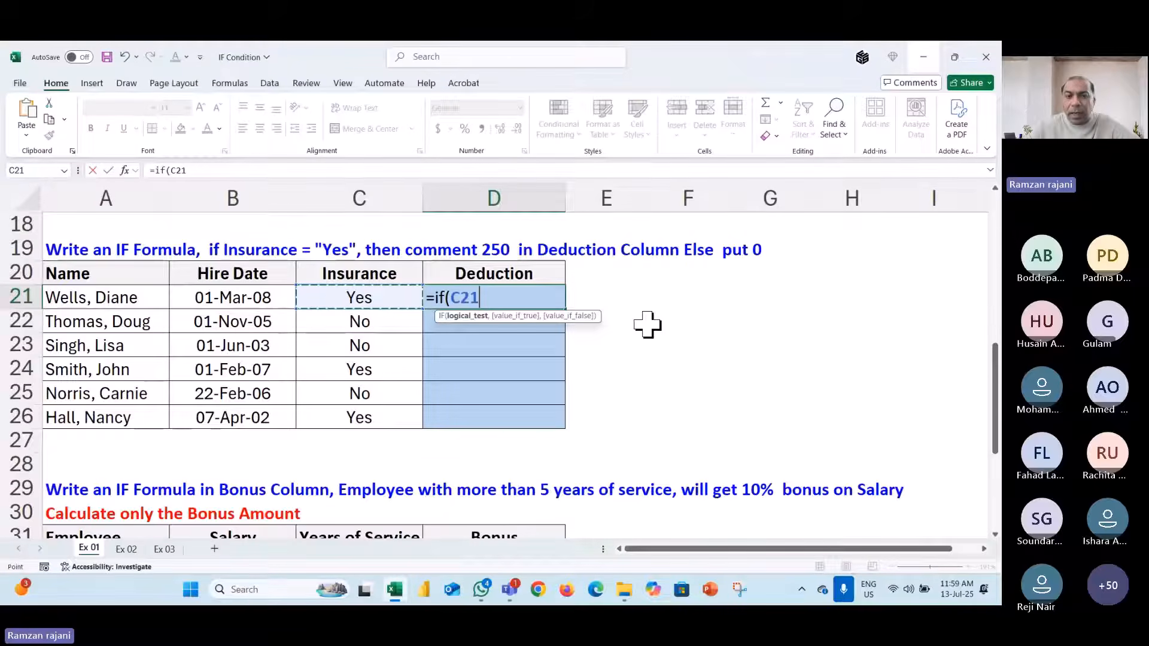
text(="Y)
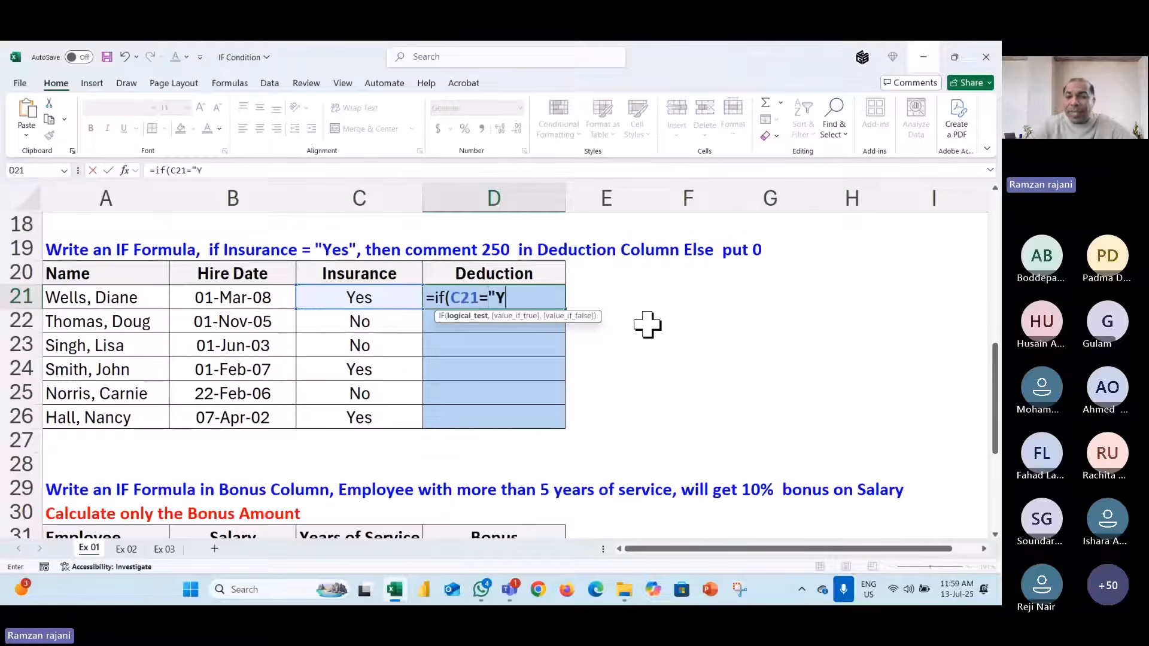
text(es")
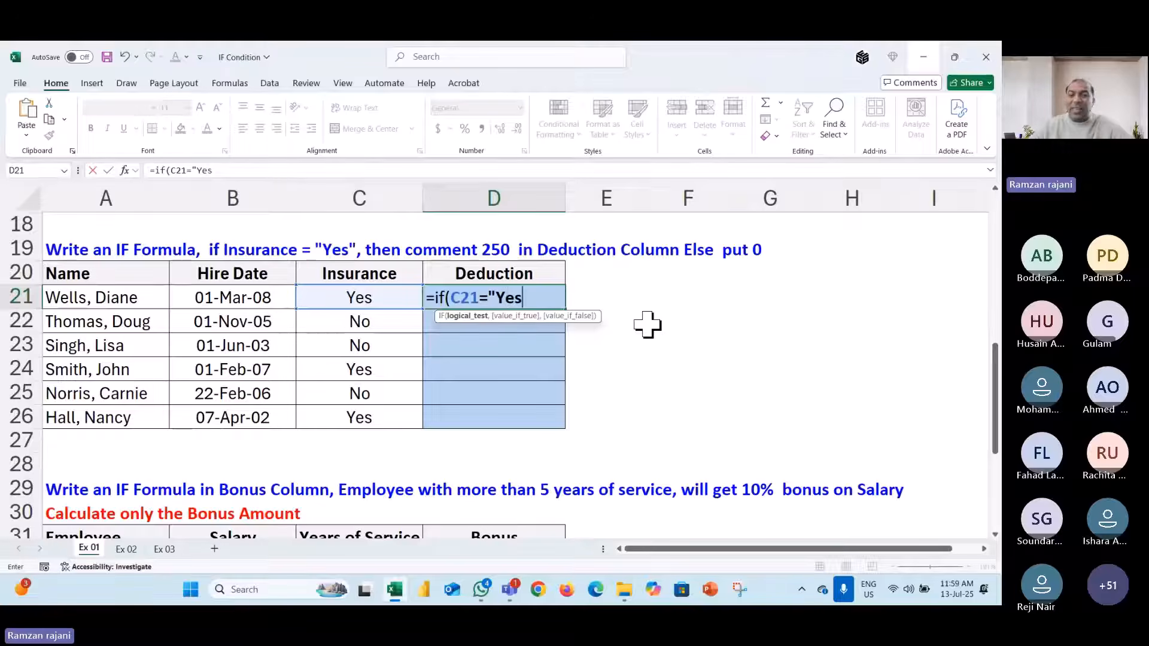
key(BackSpace)
key(BackSpace)
key(BackSpace)
key(BackSpace)
key(BackSpace)
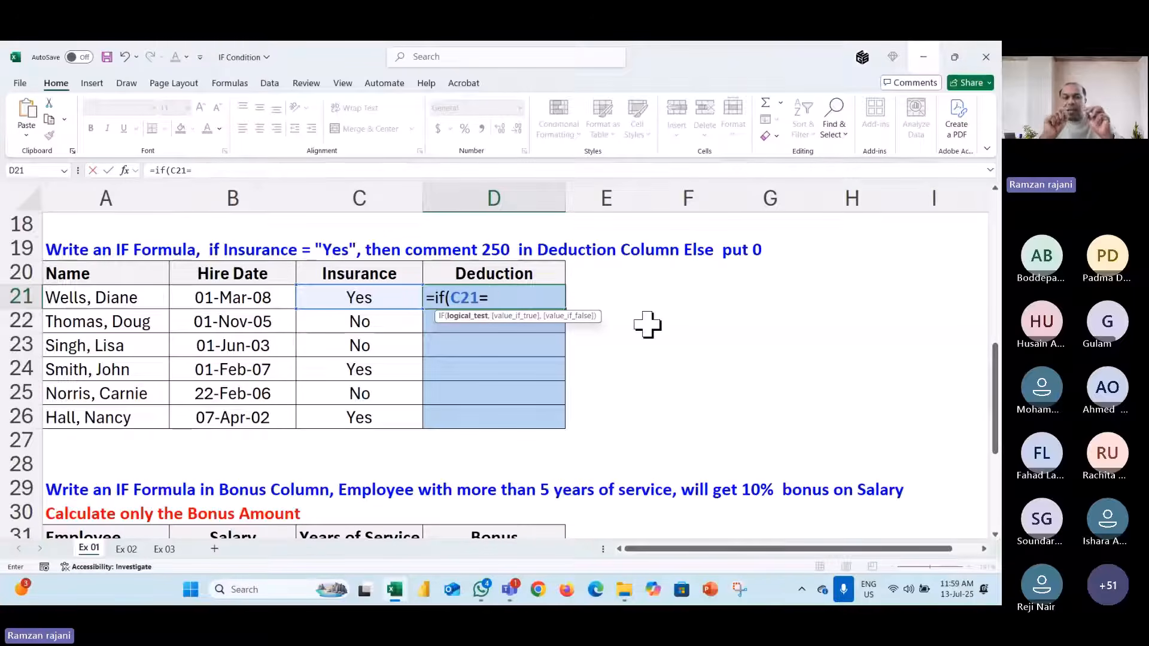
text(Y)
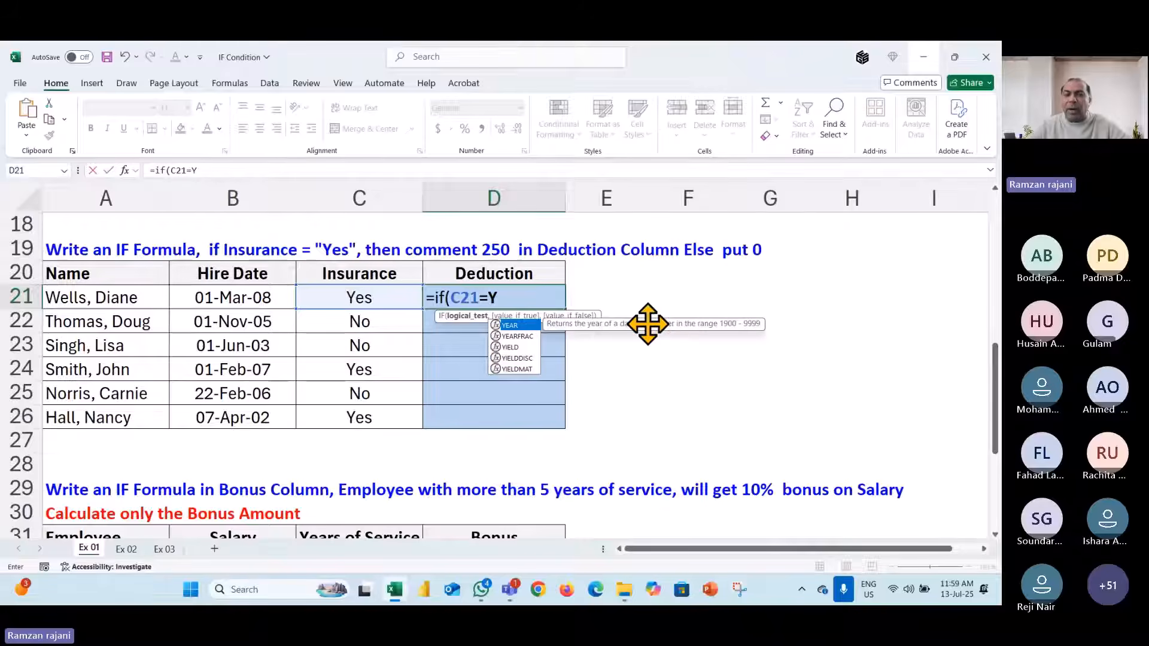
text(es,)
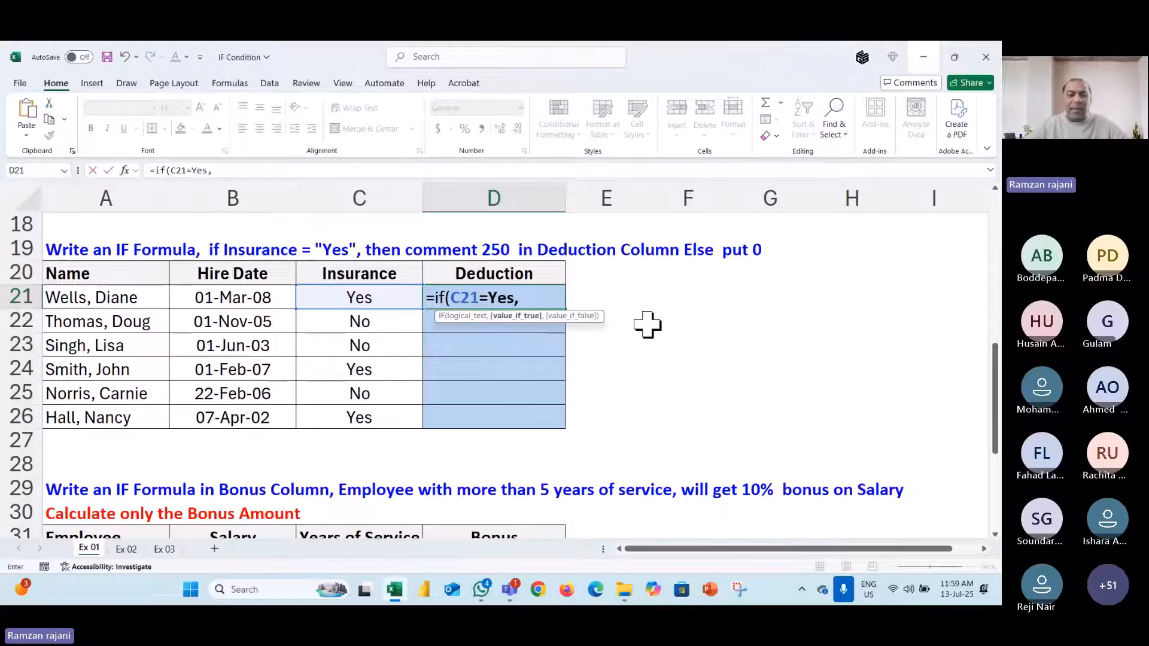
text(2)
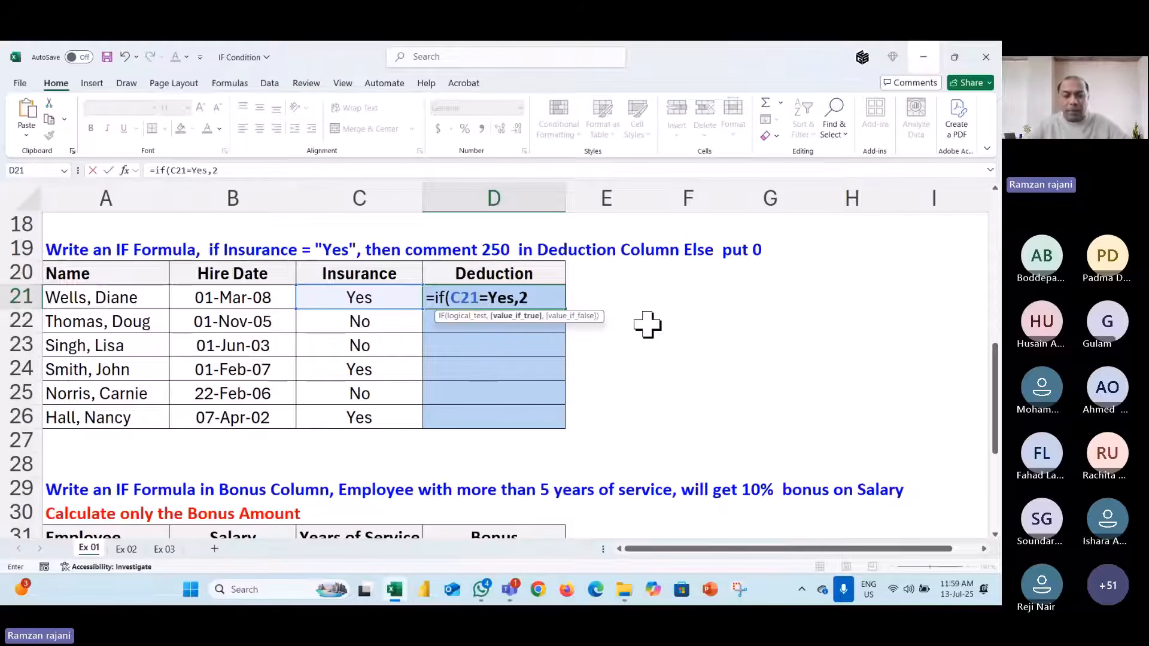
text(50)
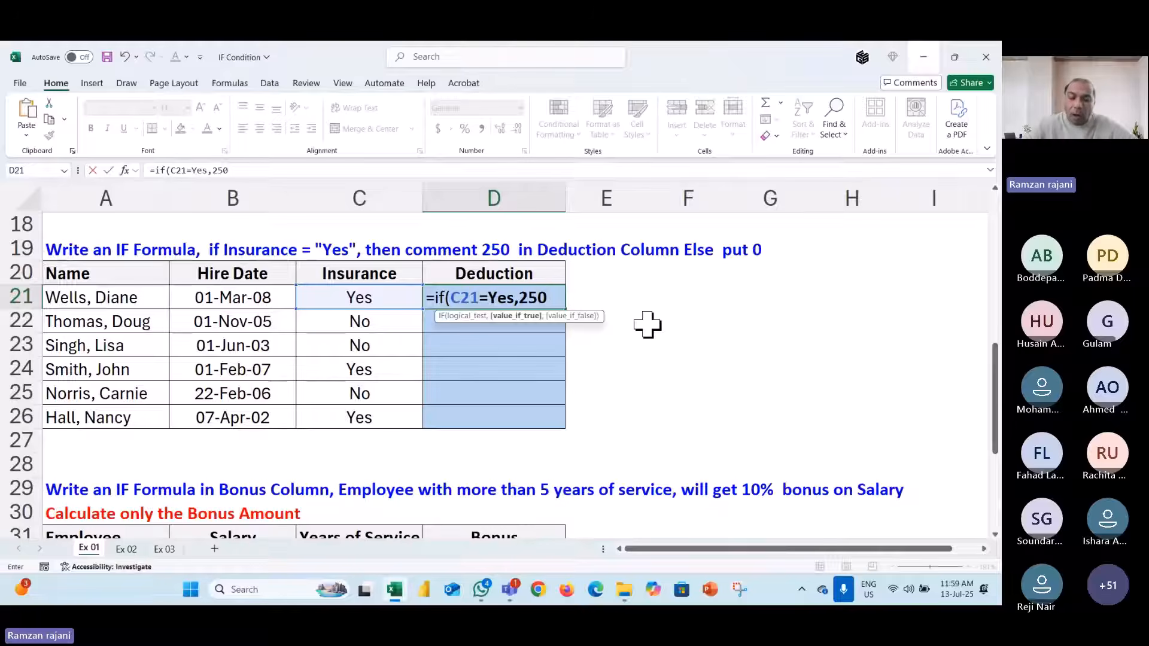
text(,0))
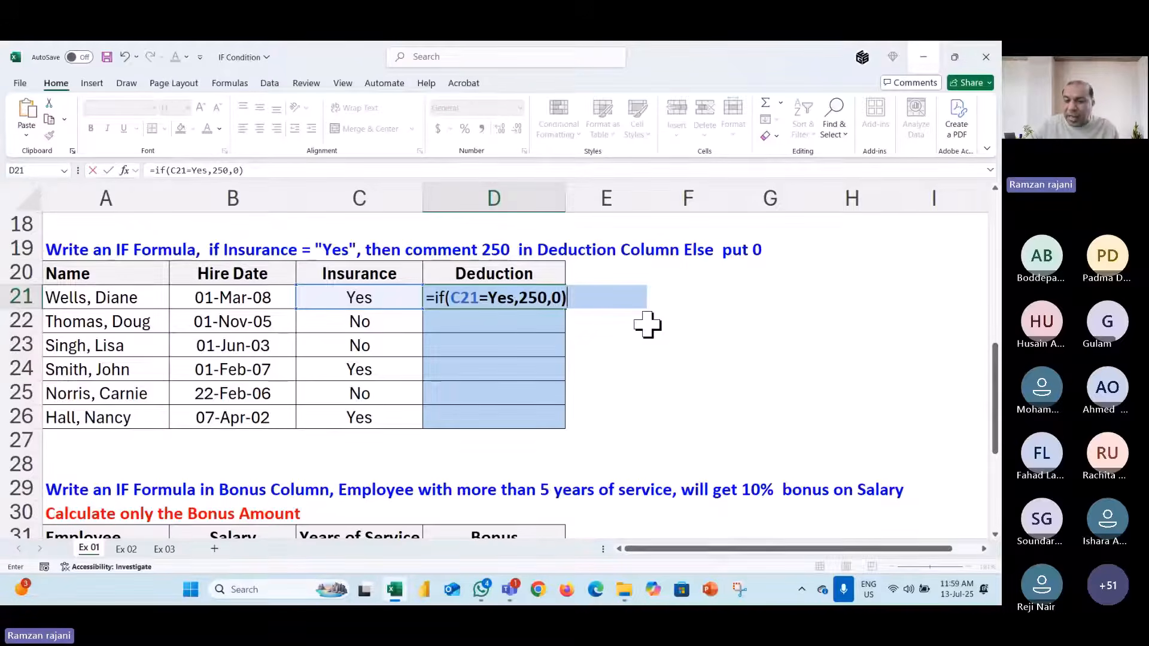
key(Return)
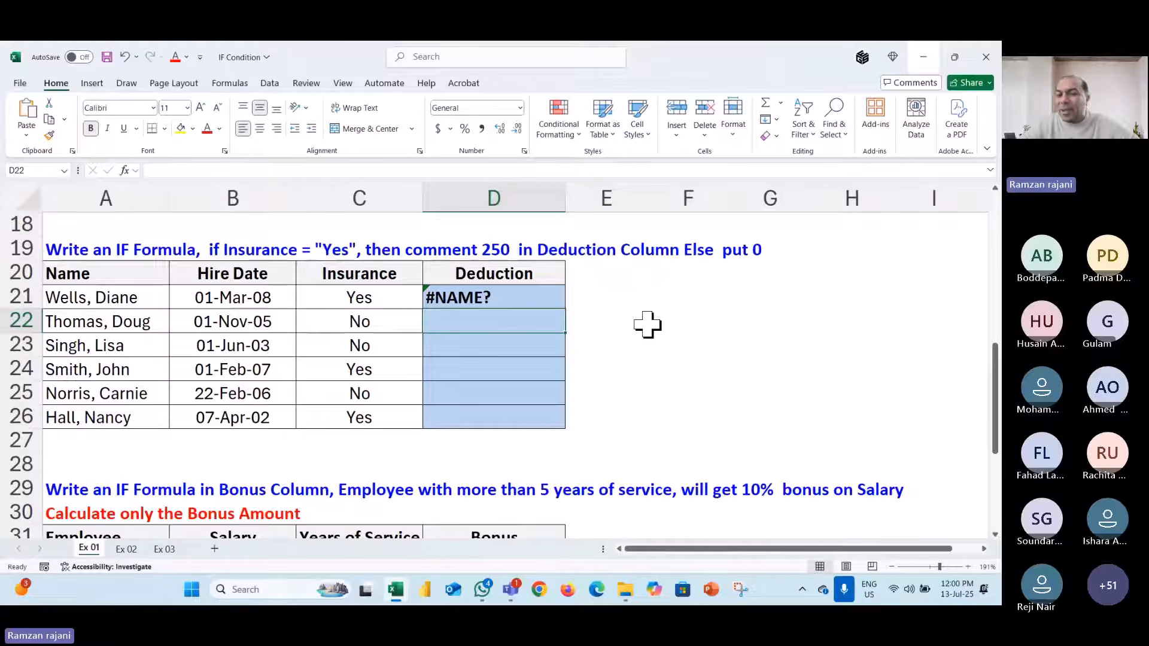
- Quote Yes so D21 reads =IF(C21="Yes",250,0) and shows 250
click(531, 299)
double_click(533, 300)
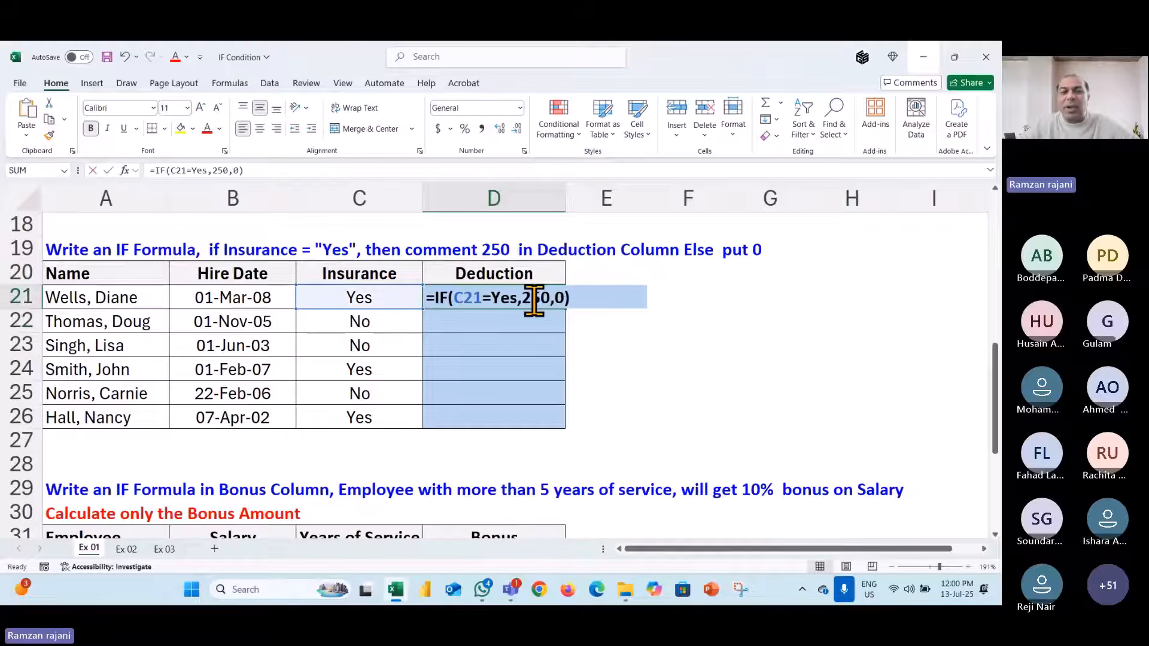
drag(491, 299, 516, 296)
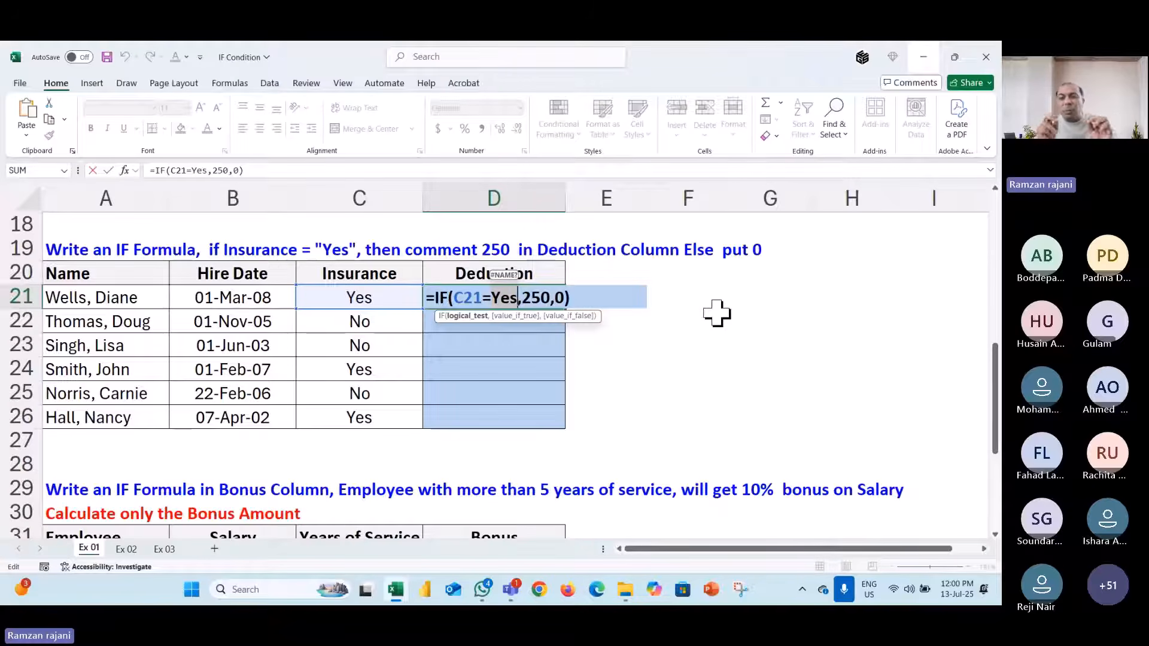
key(Left)
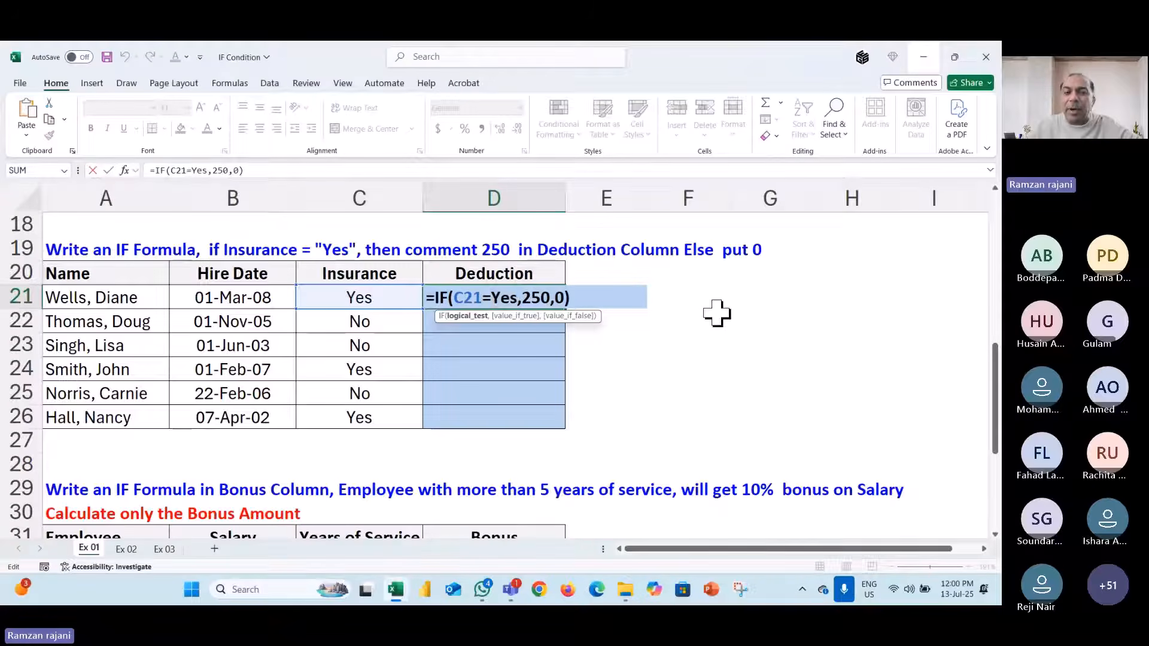
text("Yes)
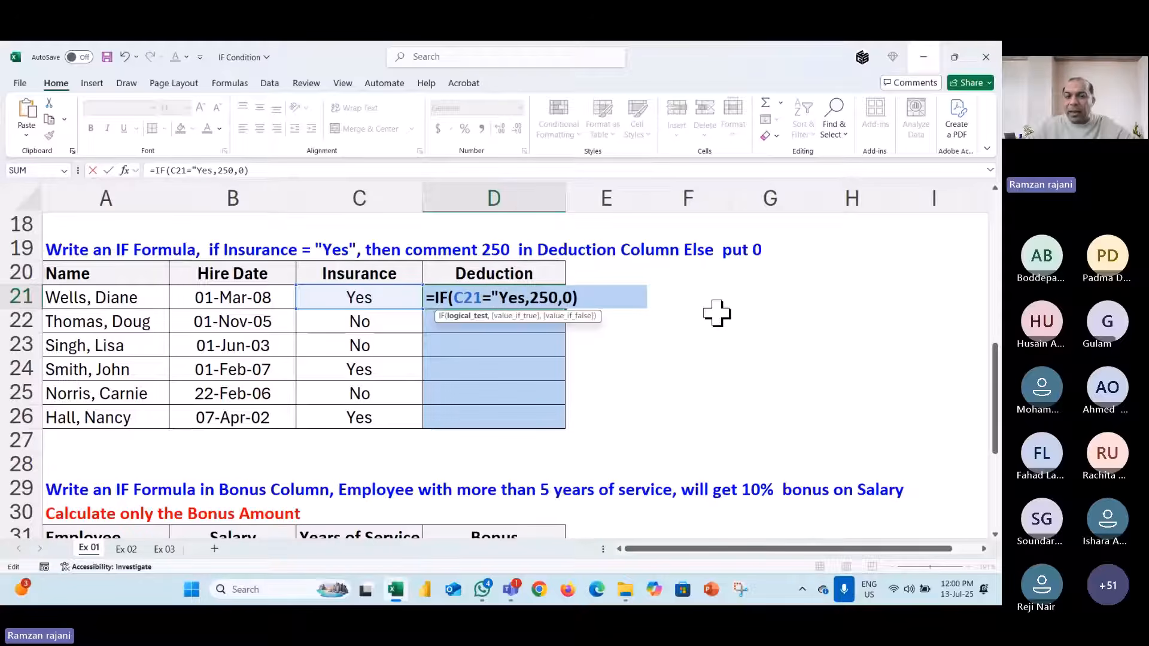
text(")
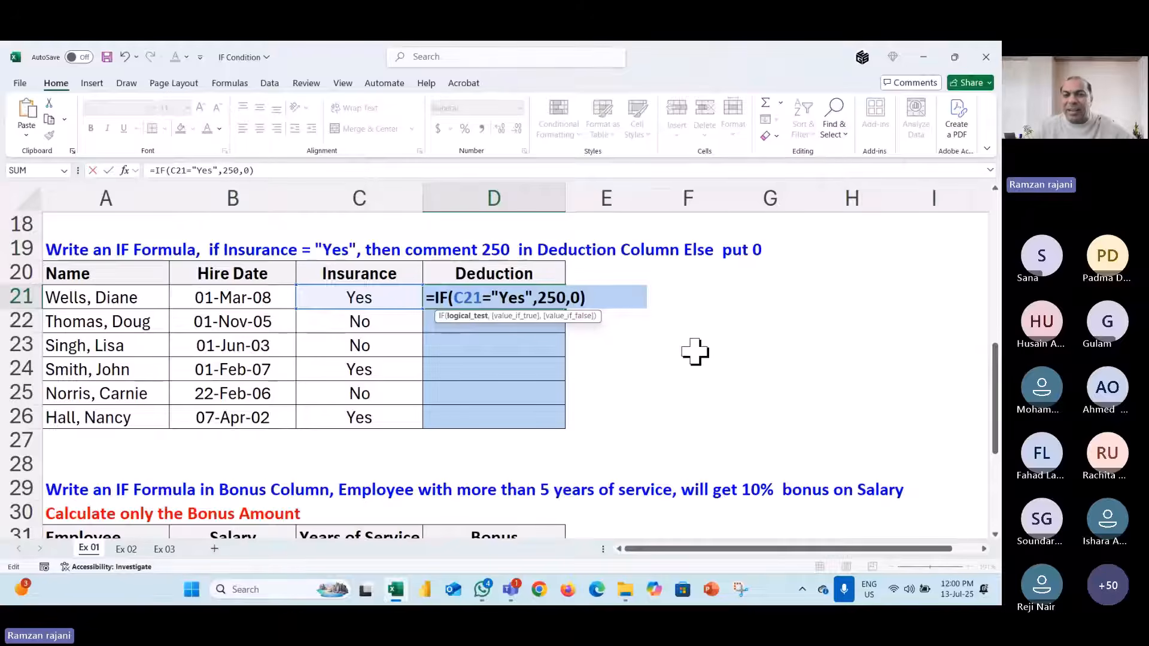
key(Return)
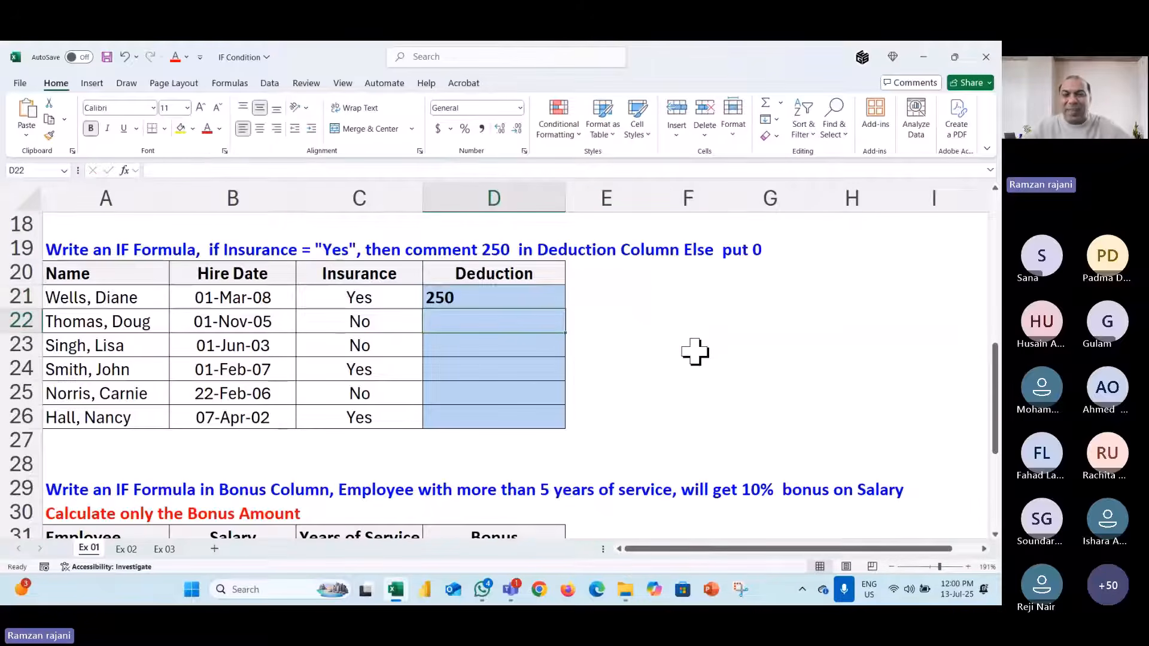
- Fill D21's Deduction formula down to D26, giving 0, 0, 250, 0, 250, and review the formula
double_click(567, 310)
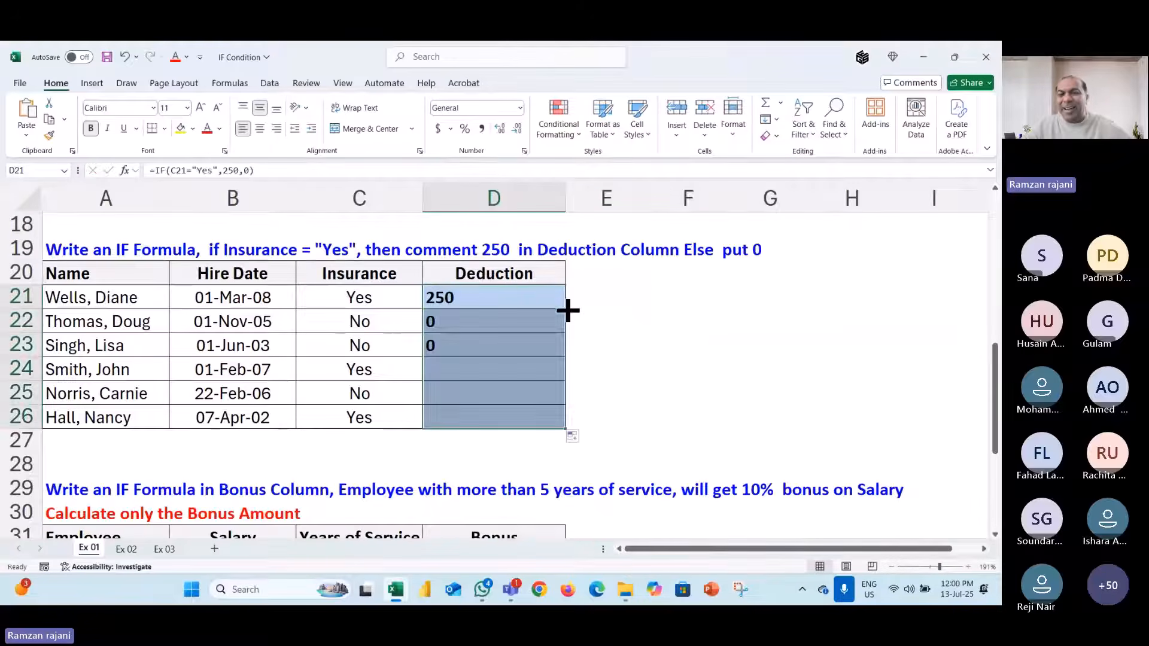
double_click(547, 295)
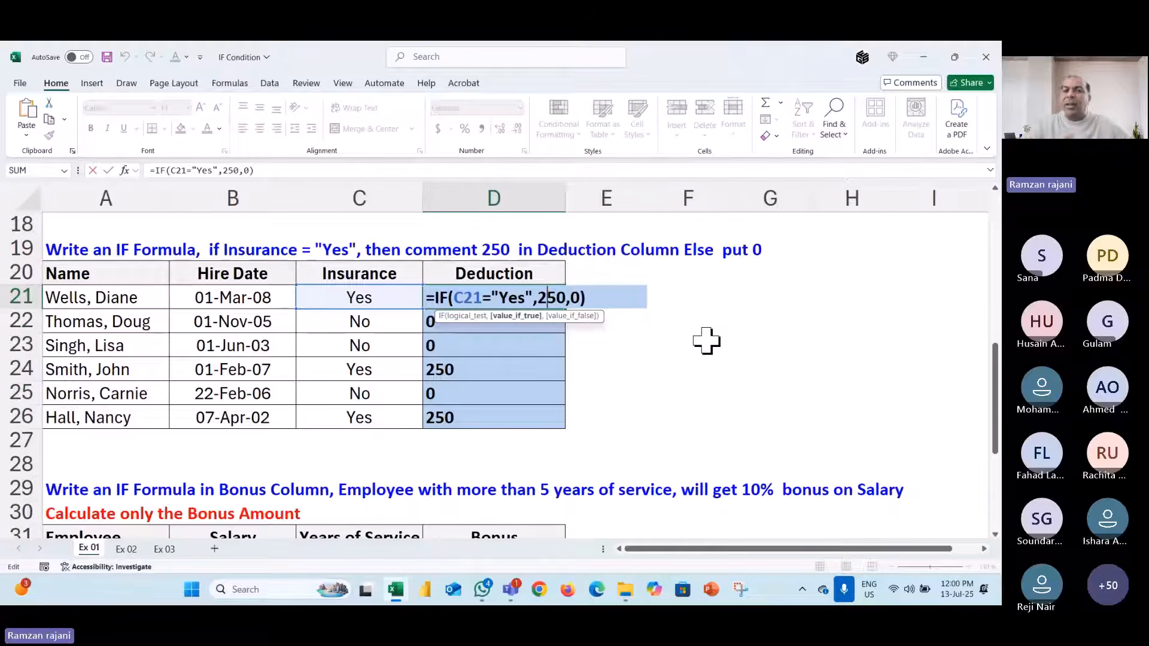
click(608, 296)
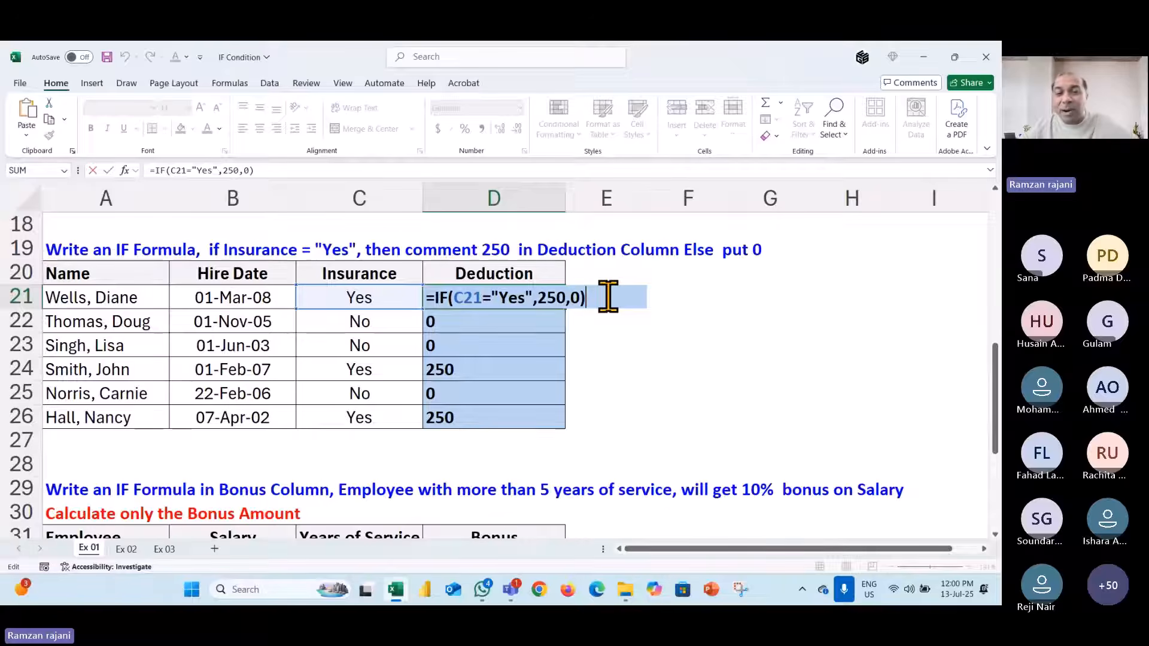
key(ctrl+a)
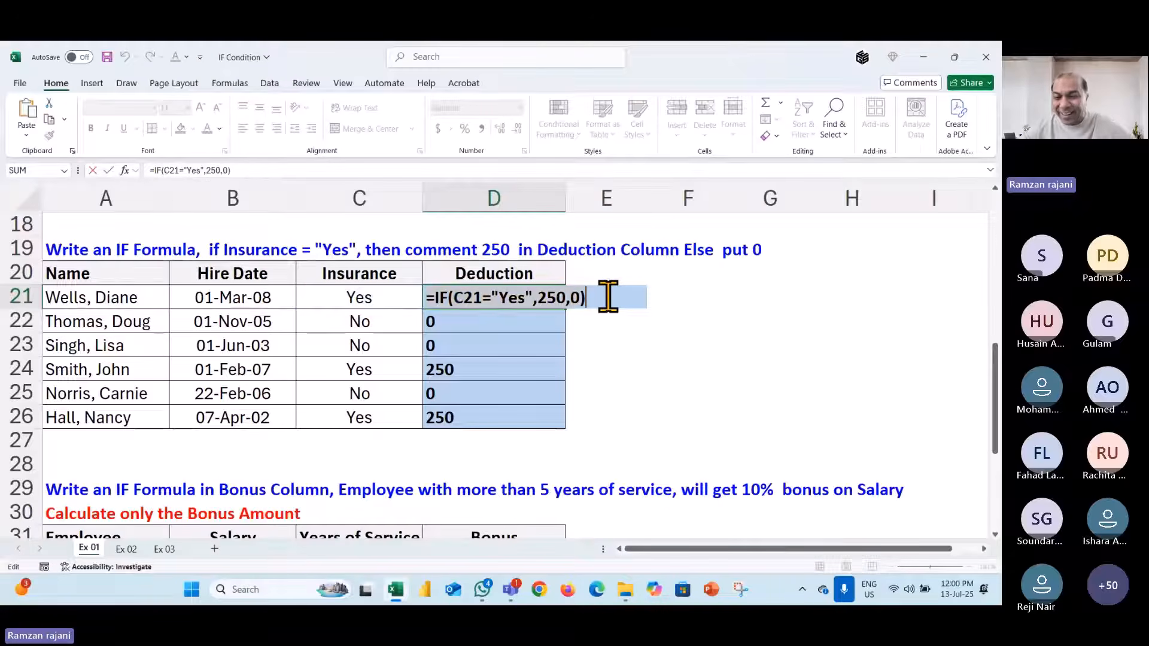
click(866, 513)
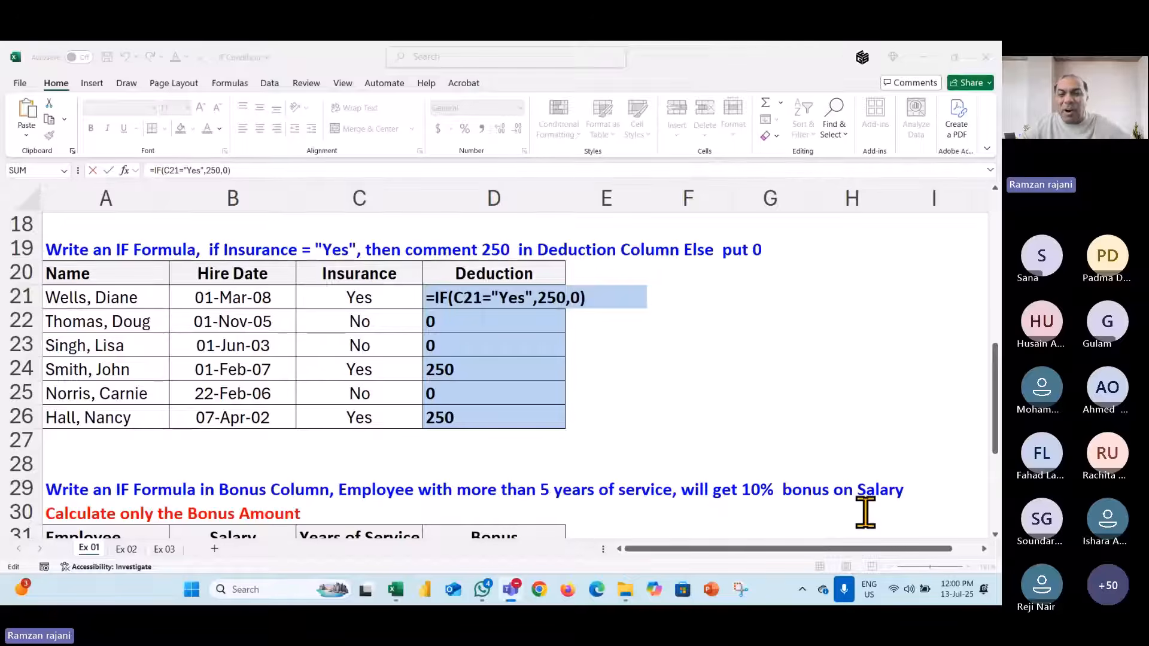
click(499, 316)
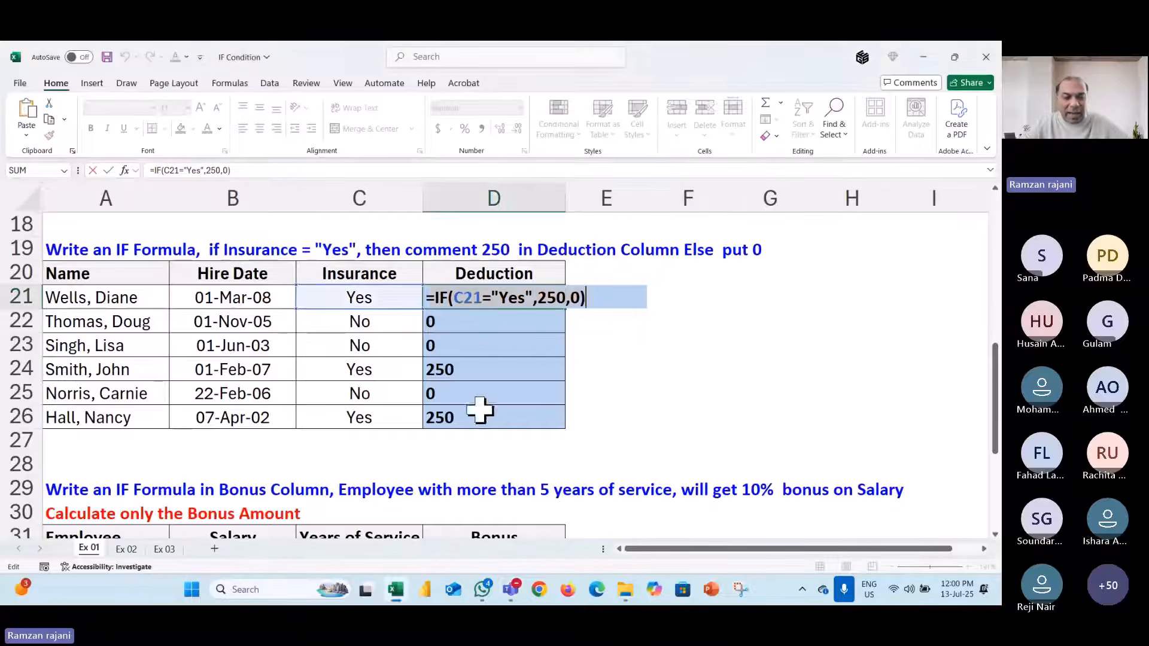
- Launch Notepad from a Start menu search for 'note' and open a new blank tab
key(super)
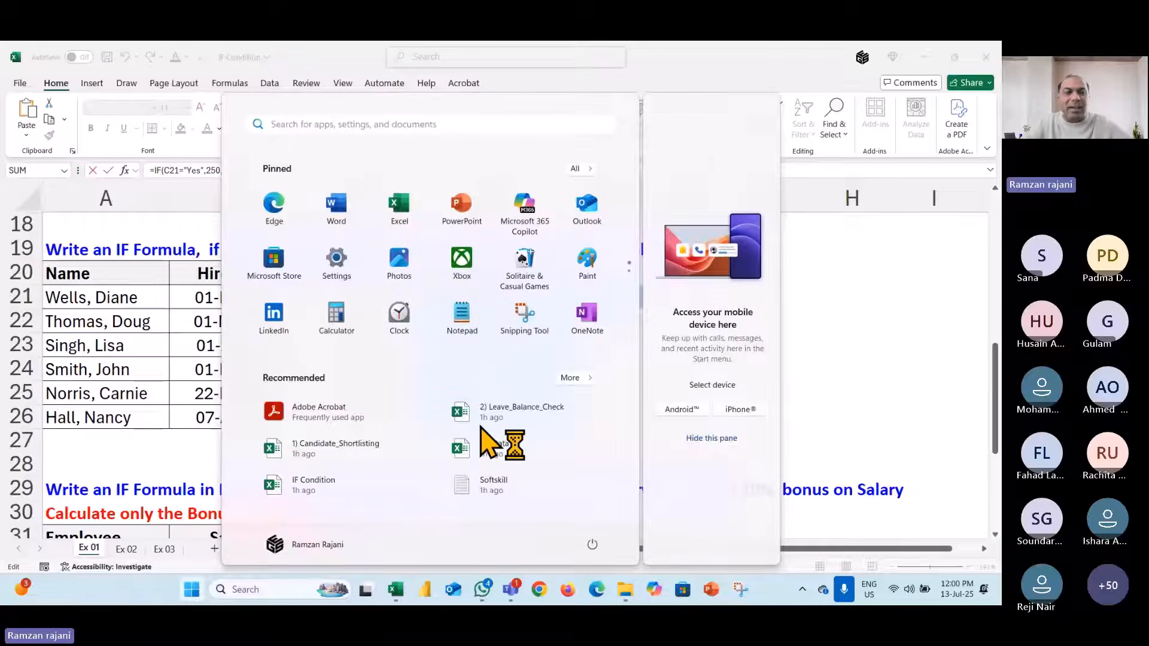
text(note)
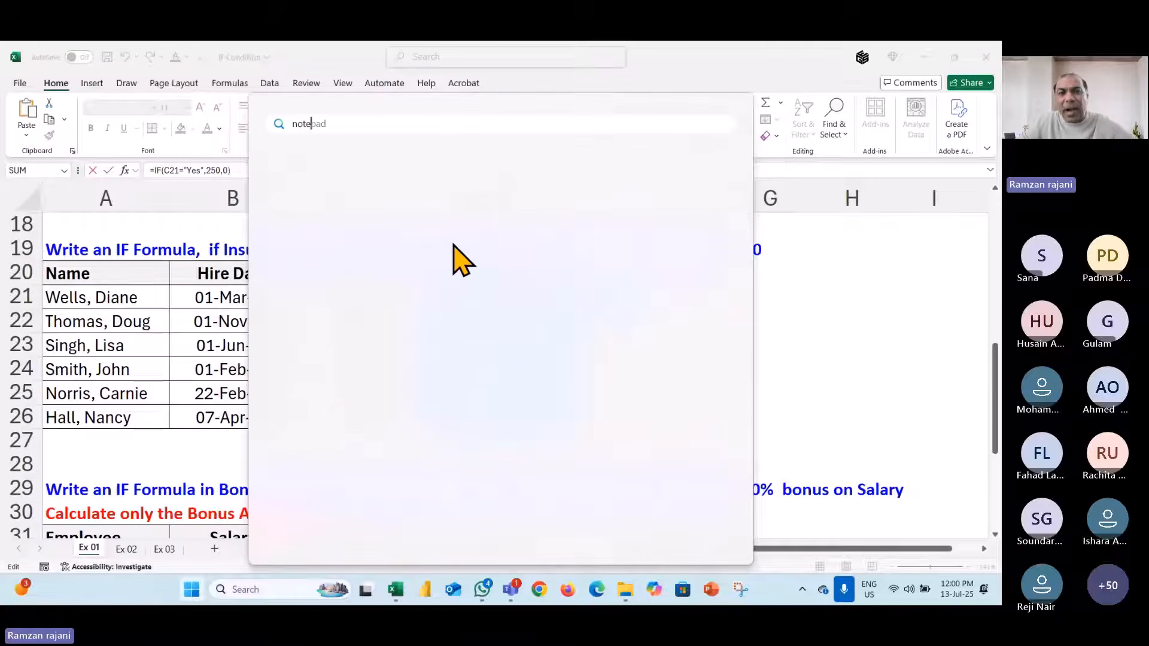
key(Escape)
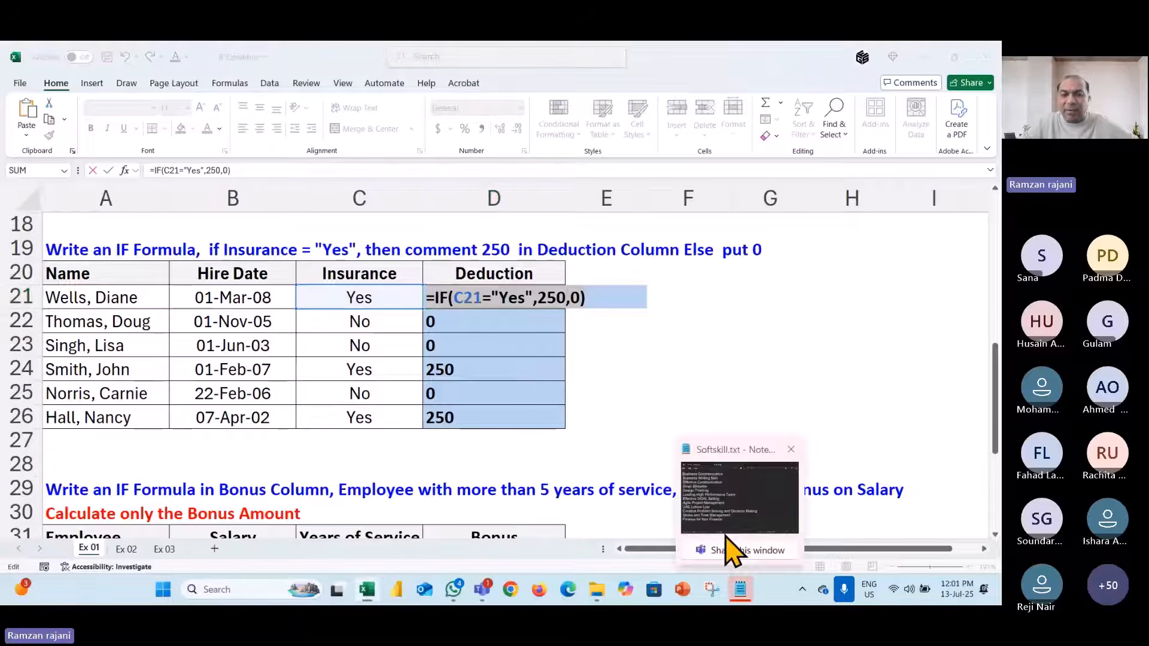
click(730, 542)
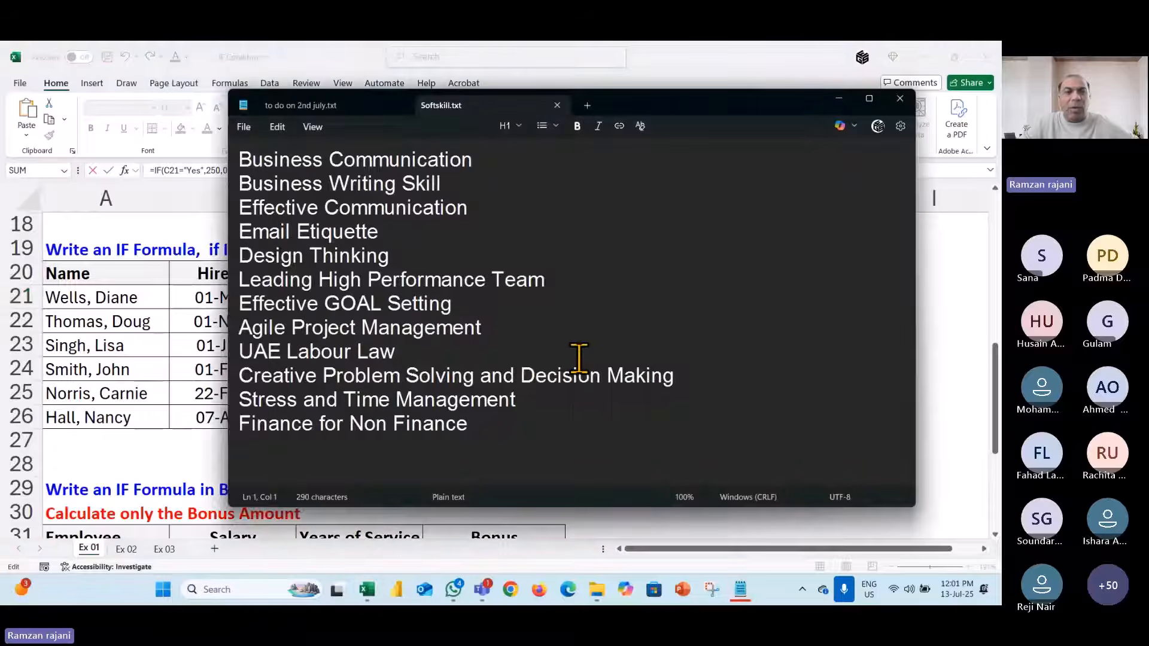
click(587, 105)
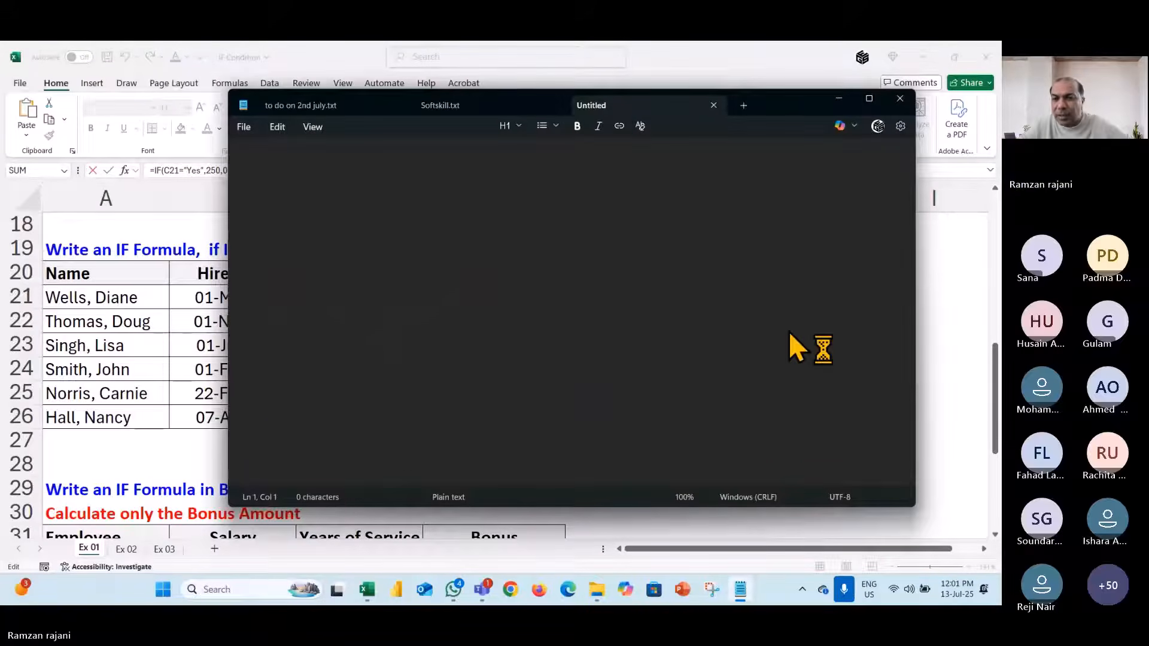
- Paste the first five participants' e-mail addresses from the Teams chat into the note, one per line
click(832, 470)
key(ctrl+v)
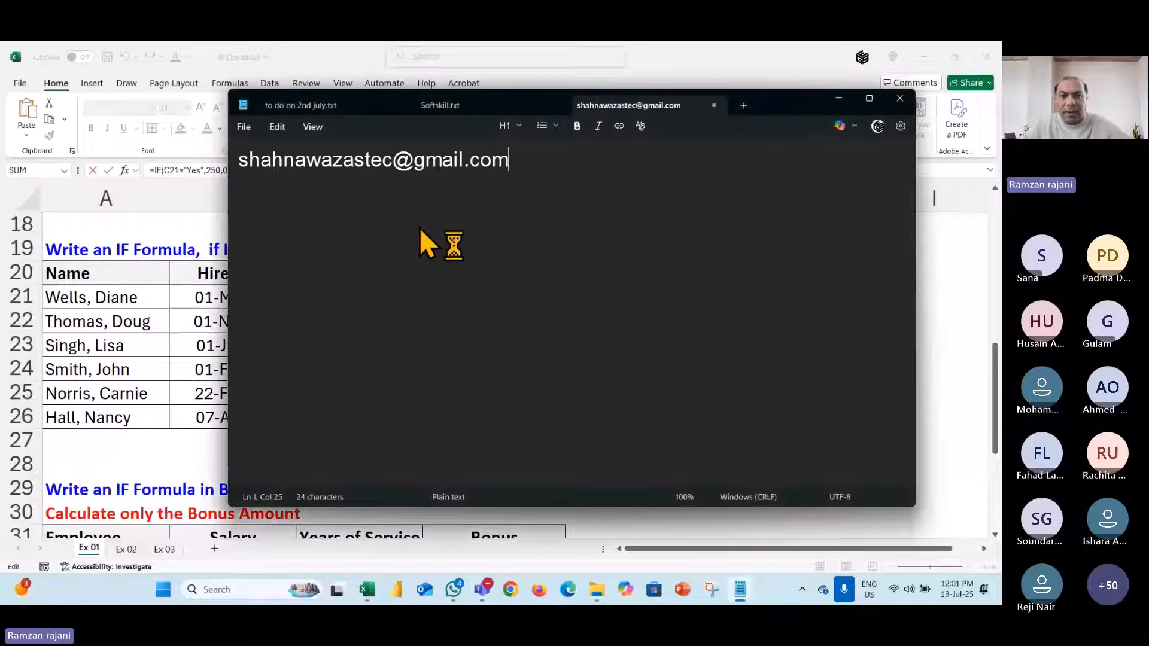
key(Return)
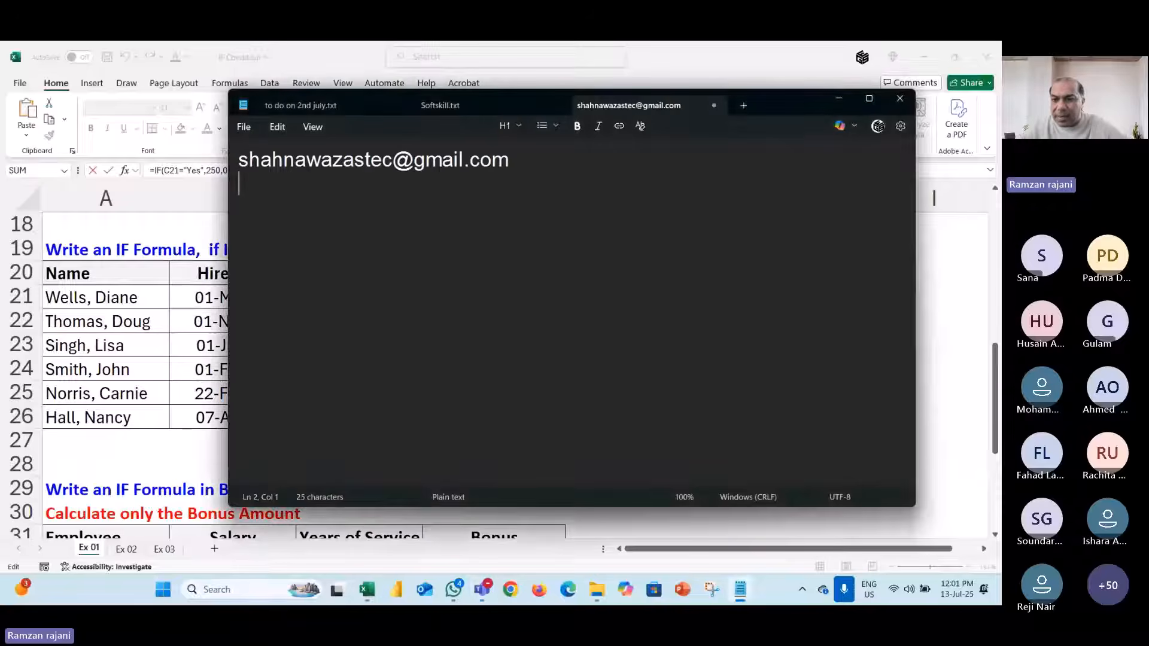
click(790, 273)
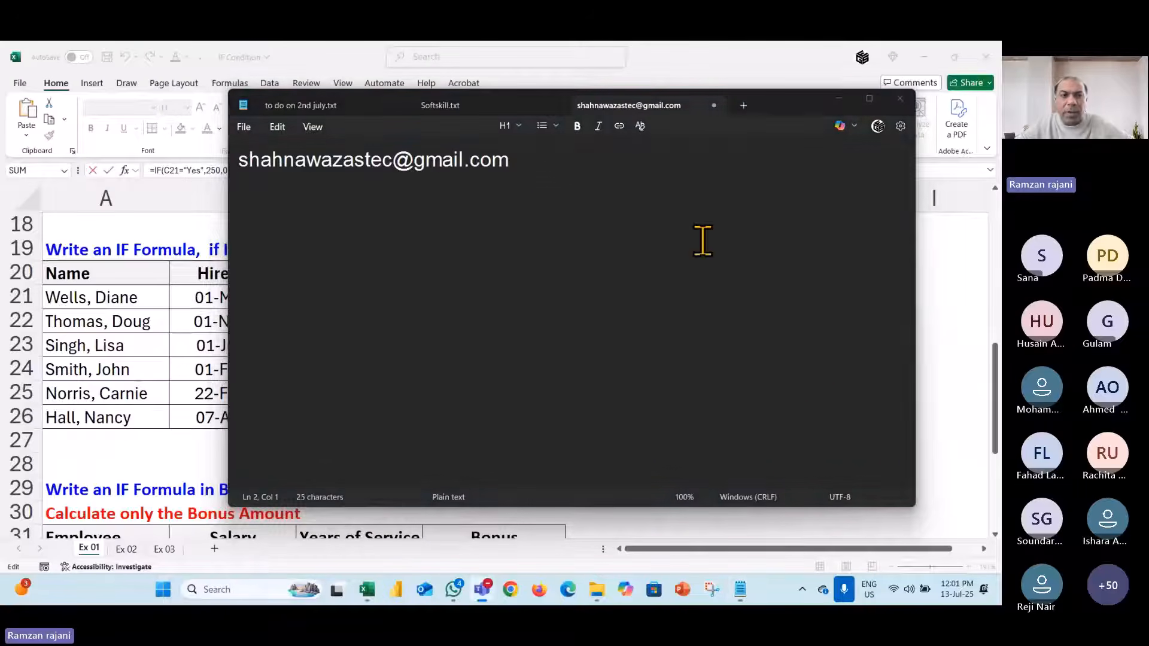
click(543, 207)
key(ctrl+v)
key(Return)
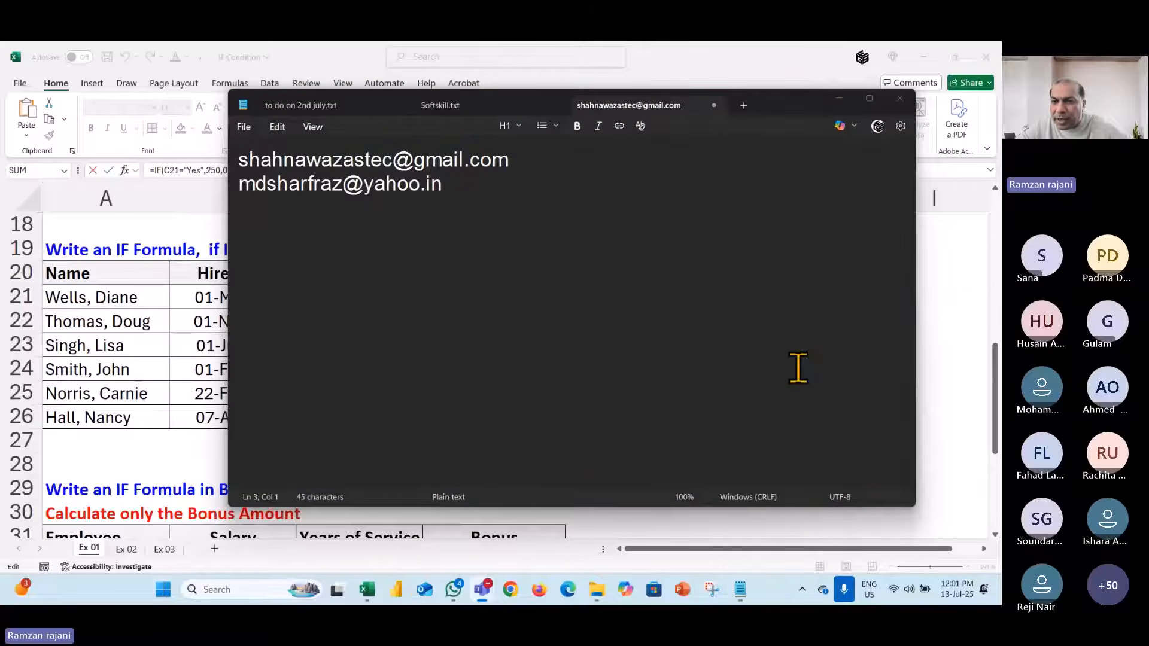
click(321, 232)
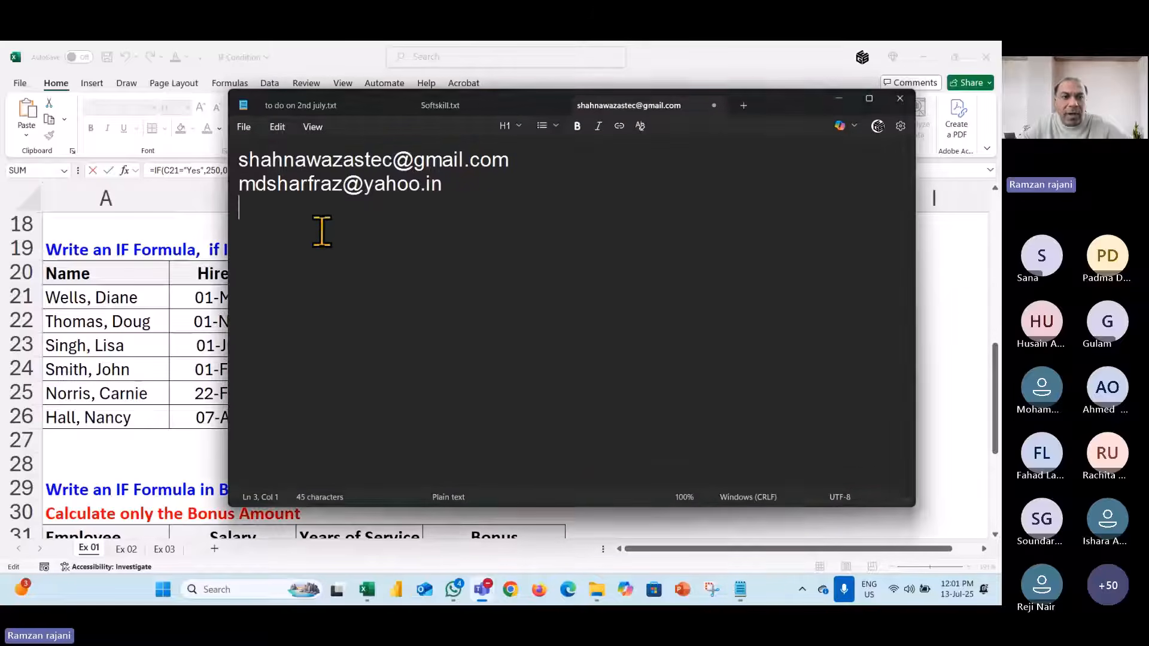
key(ctrl+v)
key(Return)
click(809, 307)
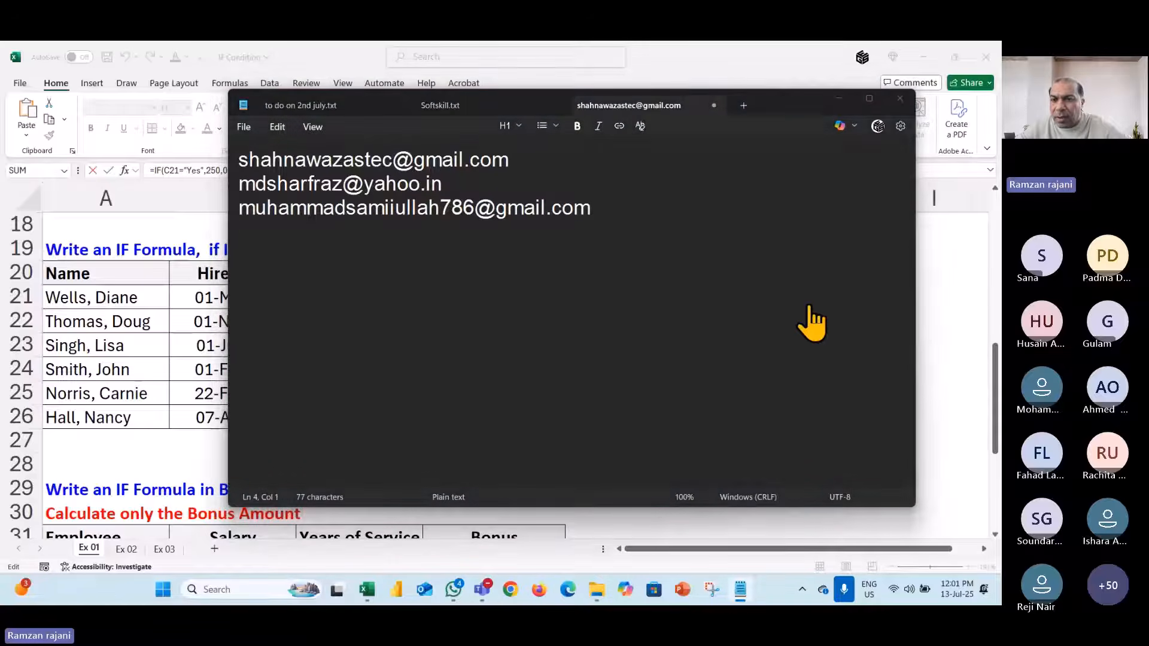
click(770, 328)
key(ctrl+v)
key(Return)
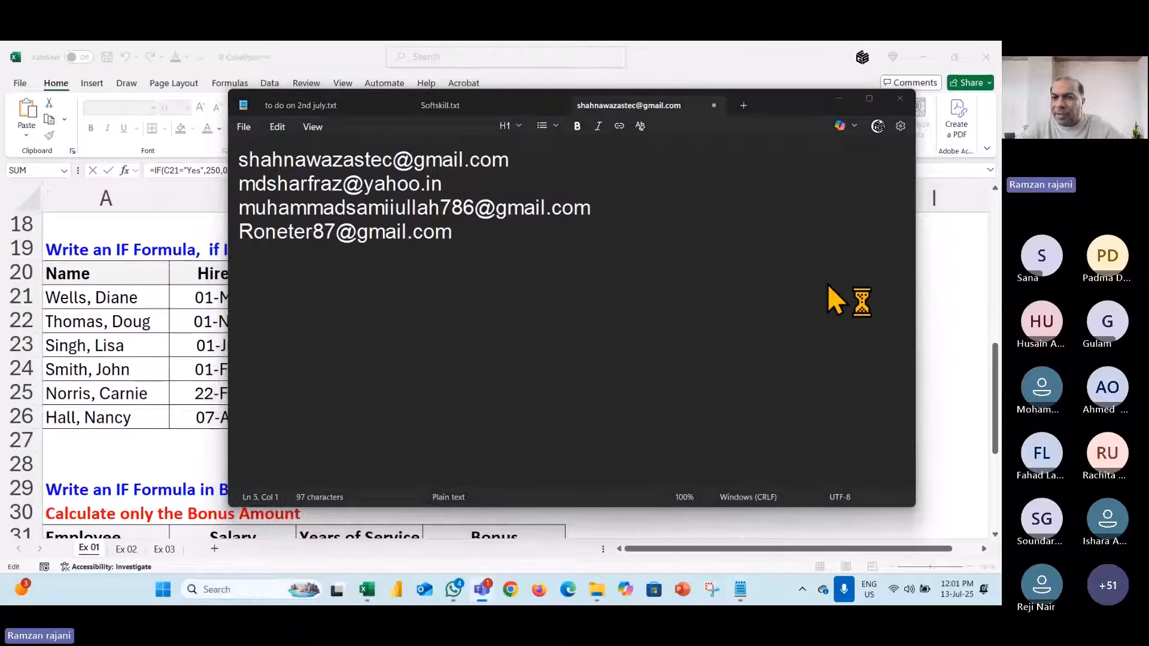
click(849, 277)
key(ctrl+v)
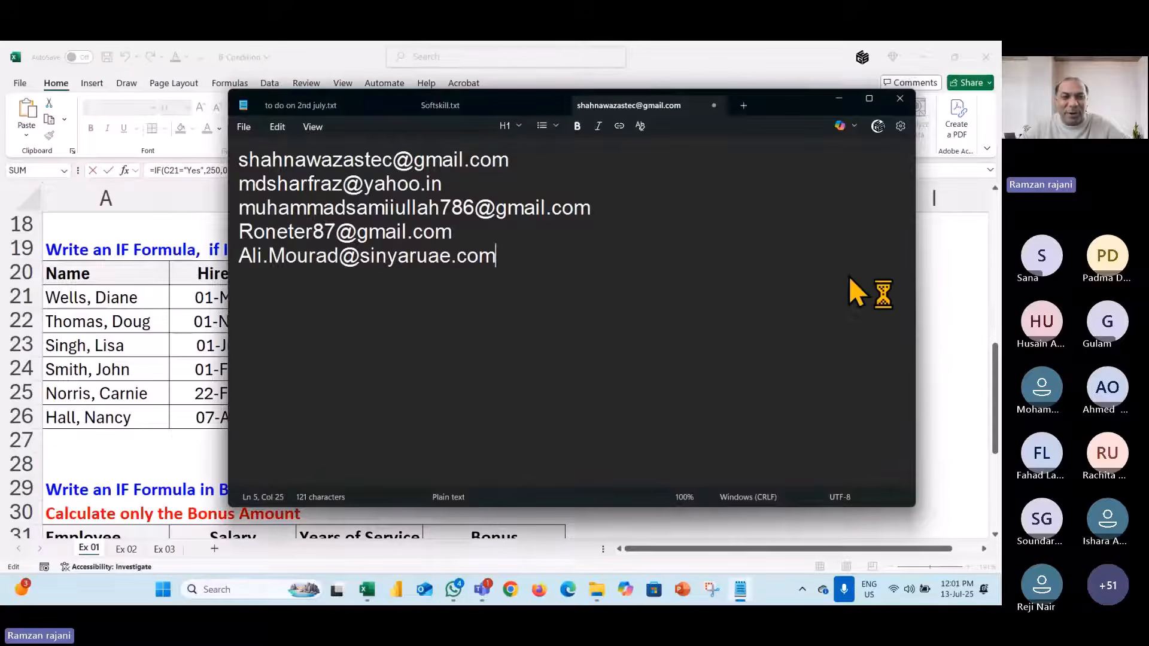
key(Return)
- Paste the next five participant addresses into the list, each on its own line
key(alt+Tab)
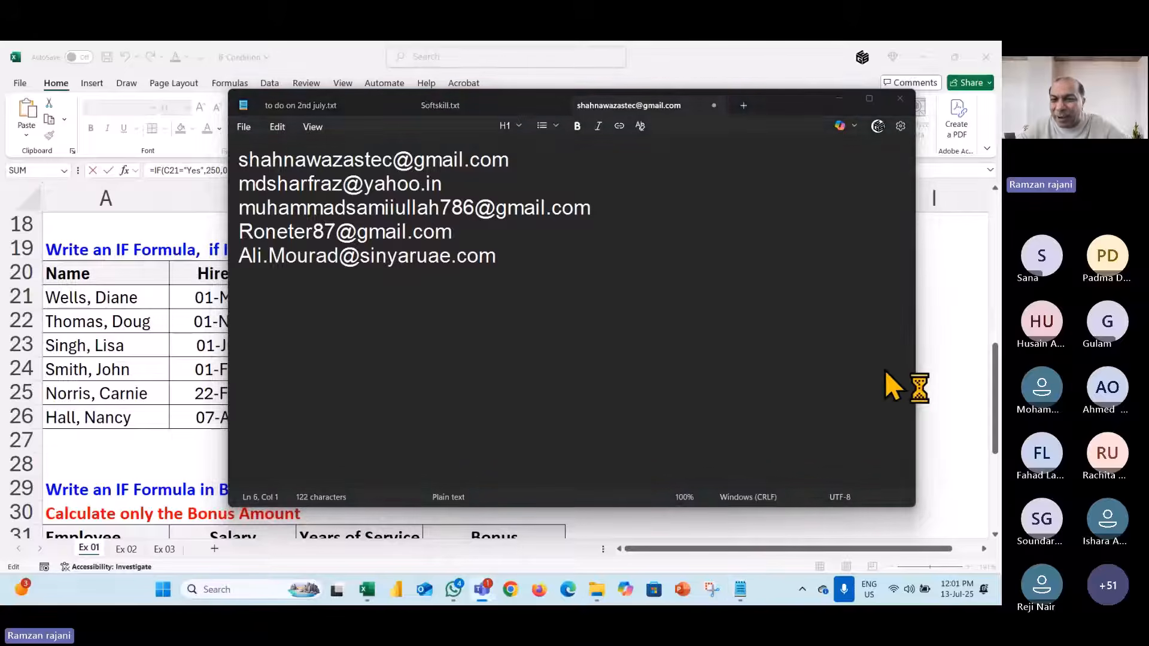
click(849, 352)
key(ctrl+v)
key(Return)
key(alt+Tab)
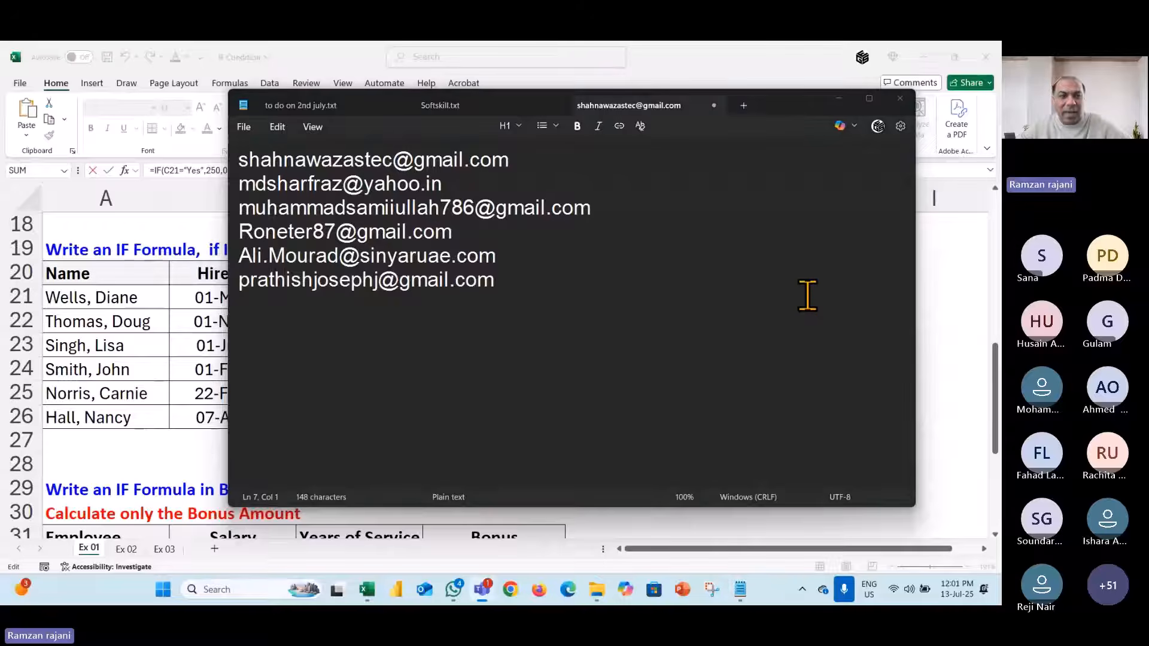
key(alt+Tab)
key(ctrl+v)
key(Return)
key(alt+Tab)
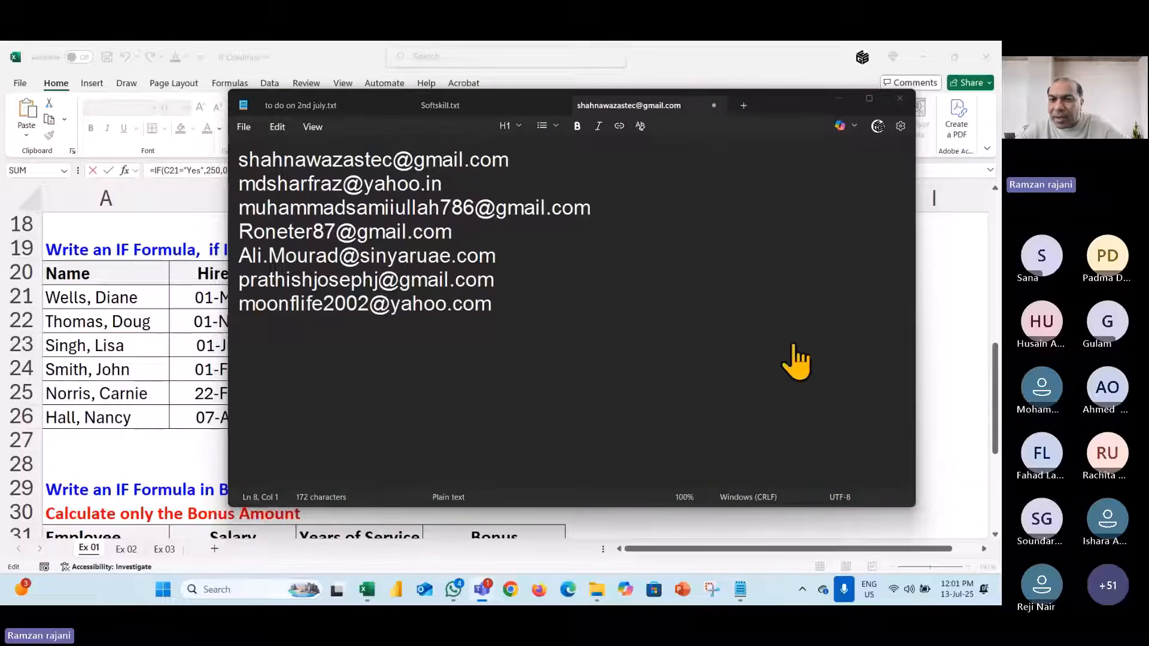
key(alt+Tab)
key(ctrl+v)
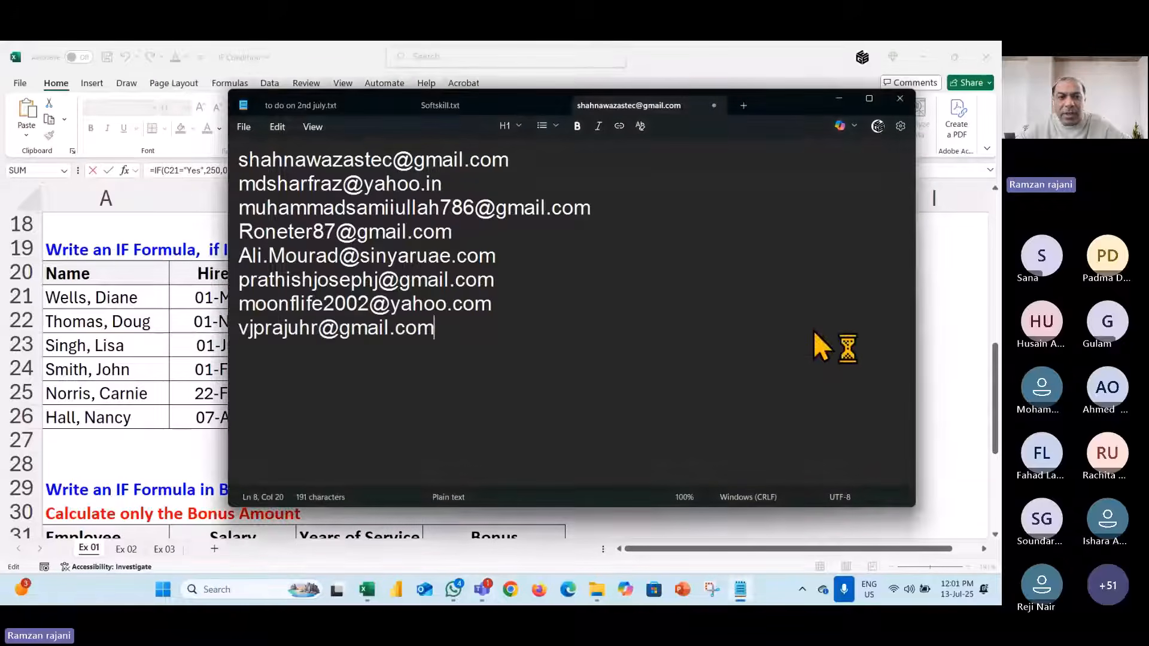
key(Return)
key(alt+Tab)
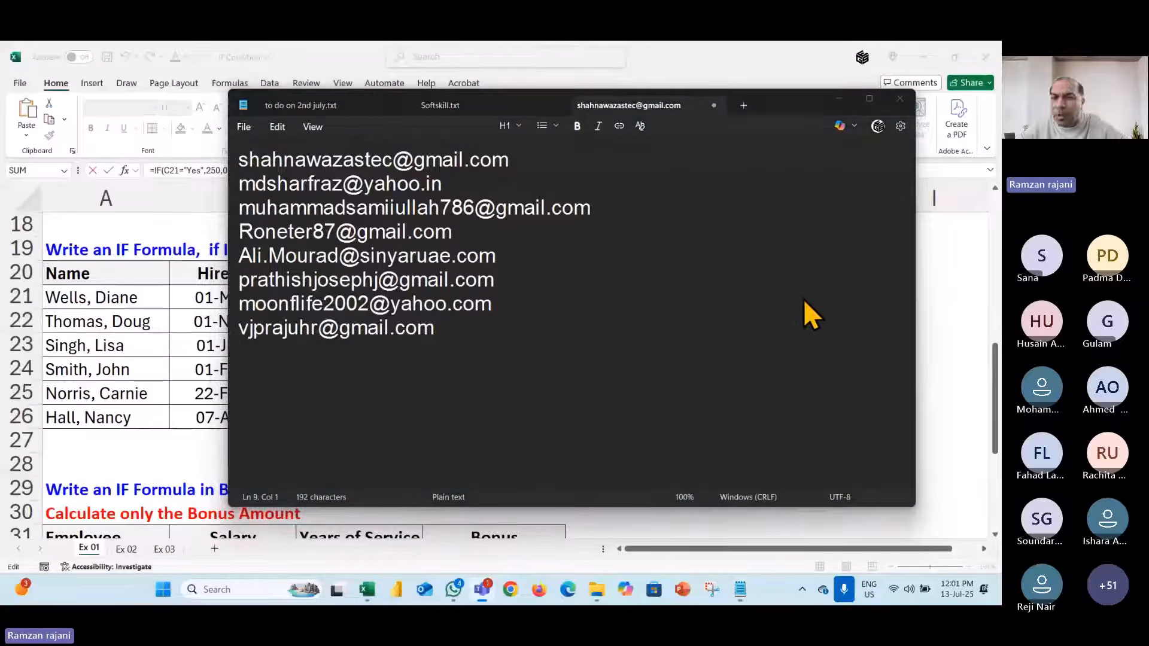
key(alt+Tab)
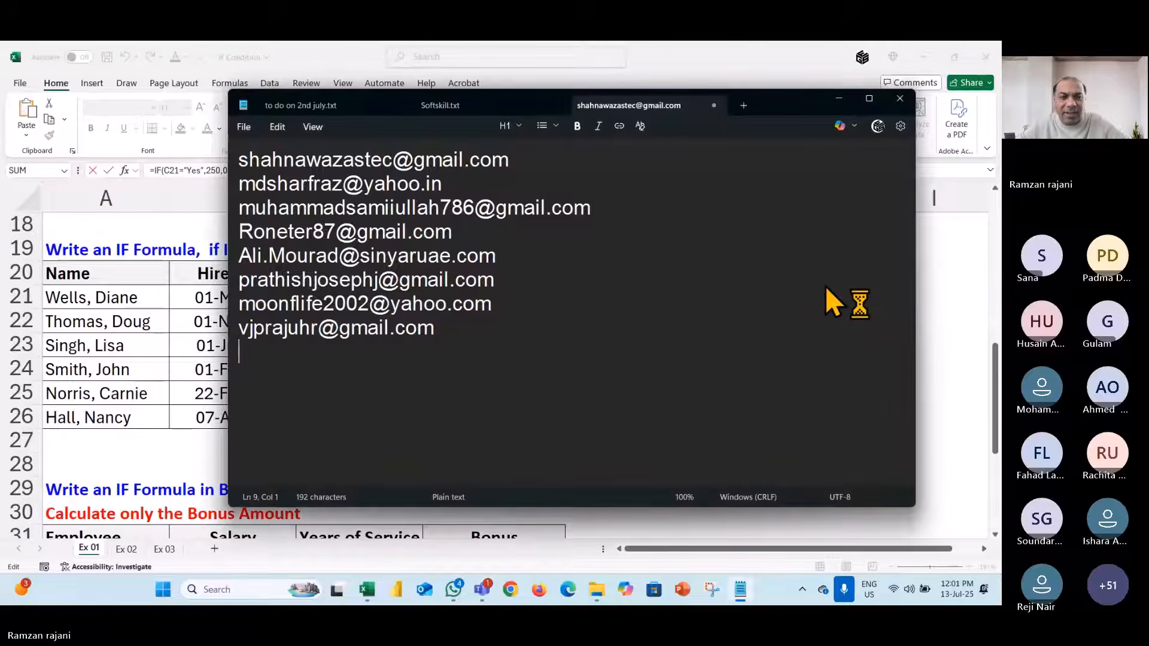
key(ctrl+v)
key(Return)
key(alt+Tab)
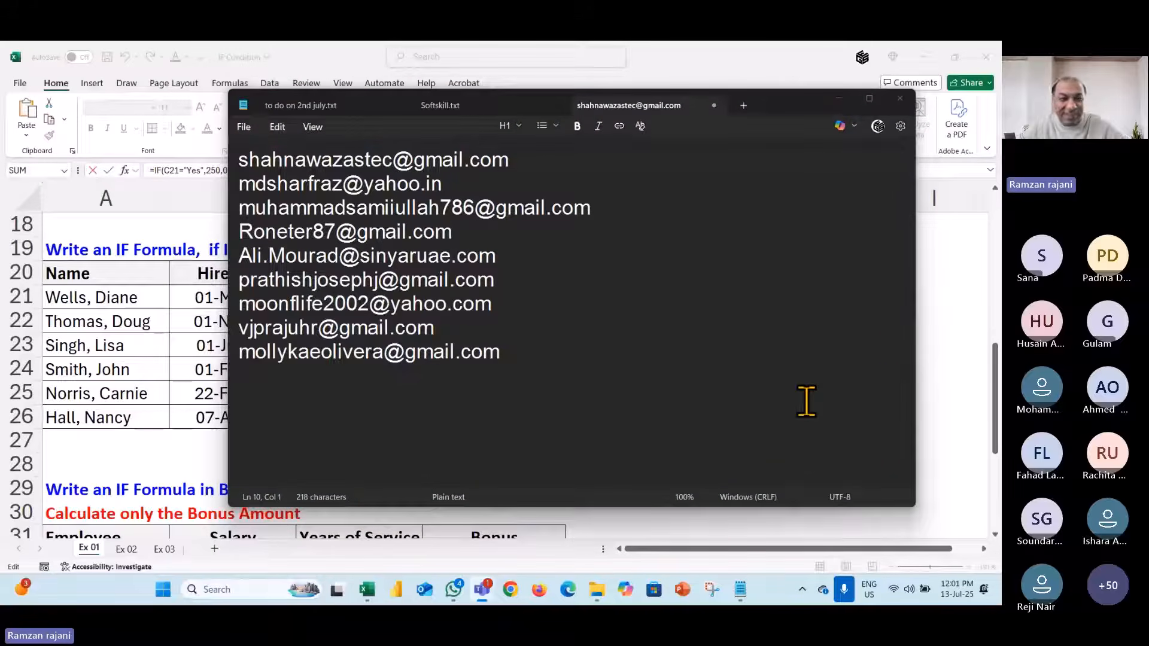
key(alt+Tab)
key(ctrl+v)
- Paste the remaining participant addresses, bringing the list to about 17 lines
key(alt+Tab)
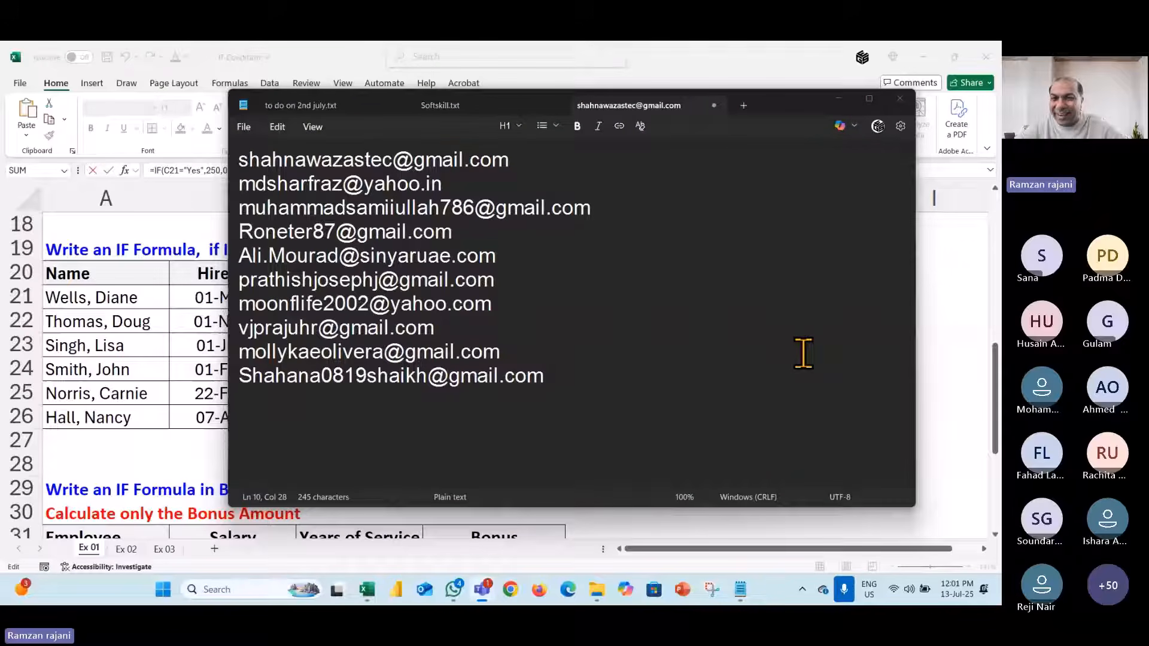
key(alt+Tab)
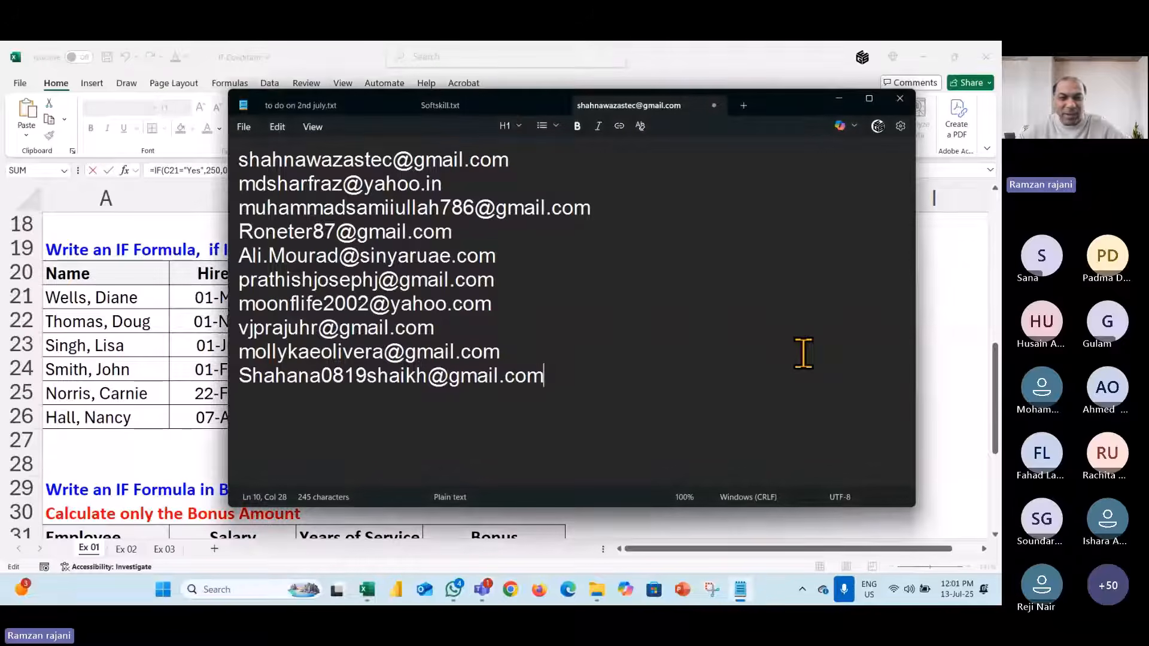
key(Return)
key(ctrl+v)
key(Return)
key(alt+Tab)
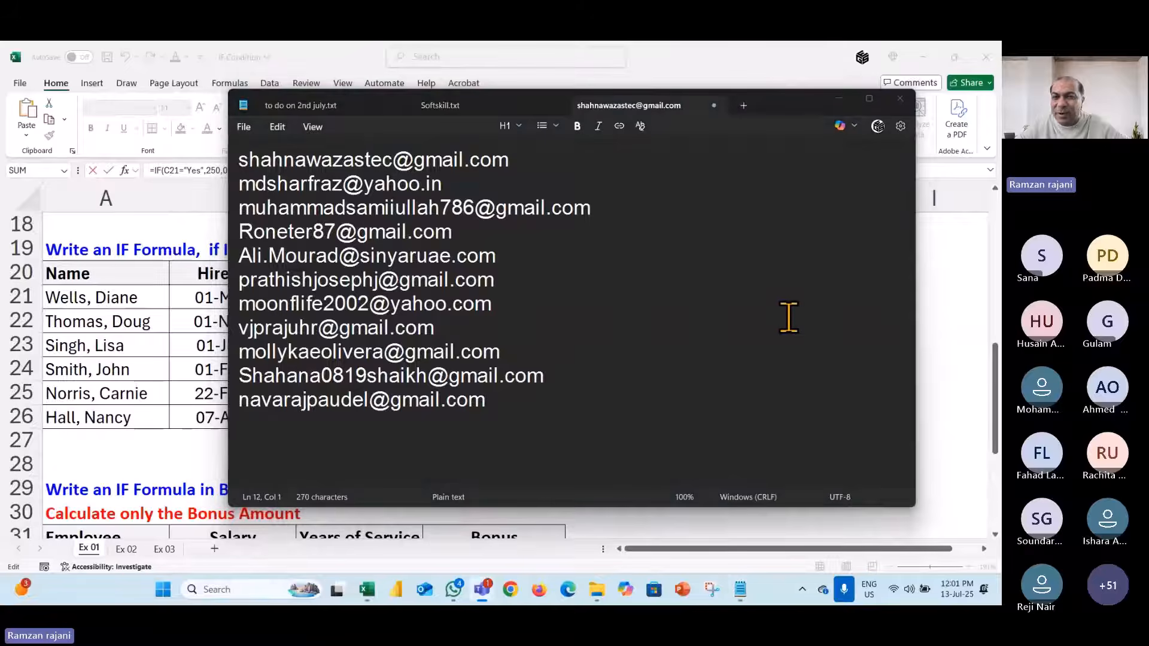
key(alt+Tab)
key(ctrl+v)
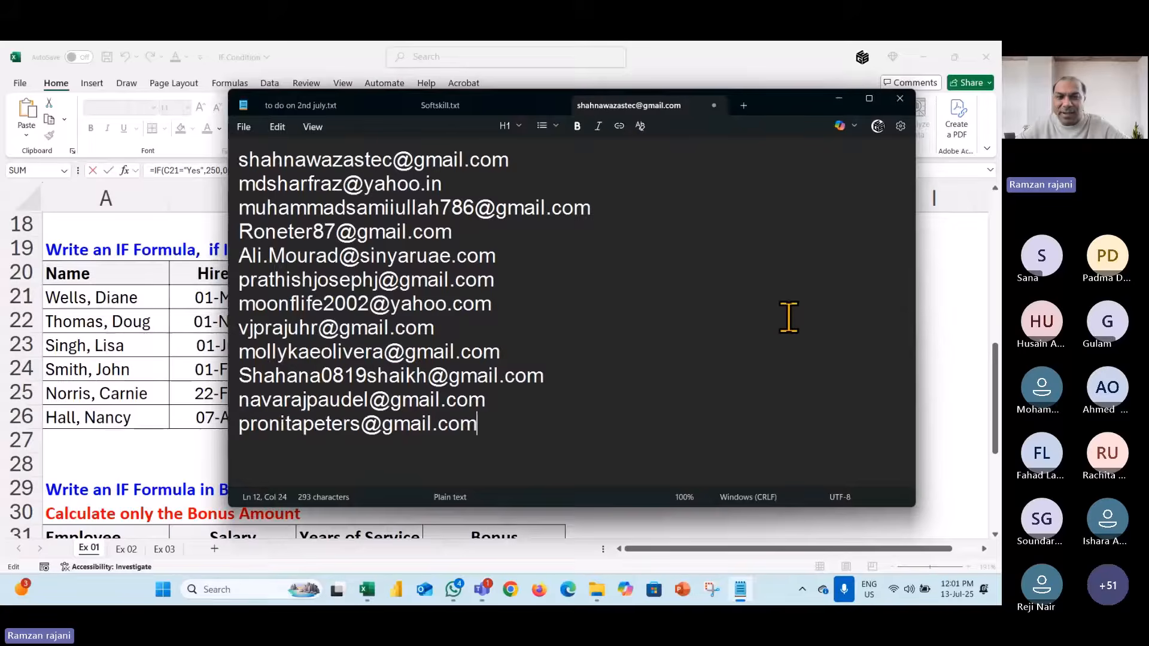
key(Return)
key(alt+Tab)
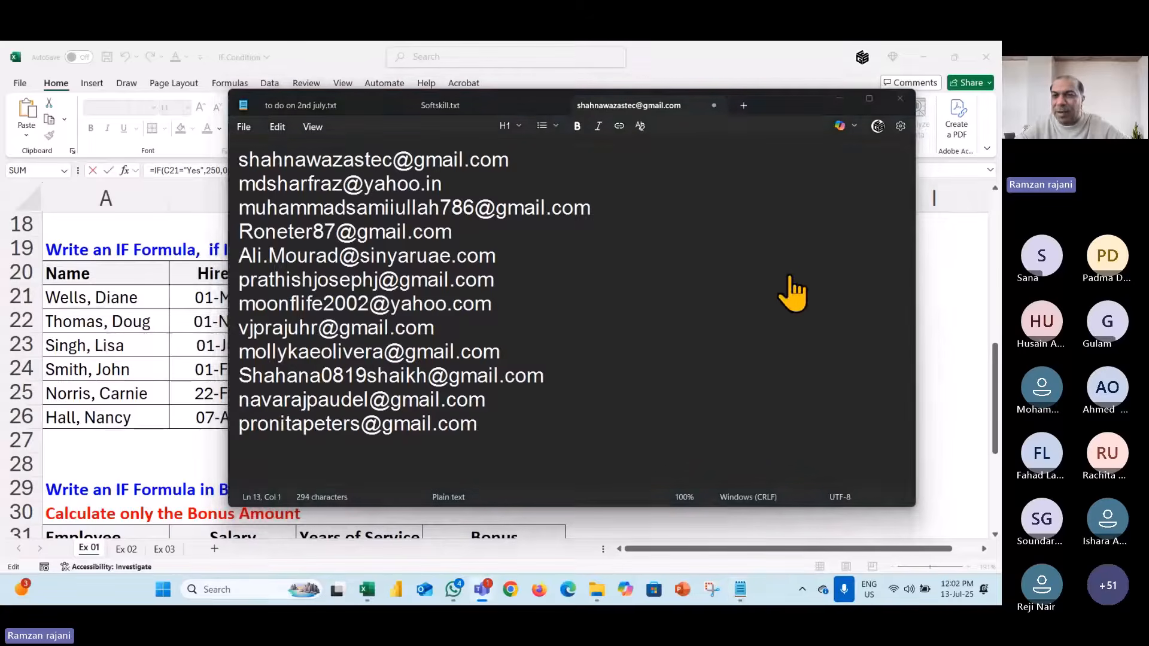
key(alt+Tab)
key(ctrl+v)
key(Return)
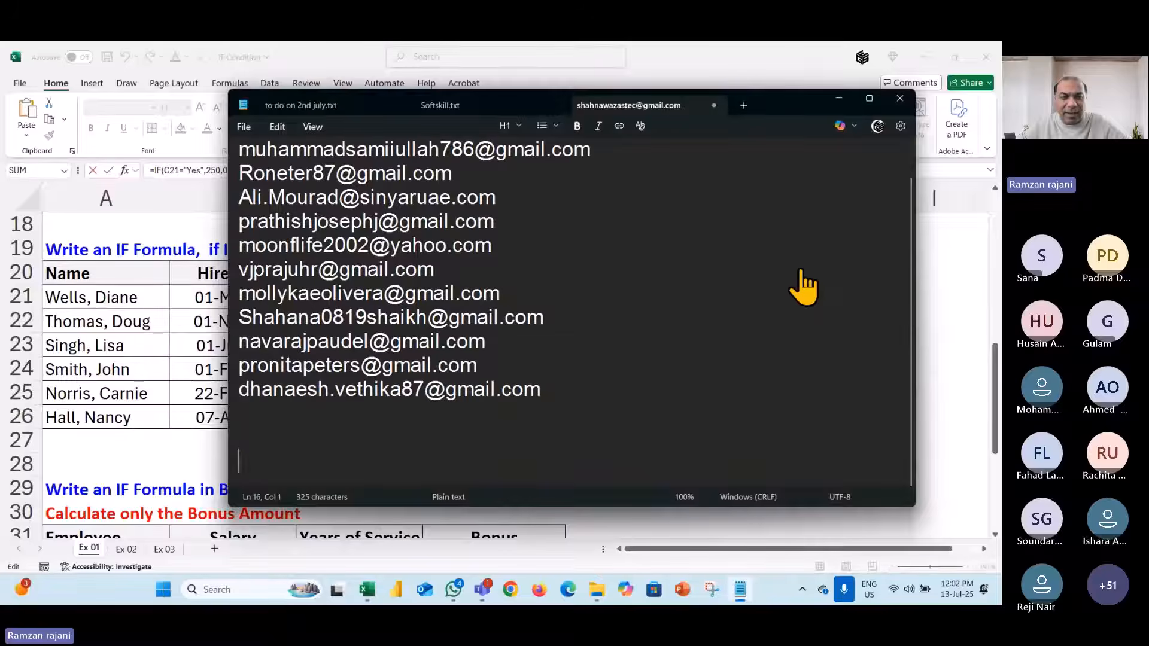
key(alt+Tab)
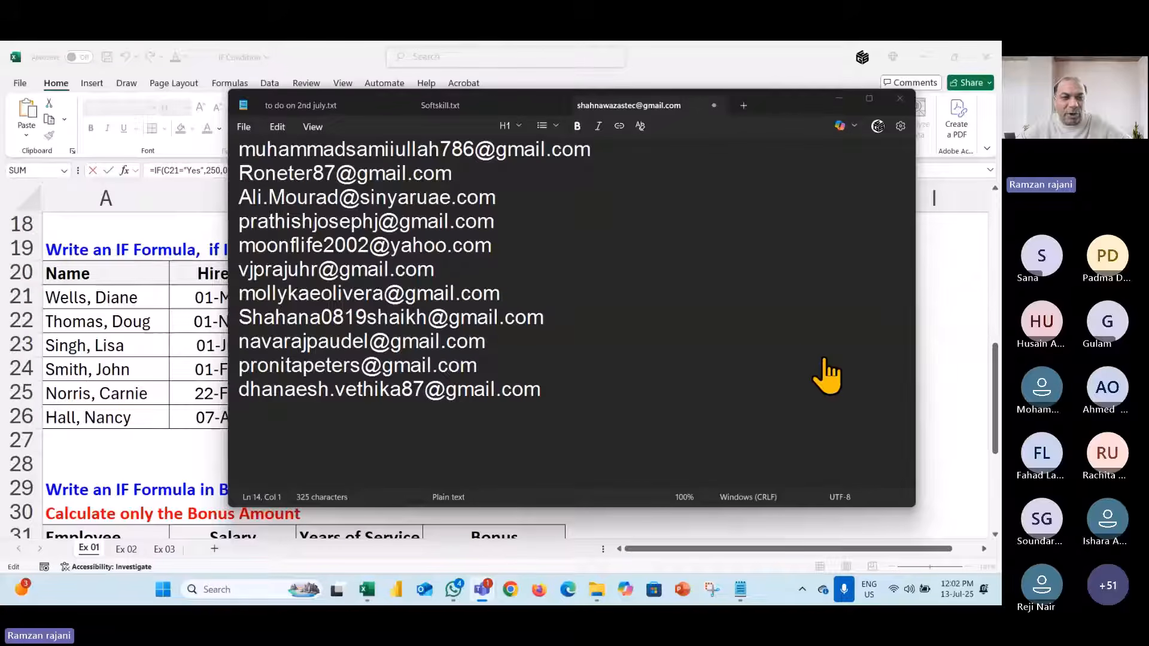
key(ctrl+v)
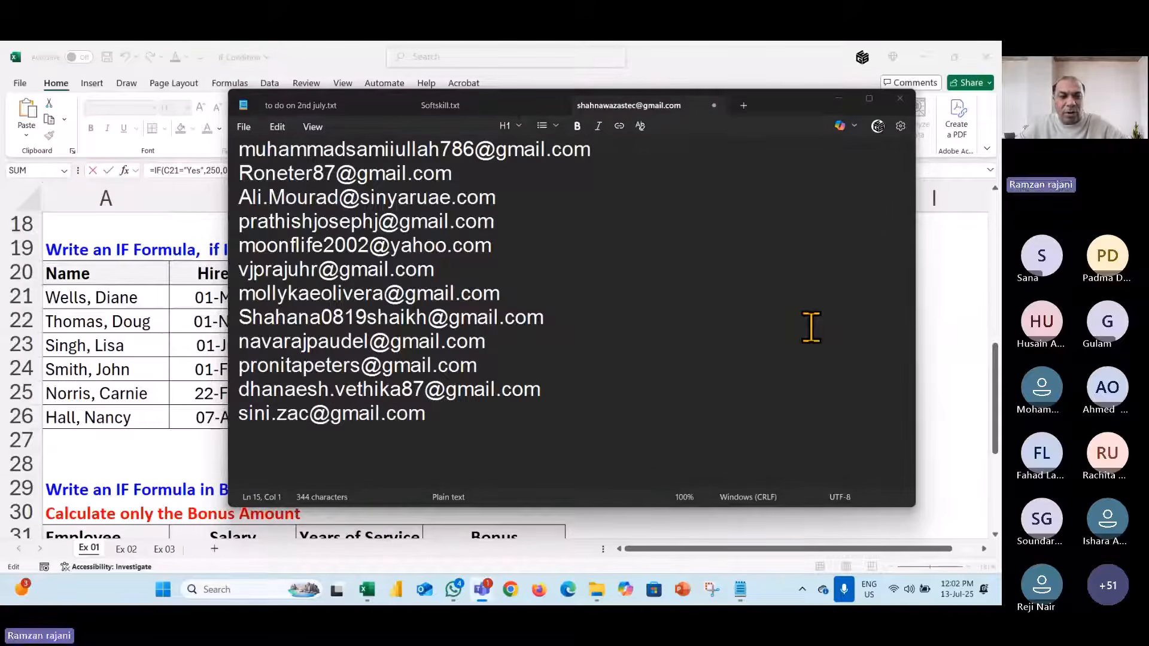
key(alt+Tab)
key(ctrl+v)
key(alt+Tab)
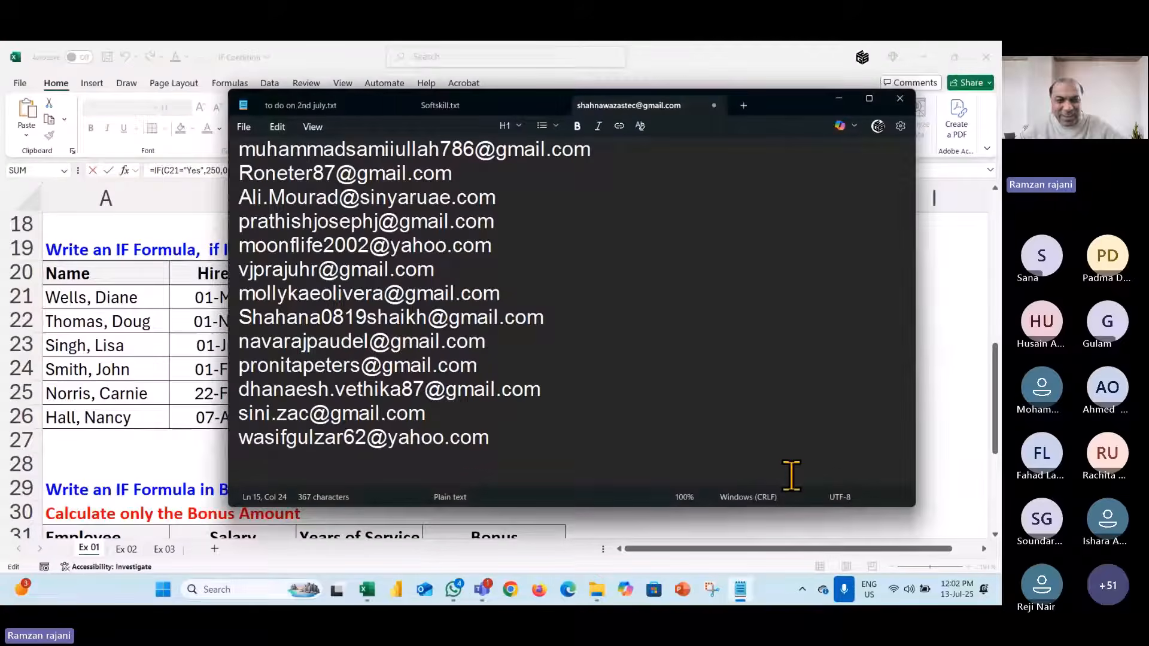
key(Return)
key(ctrl+v)
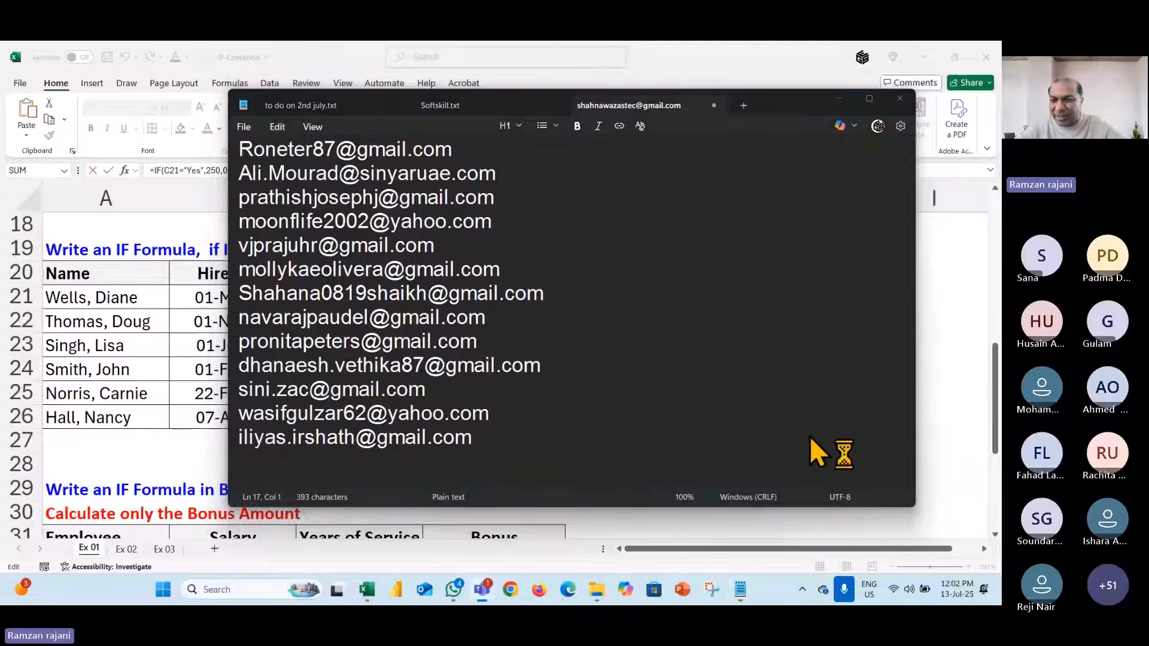
key(ctrl+v)
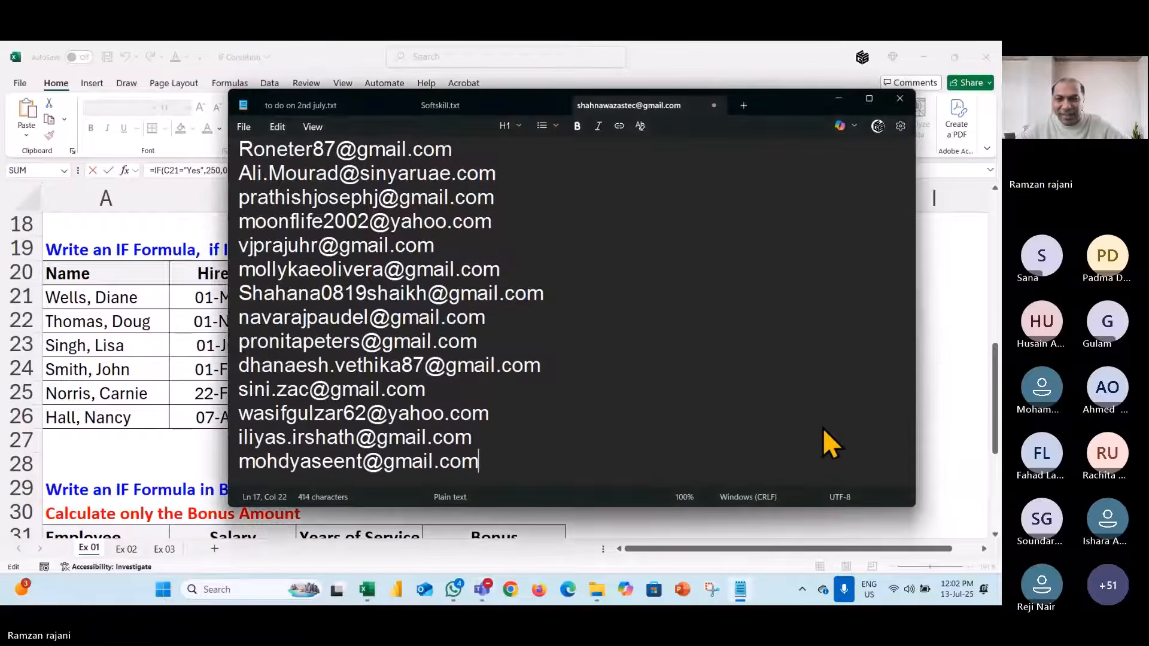
key(Return)
key(alt)
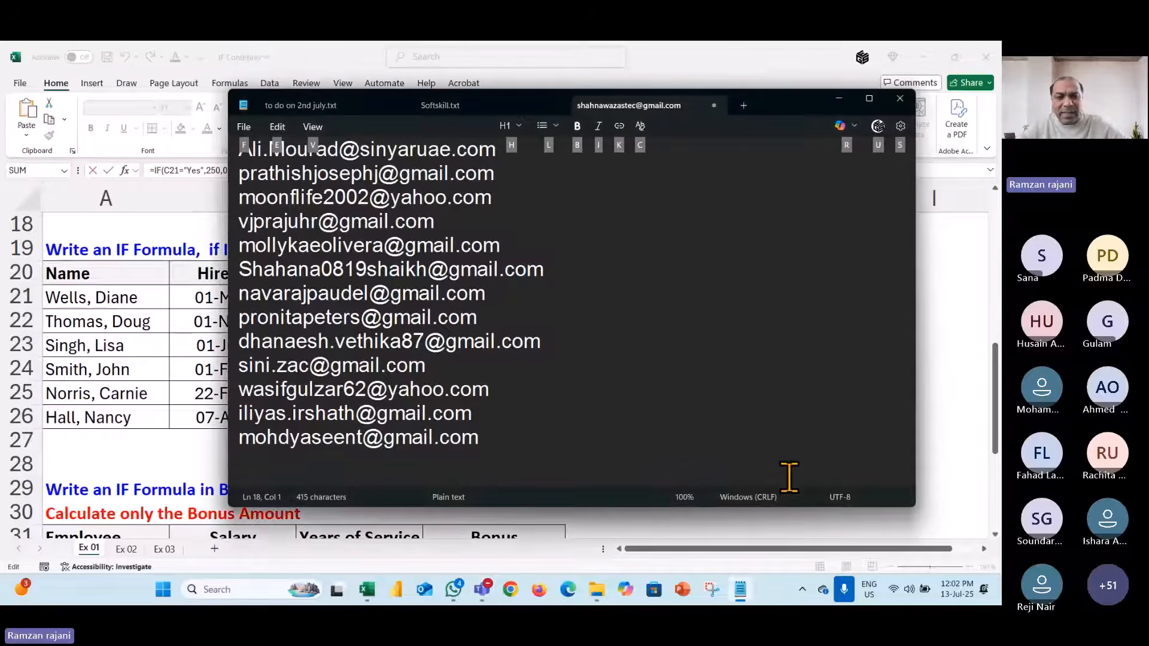
- Paste further attendee addresses at the end of the Notepad list, each on a new line
click(551, 445)
right_click(518, 435)
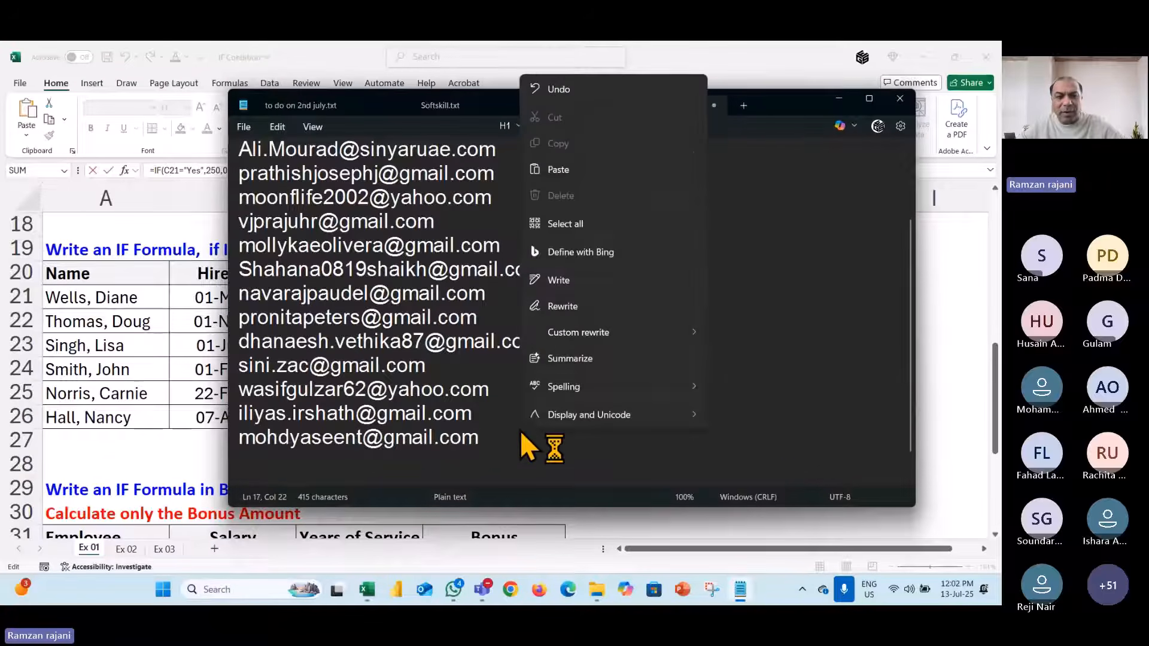
click(497, 436)
key(Return)
key(ctrl+v)
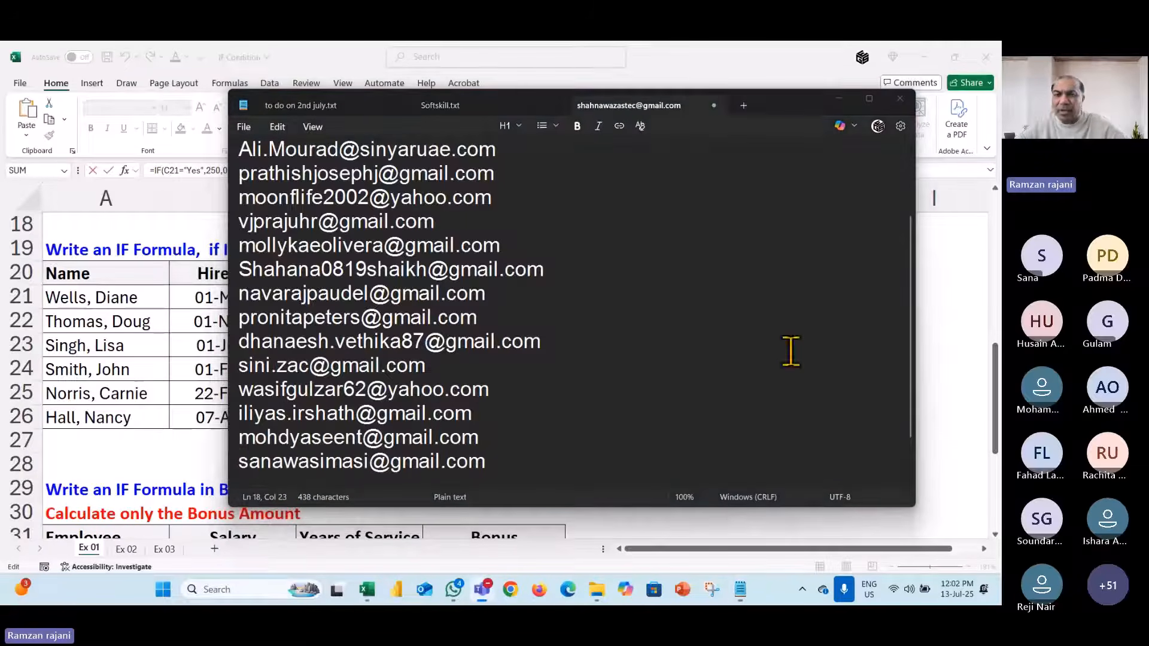
key(Return)
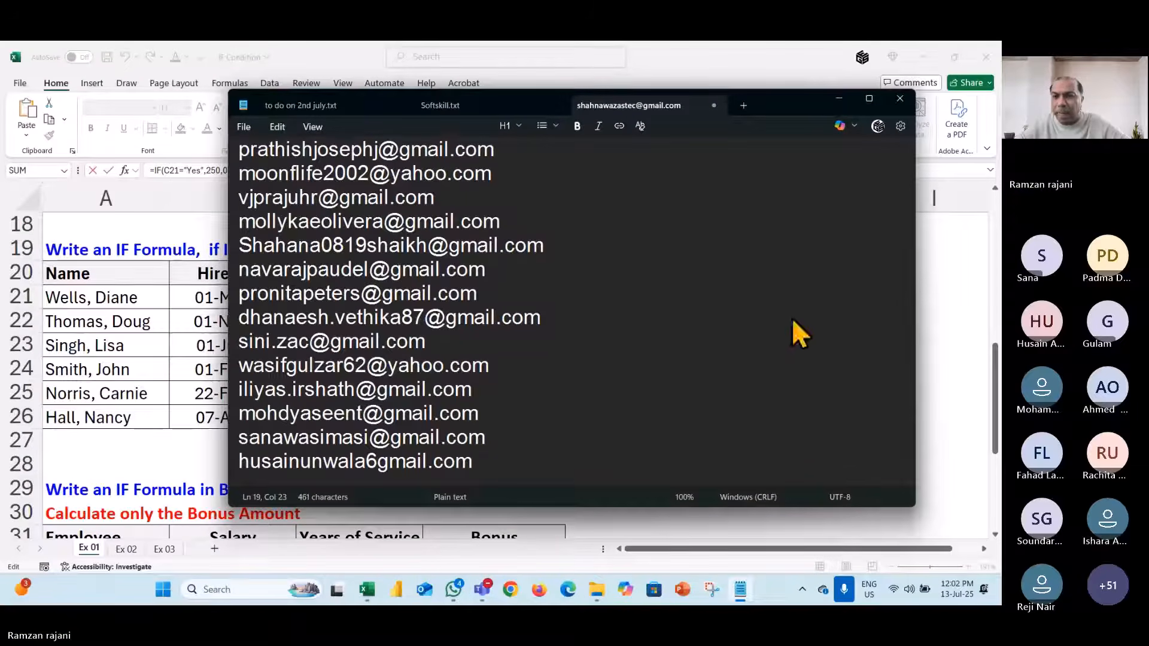
key(alt+Tab)
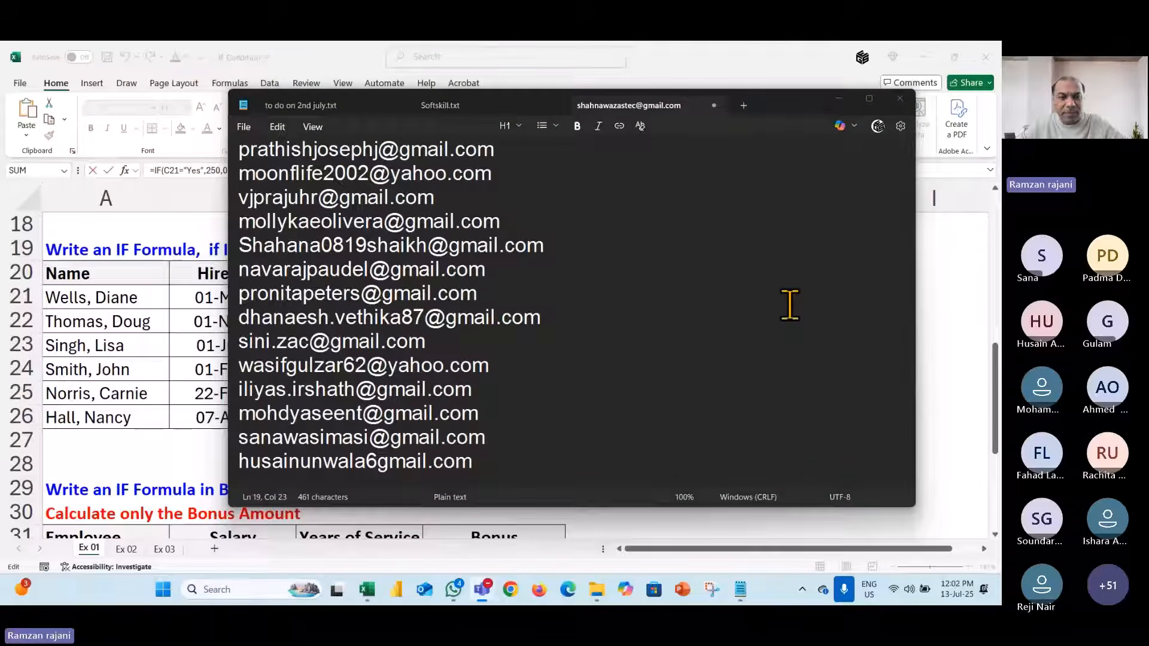
key(alt+Tab)
key(Return)
key(ctrl+v)
key(alt+Tab)
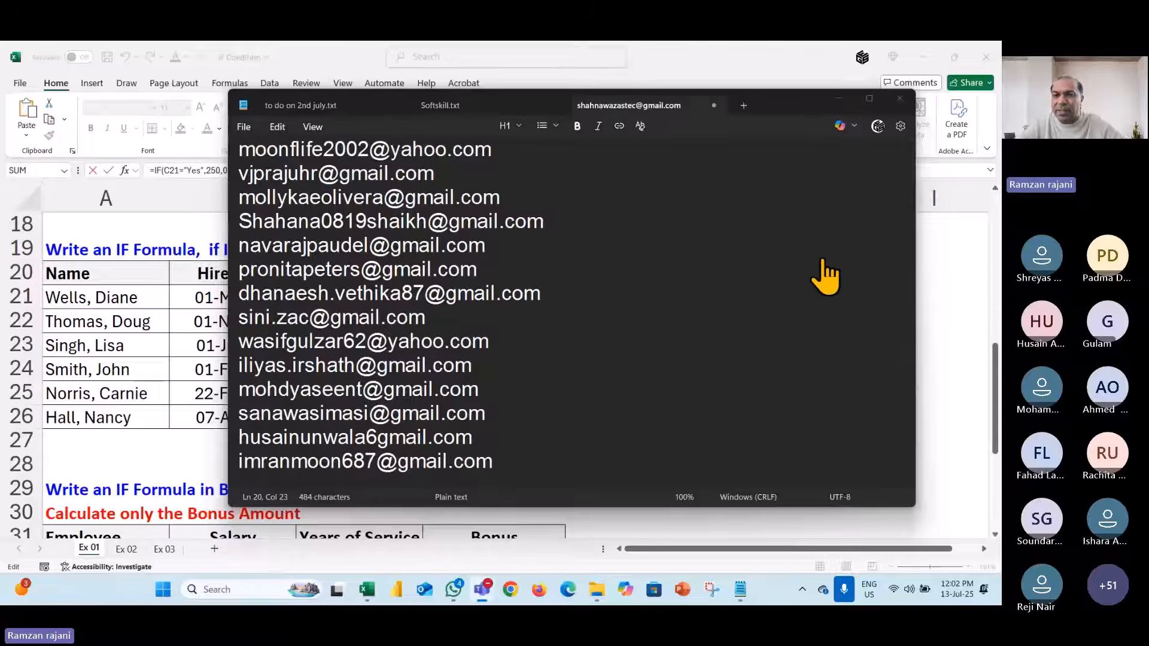
key(alt+Tab)
key(alt+Tab)
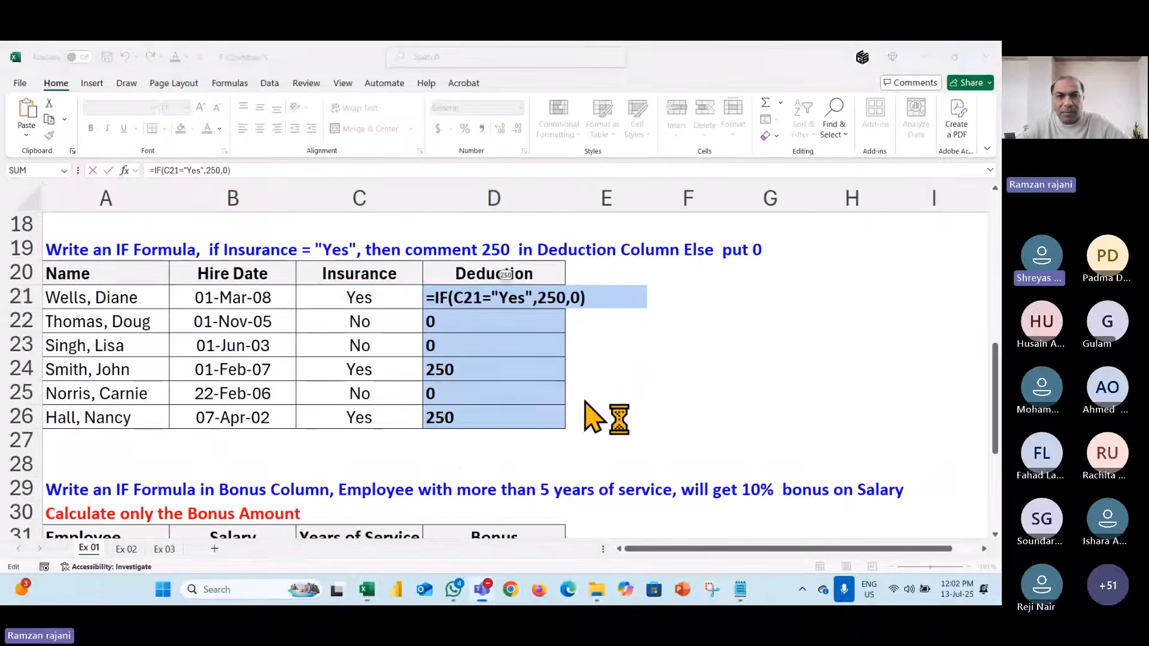
key(alt+Tab)
key(alt+Tab)
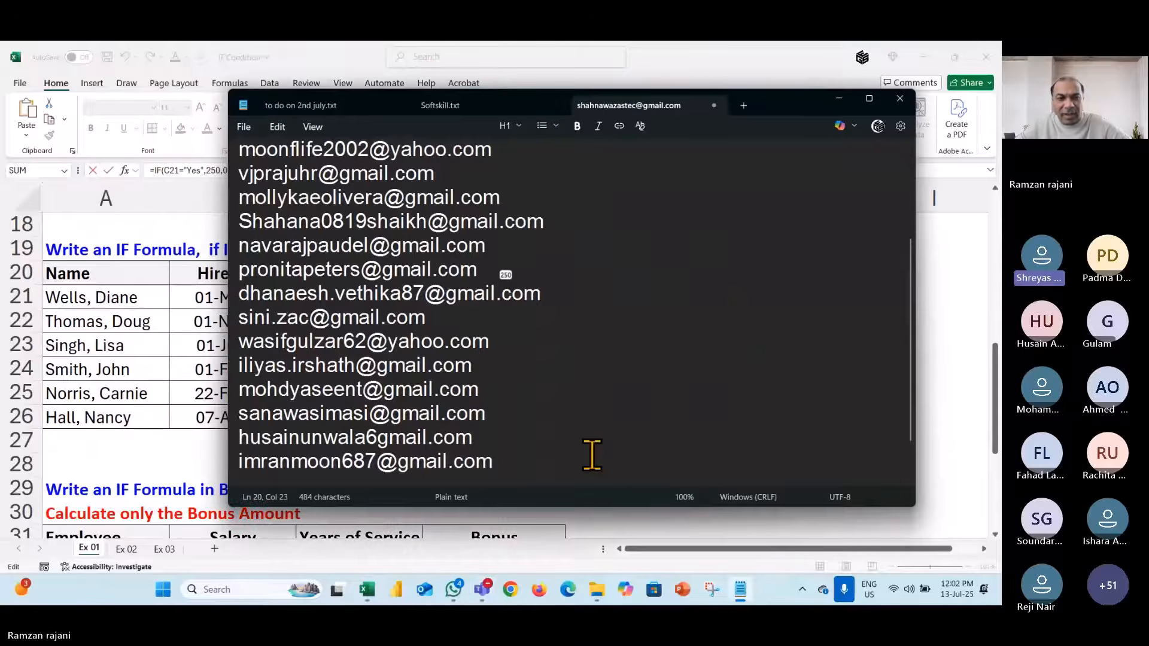
key(Return)
key(ctrl+v)
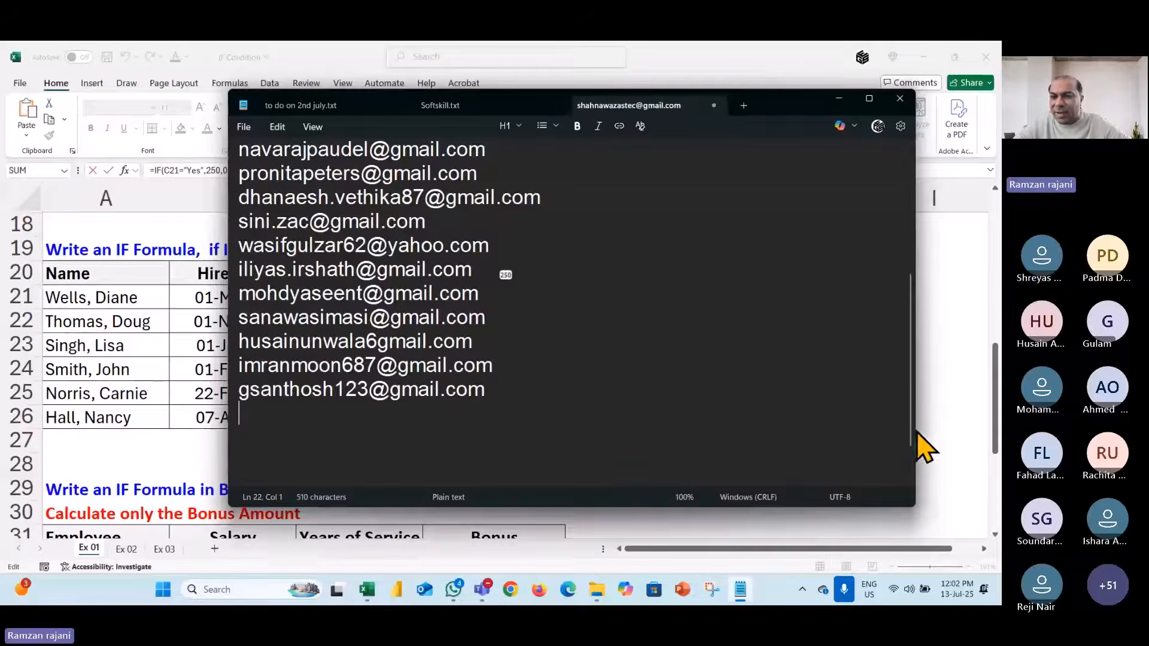
- Append two more attendee addresses and begin typing the next one on a new line
click(384, 436)
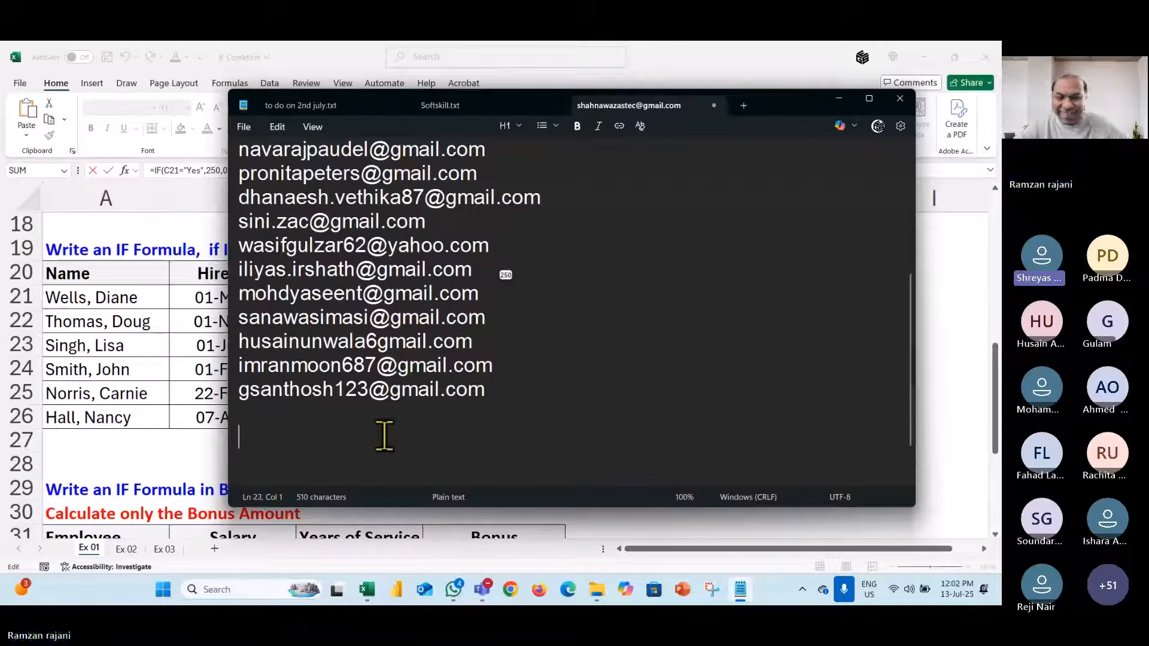
click(358, 424)
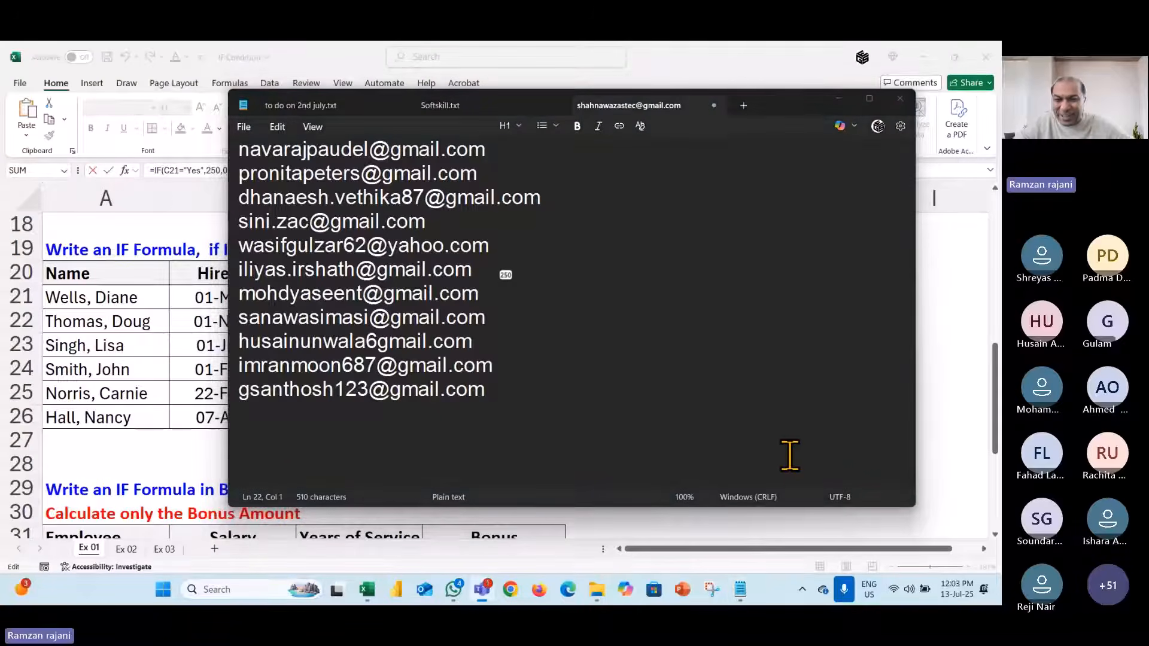
click(789, 456)
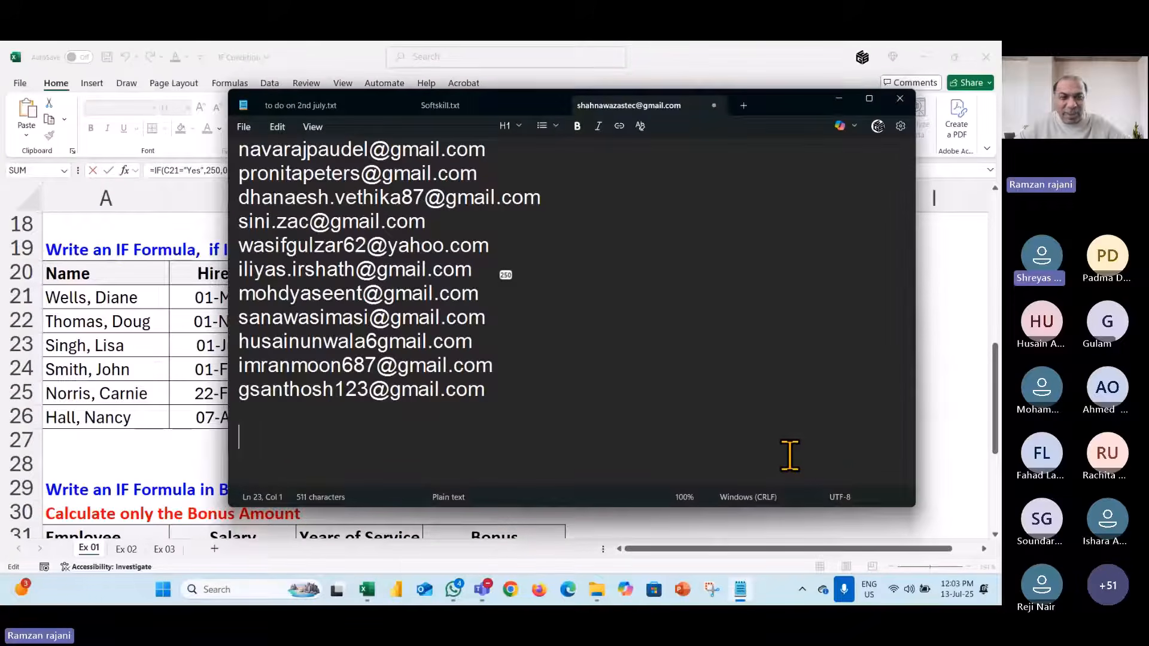
key(ctrl+v)
key(Return)
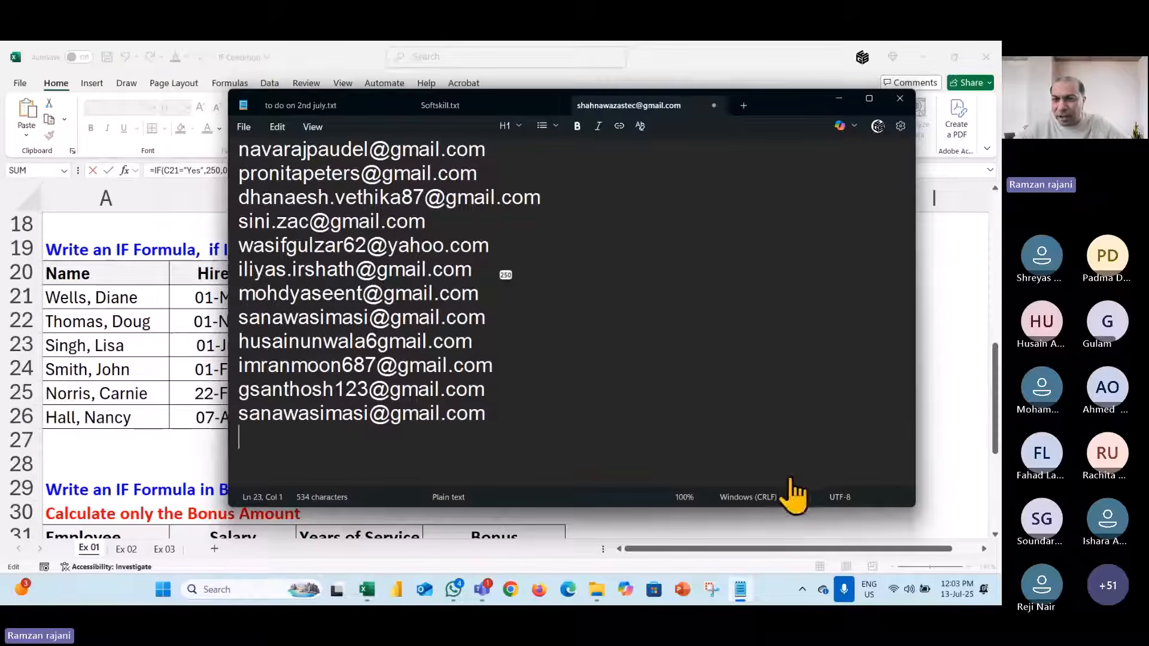
click(805, 466)
key(ctrl+v)
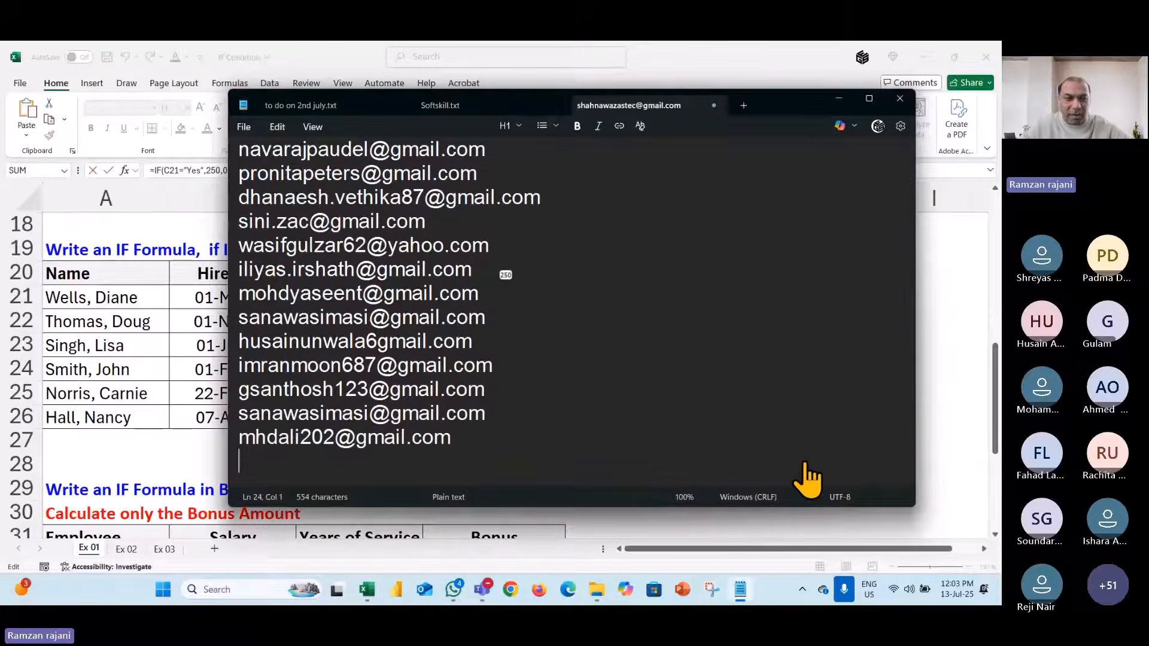
key(Return)
text(sh)
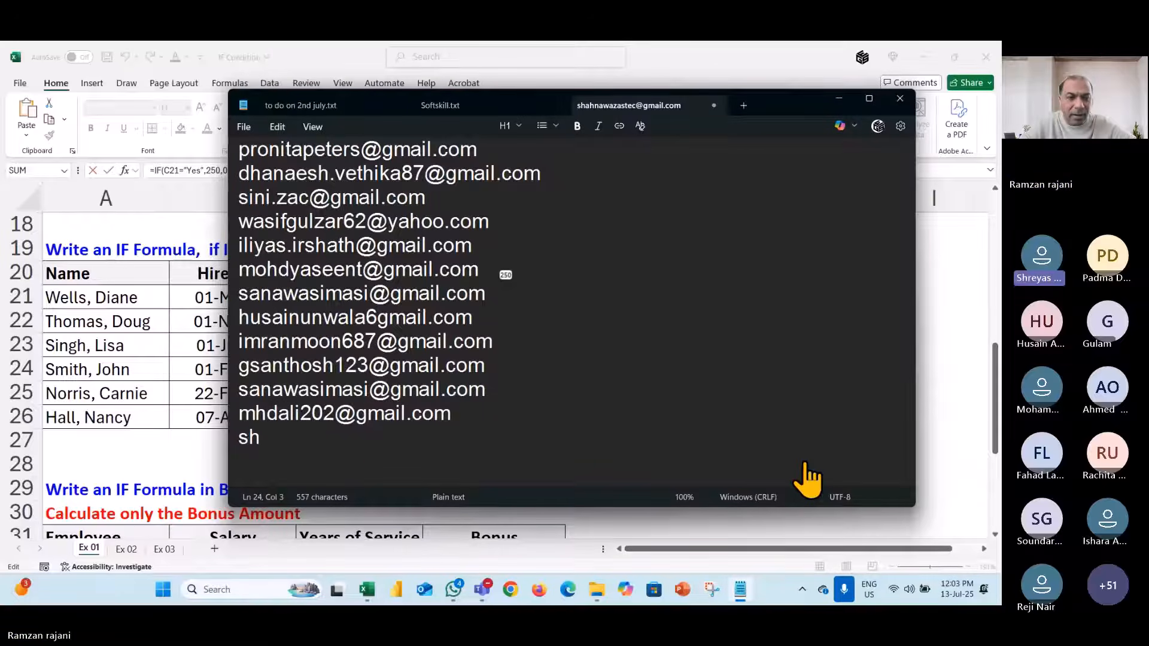
key(BackSpace)
key(BackSpace)
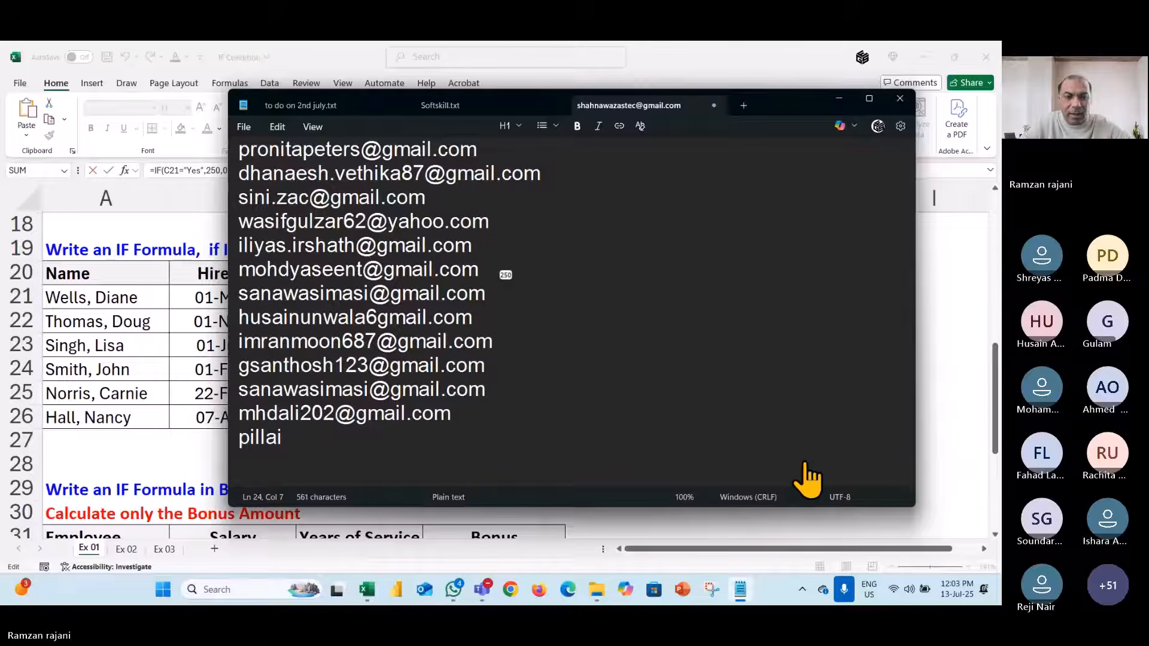
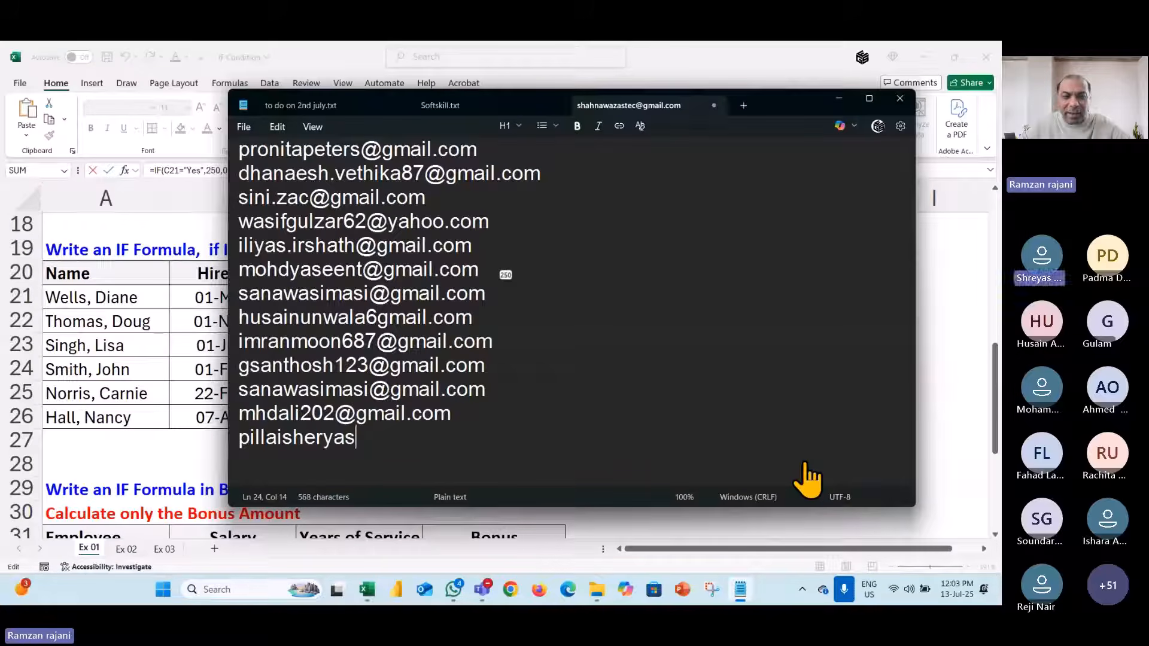
key(Left)
key(Left)
key(Left)
key(Left)
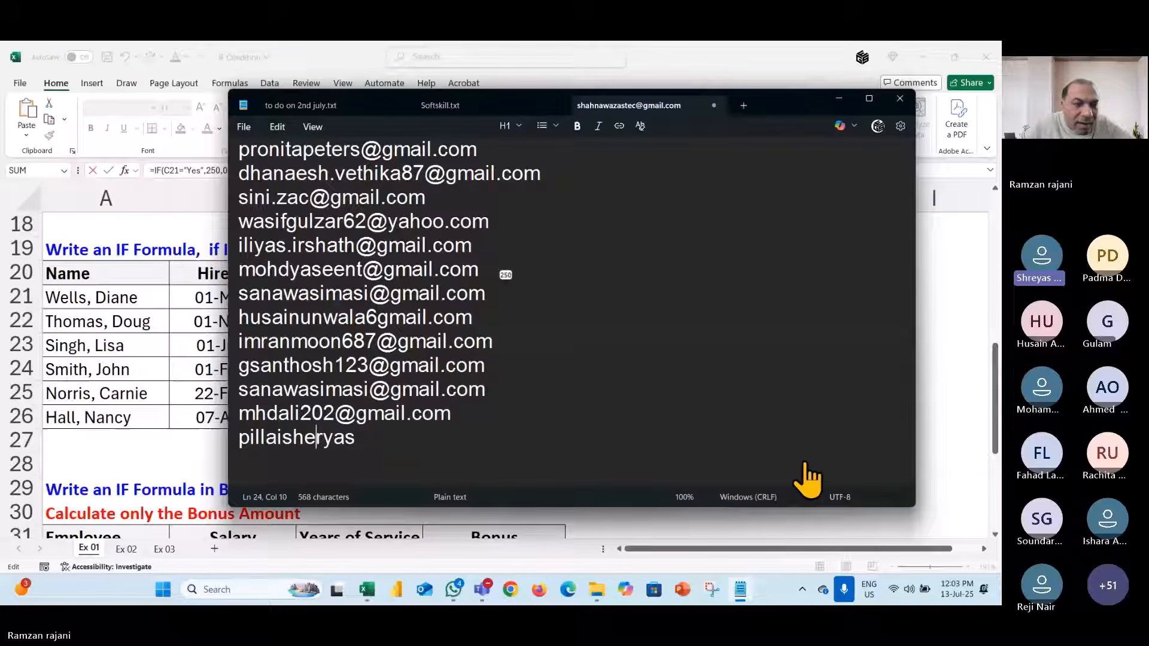
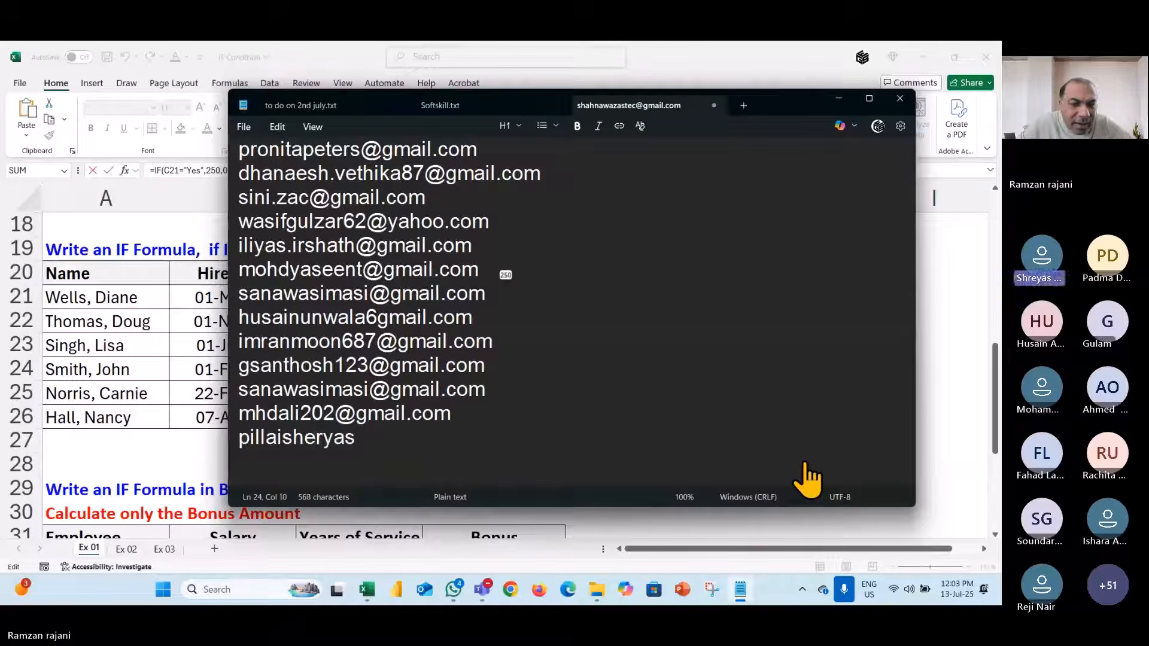
key(Right)
key(Right)
key(Delete)
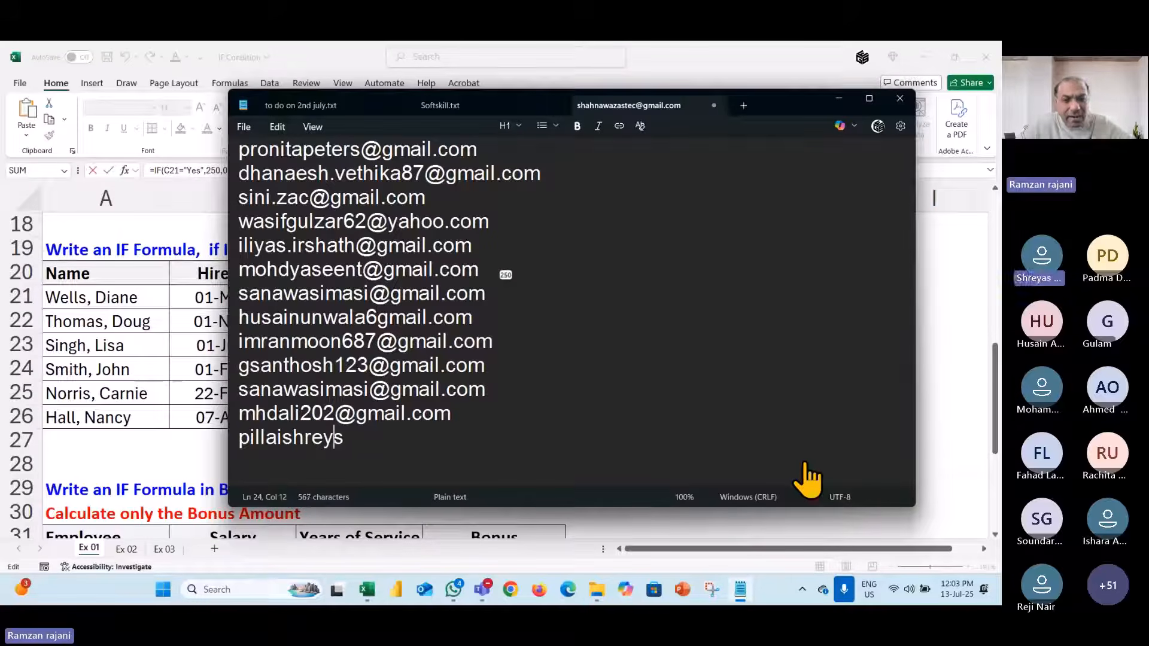
key(Right)
key(Right)
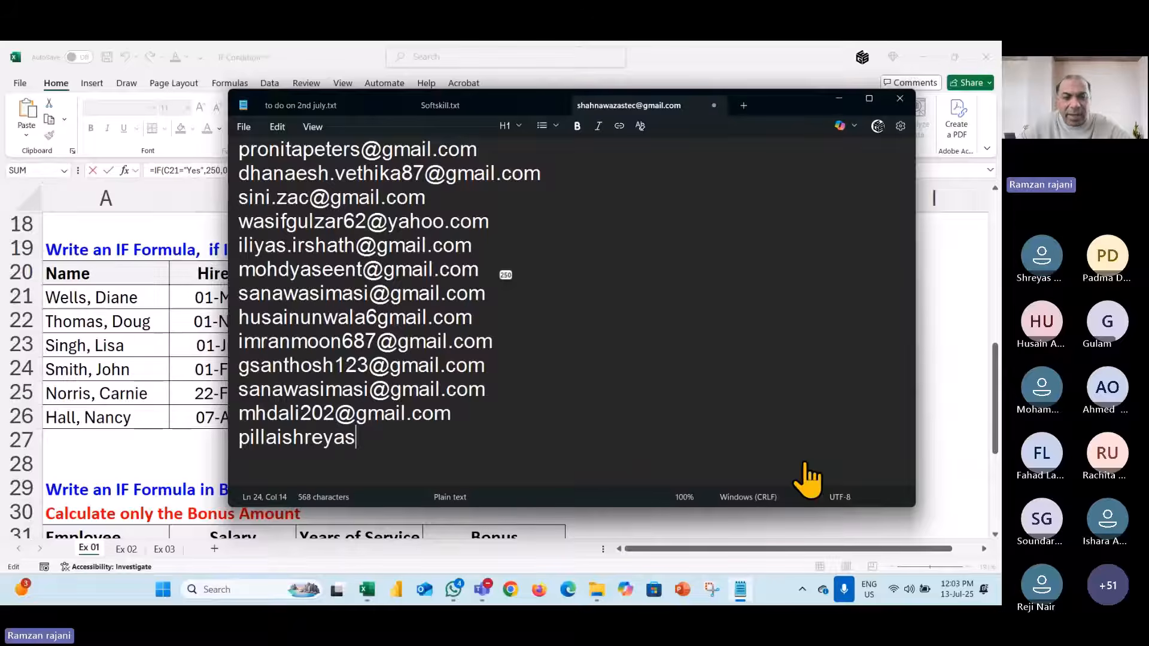
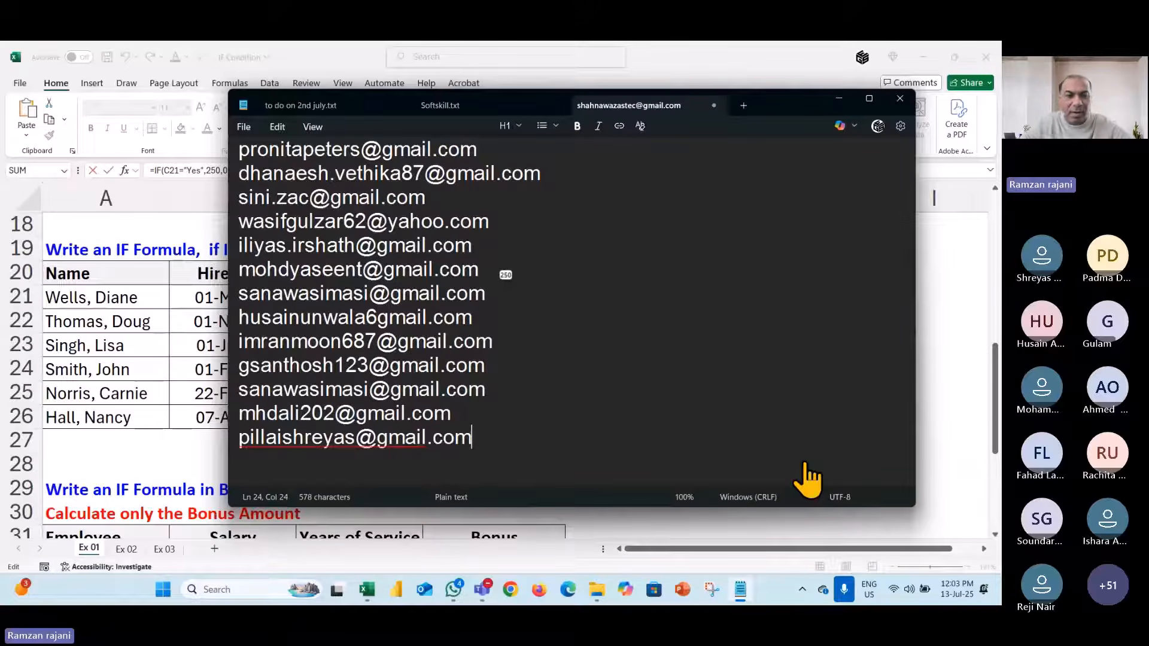
- Add the missing digits to an earlier address and remove the extra empty line
key(ctrl+a)
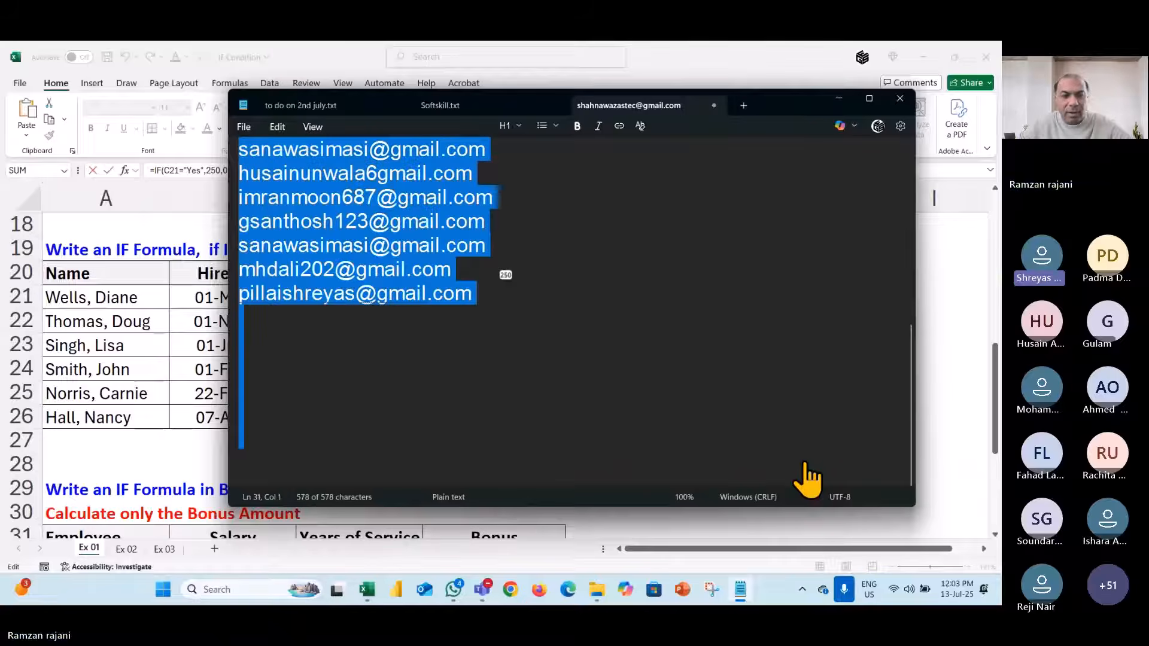
key(ctrl+Home)
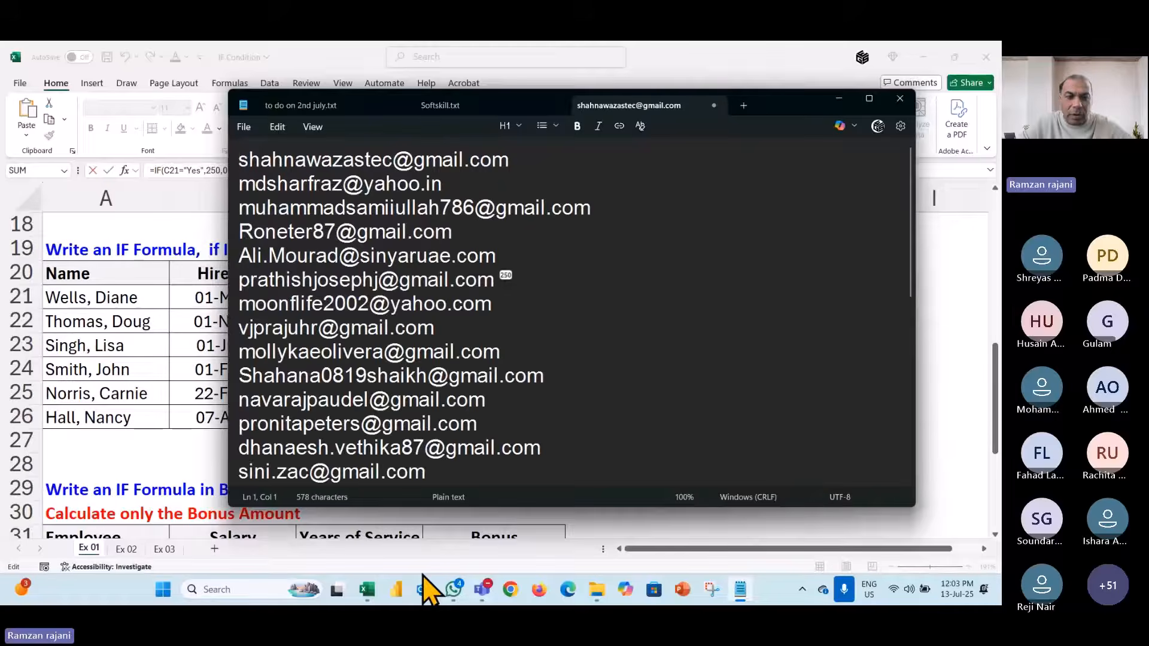
scroll(419, 299, down, 5)
click(356, 307)
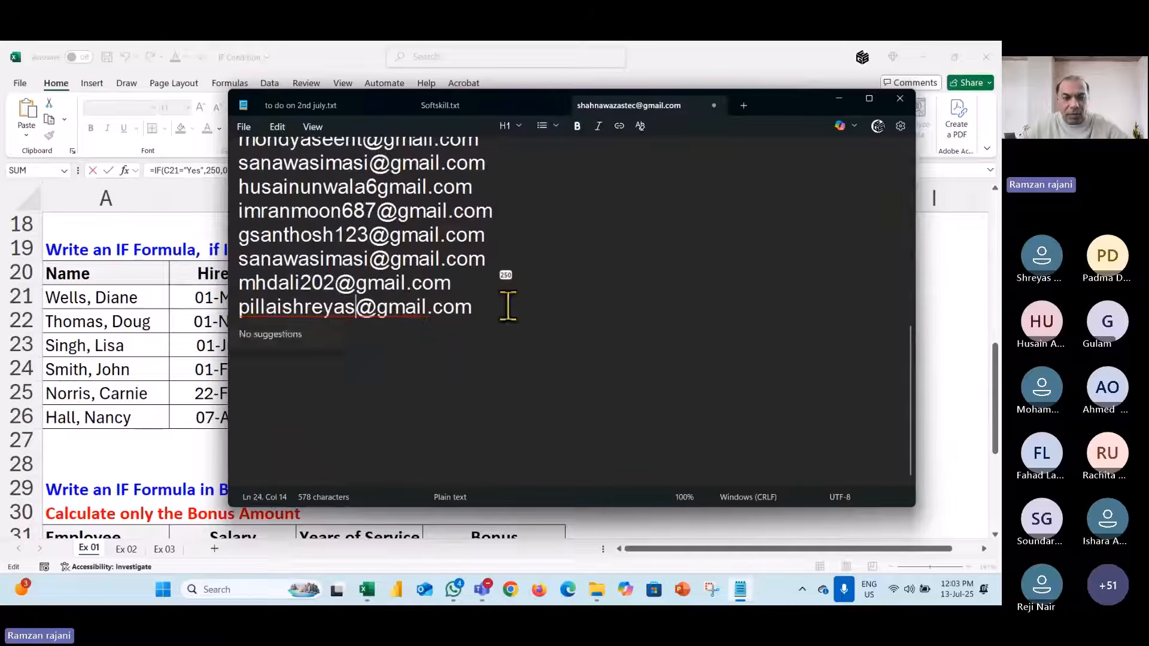
text(44)
key(Down)
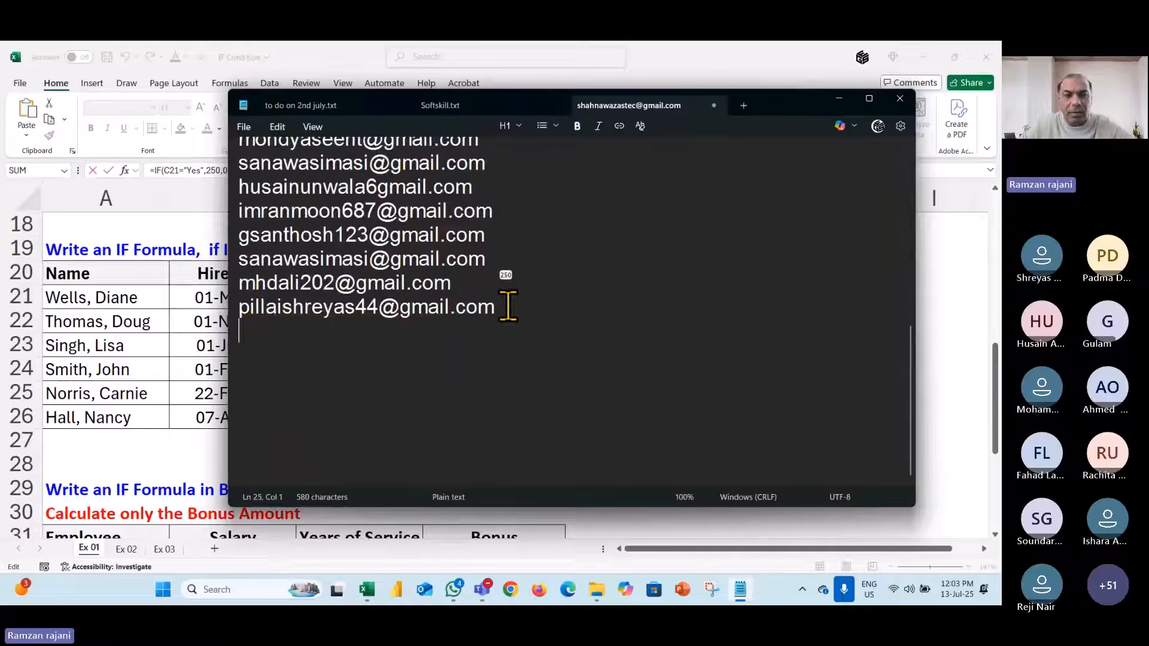
key(BackSpace)
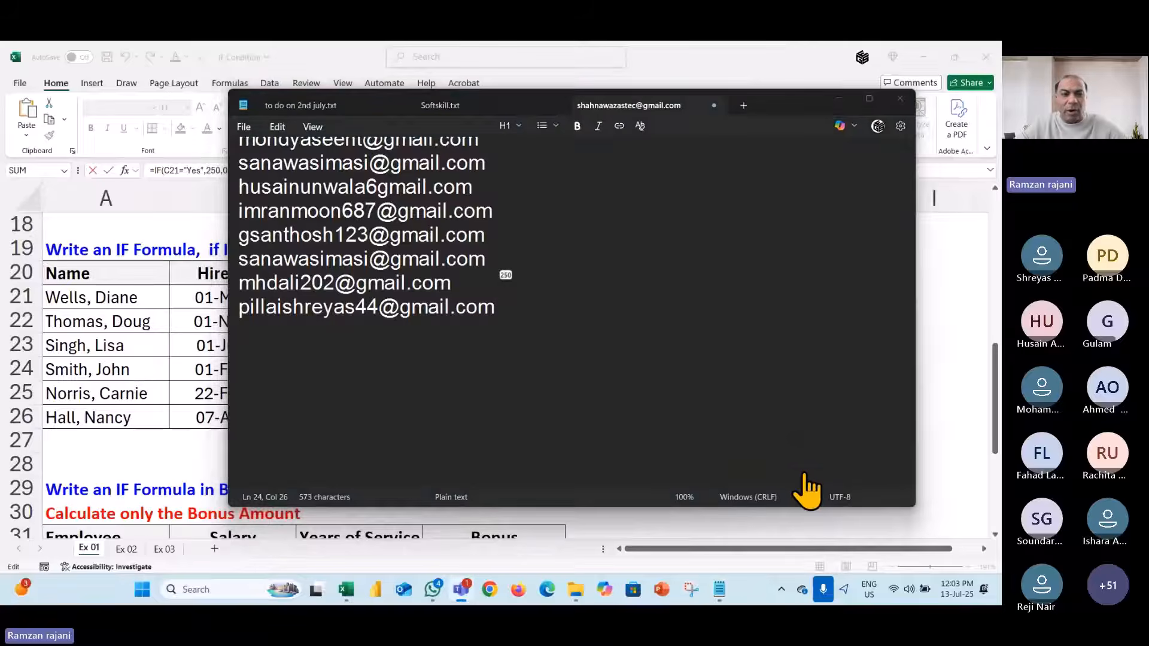
- Paste two more addresses at the end and copy the whole address list
click(573, 313)
key(Return)
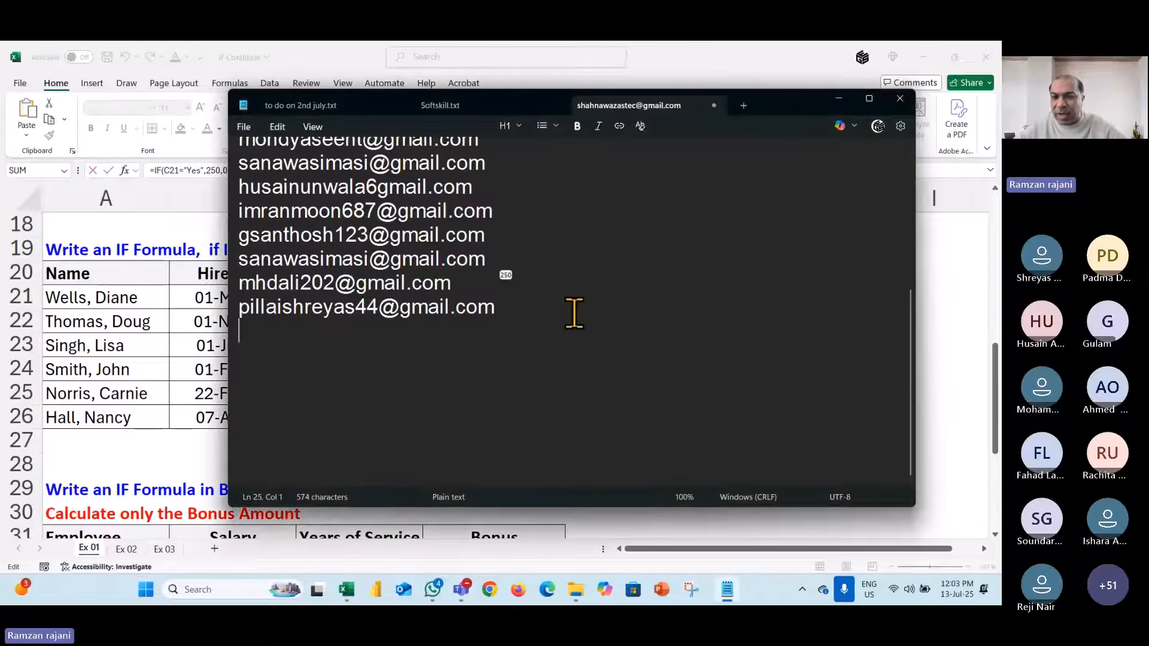
key(ctrl+v)
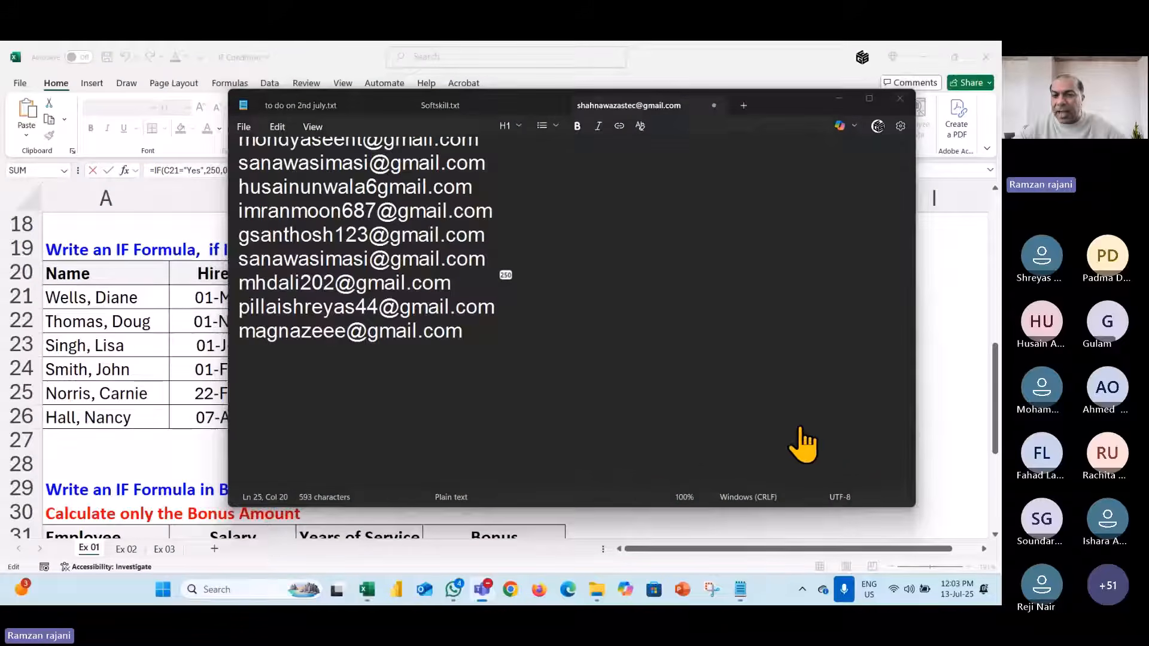
click(801, 428)
key(Return)
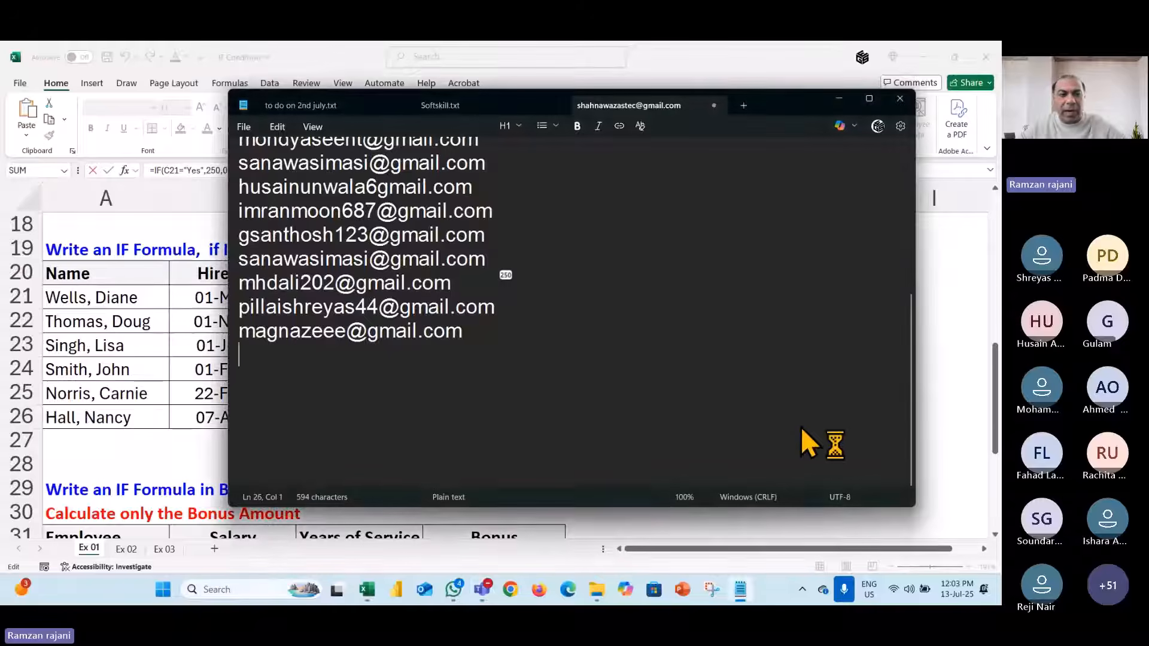
key(ctrl+v)
key(ctrl+a)
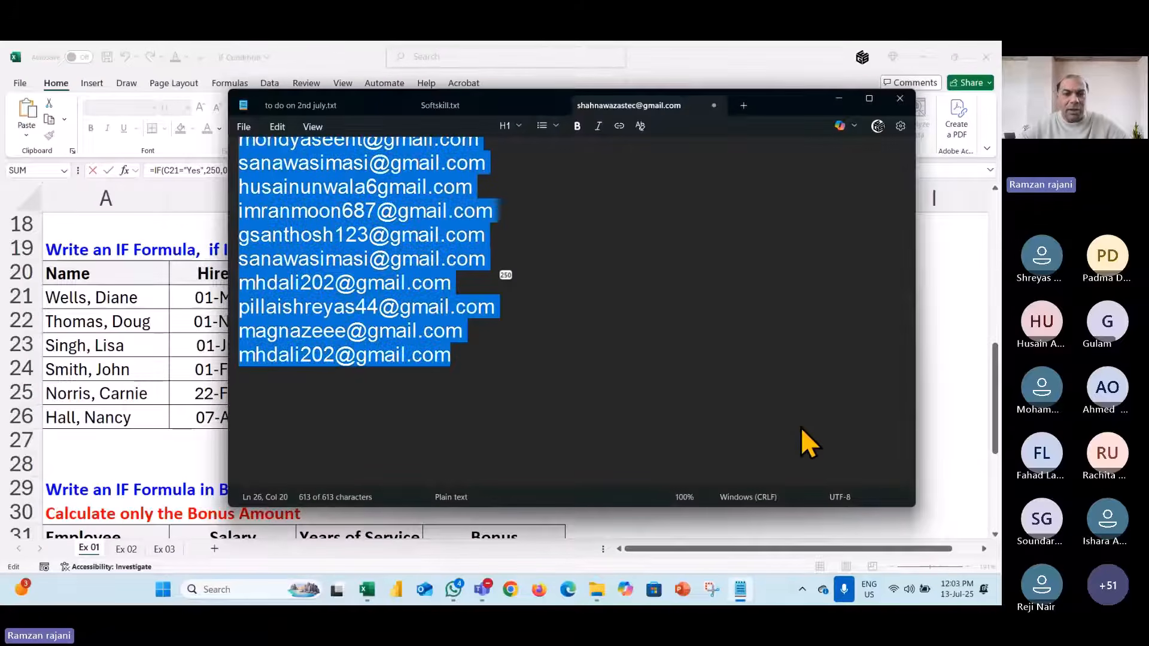
key(alt+Tab)
key(alt+Tab)
key(alt+Tab)
key(alt+Tab)
key(alt+Tab)
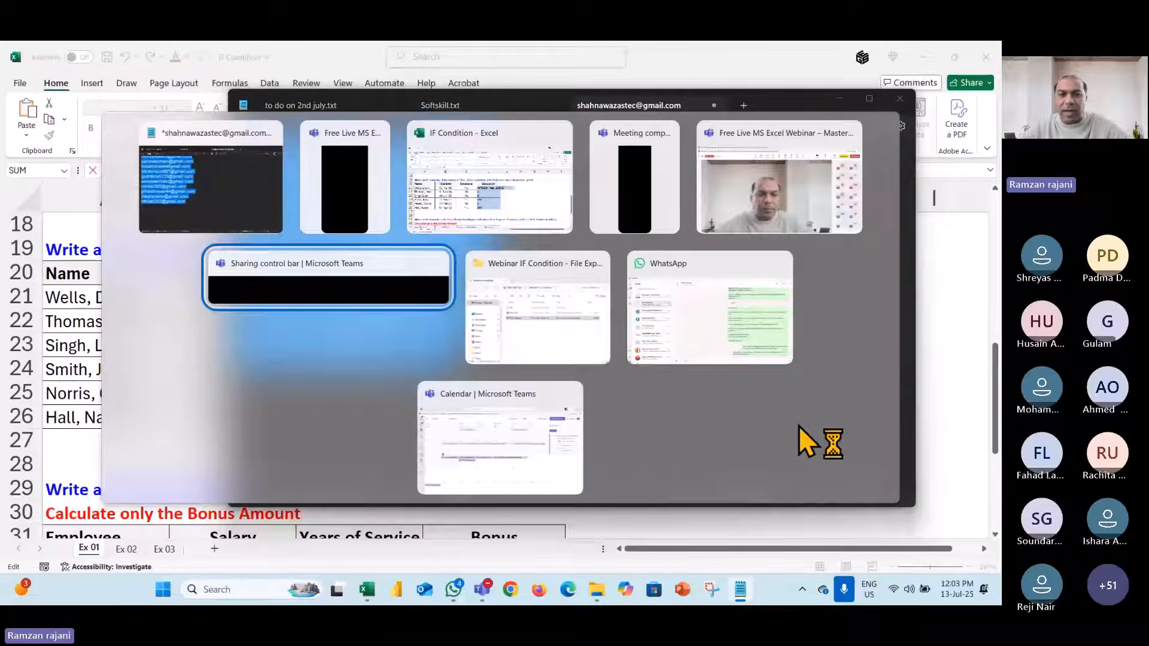
key(alt+Tab)
key(alt+Tab)
key(alt+Tab)
key(alt+Tab)
key(alt+Tab)
key(alt+Tab)
key(alt+Tab)
key(alt+Tab)
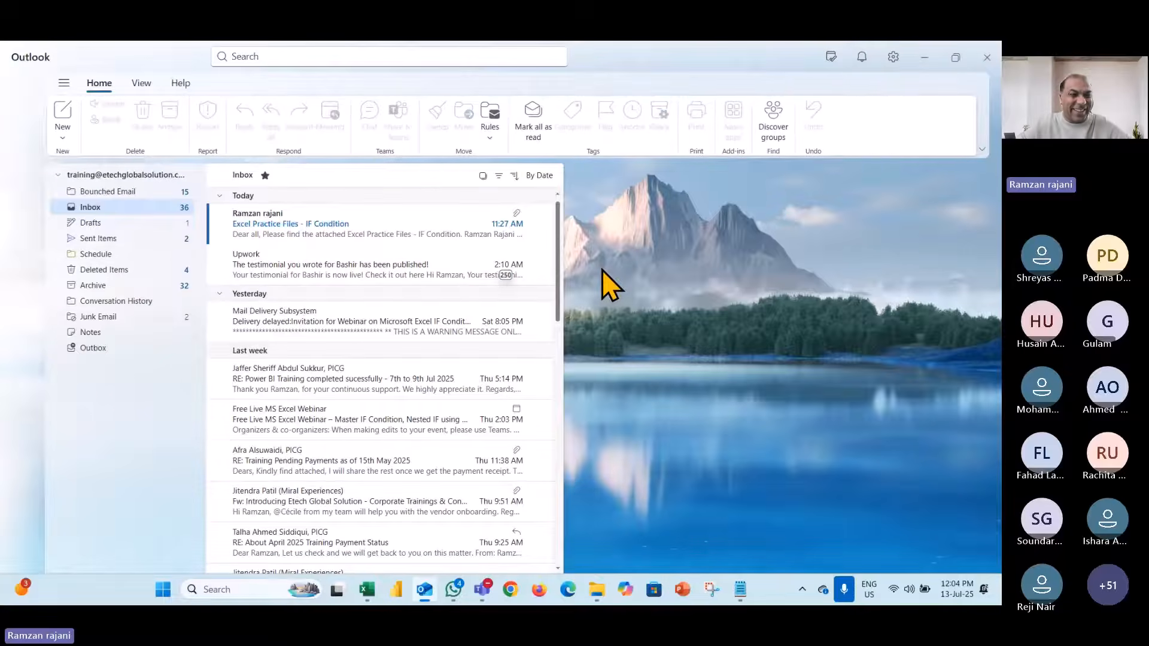
- Open the 'Excel Practice Files - IF Condition' email from the Outlook Inbox
click(285, 228)
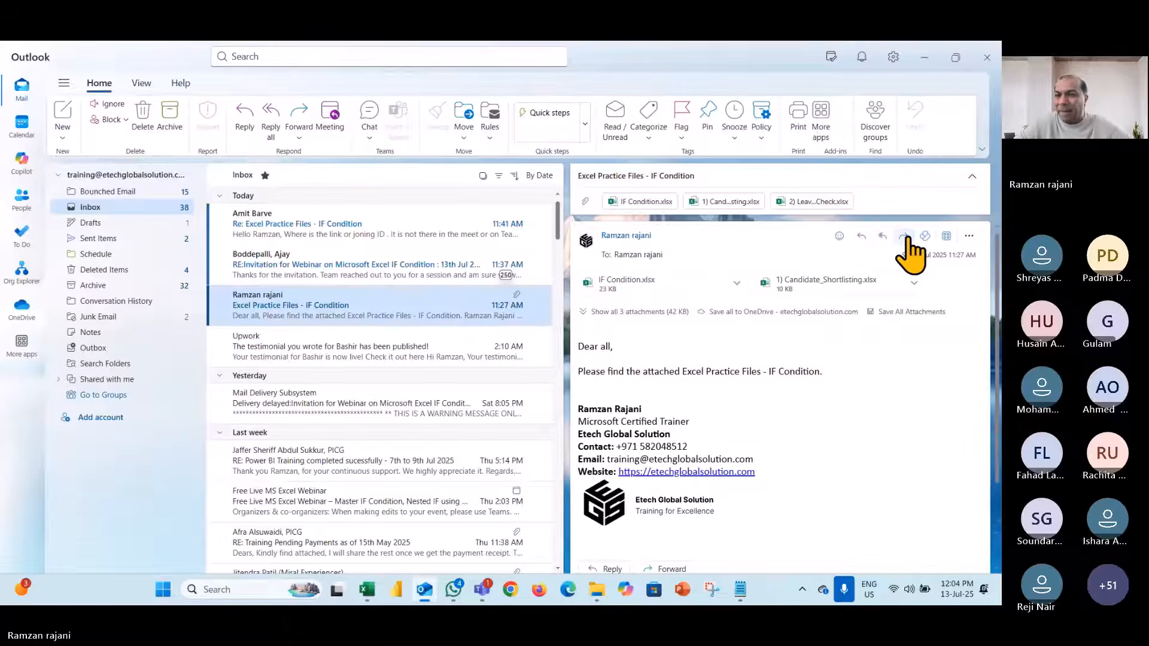
- Forward the email in a pop-out draft addressed to the pasted class list, minus the invalid address
click(904, 236)
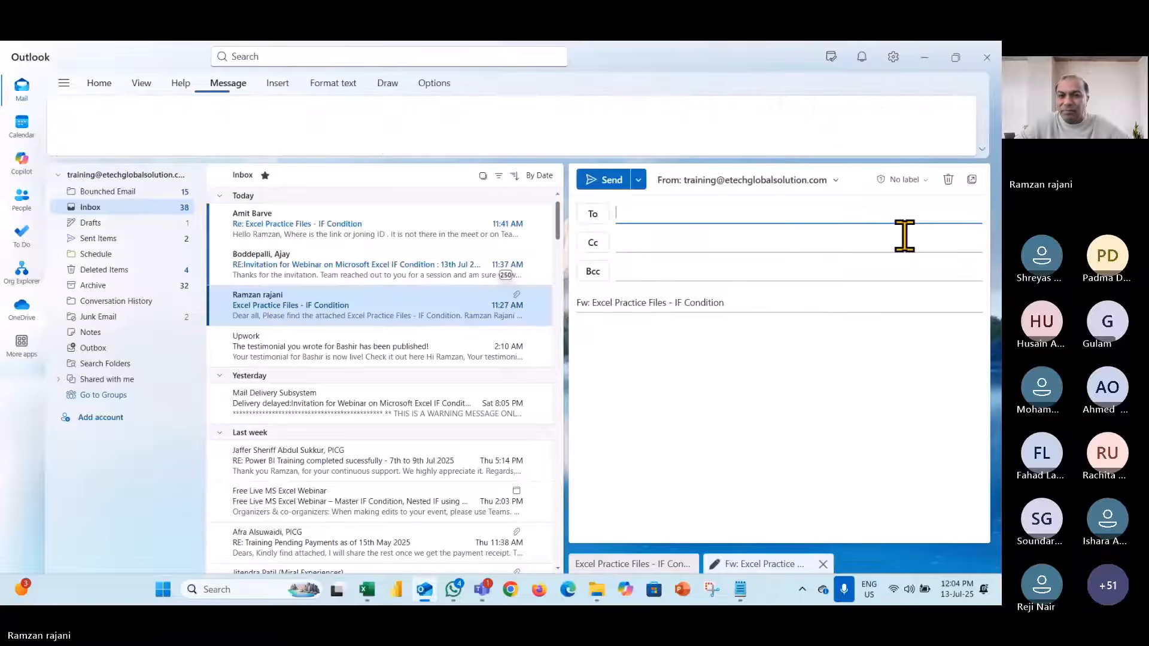
click(971, 179)
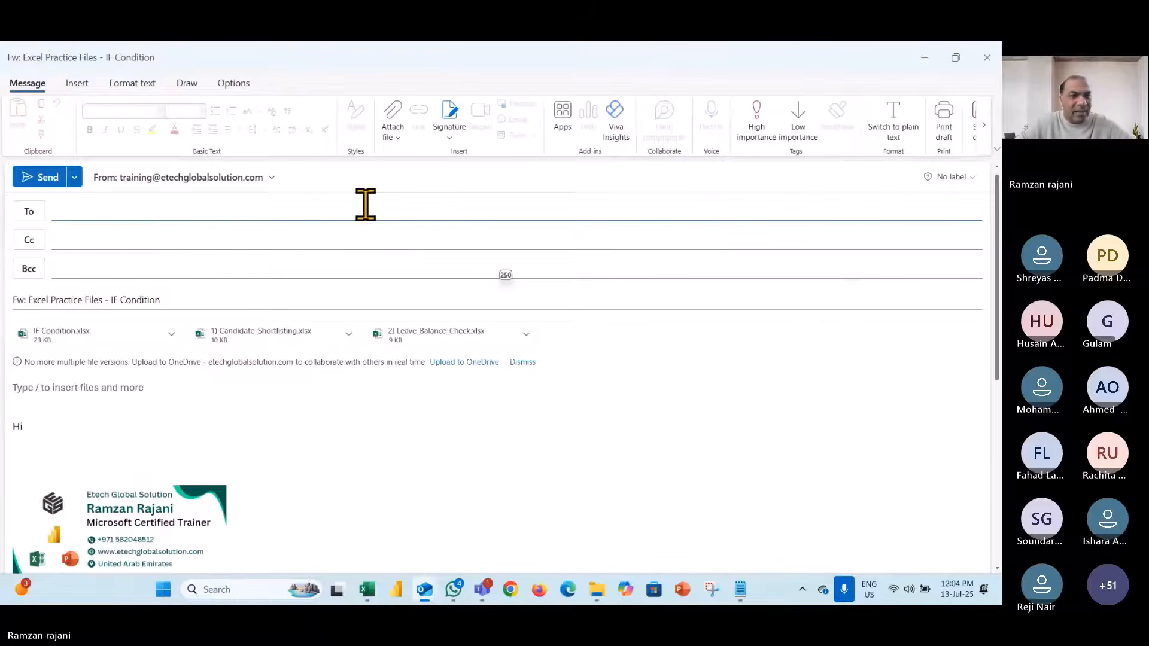
key(ctrl+v)
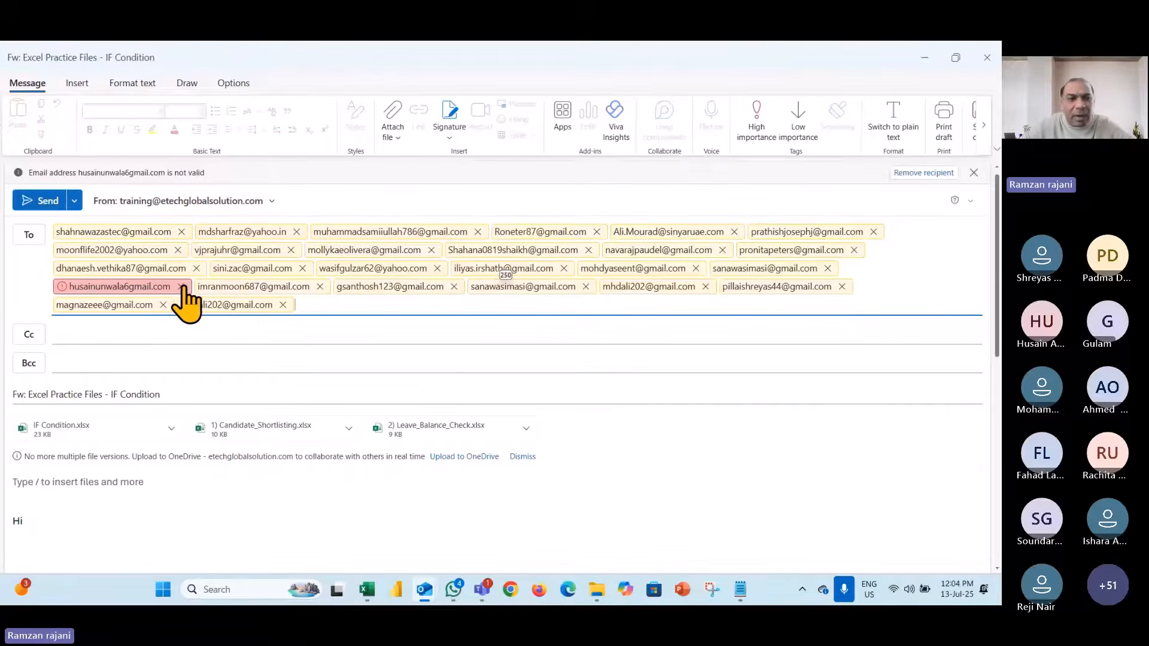
double_click(167, 287)
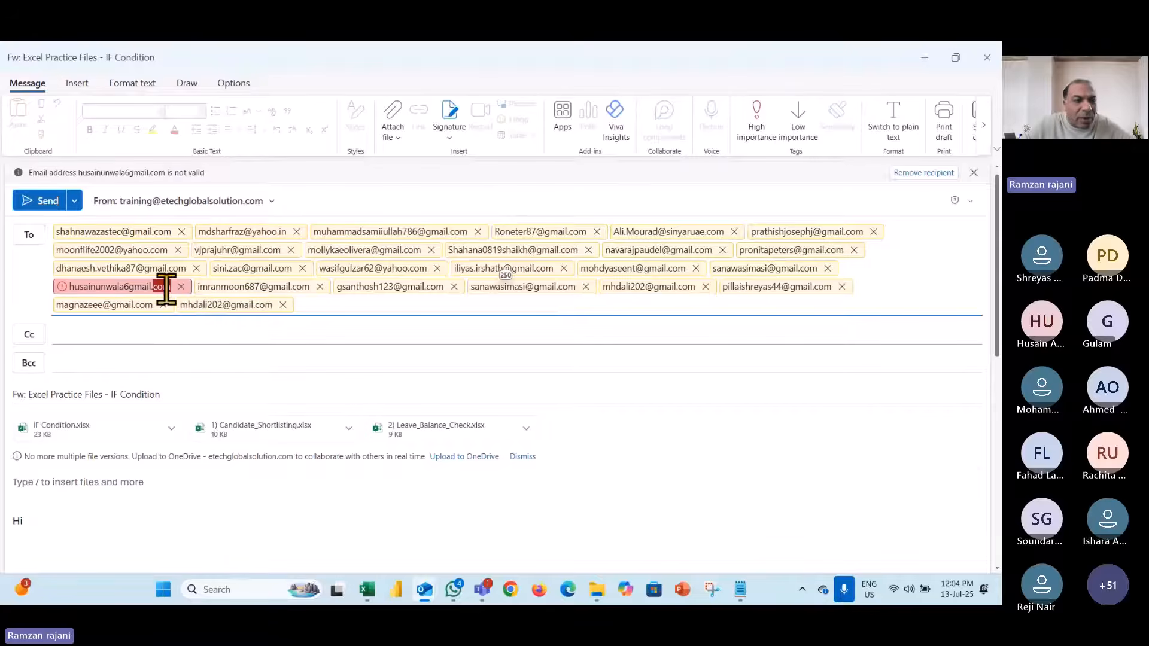
click(181, 287)
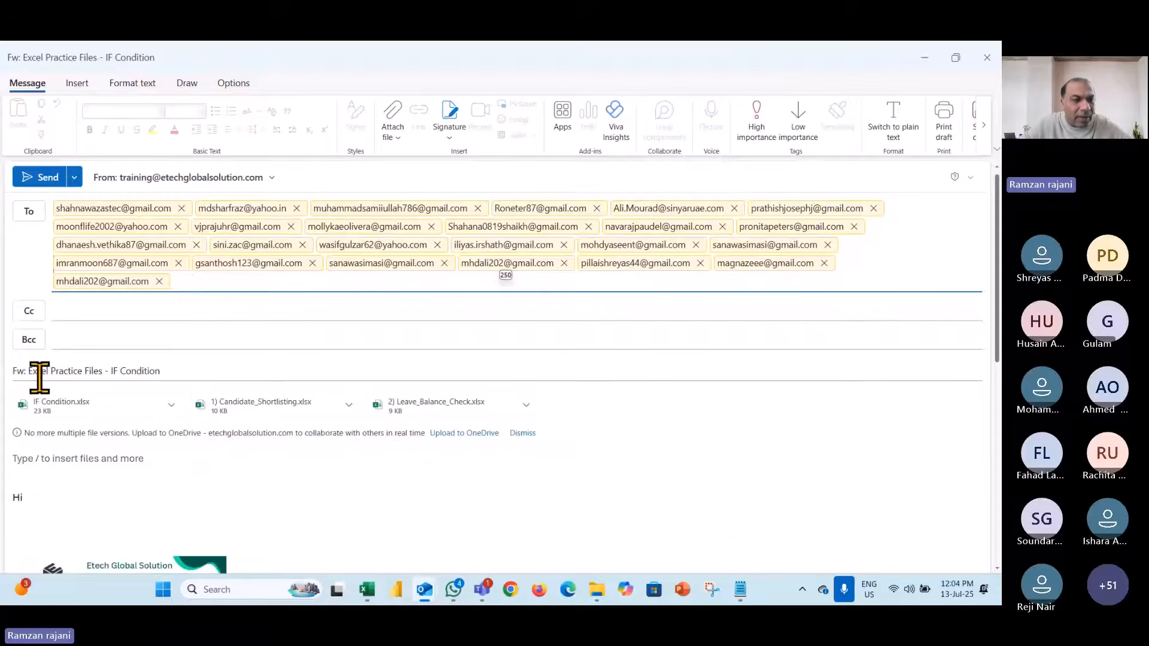
- Strip 'Fw:' from the subject, use 'Excel Practice Files - IF Condition' as the body, and send
double_click(20, 371)
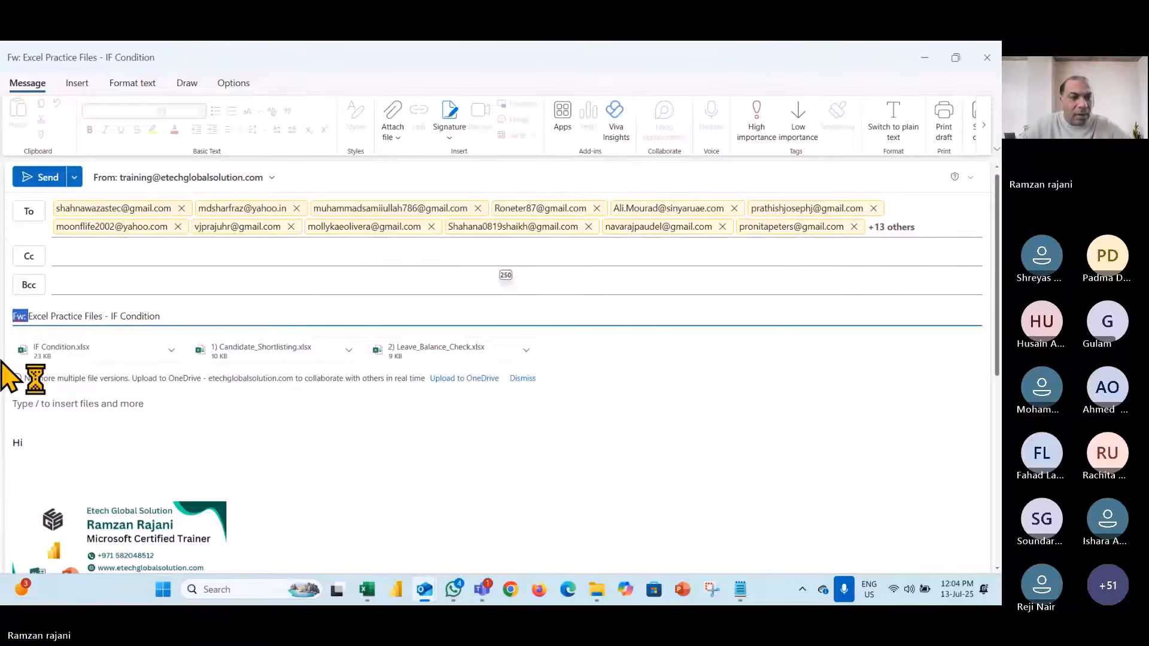
key(BackSpace)
drag(12, 340, 157, 338)
key(ctrl+c)
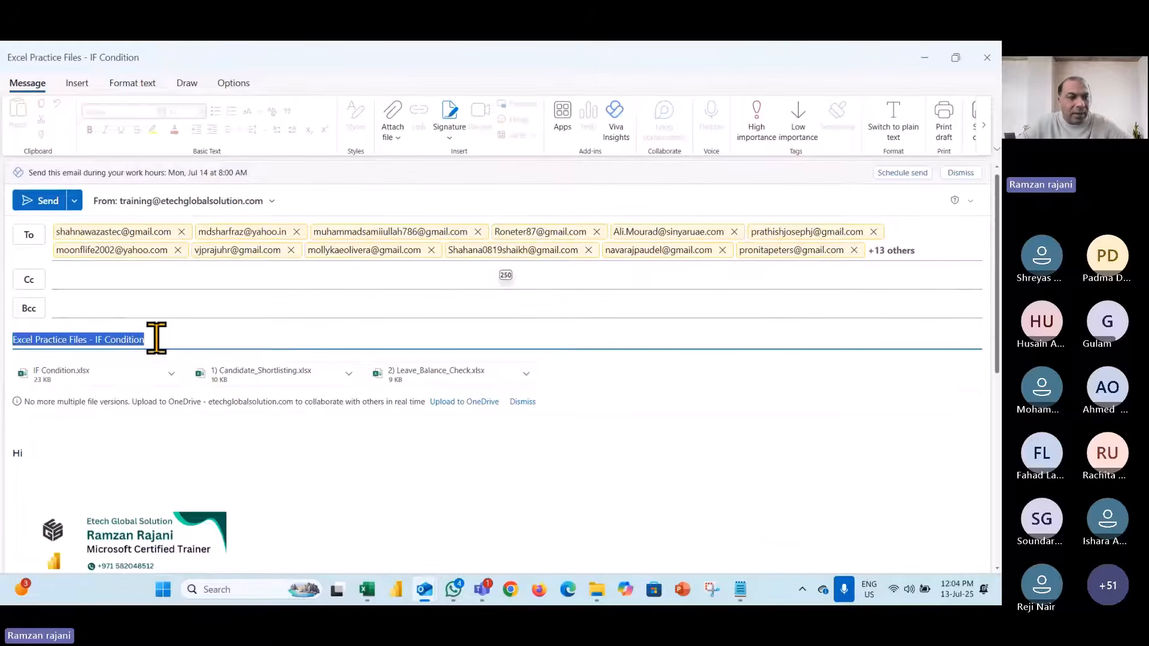
click(85, 433)
key(Delete)
key(Delete)
key(Delete)
key(Delete)
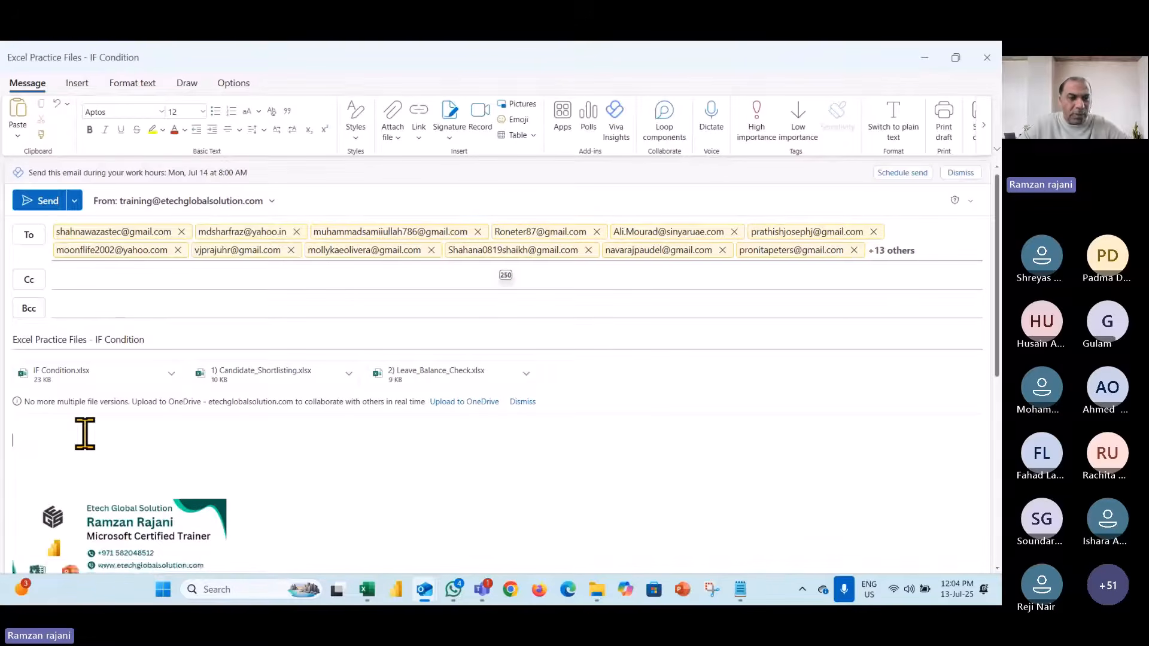
key(ctrl+v)
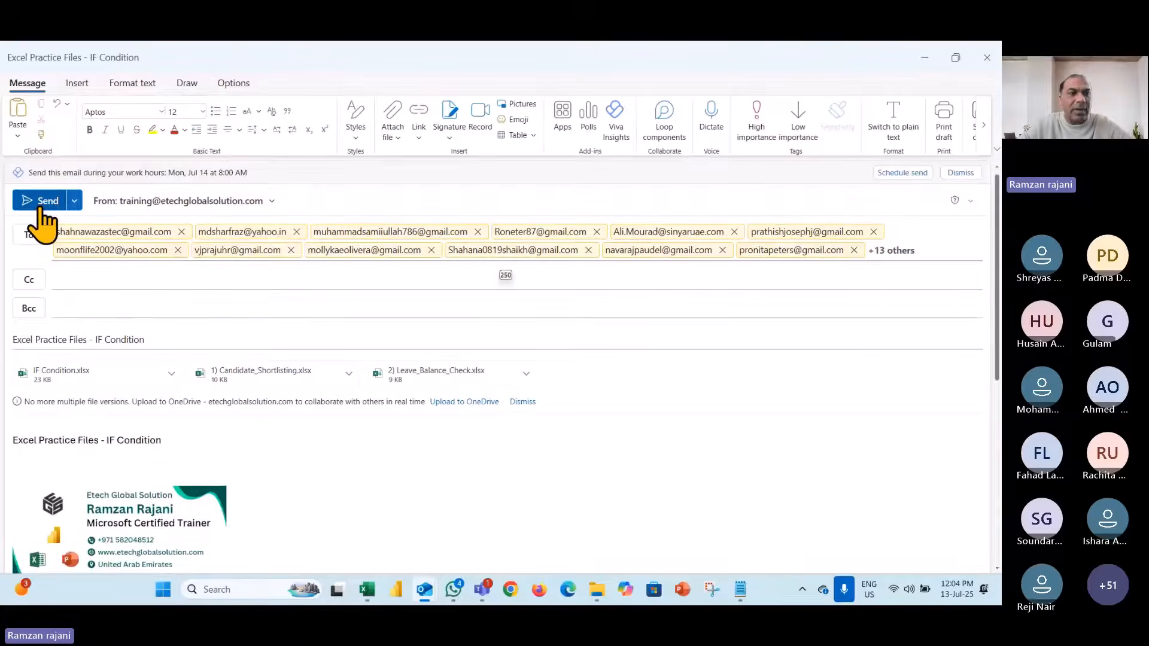
click(40, 204)
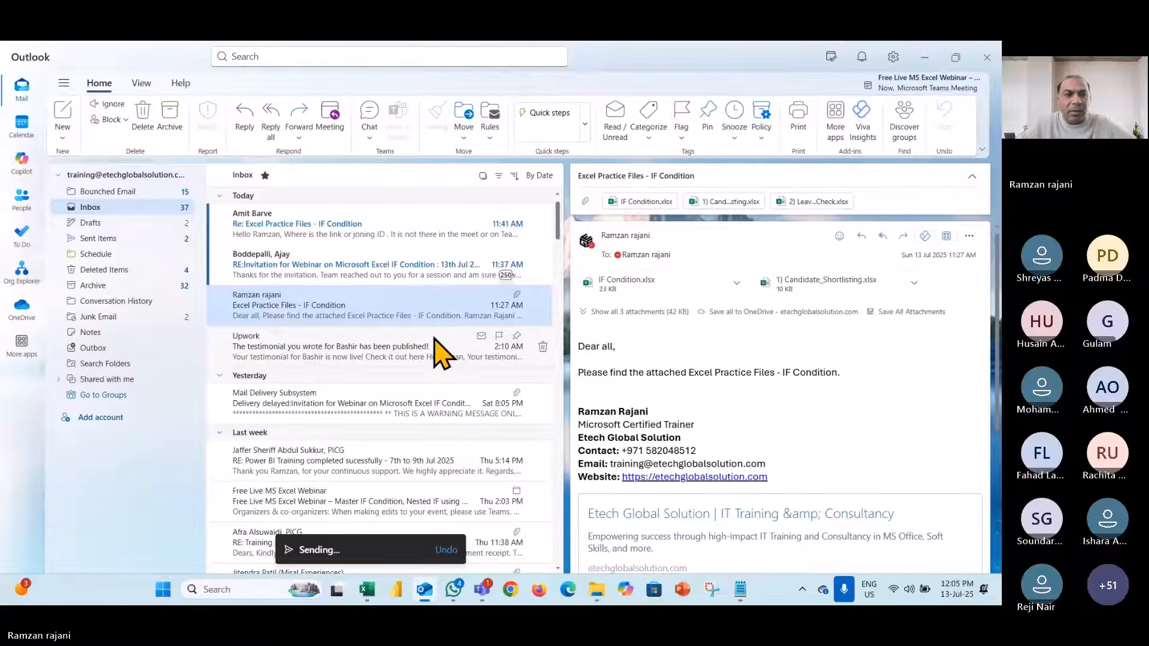
- Read the latest reply about the practice files, then minimize Outlook, Teams and Notepad to show Excel
click(368, 230)
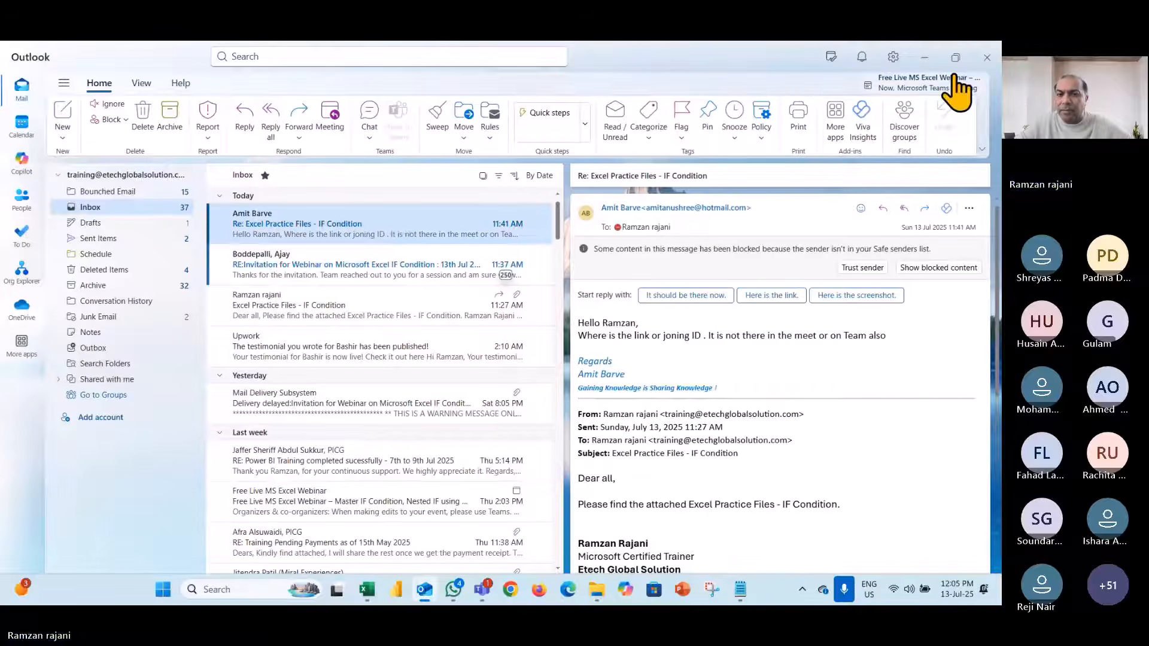
click(926, 57)
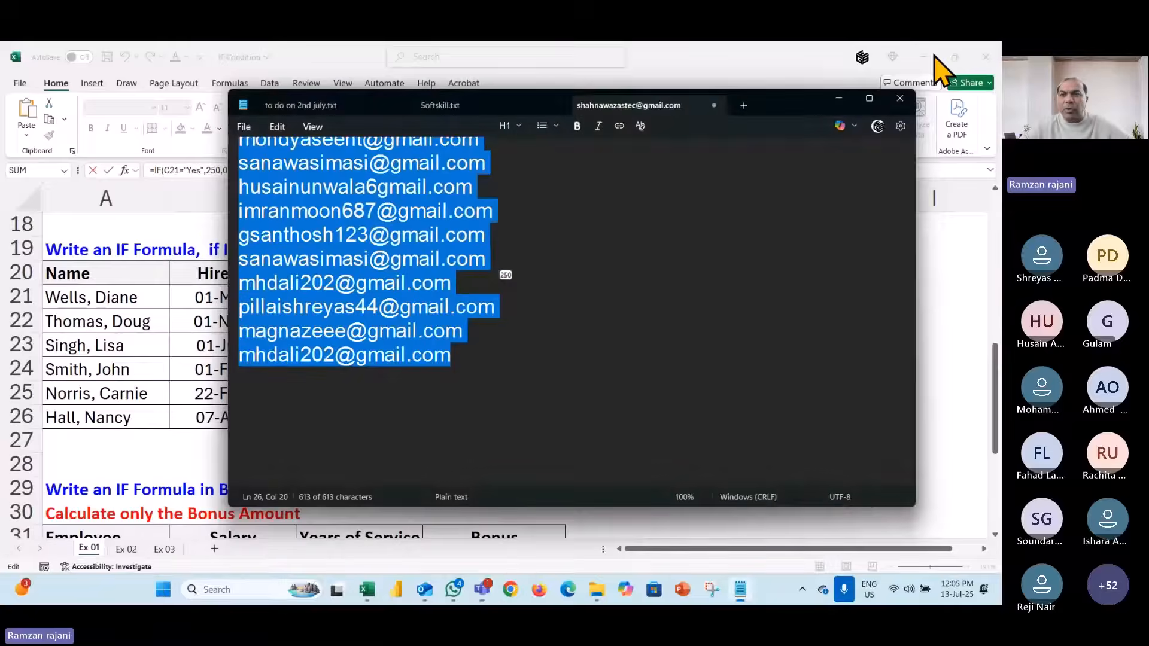
click(931, 57)
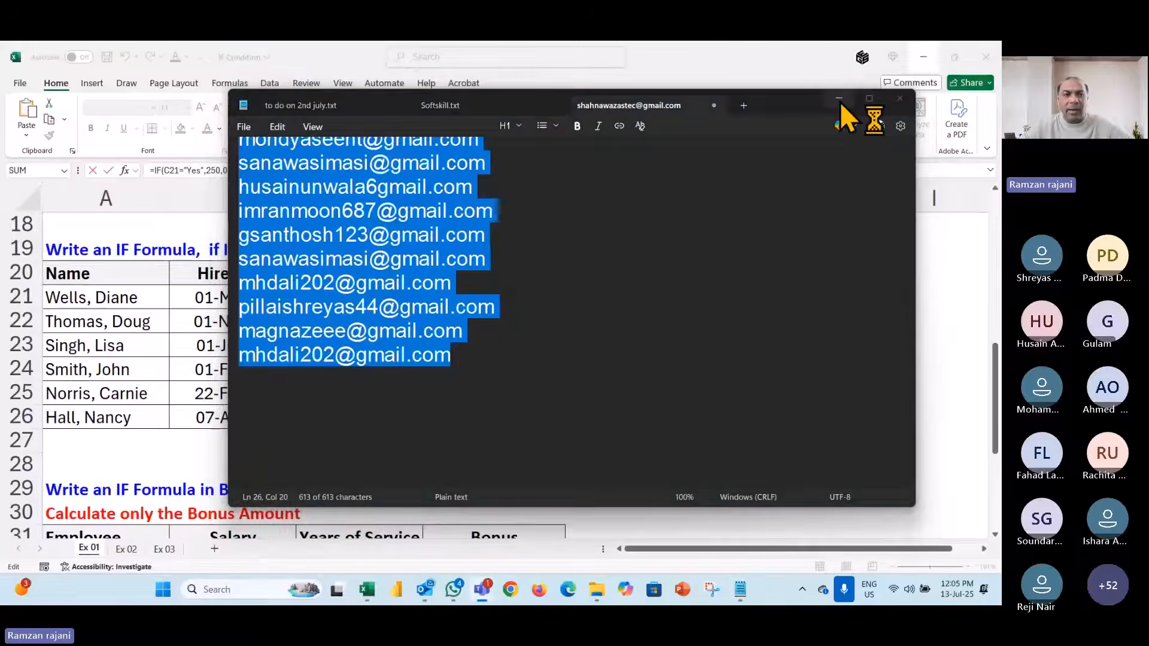
click(839, 99)
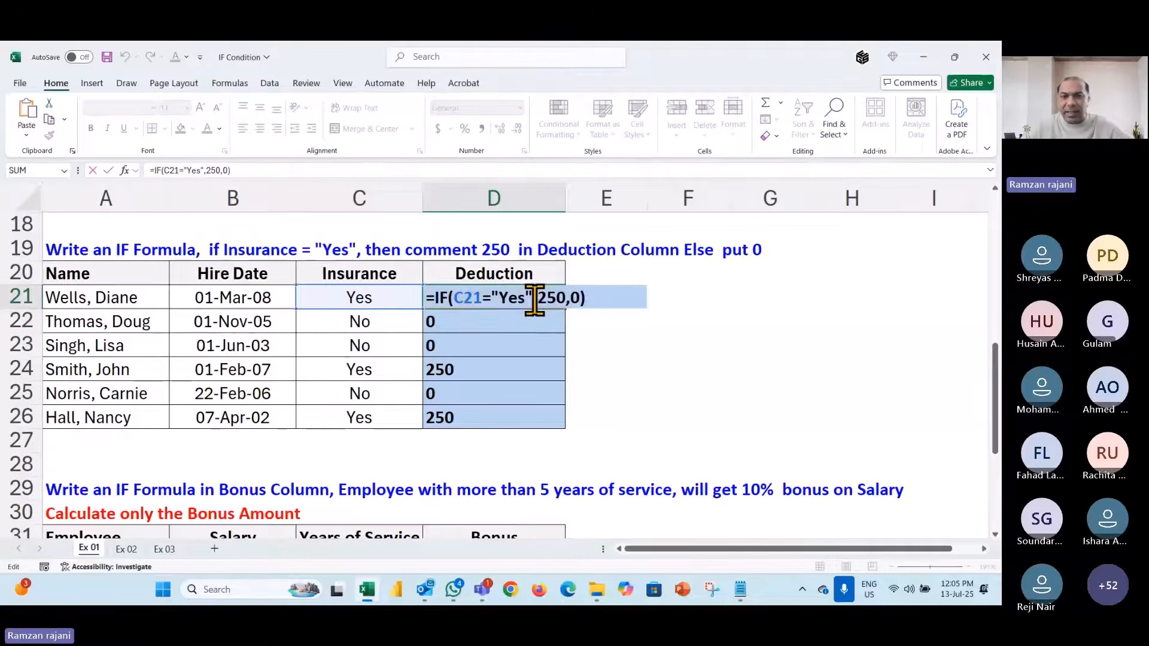
- Commit the Deduction IF formula so D21 shows 250 and move toward the Bonus table
key(Return)
key(Down)
key(Down)
key(Down)
key(Down)
key(Down)
key(Down)
key(Down)
key(Down)
key(Down)
key(Down)
key(Down)
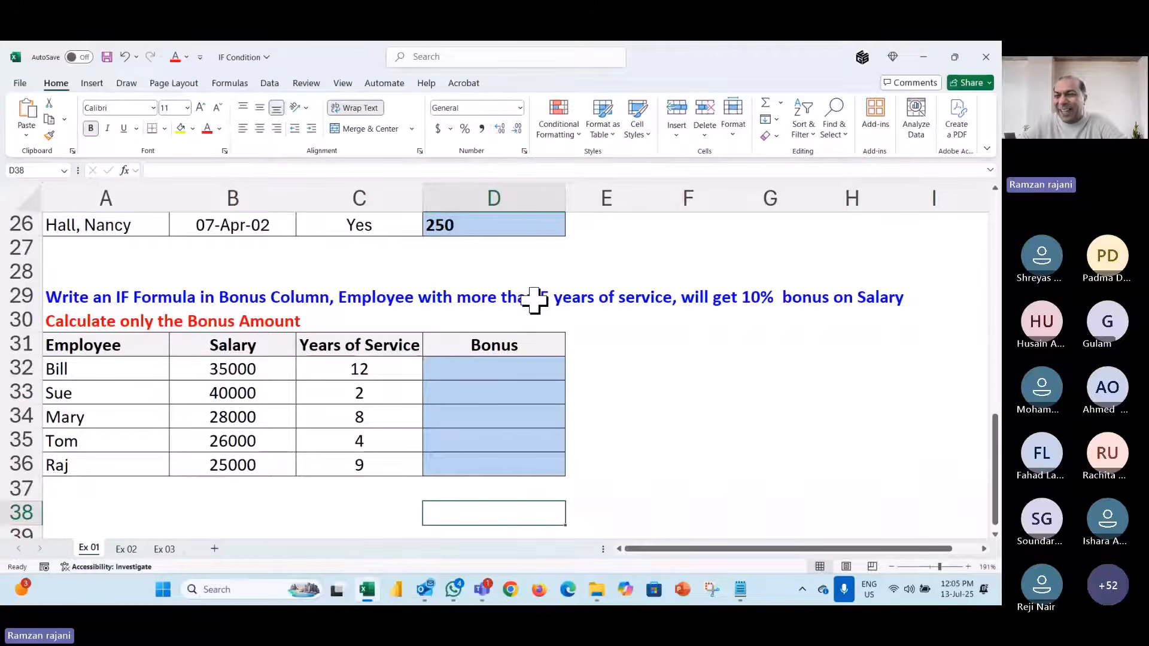
click(917, 262)
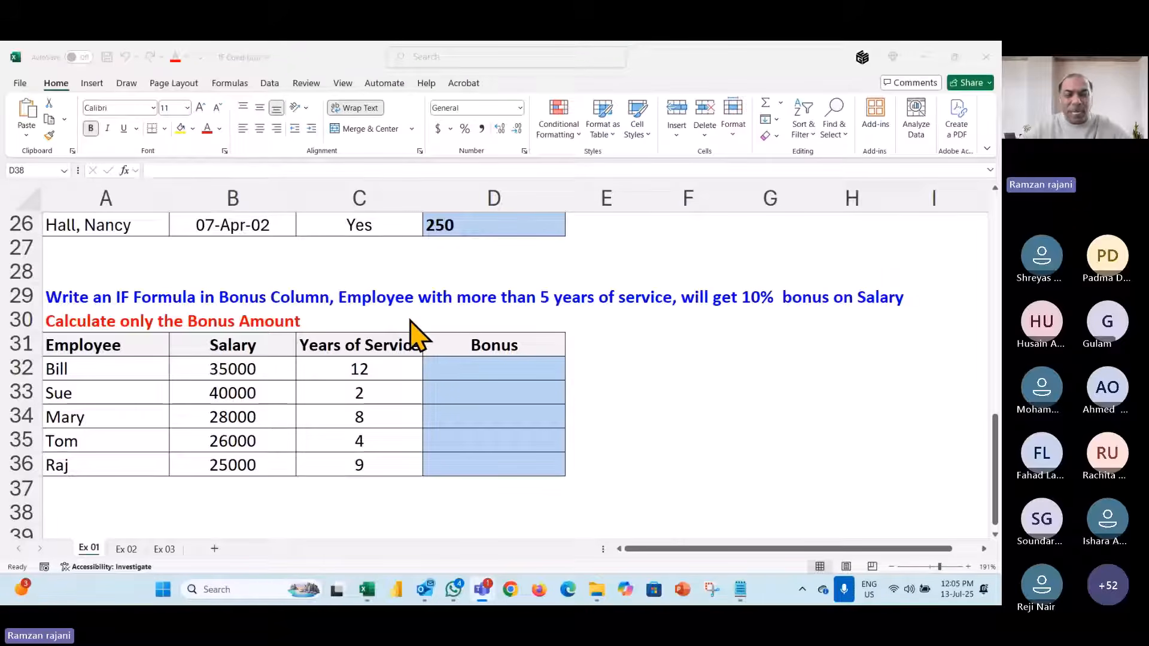
double_click(482, 370)
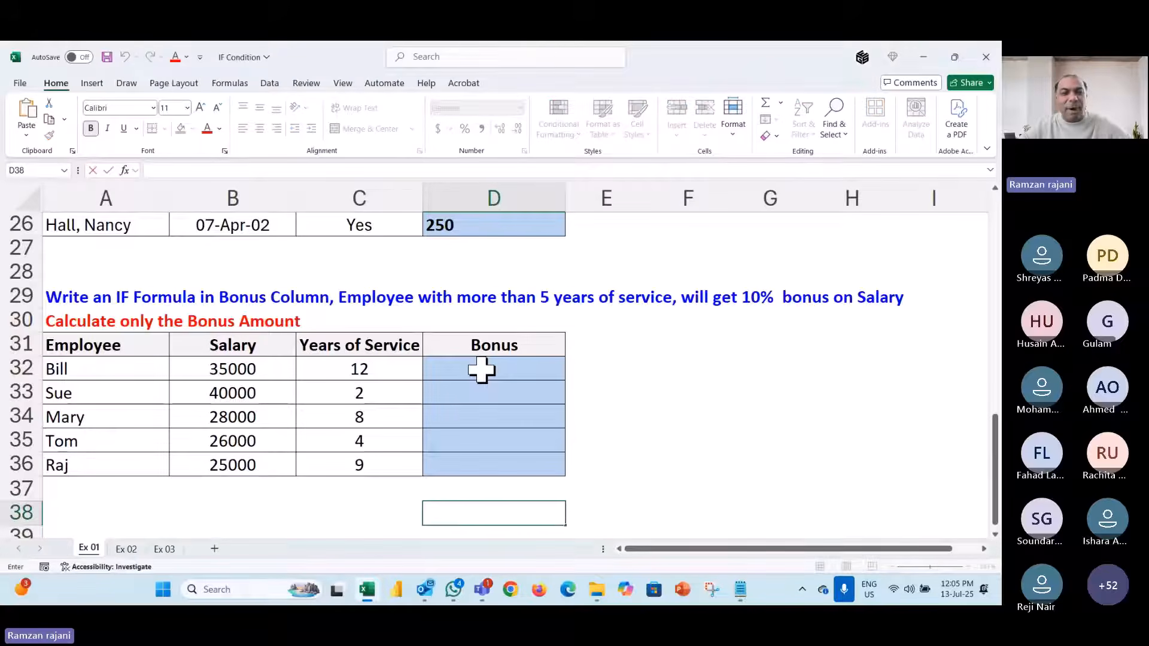
- Begin =IF( in Bonus cell D32, after pointing out years of service C32 and salary B32
click(482, 371)
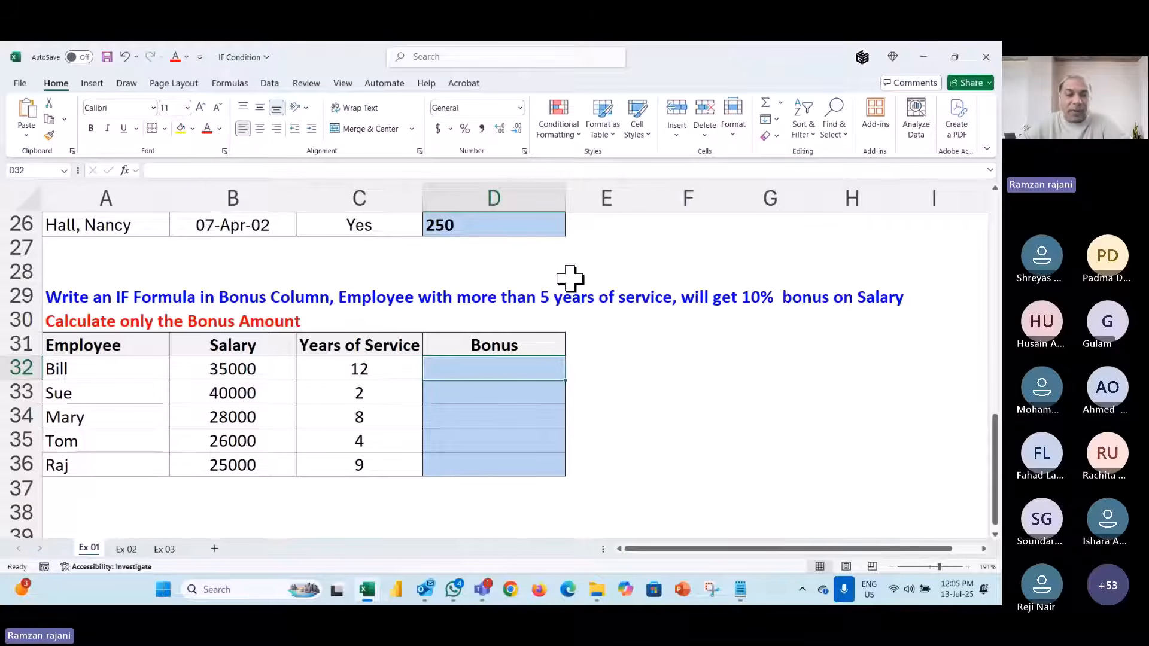
click(382, 369)
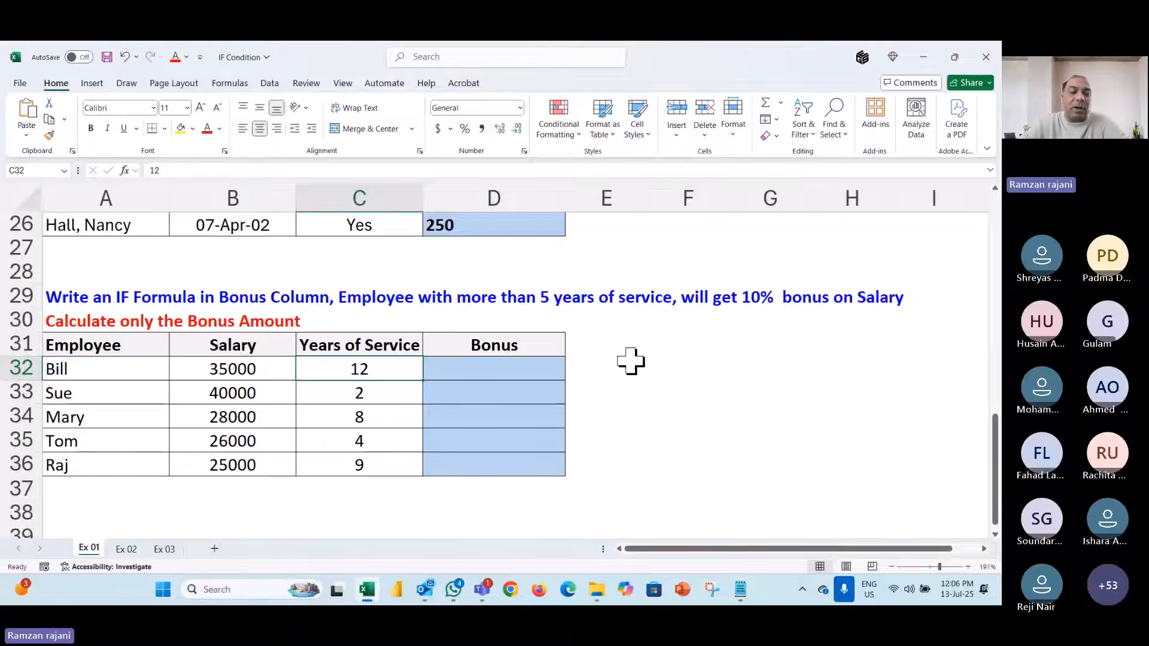
click(532, 372)
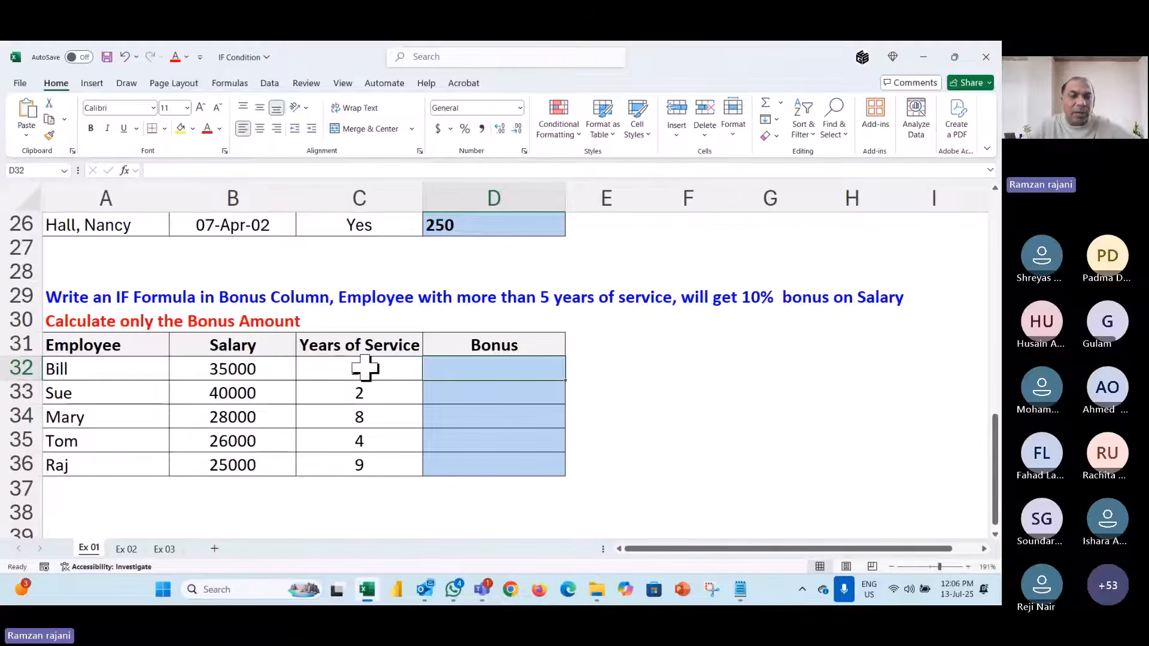
click(268, 372)
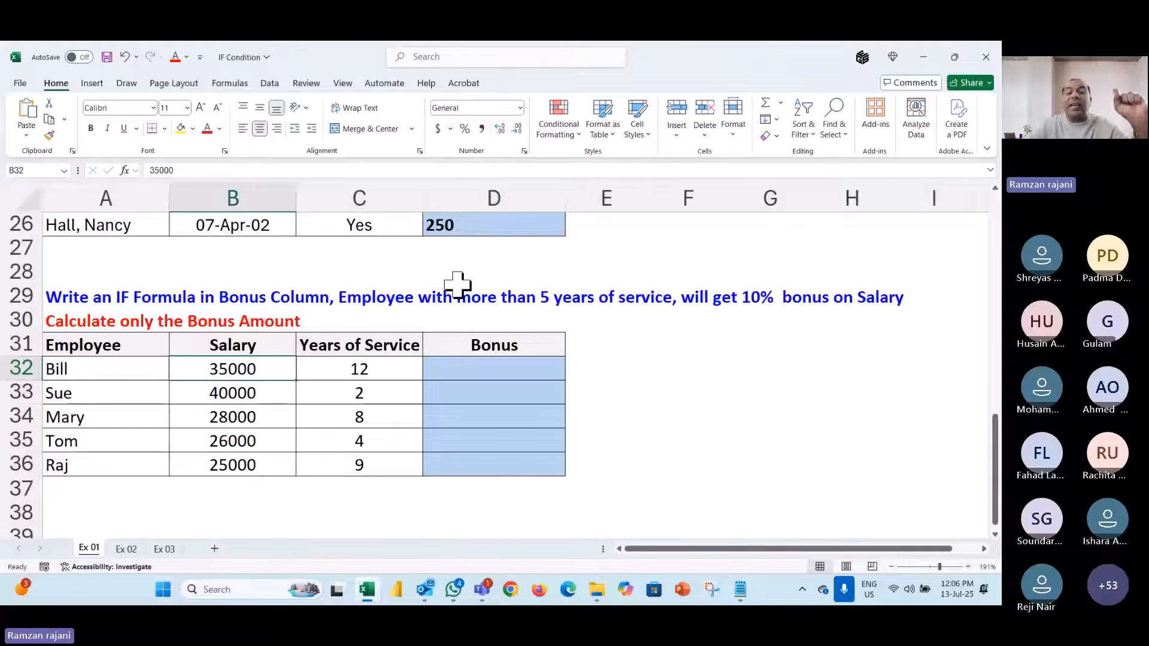
click(507, 372)
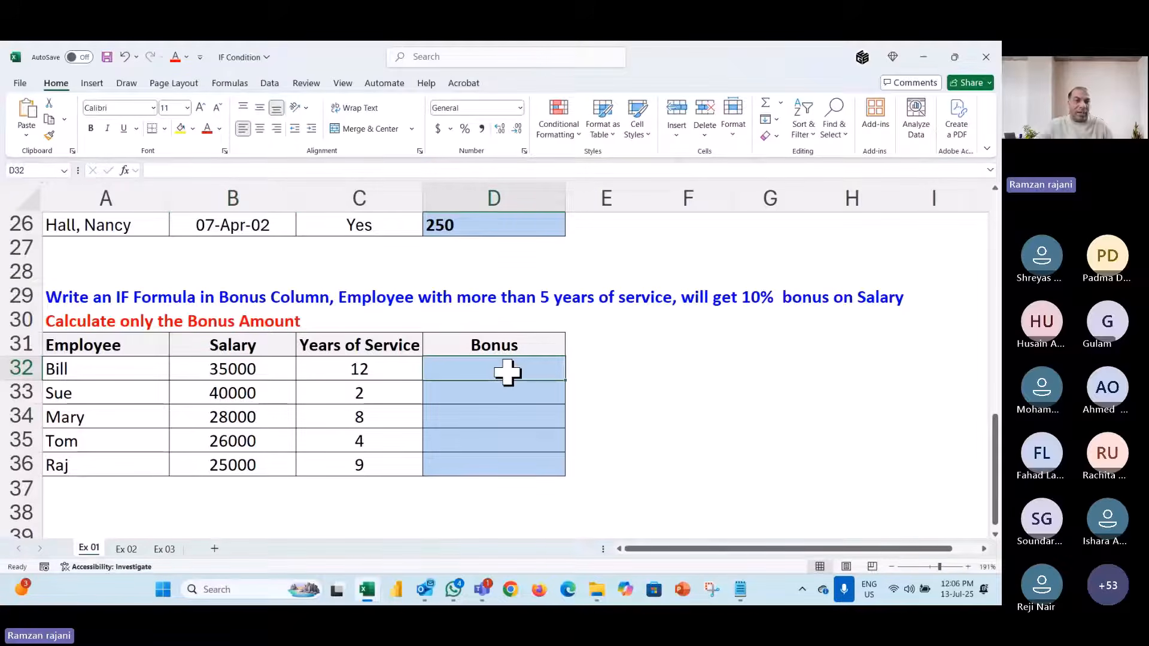
ctrl+scroll(100, 274, up, 4)
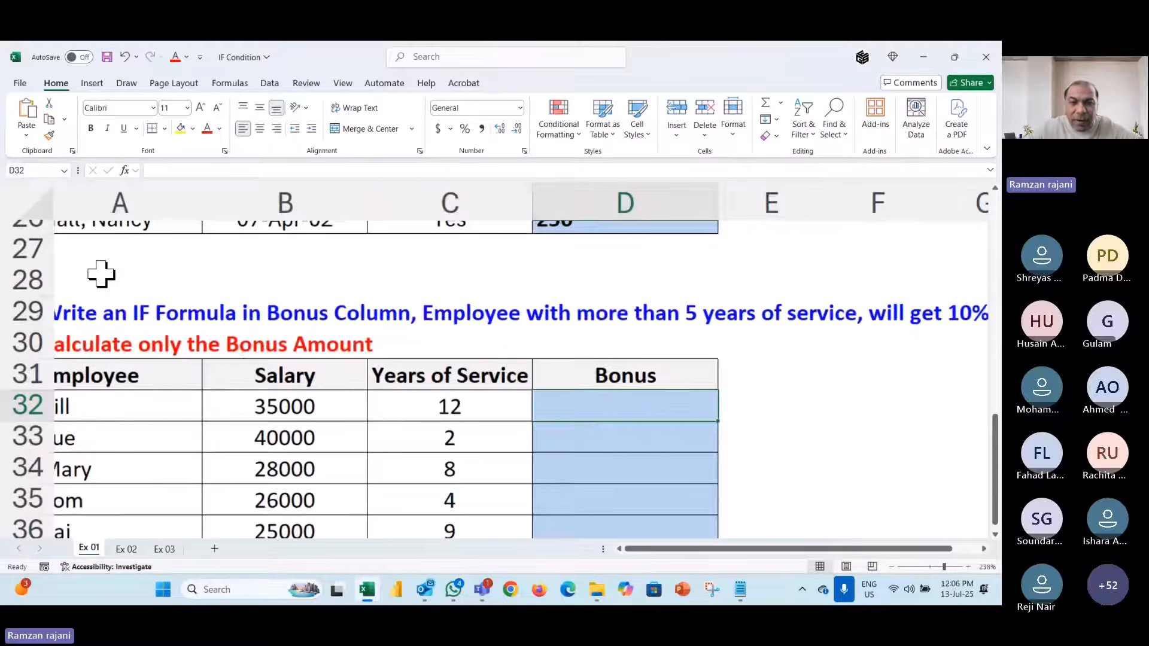
scroll(402, 411, down, 1)
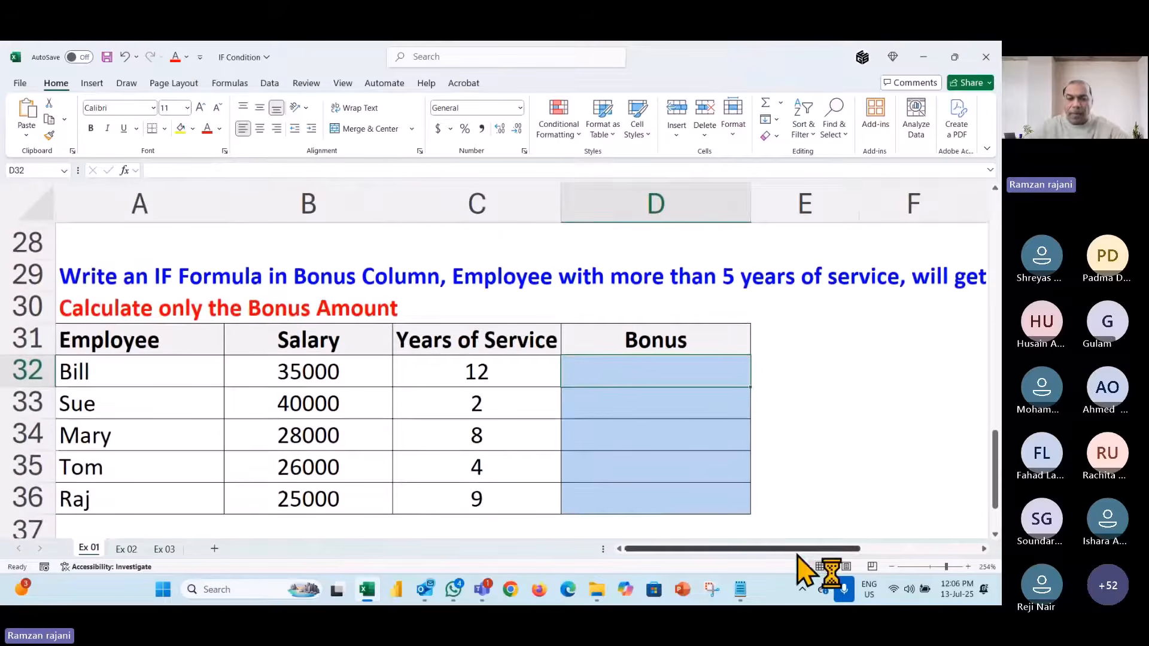
text(=if()
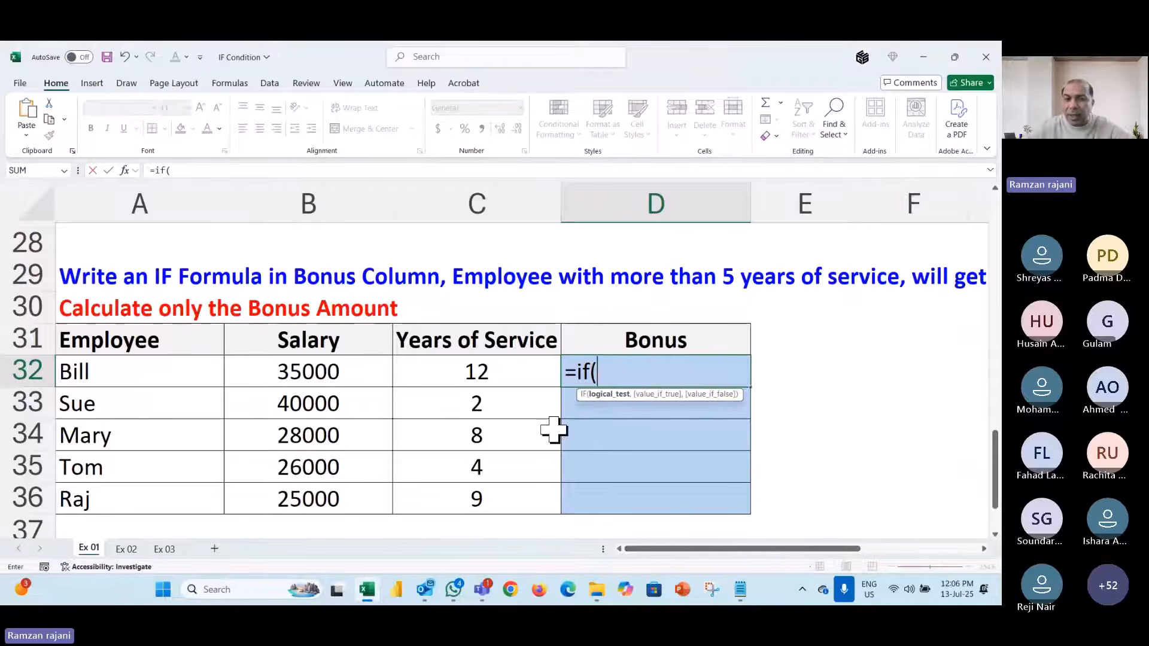
- Enter =IF(C32>5,B32*10%,"Sorry") in D32 to give the bonus or Sorry
click(516, 372)
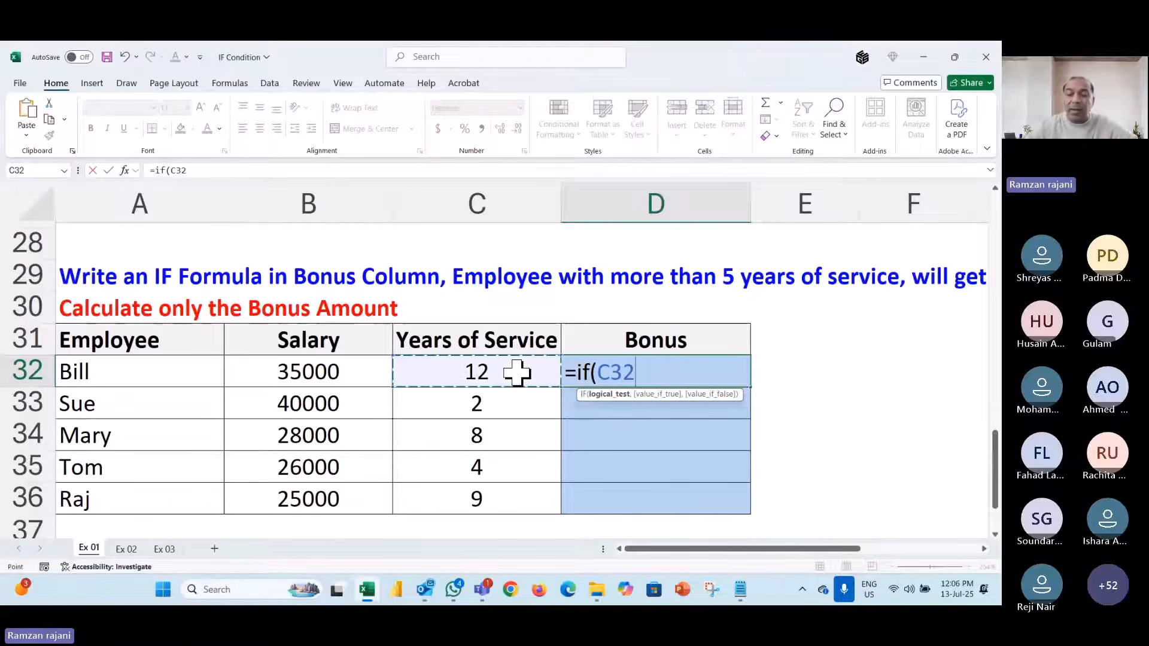
text(>)
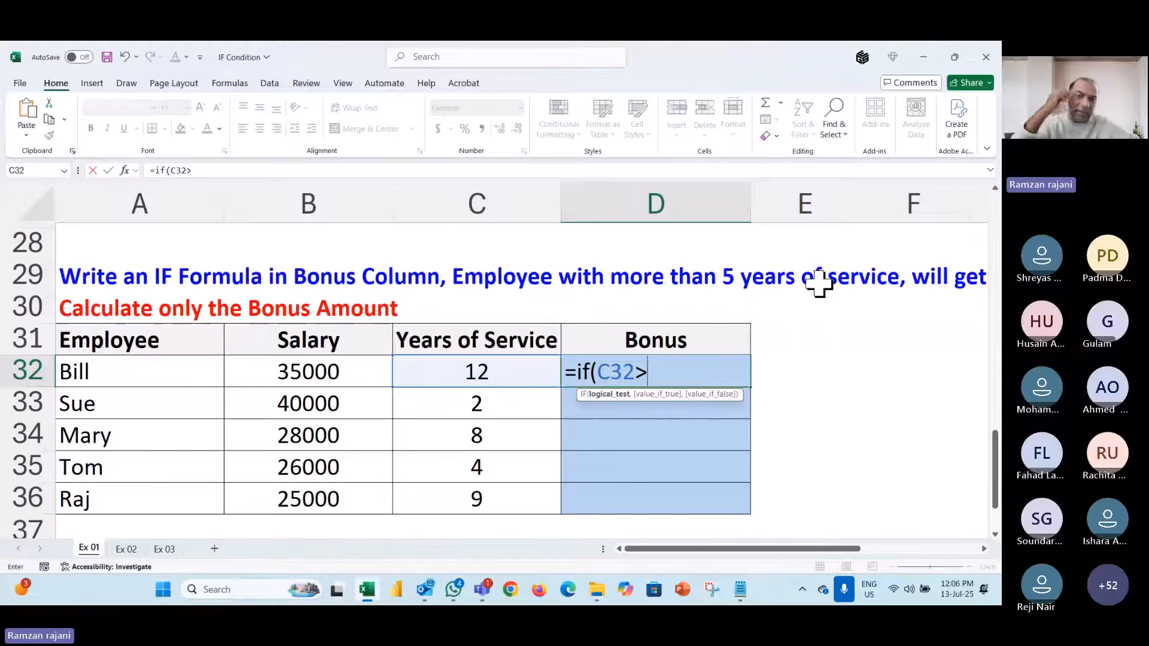
text(5)
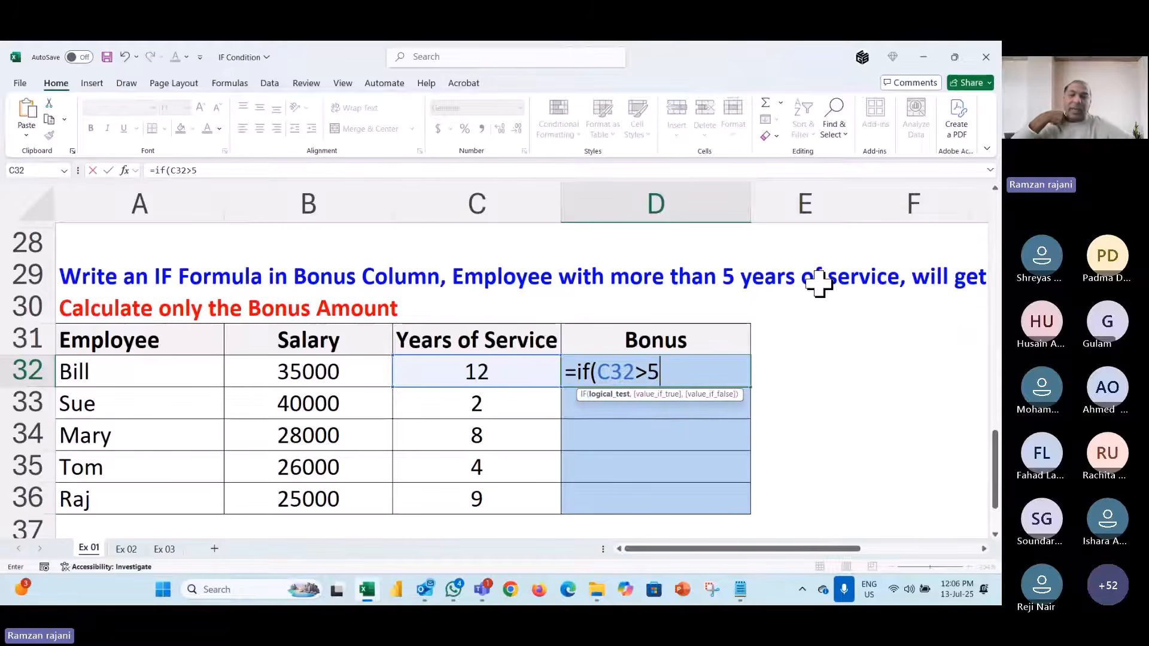
text(,)
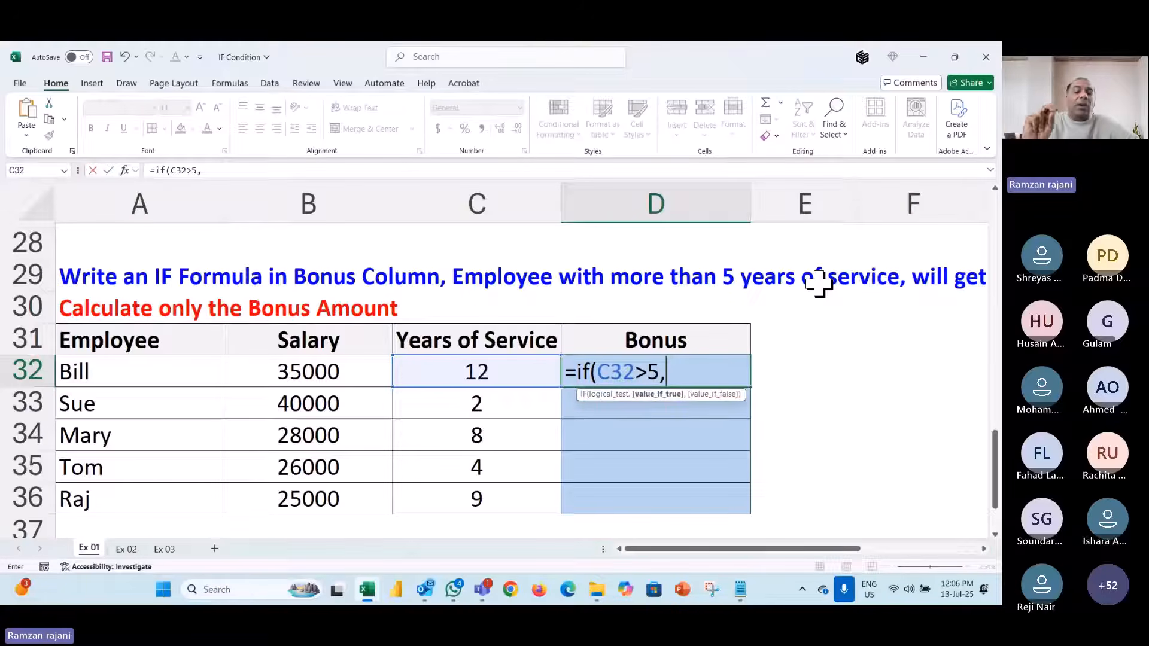
click(351, 375)
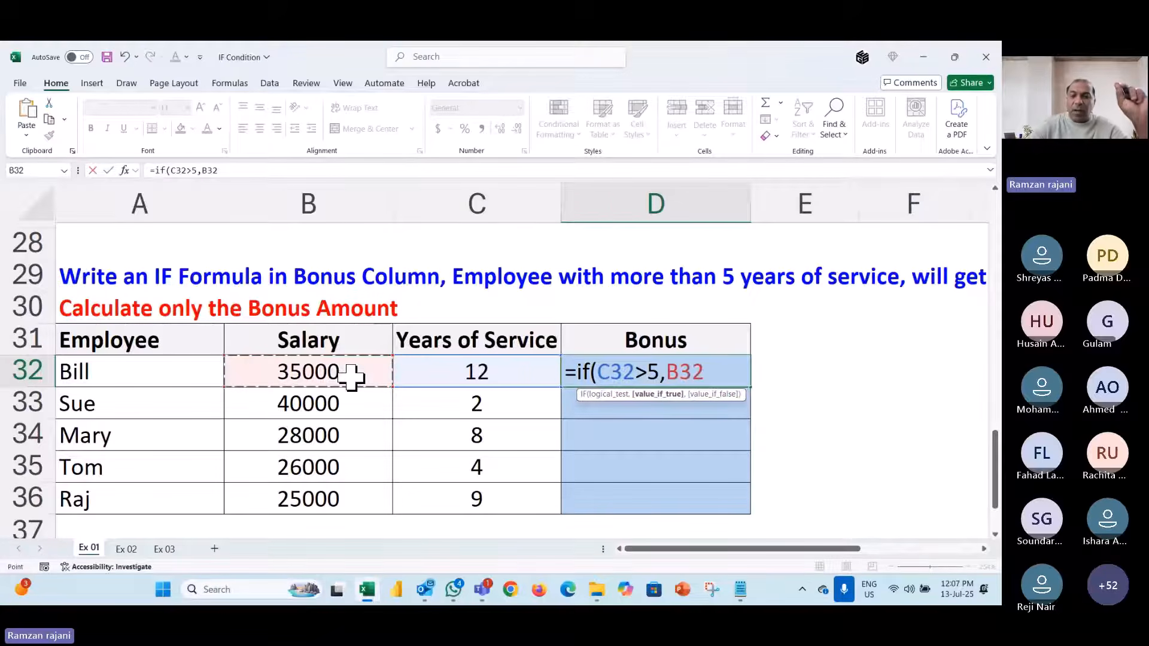
text(*10)
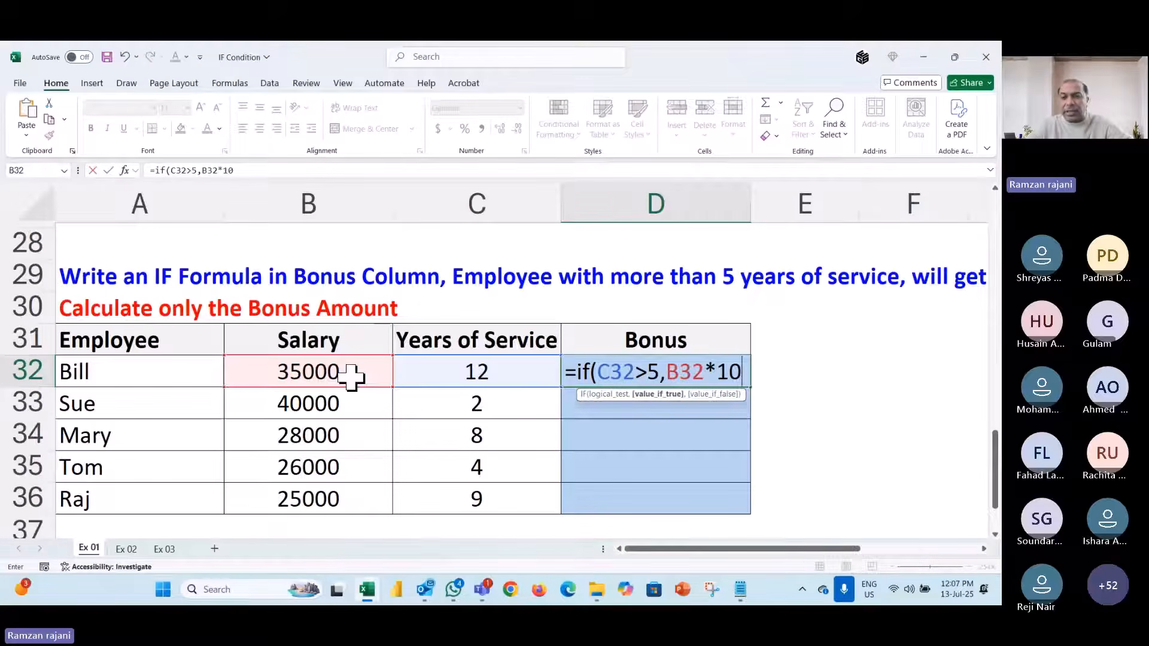
text(%)
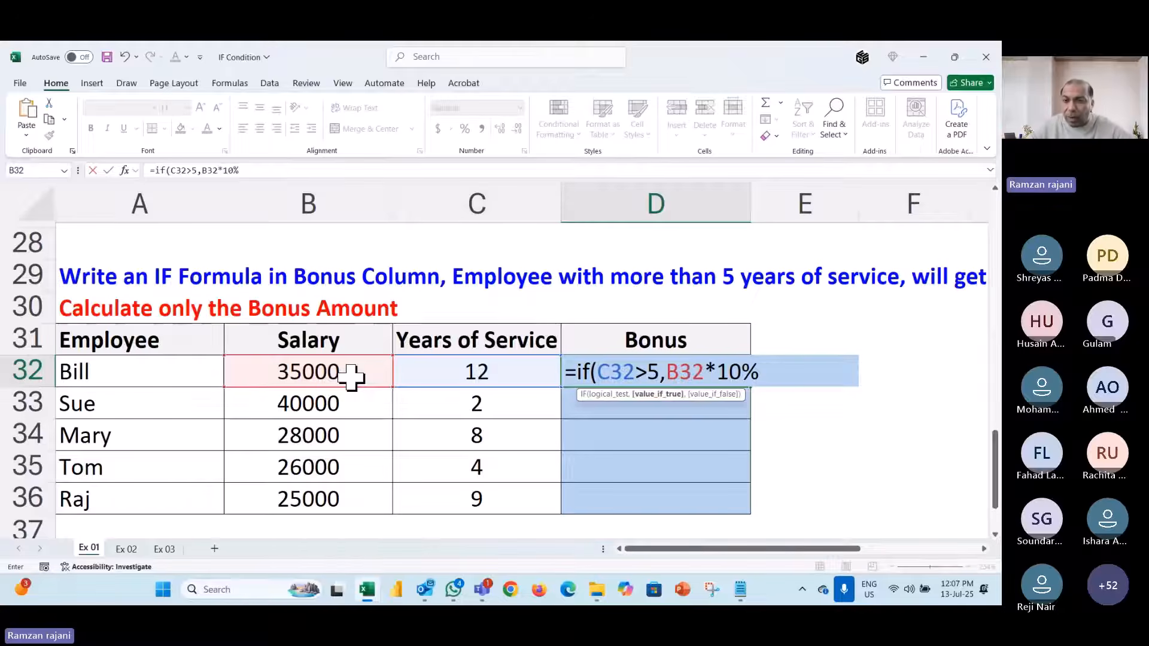
text(,)
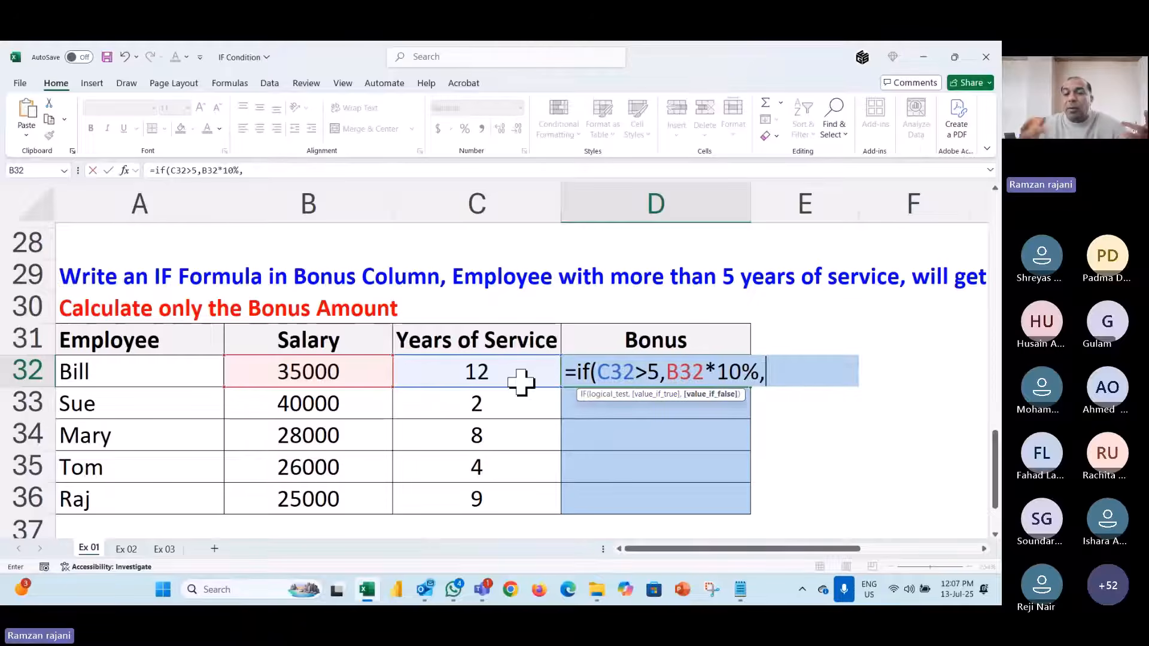
text("Sorry)
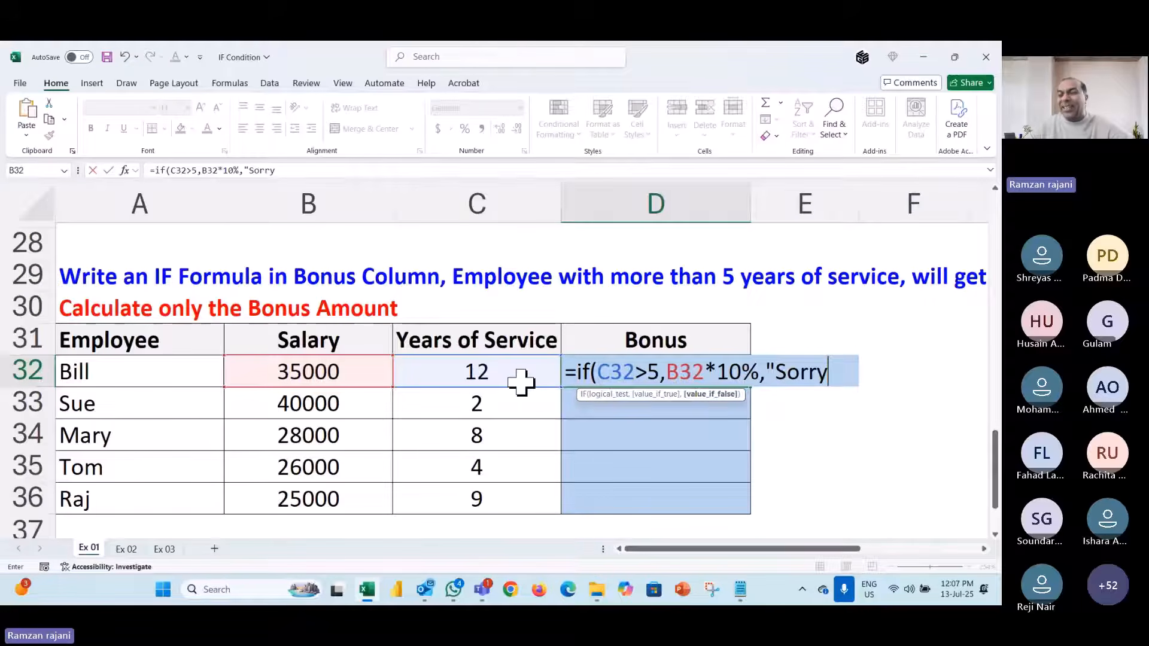
text(")
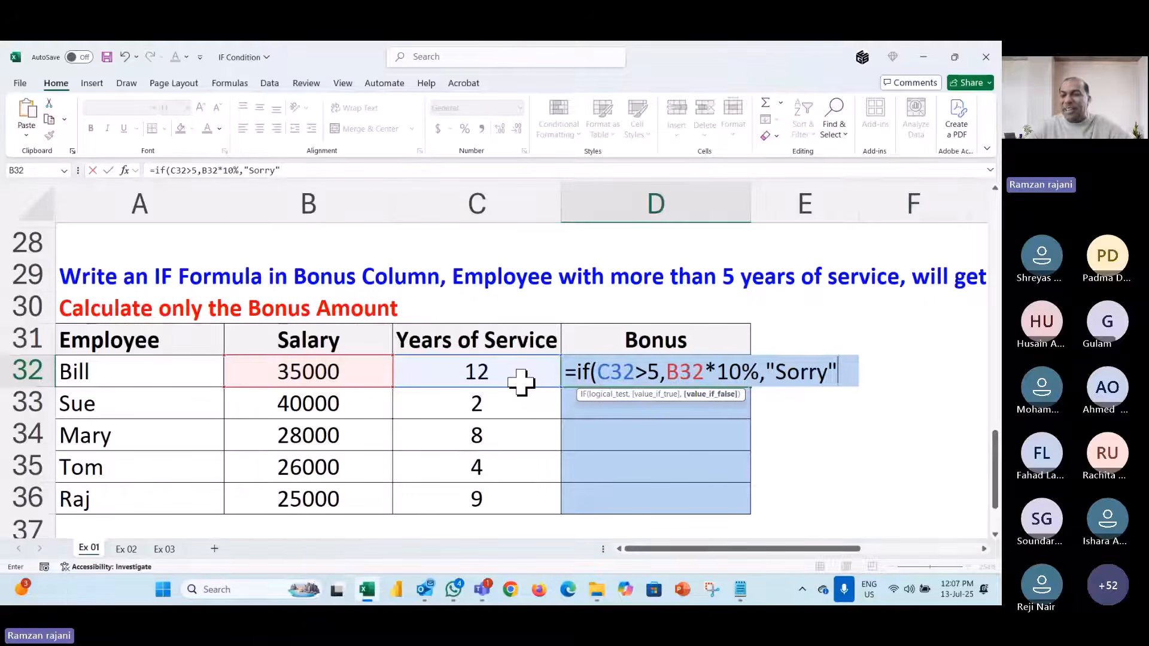
text())
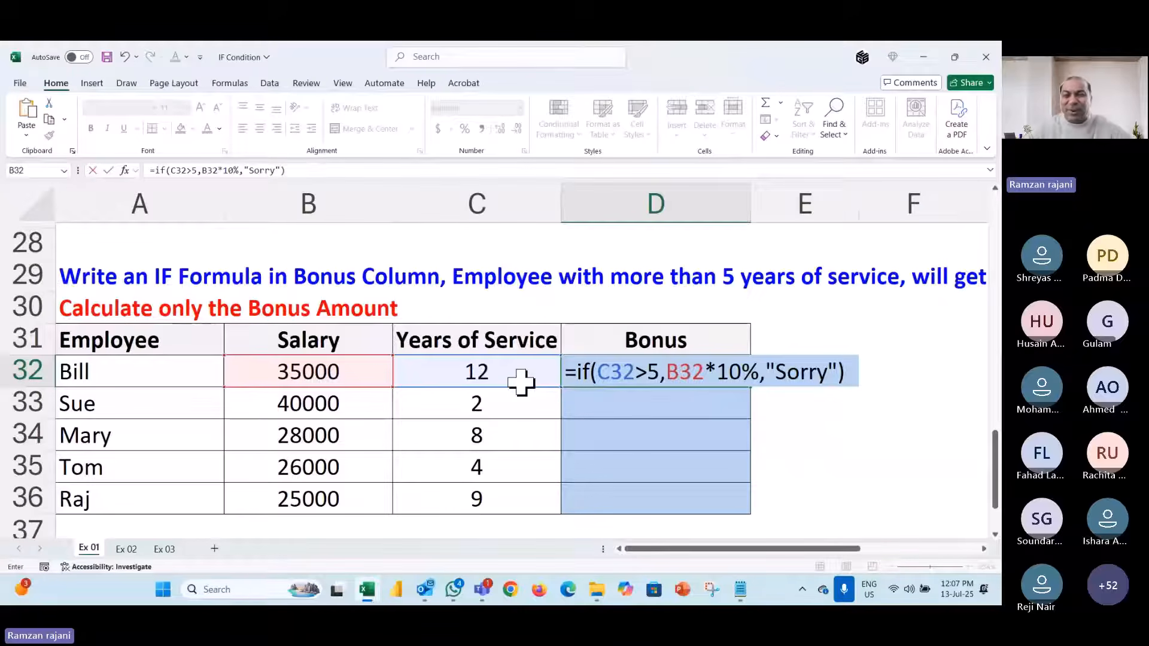
key(Return)
- Fill the bonus formula down to D36 (3500, Sorry, 2800, Sorry, 2500) and compare Sue's and Tom's results
key(Up)
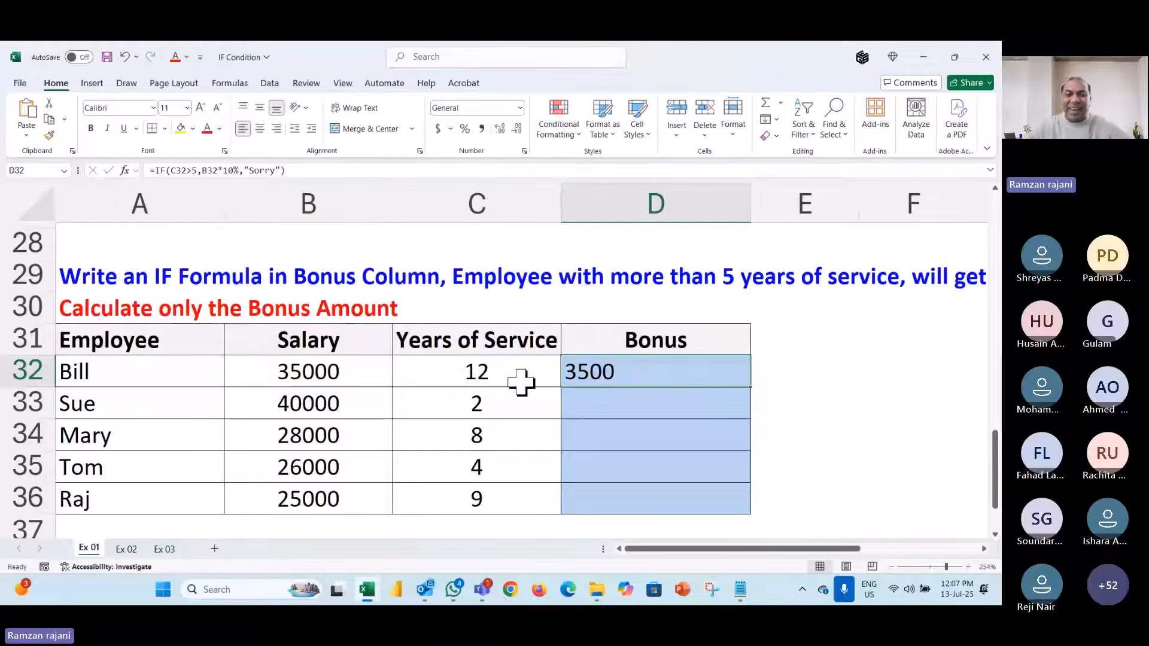
double_click(673, 367)
key(Escape)
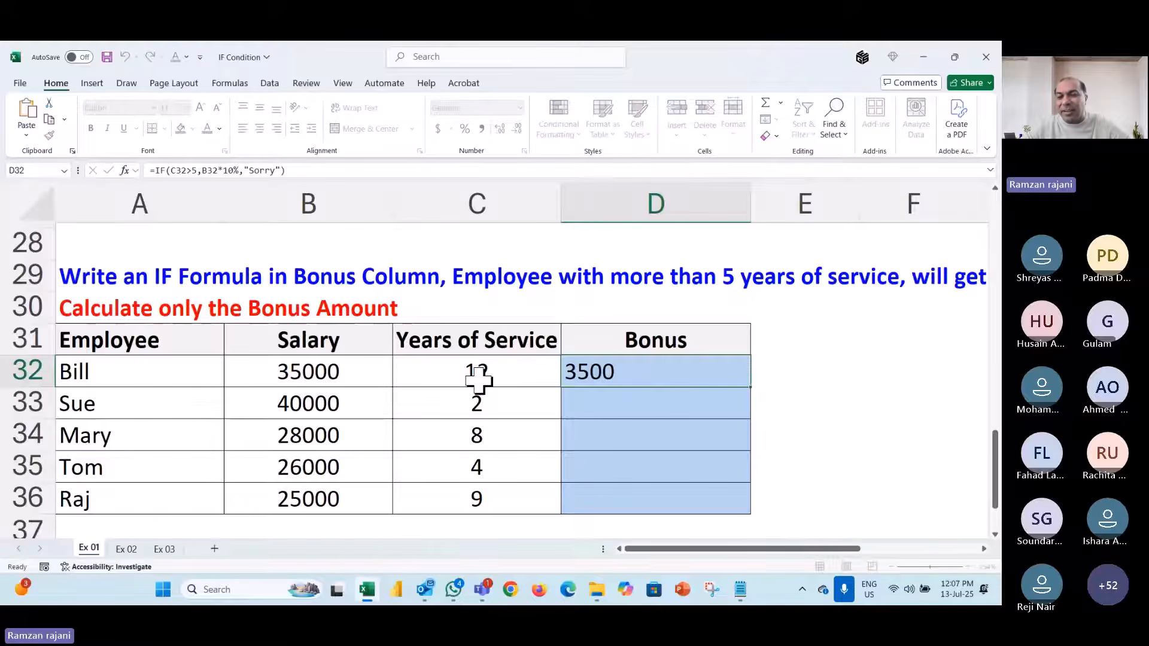
double_click(750, 388)
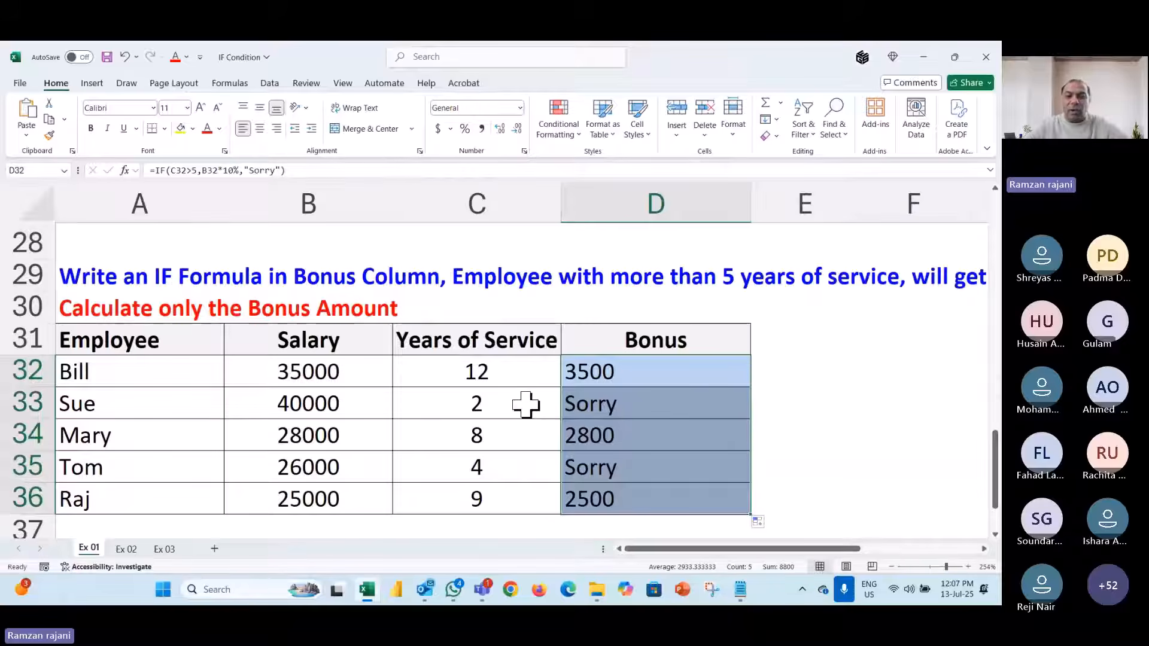
click(500, 409)
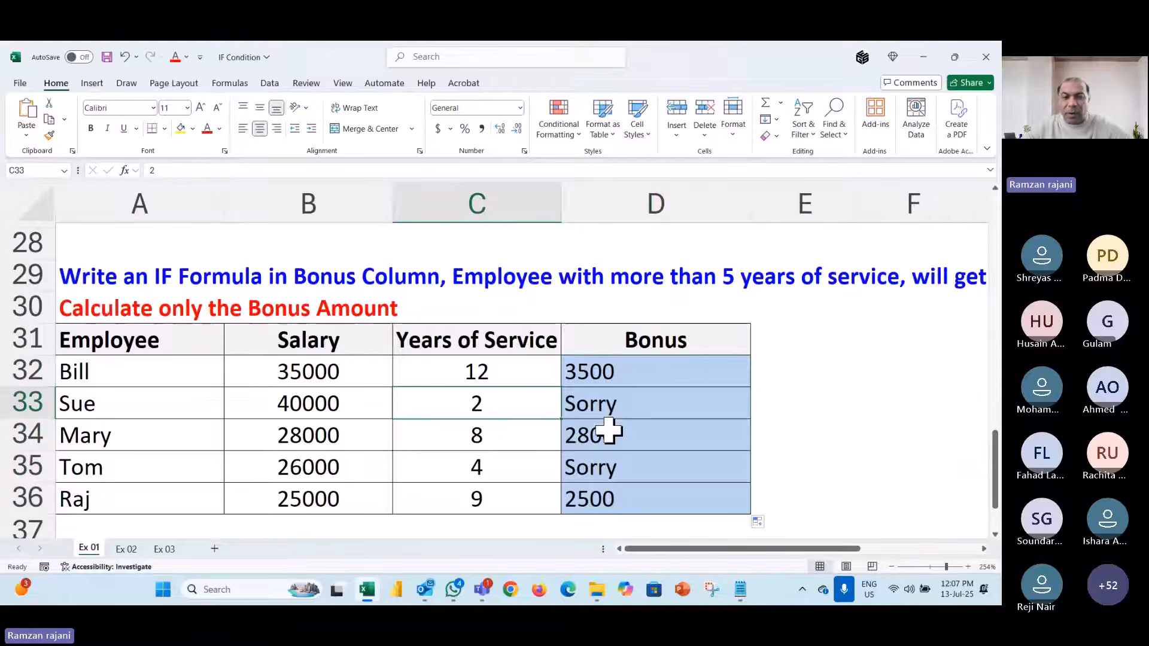
ctrl+click(500, 467)
ctrl+click(610, 468)
ctrl+click(623, 406)
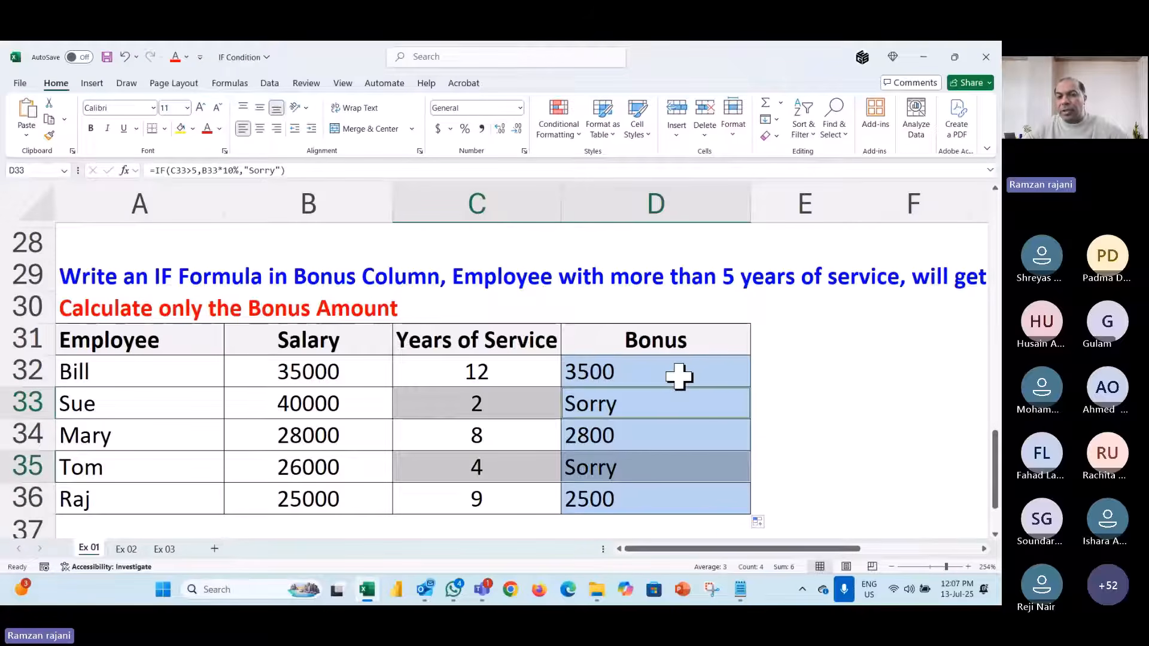
click(708, 364)
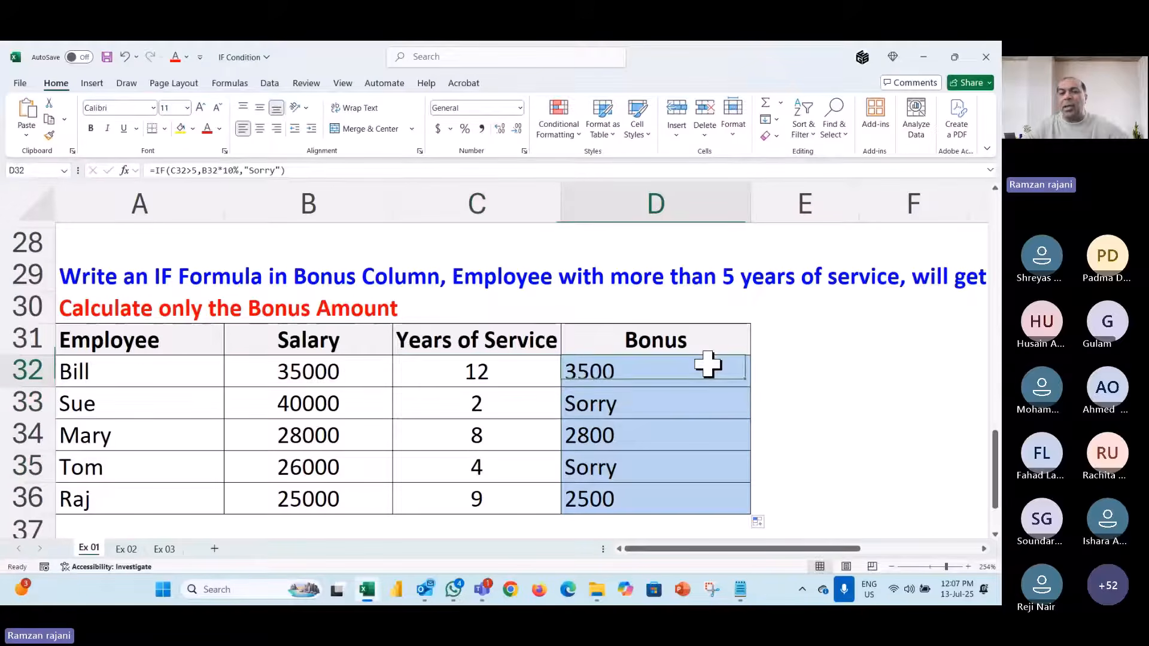
double_click(708, 364)
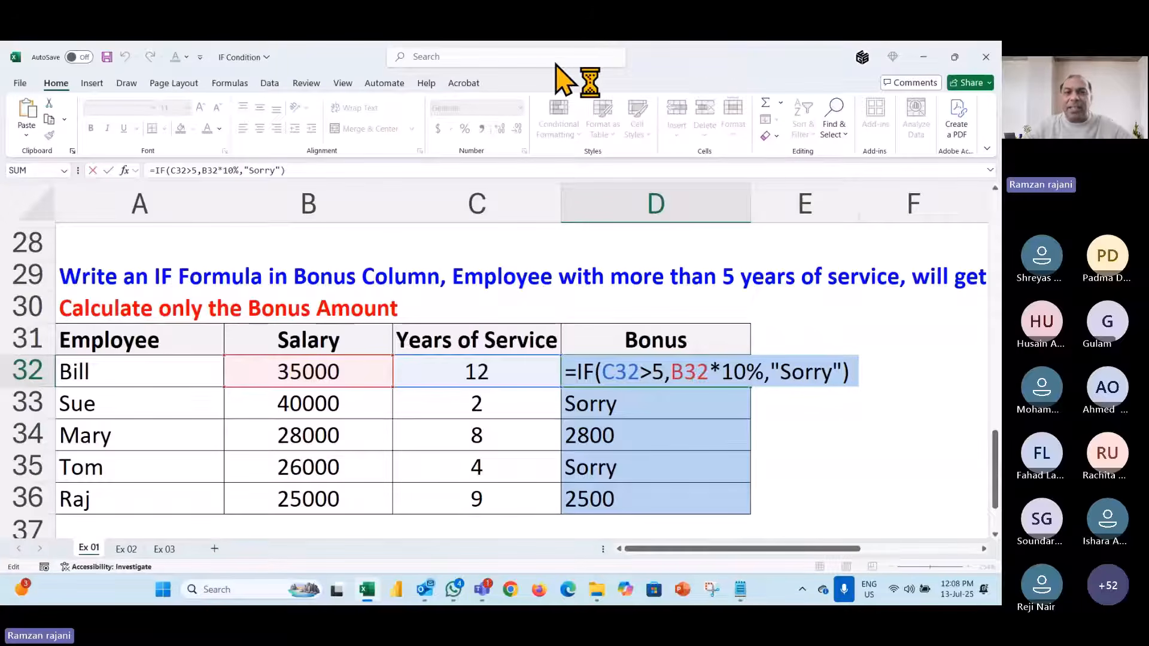
- Replace the false result "Sorry" with "After " and apply the formula to D32:D36
click(626, 64)
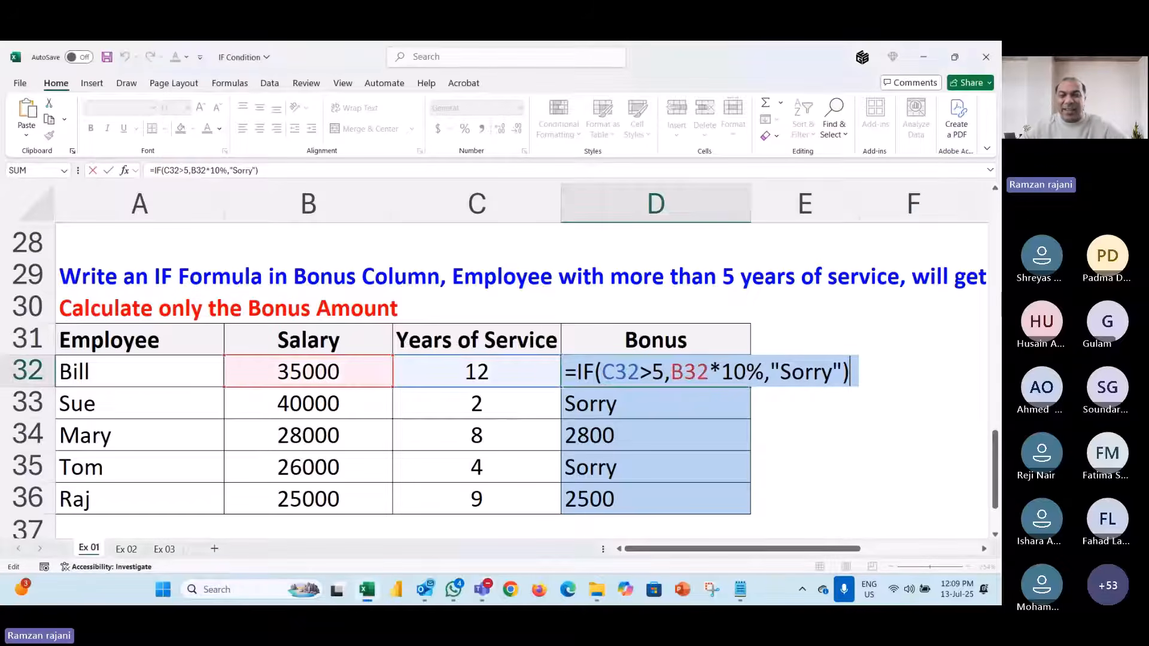
key(Escape)
key(Right)
key(Right)
key(Right)
key(Right)
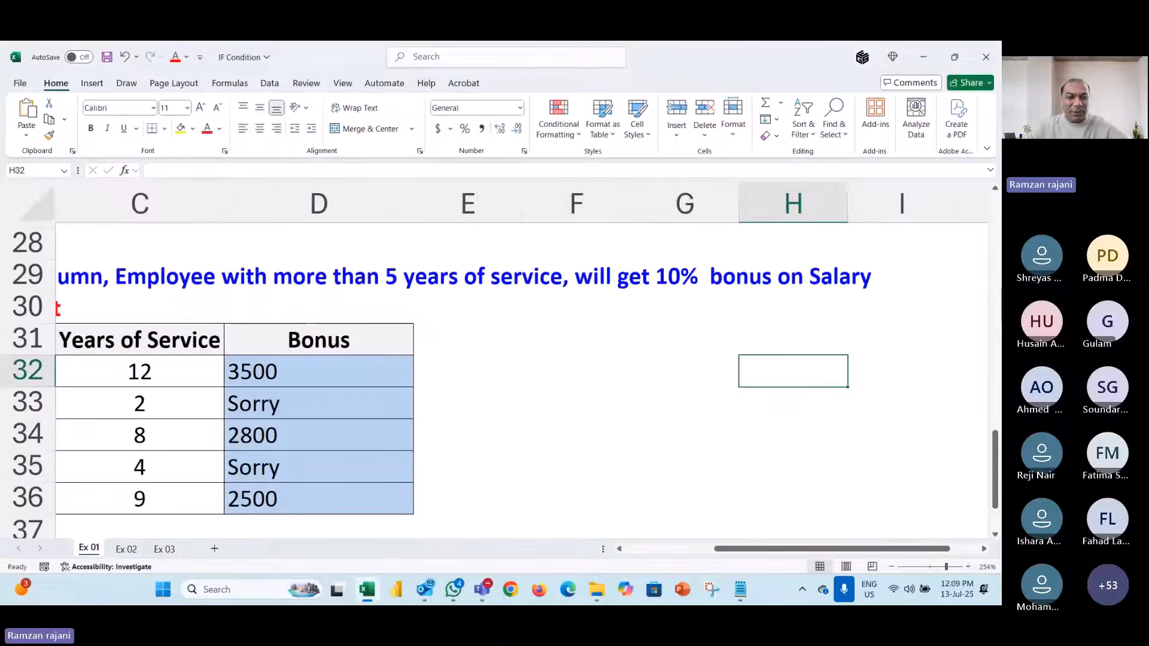
key(Left)
key(Left)
key(Left)
key(Left)
key(Left)
key(Right)
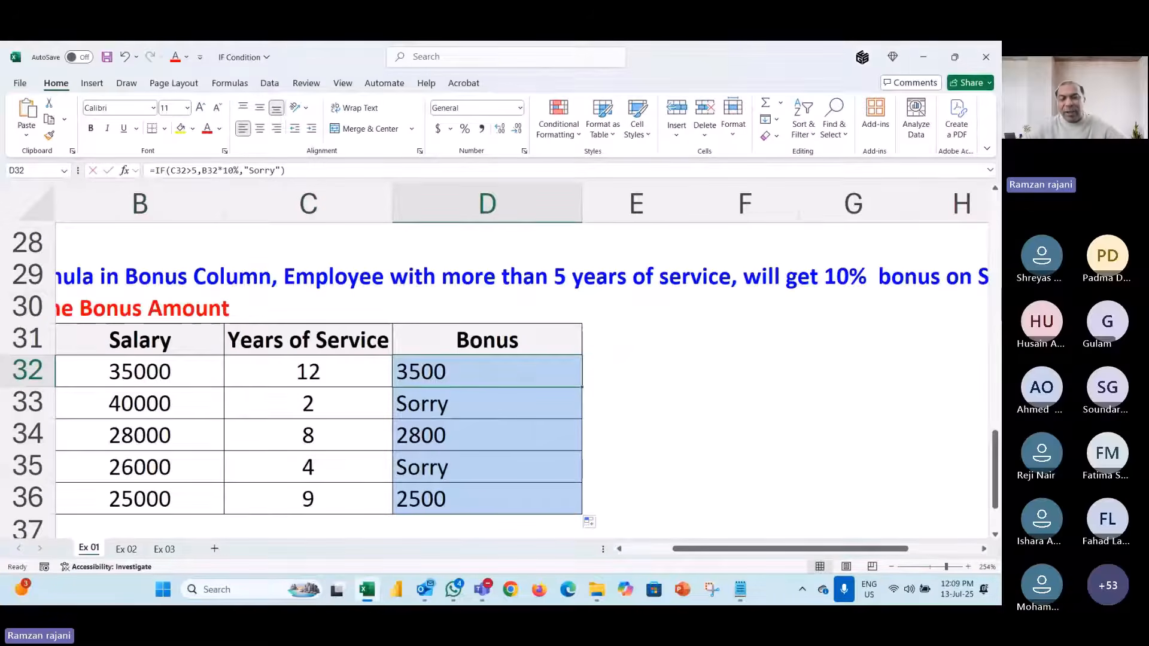
key(F2)
key(BackSpace)
key(BackSpace)
key(BackSpace)
key(BackSpace)
key(BackSpace)
key(BackSpace)
key(BackSpace)
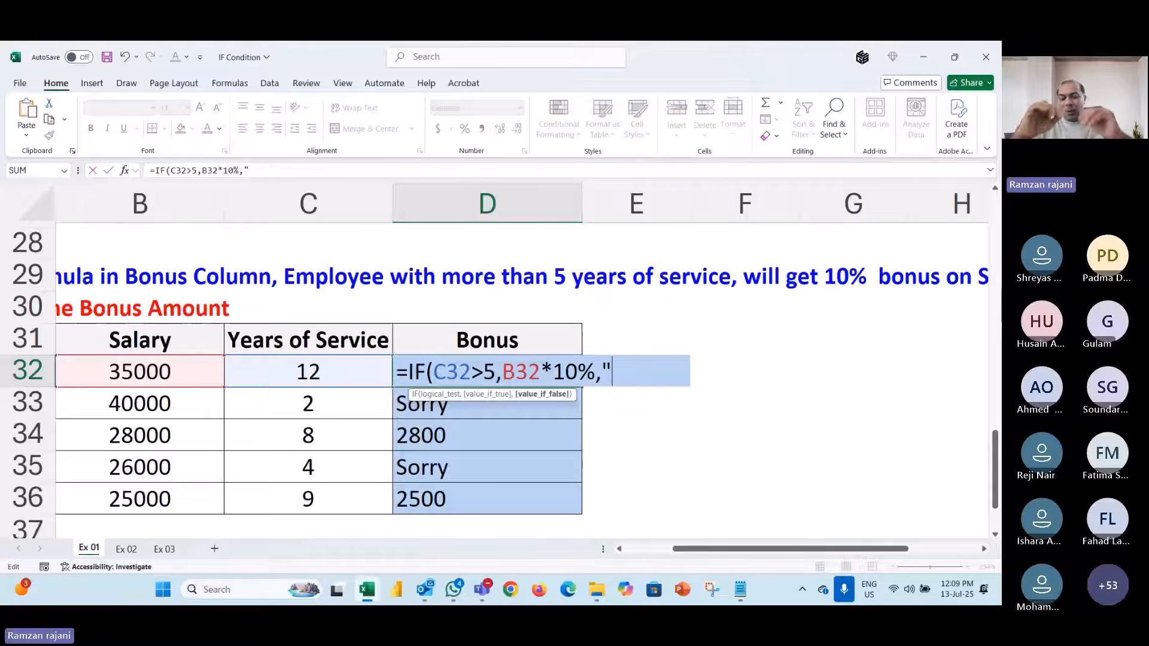
key(BackSpace)
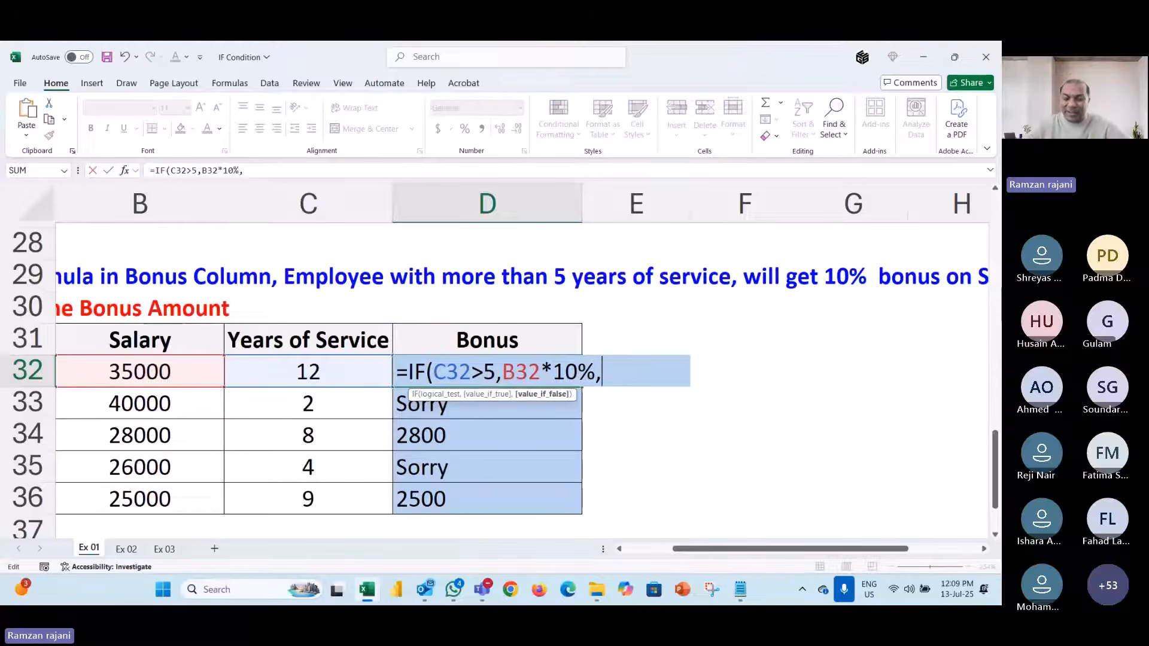
text("Aft)
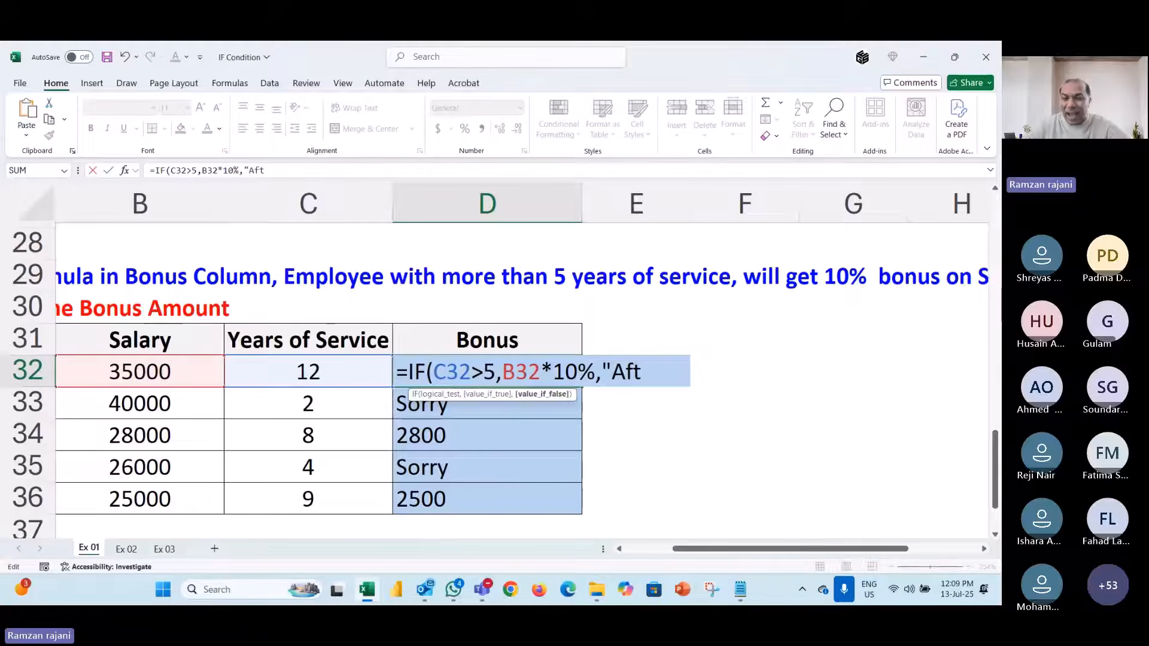
text(er ")
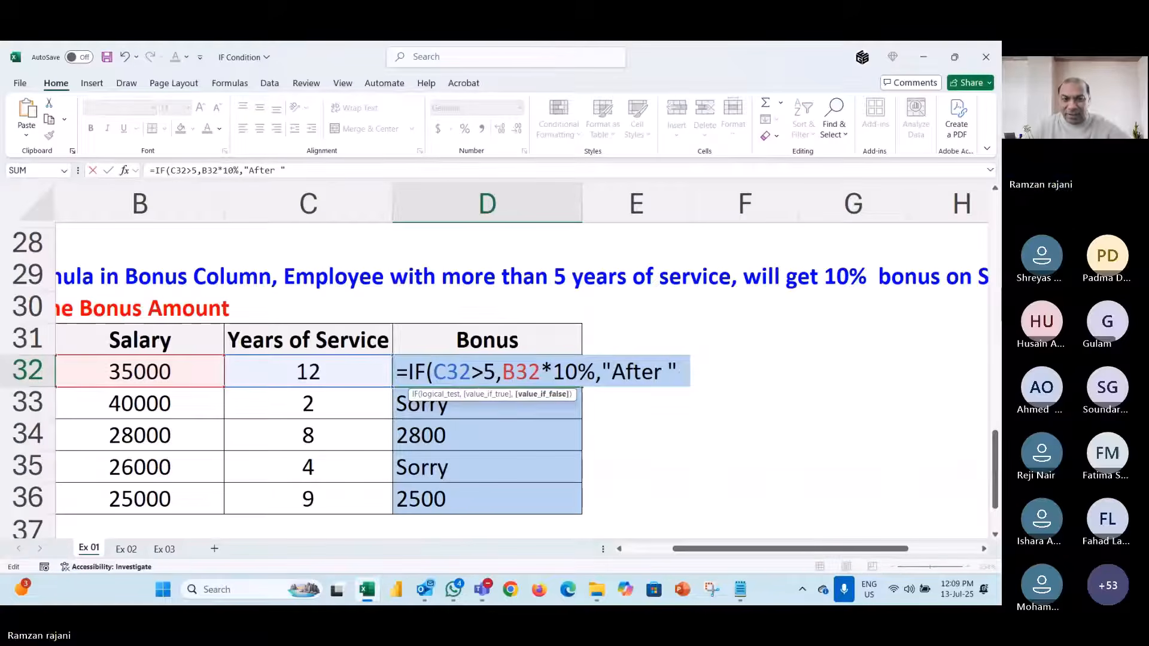
key(ctrl+Return)
key(Return)
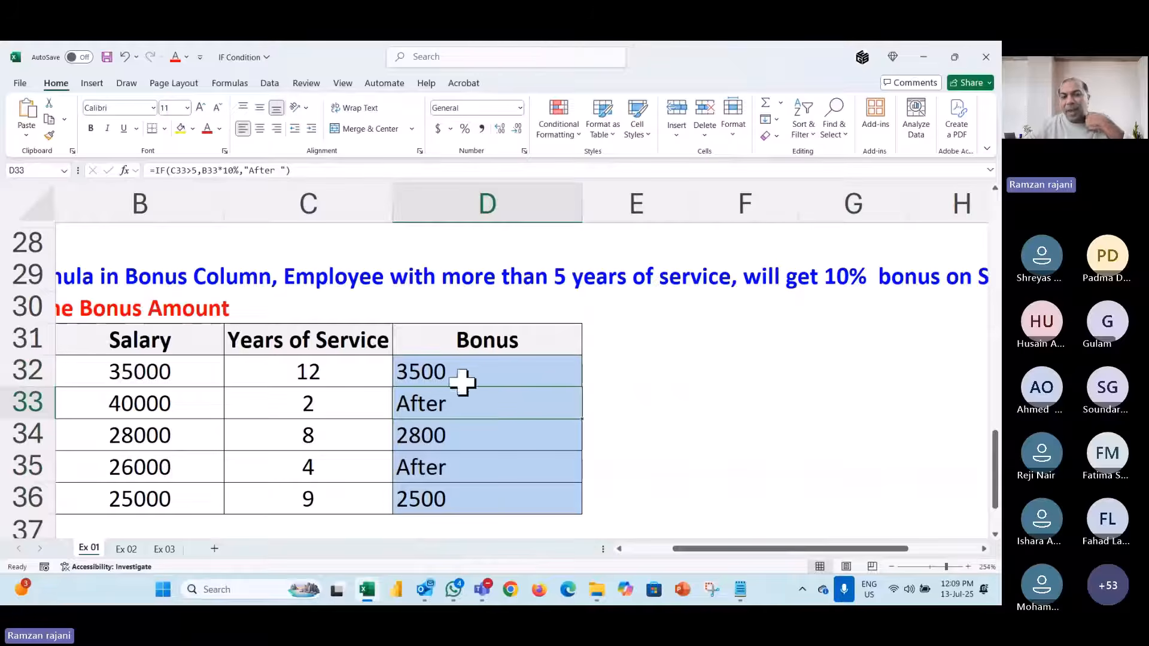
double_click(487, 371)
- Append the remaining years, 5-C32, to the "After " text and fill the formula down the Bonus column
click(683, 370)
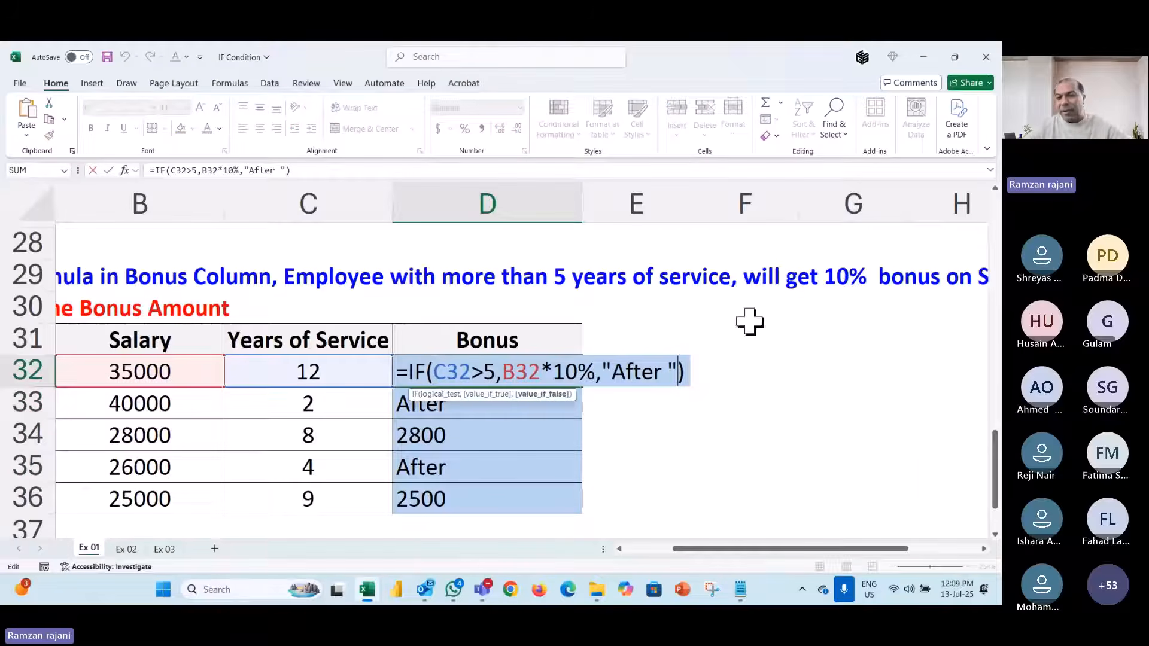
text(&)
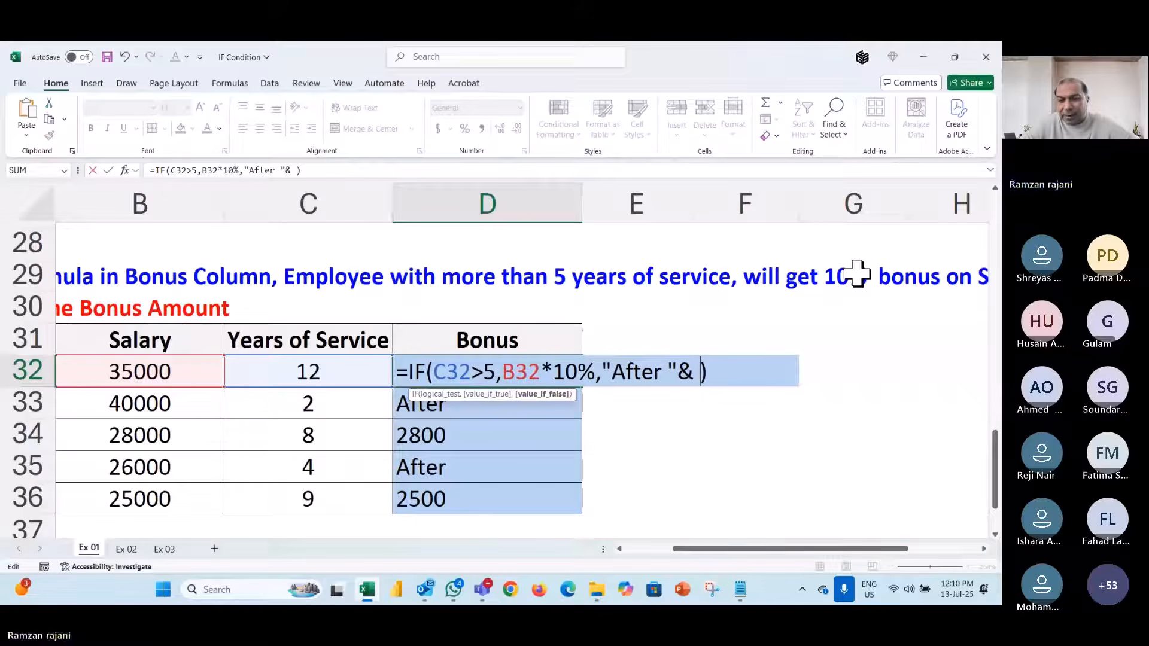
text(5-)
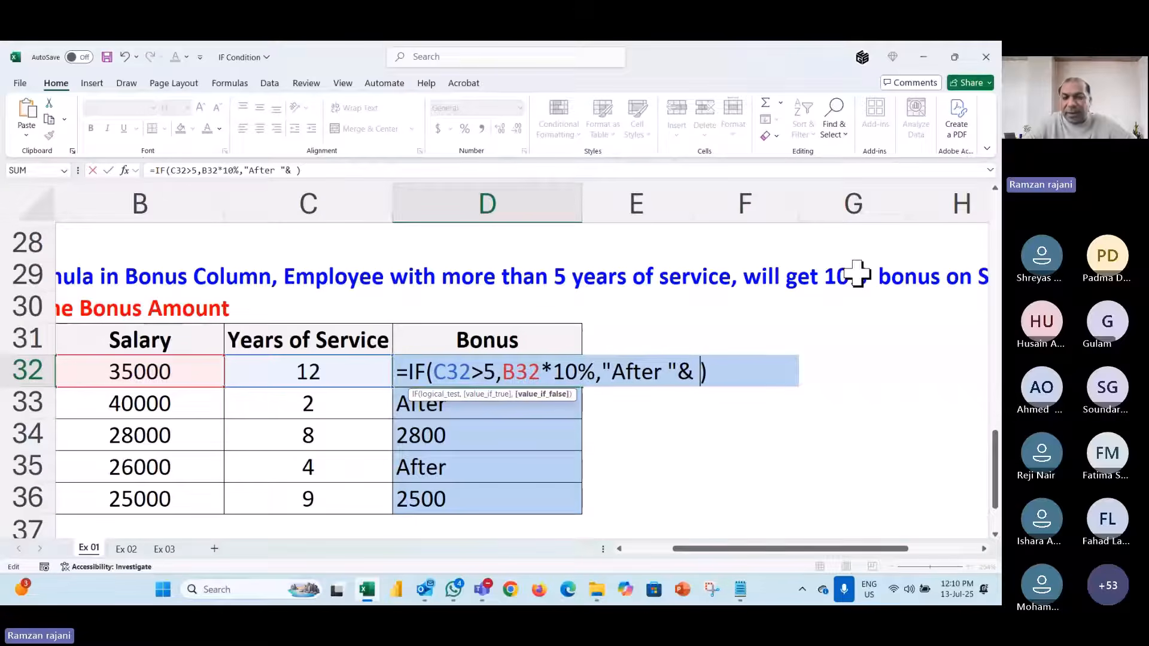
click(332, 362)
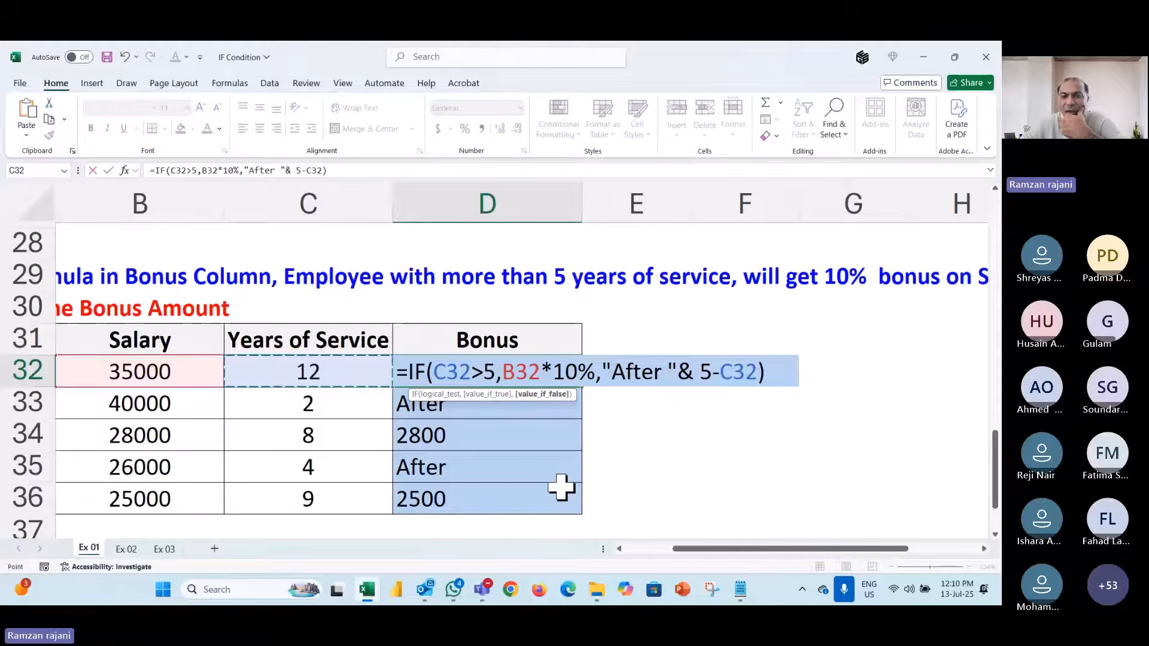
text())
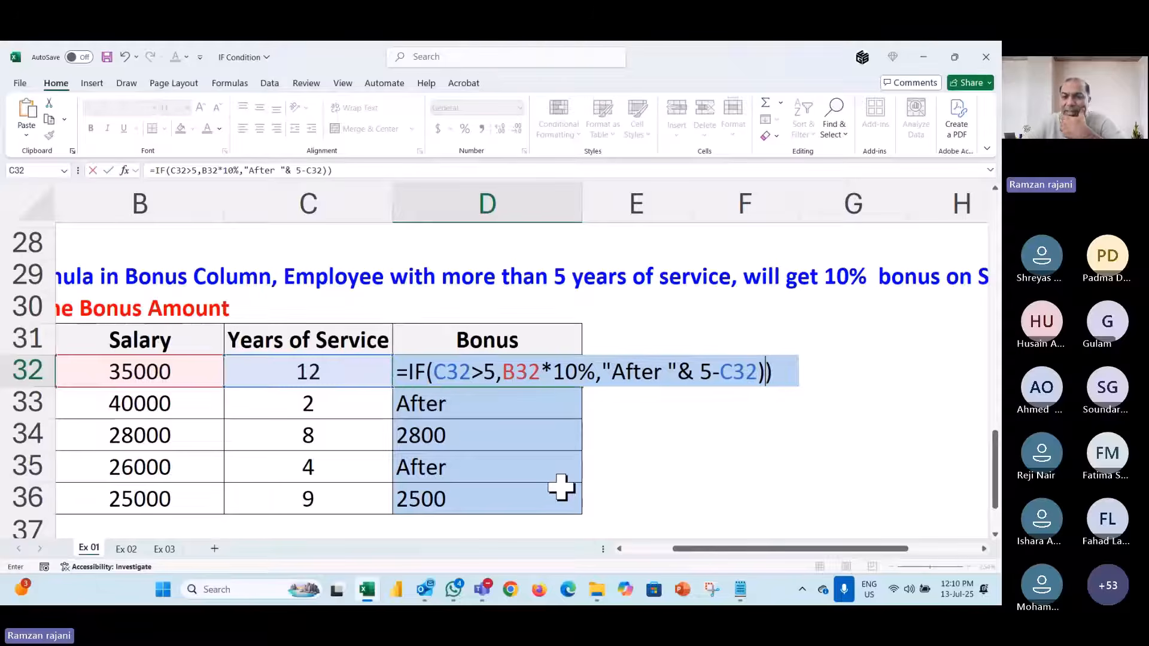
key(BackSpace)
key(Return)
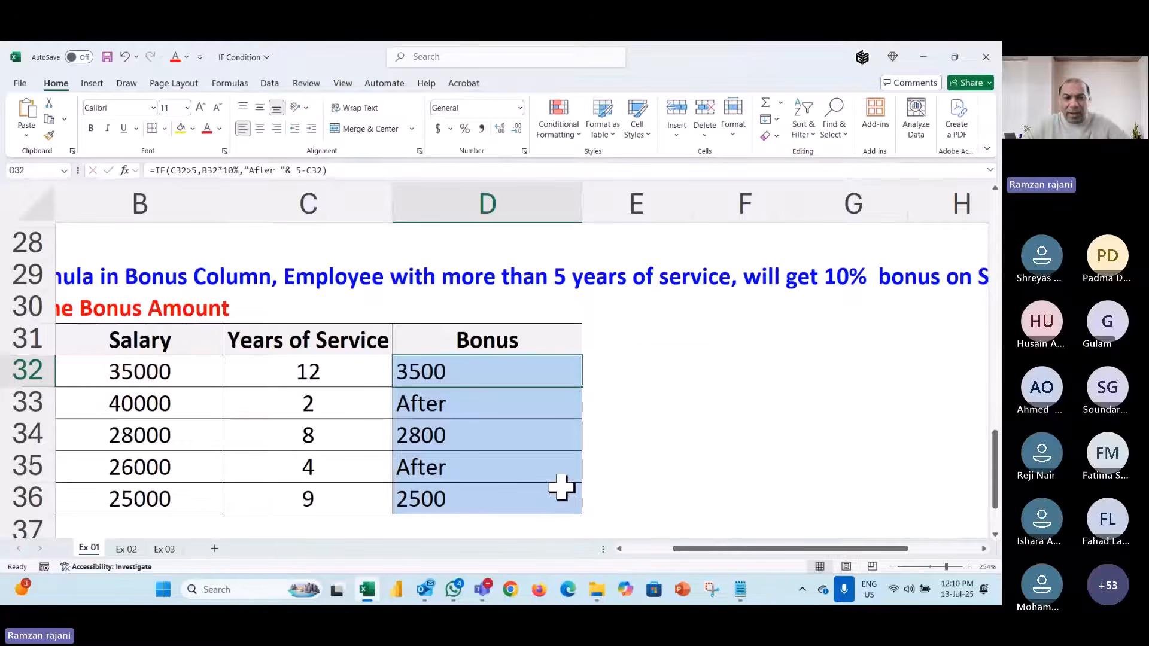
key(ctrl+d)
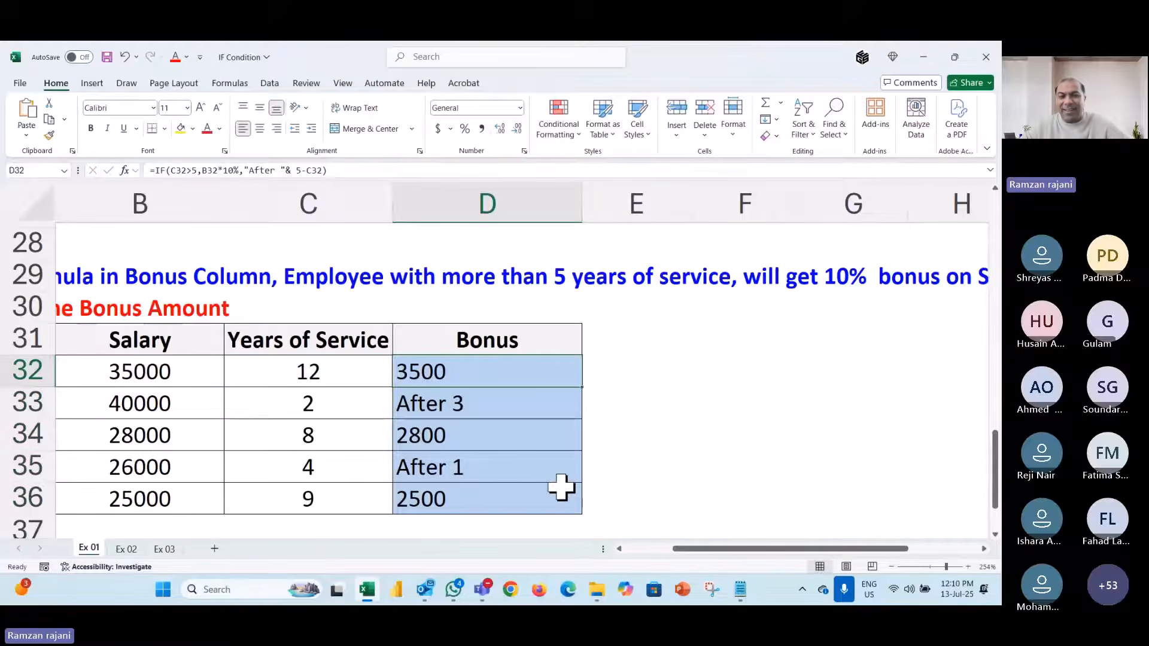
- Add & " Years" to the false part so D32:D36 show After 3 Years and After 1 Years
key(F2)
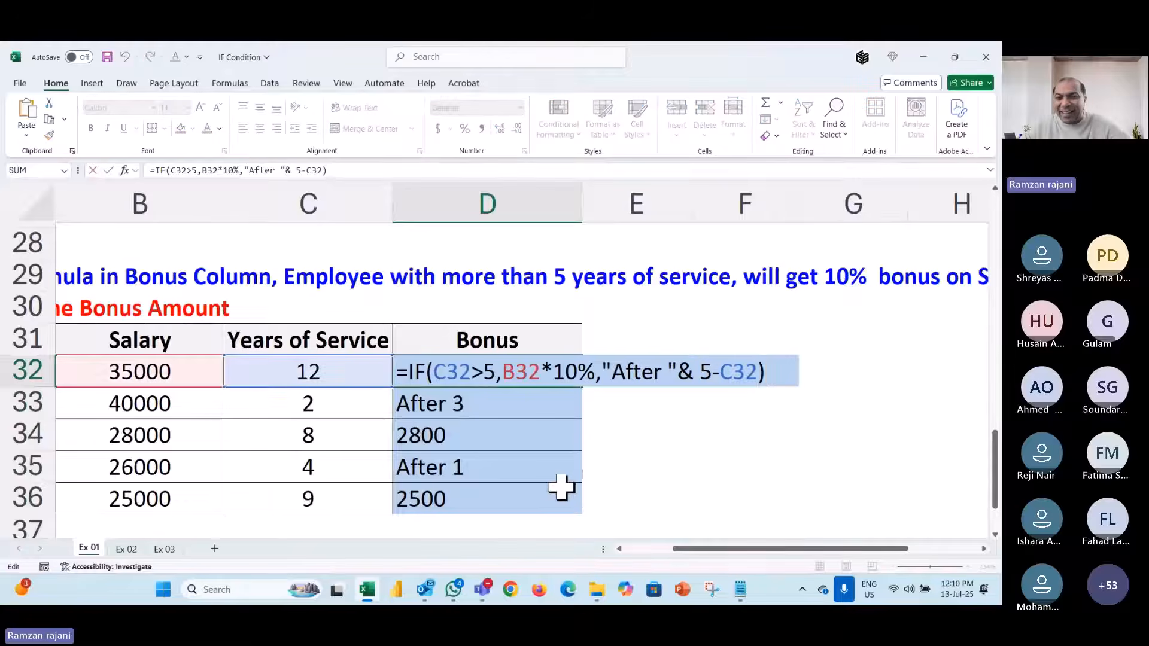
text(& " )
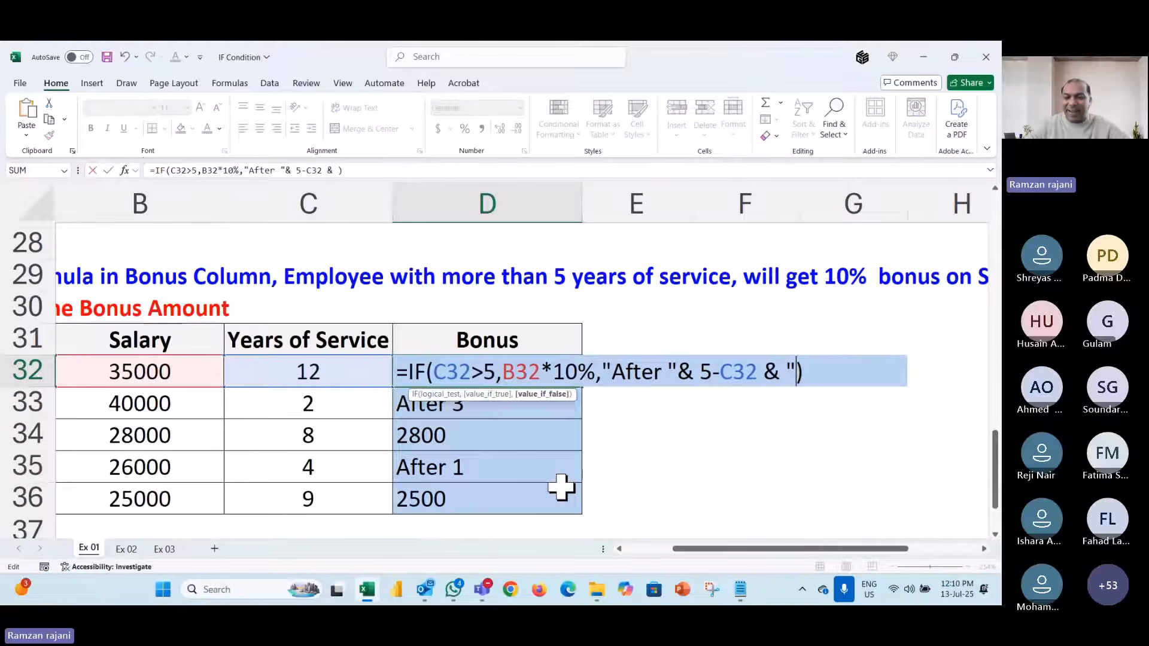
text(Years)
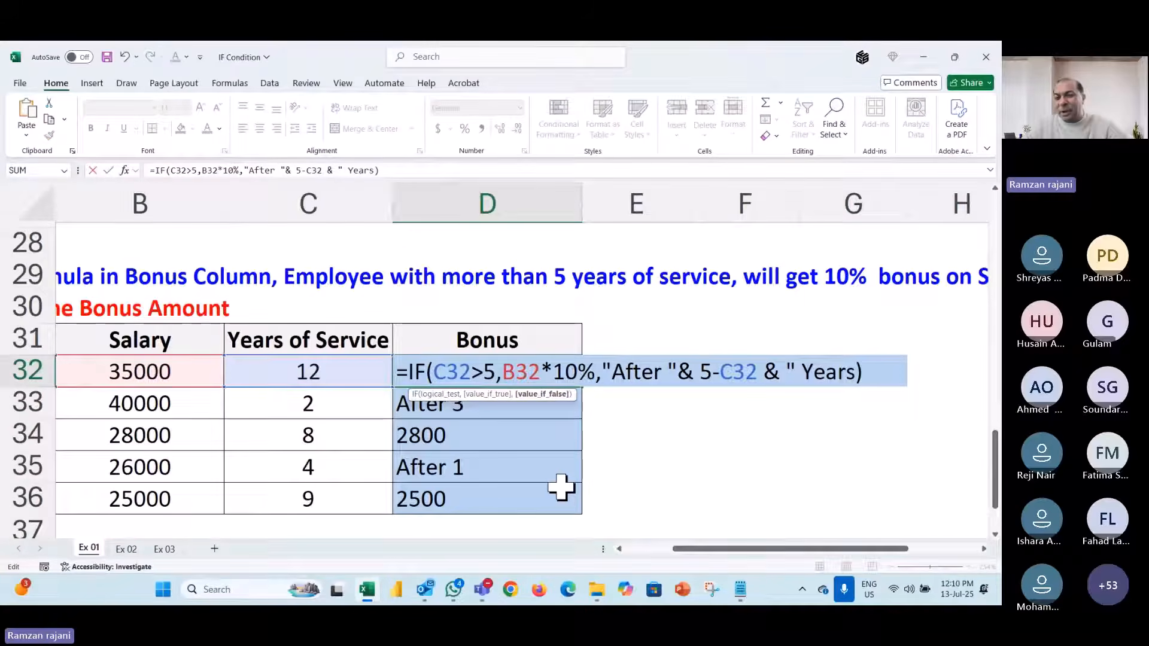
text(")
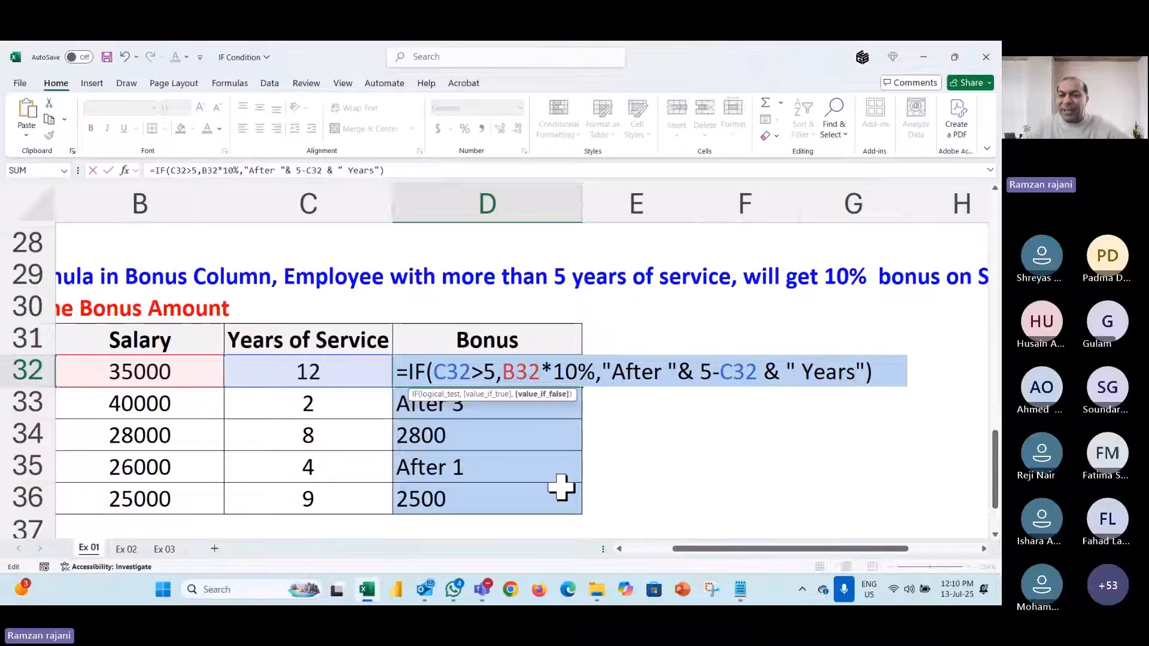
key(ctrl+Return)
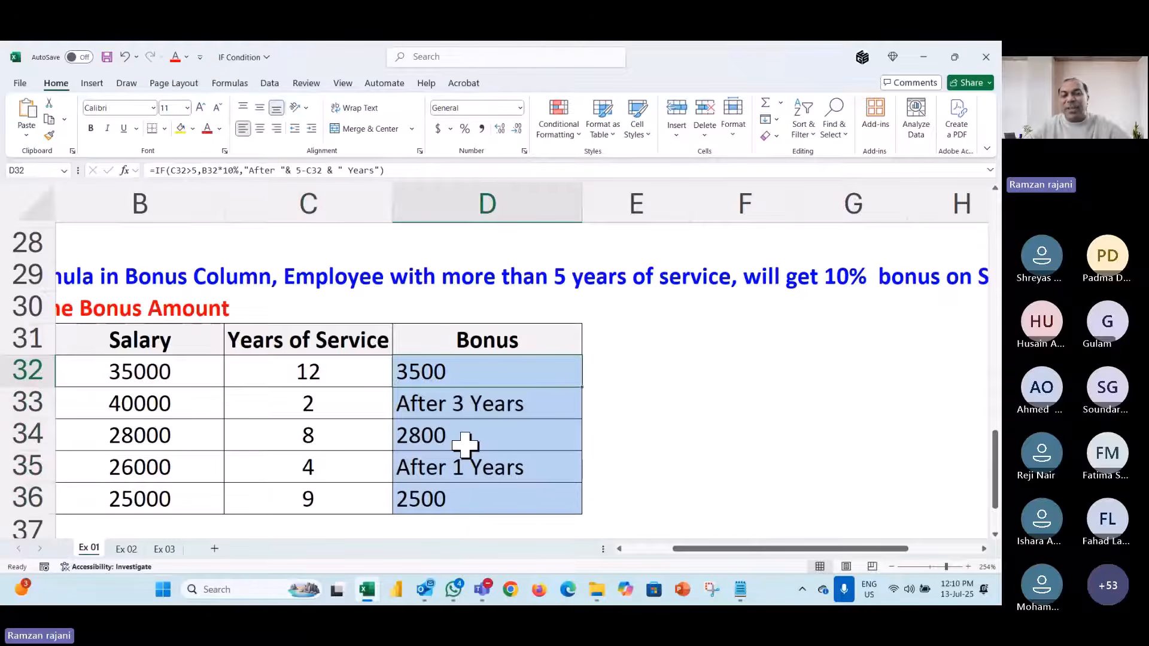
double_click(540, 379)
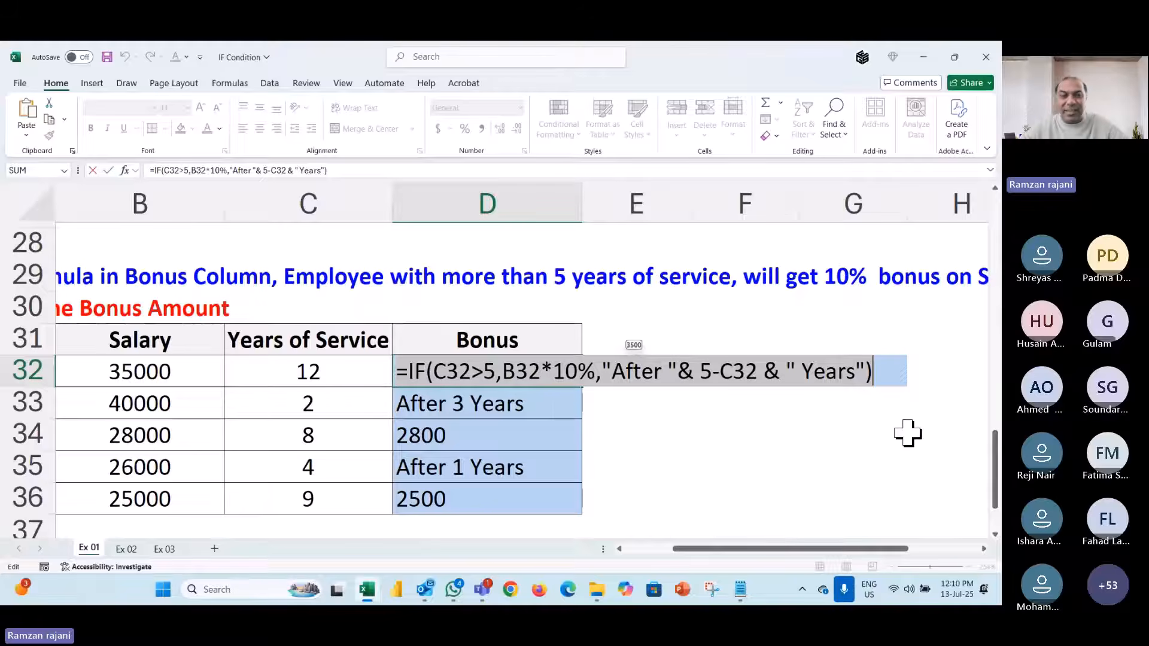
- Commit the D32 Bonus formula and move to the Ex 02 salesperson sheet
key(alt+Tab)
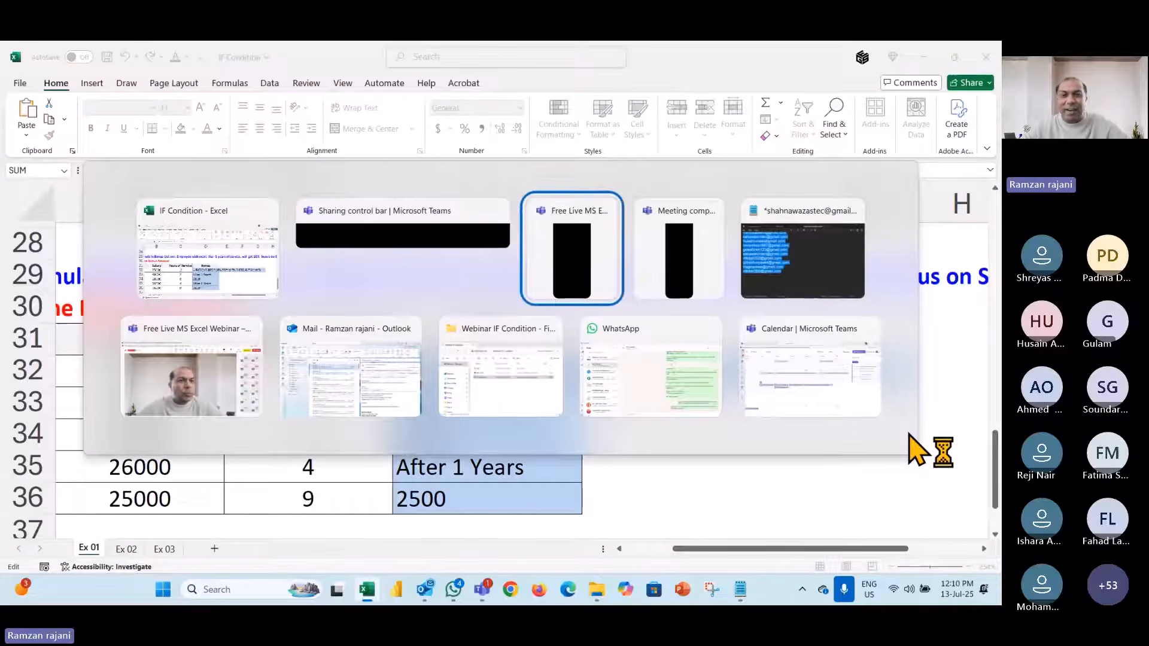
key(alt+shift+Tab)
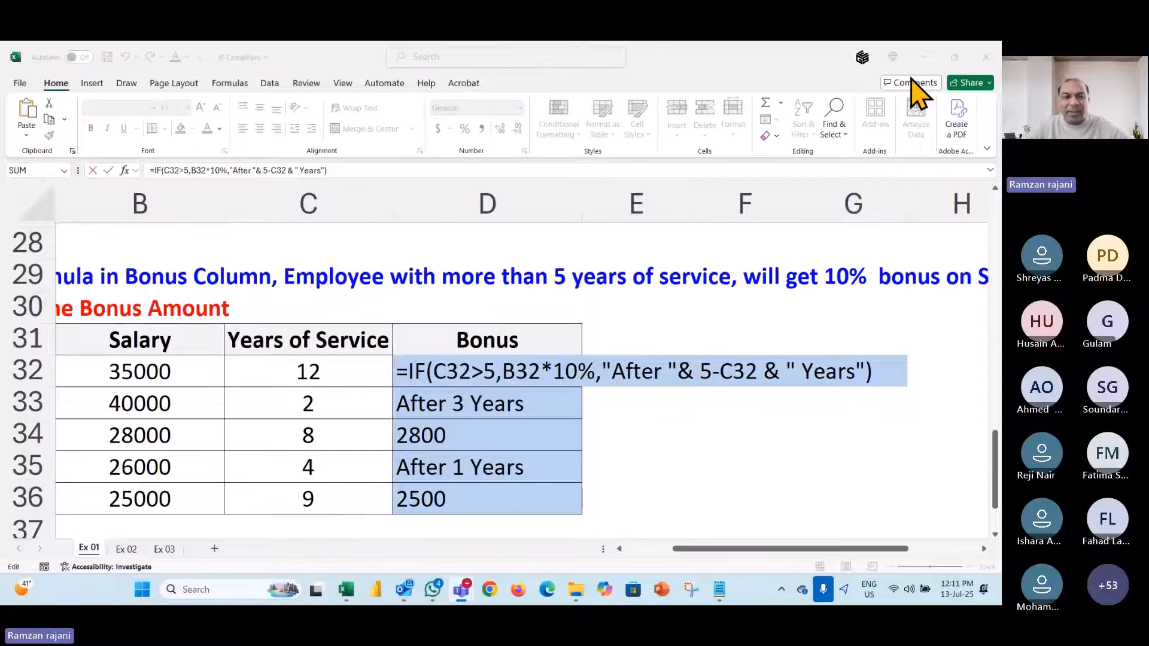
click(628, 380)
key(Return)
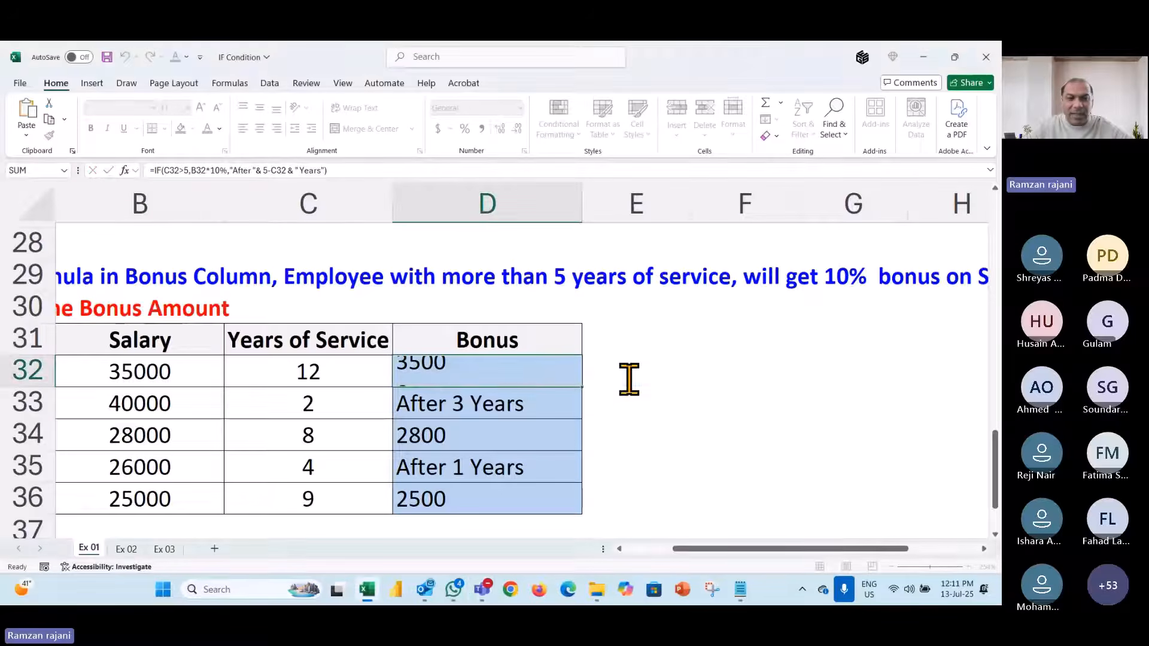
key(ctrl+Page_Down)
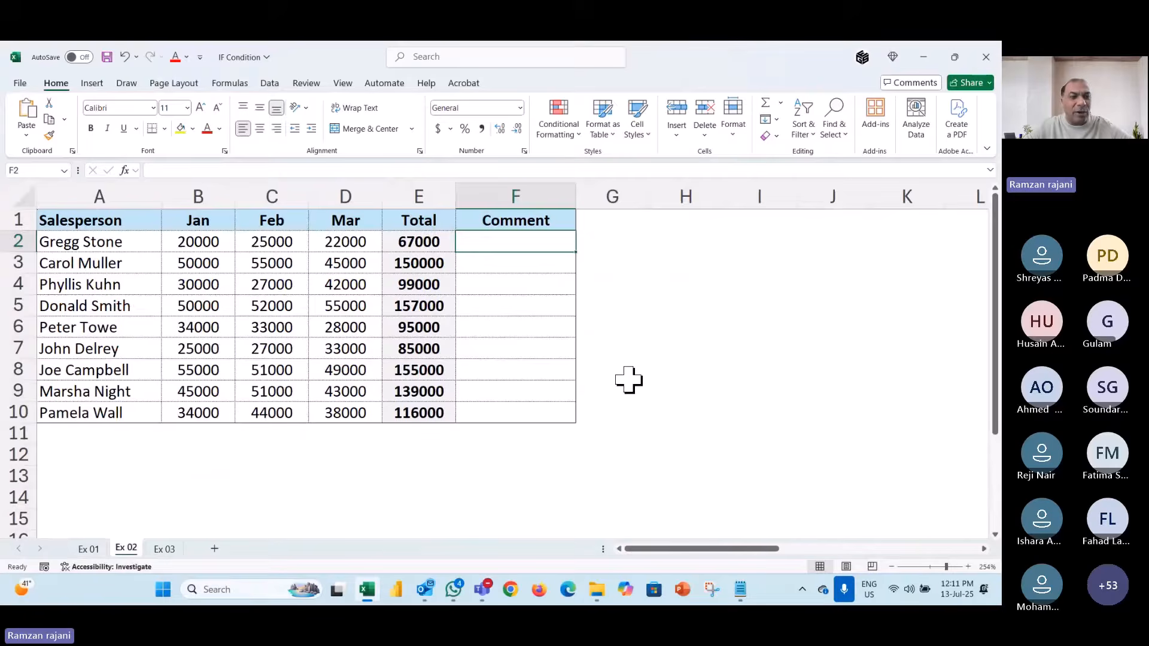
scroll(96, 220, up, 1)
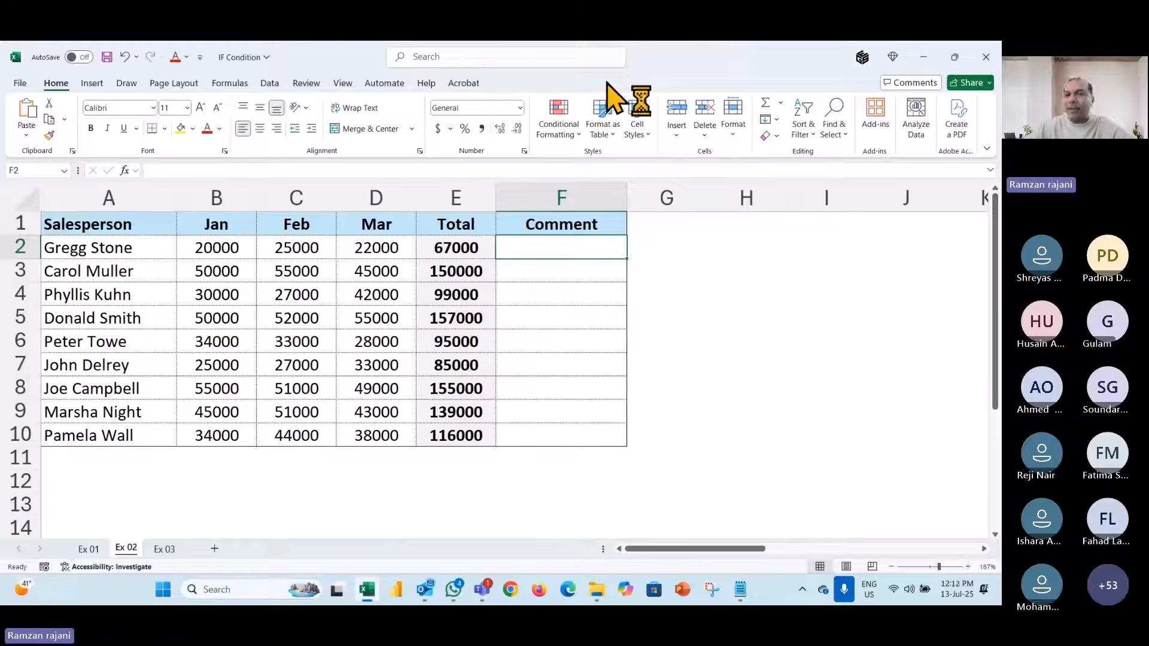
click(630, 70)
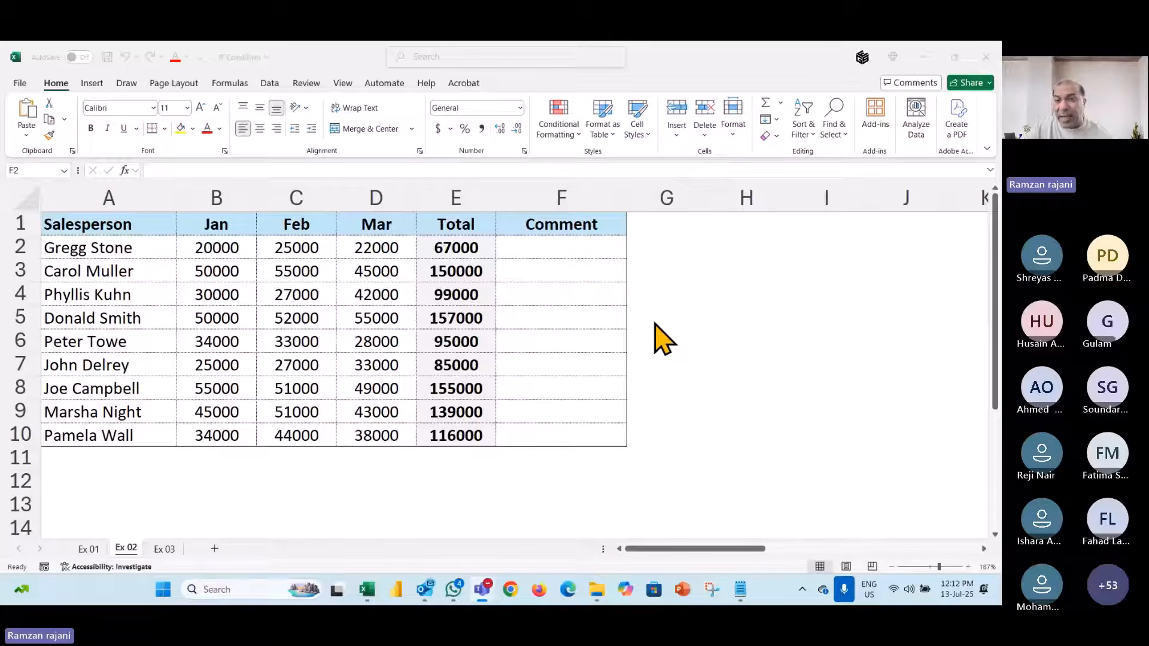
click(591, 245)
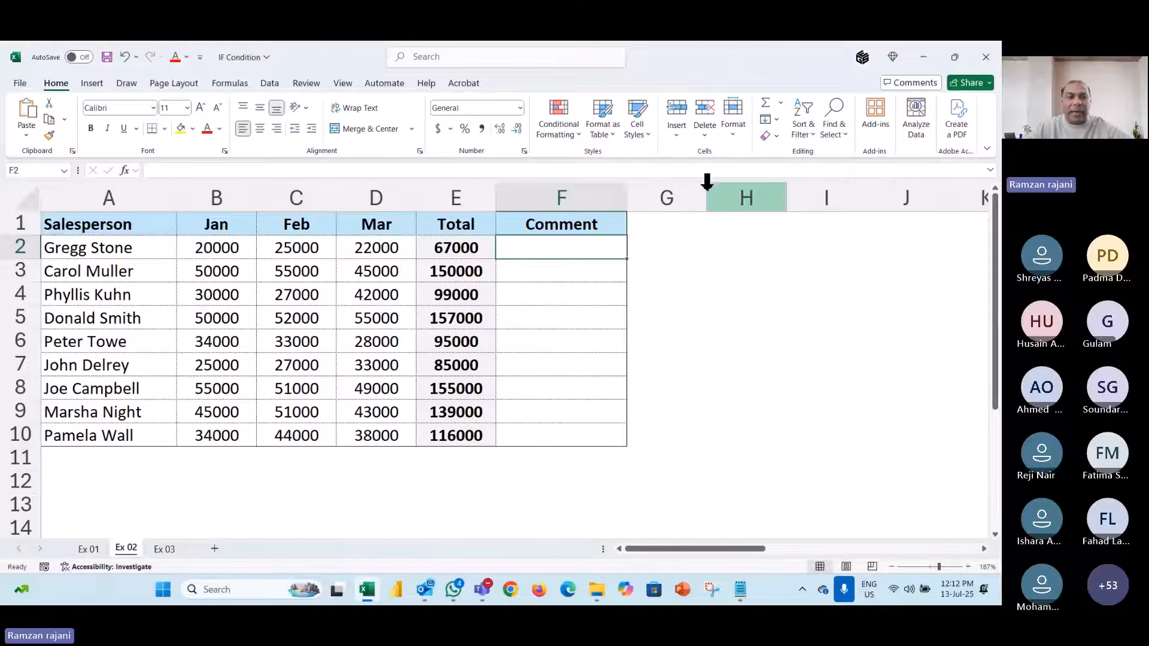
scroll(703, 317, right, 1)
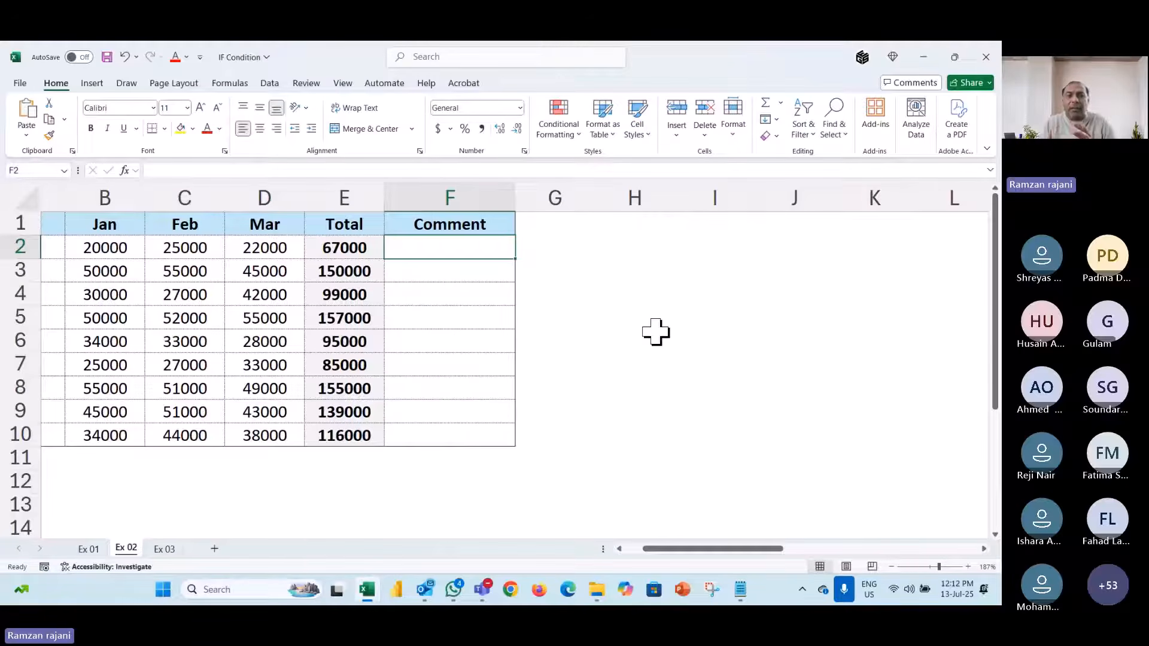
click(366, 247)
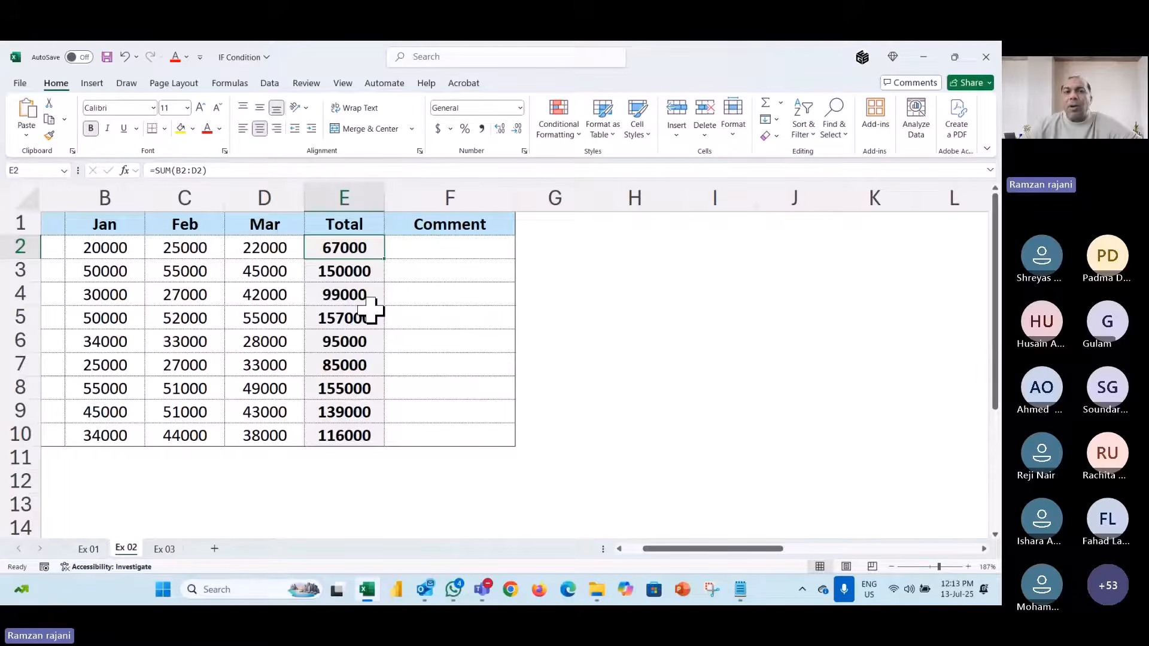
click(457, 250)
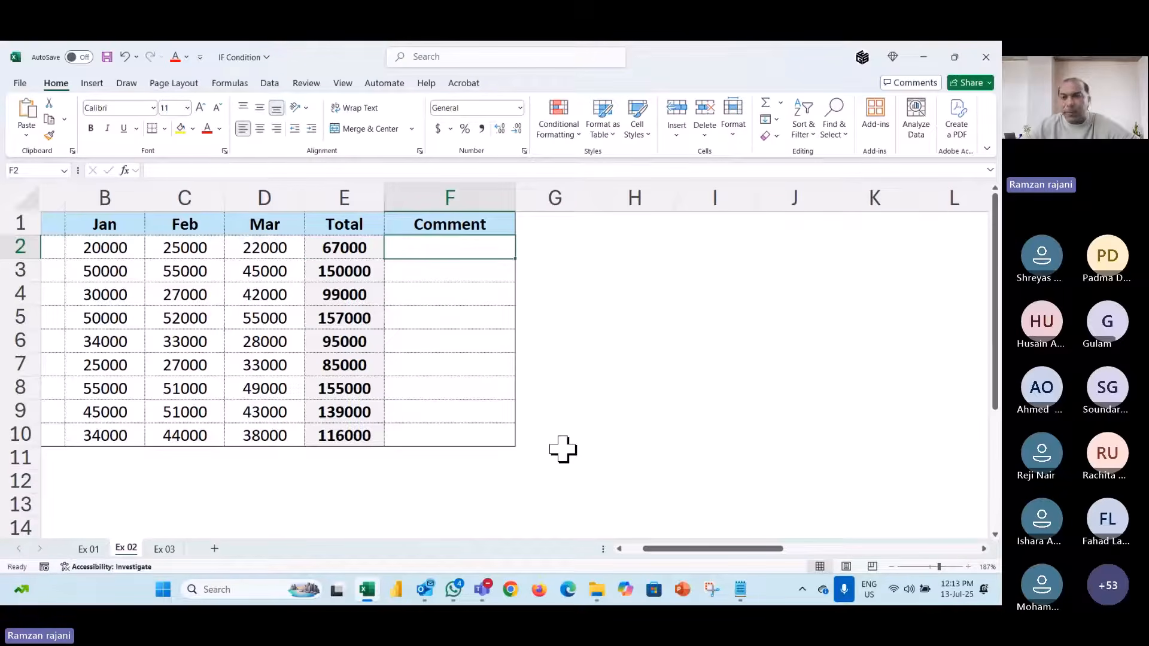
click(631, 251)
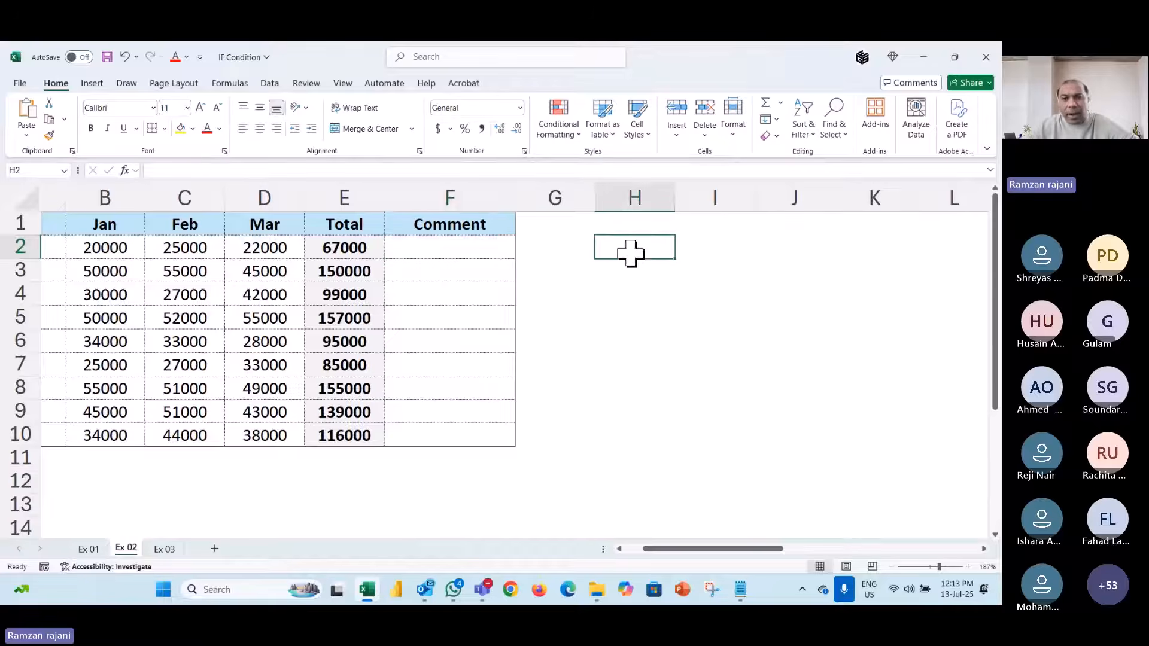
text(very)
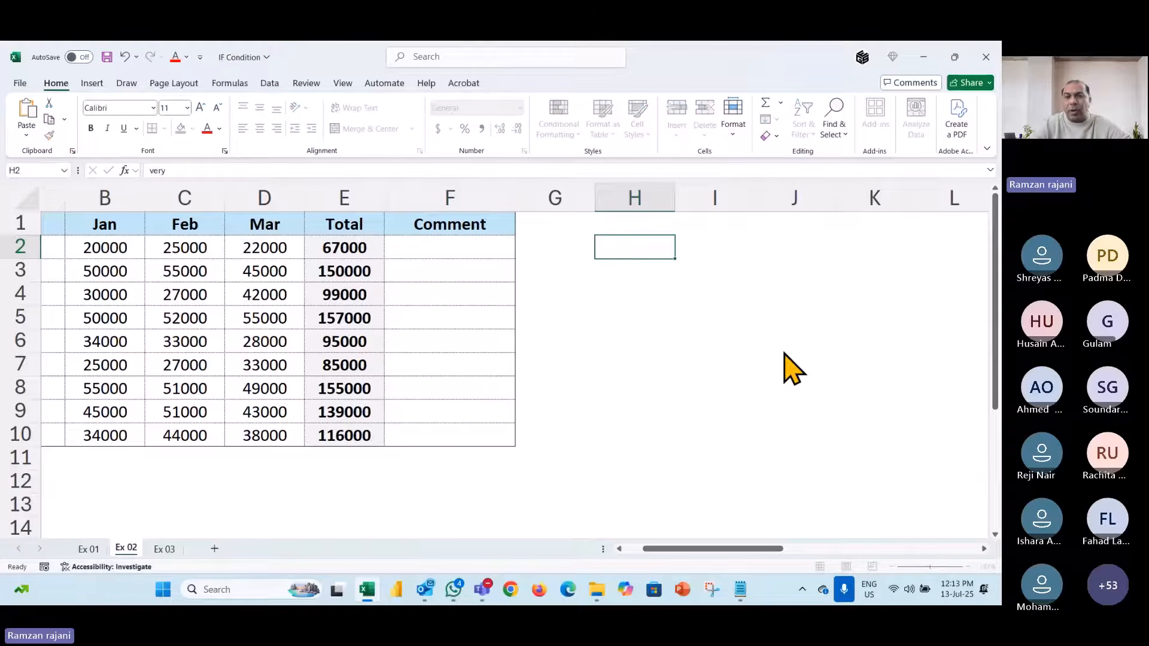
key(Return)
text(good)
key(Return)
text(av)
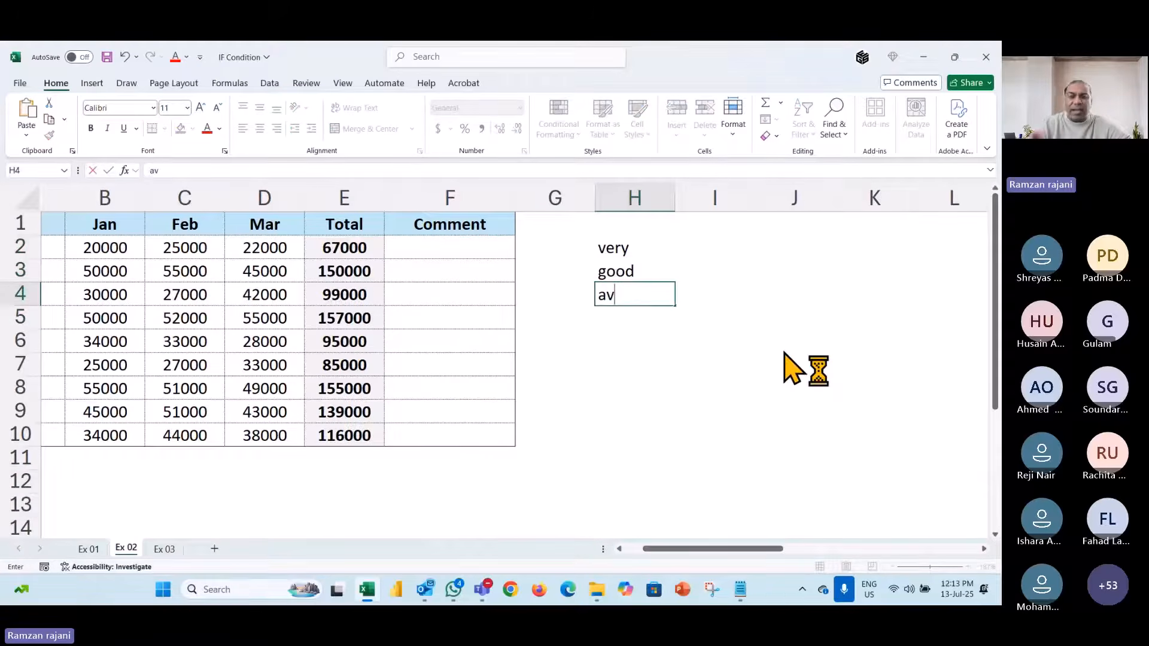
key(Return)
key(Up)
key(Up)
key(Up)
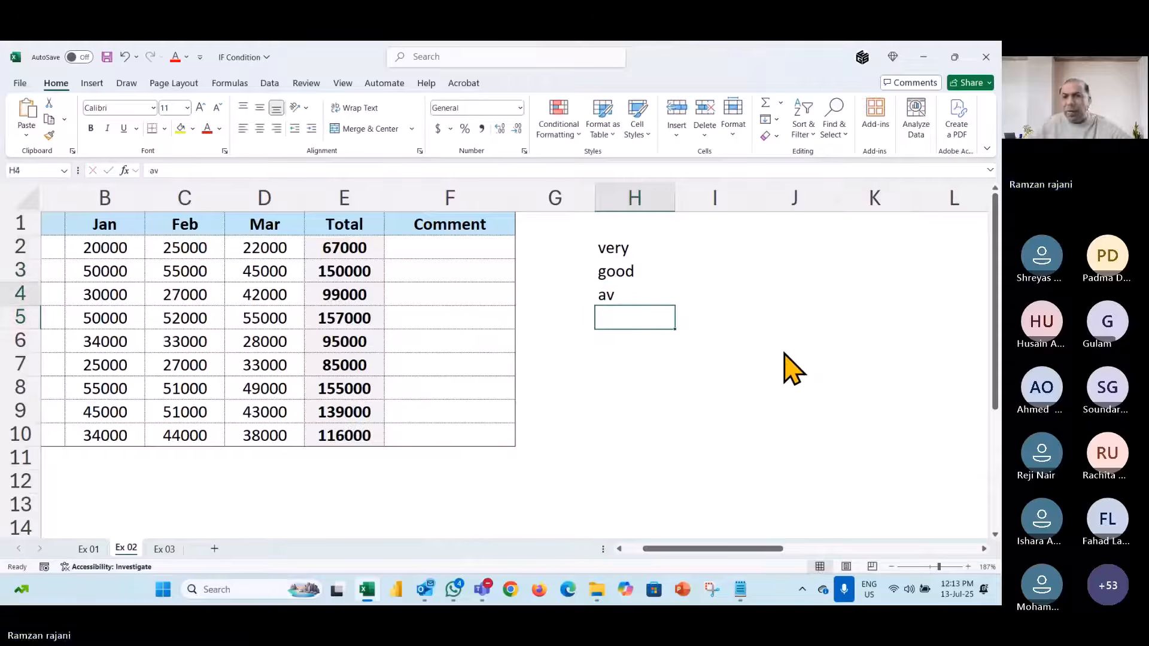
key(shift+Down)
key(shift+Down)
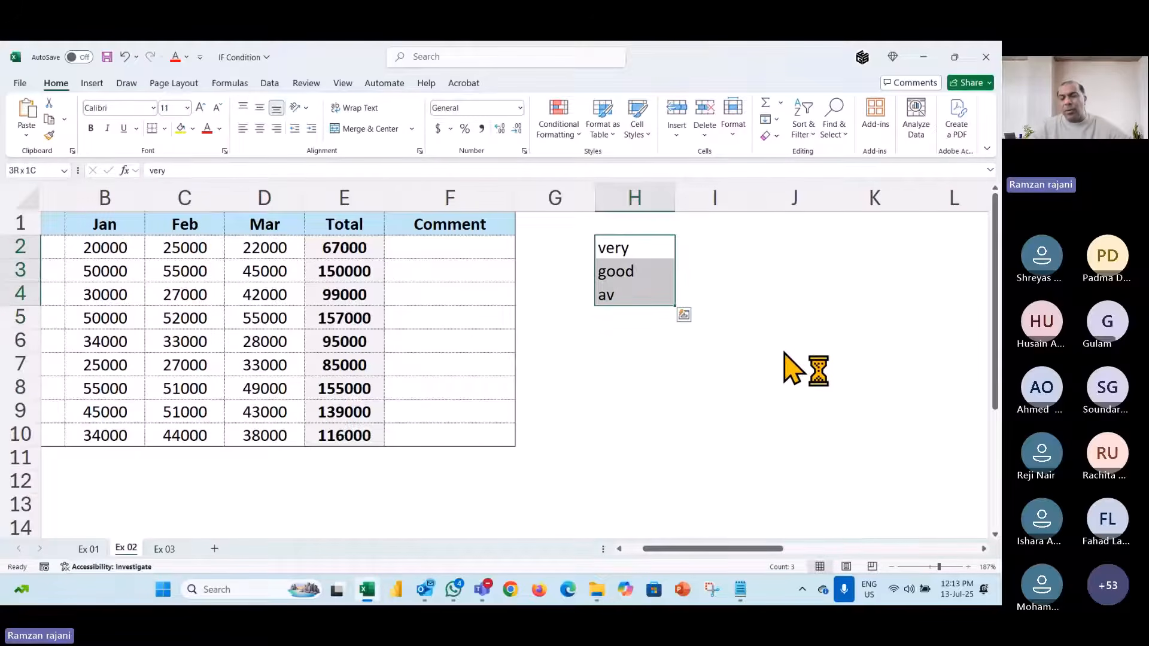
key(Delete)
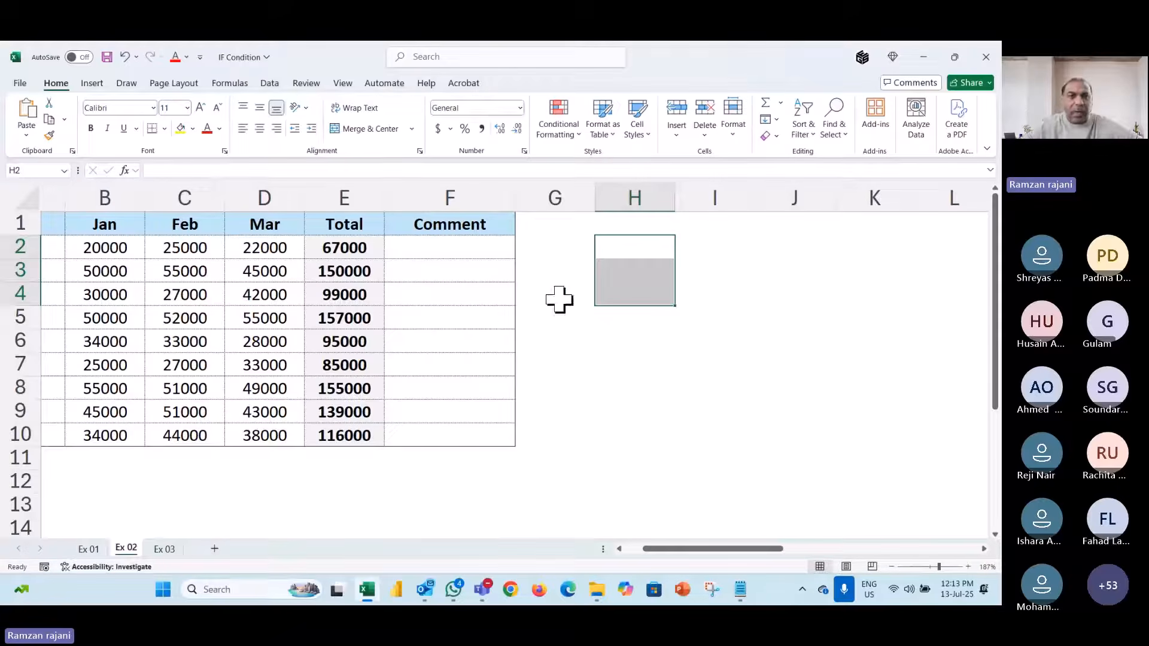
key(Left)
key(Left)
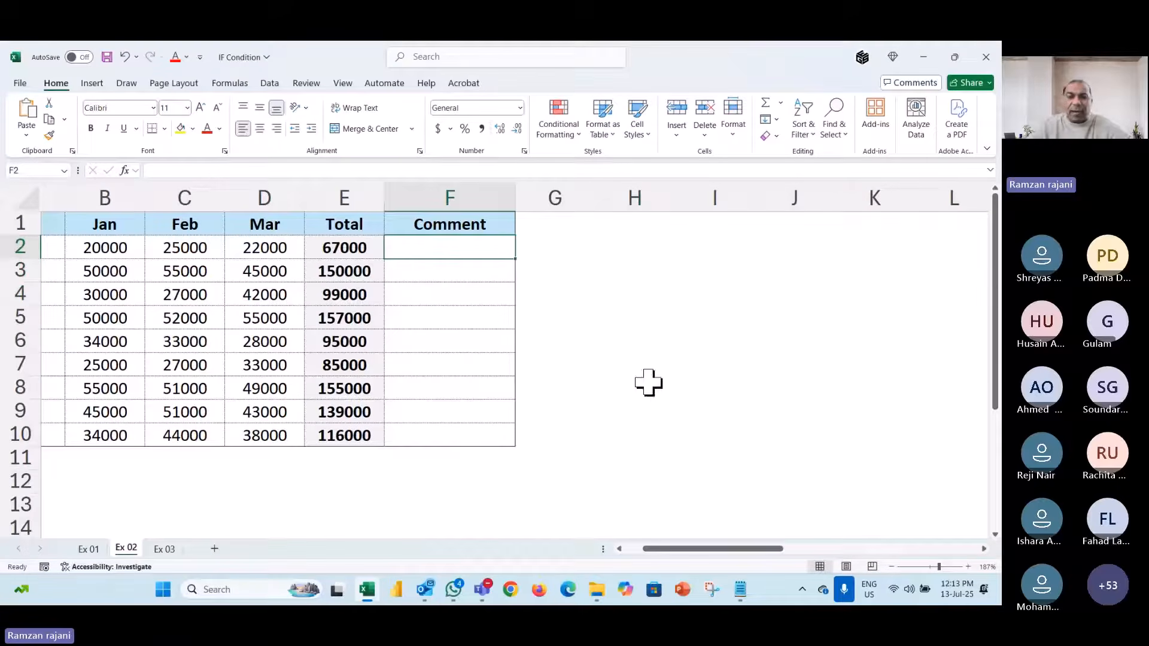
- Type =if(E2<=70000,"Work Hard", in F2, leaving the false argument open
text(=if)
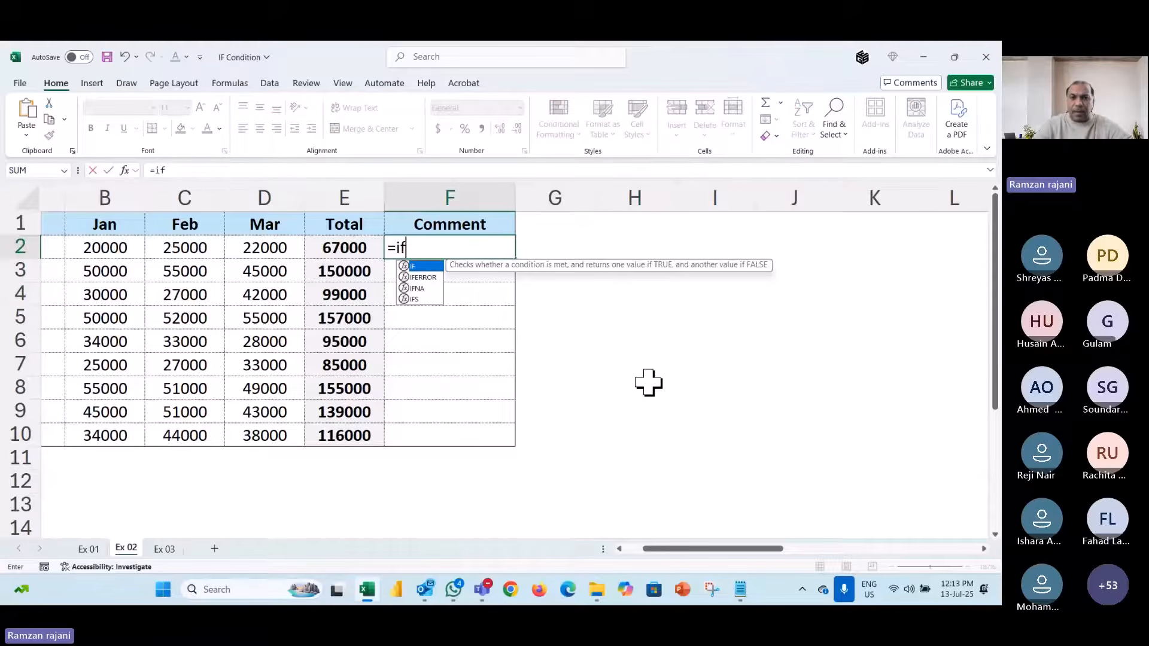
text(()
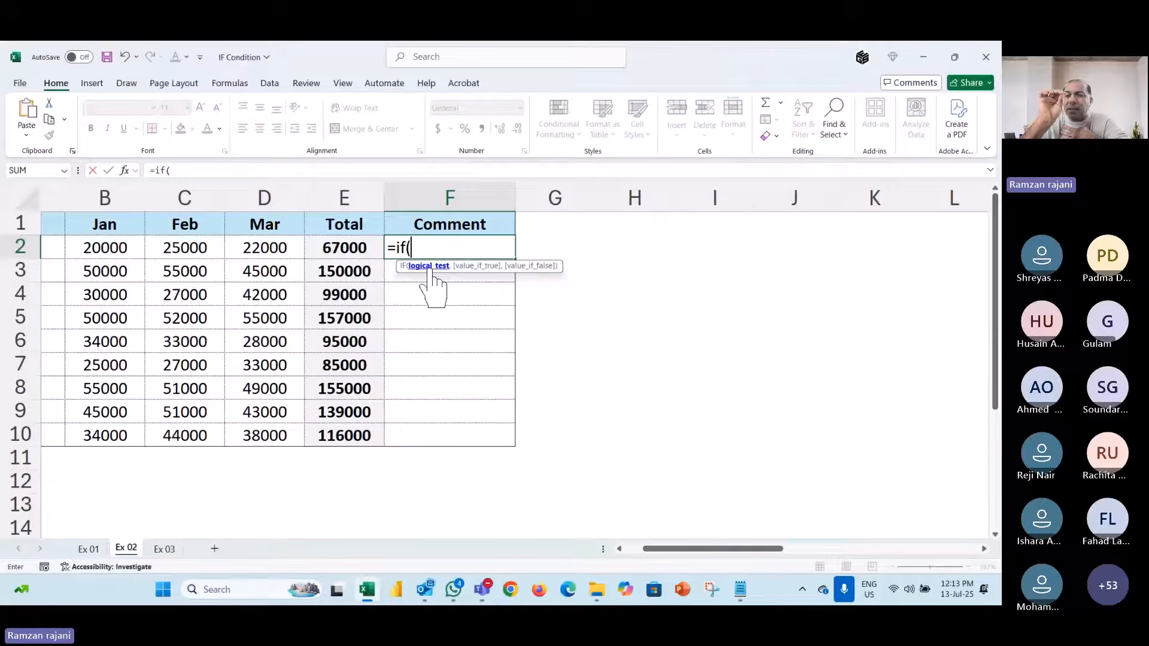
click(352, 245)
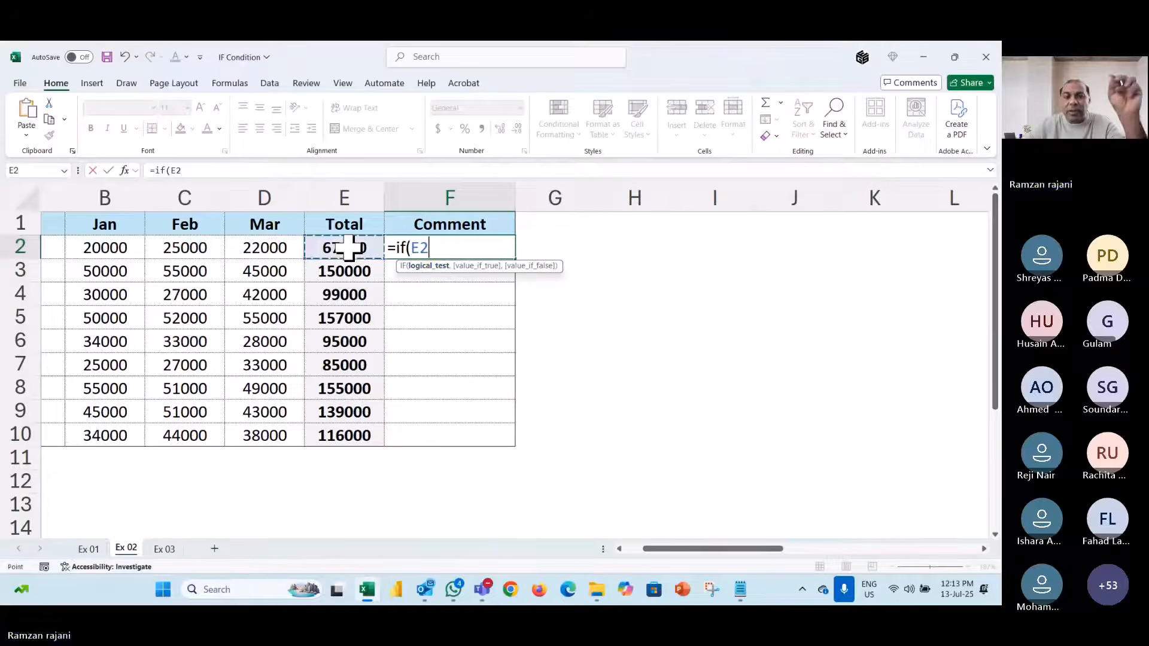
text(<)
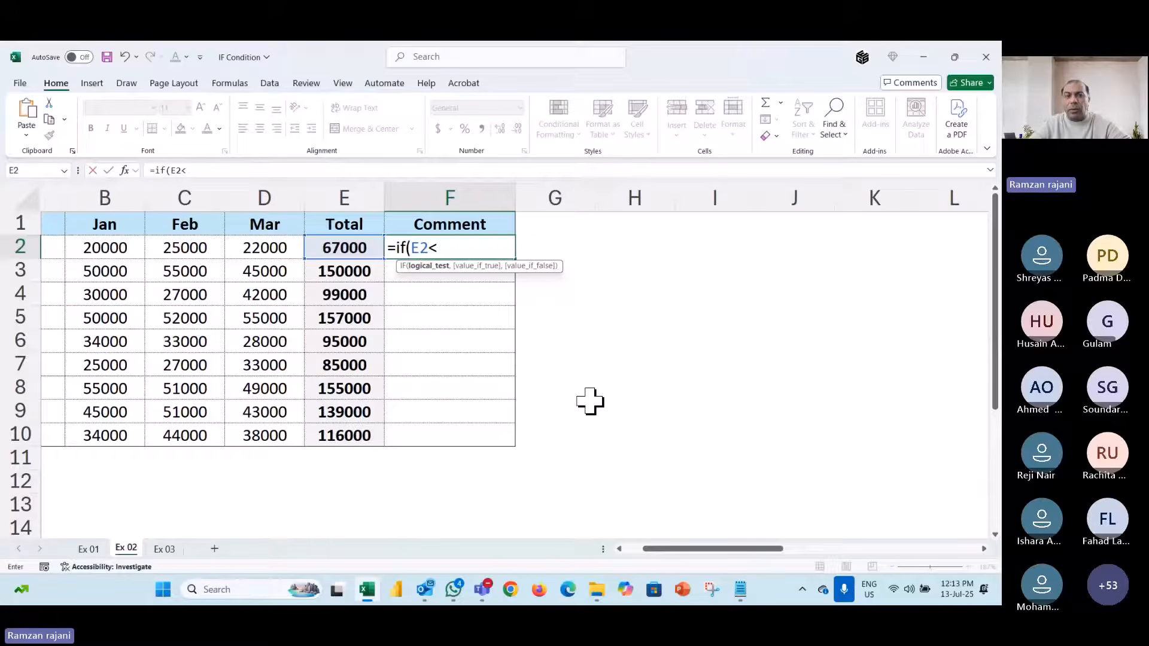
text(=70000)
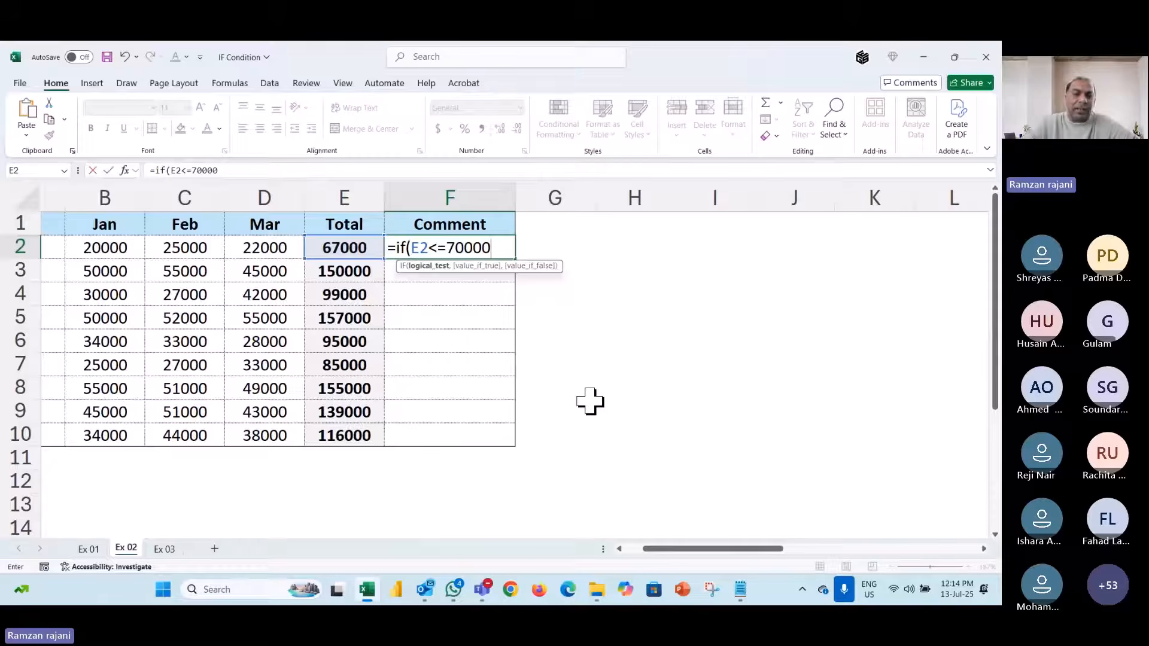
text(,)
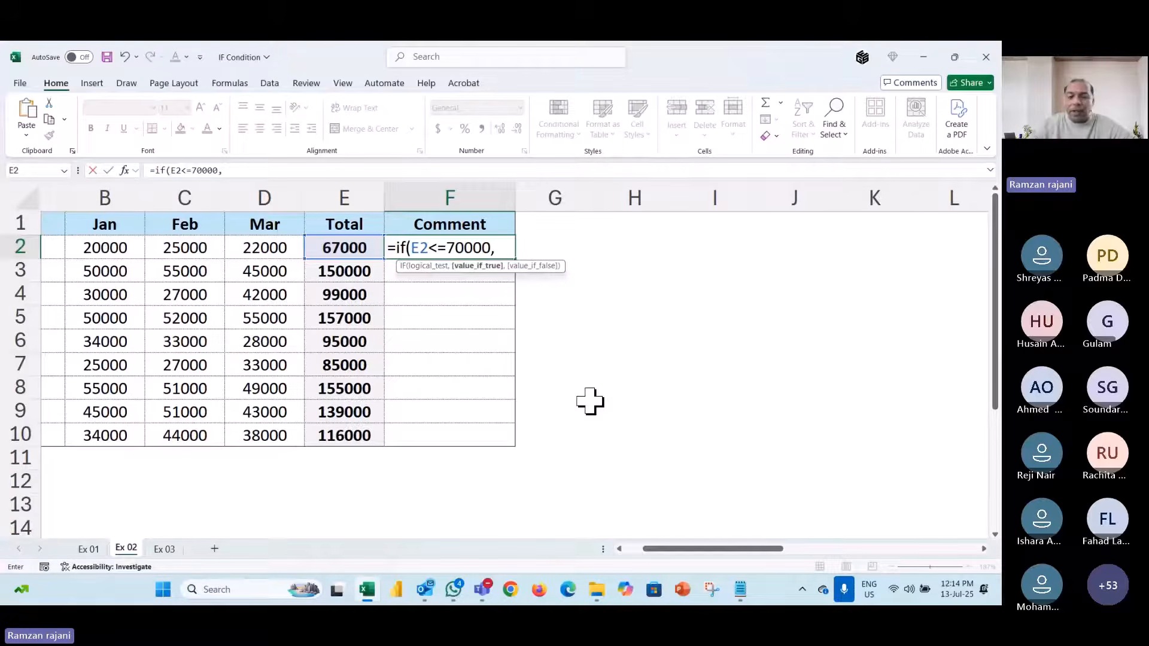
text("Work)
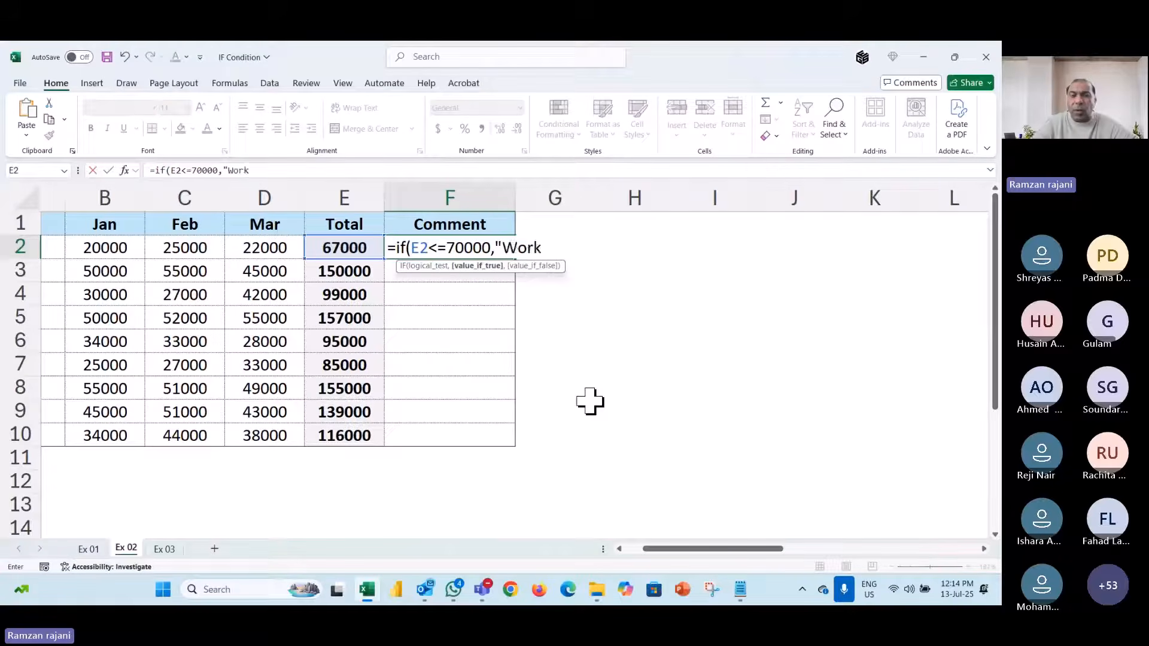
text( Hard")
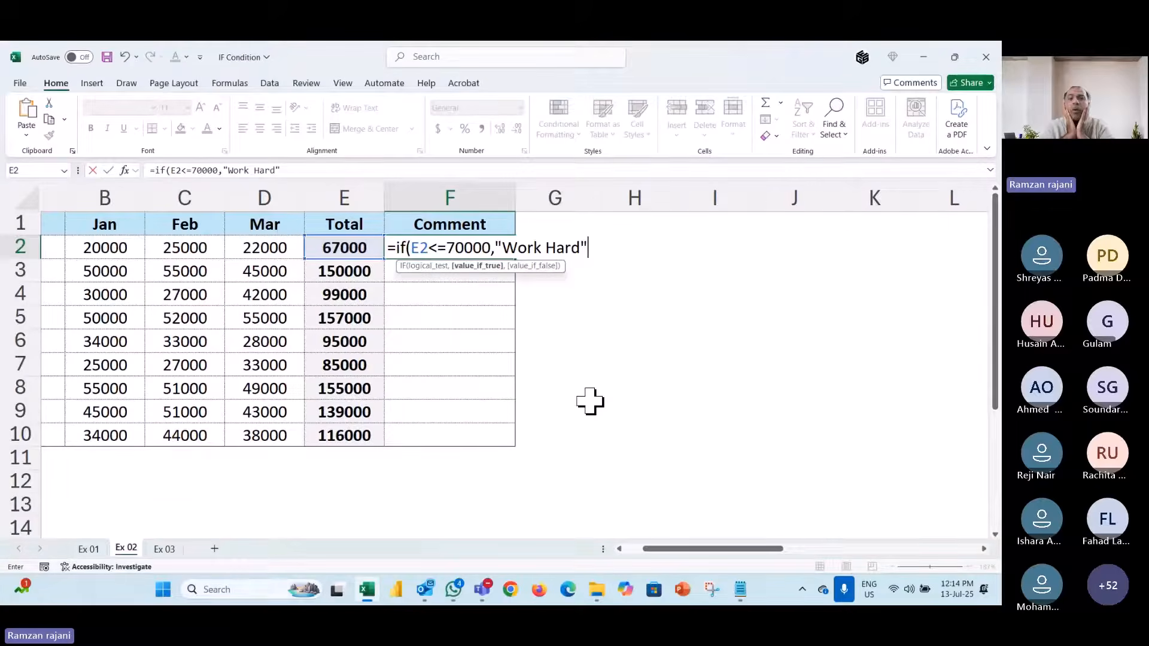
text(,)
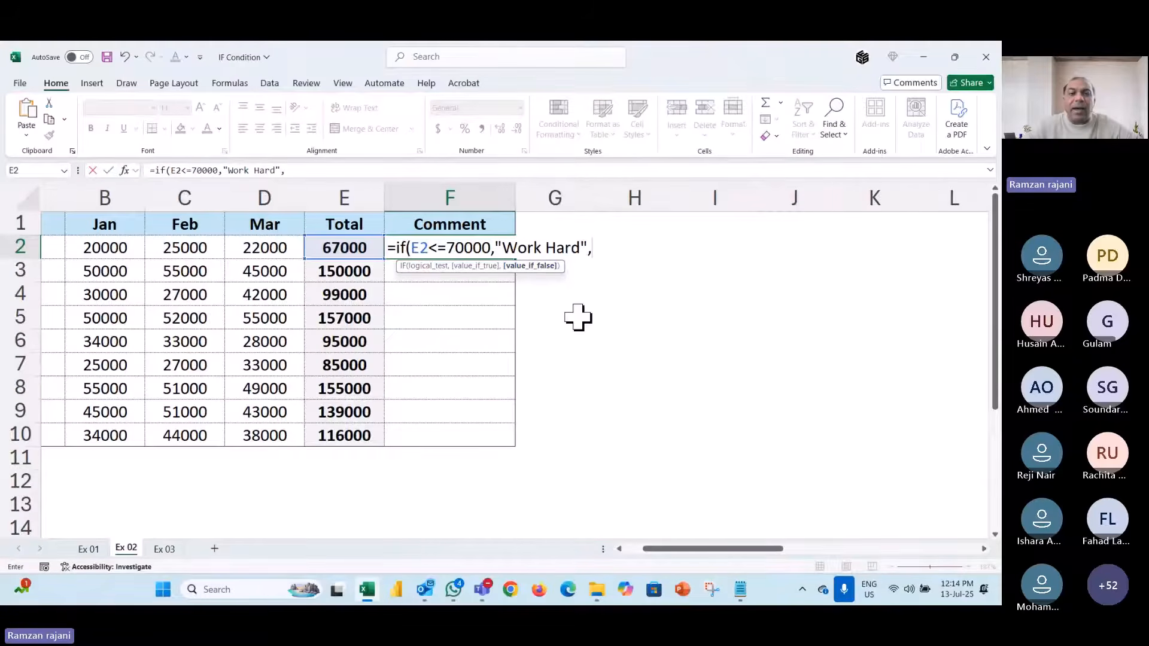
scroll(580, 315, right, 2)
- Nest if(E2<=100000,"Avg" as the second condition in F2's formula
text(if()
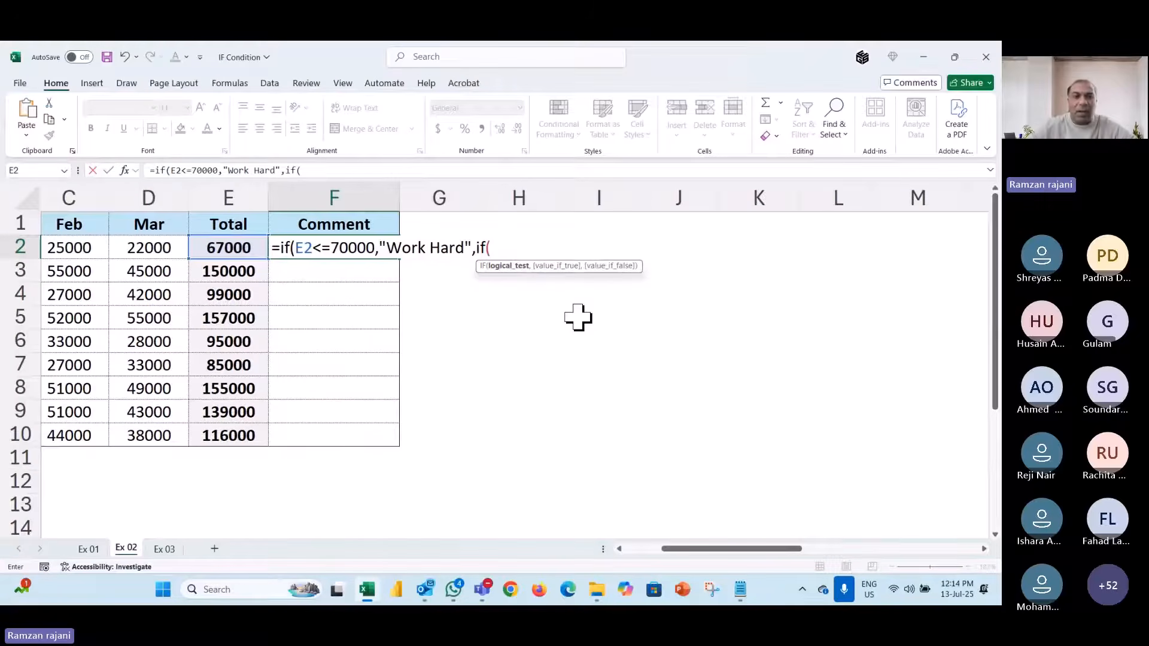
click(214, 246)
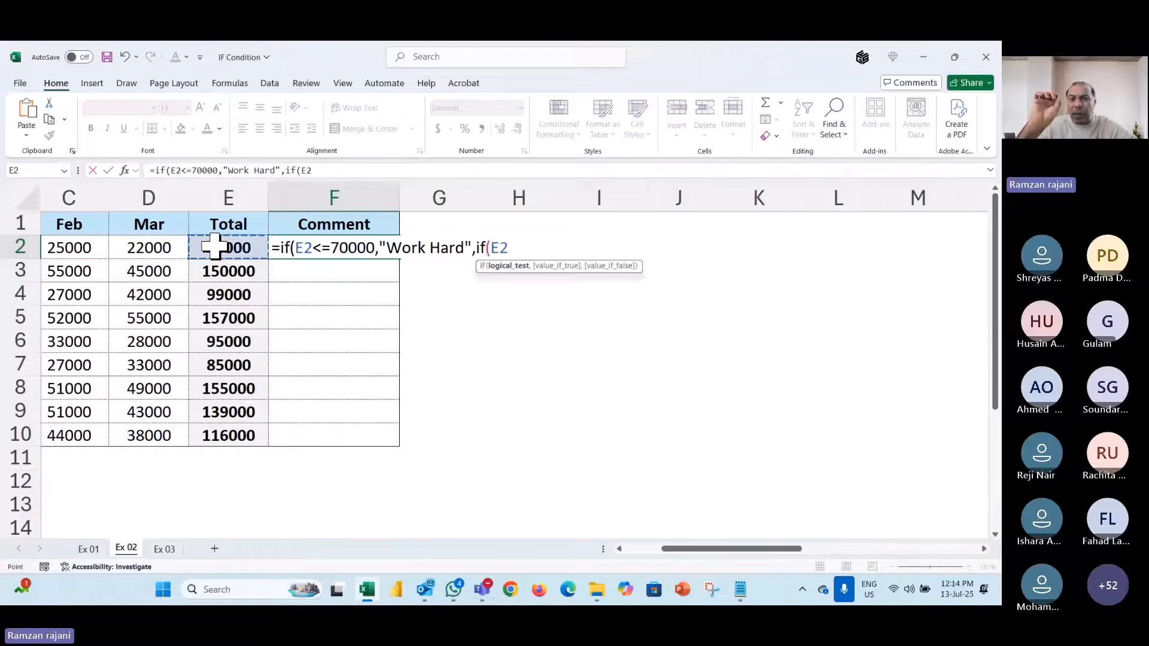
text(<=)
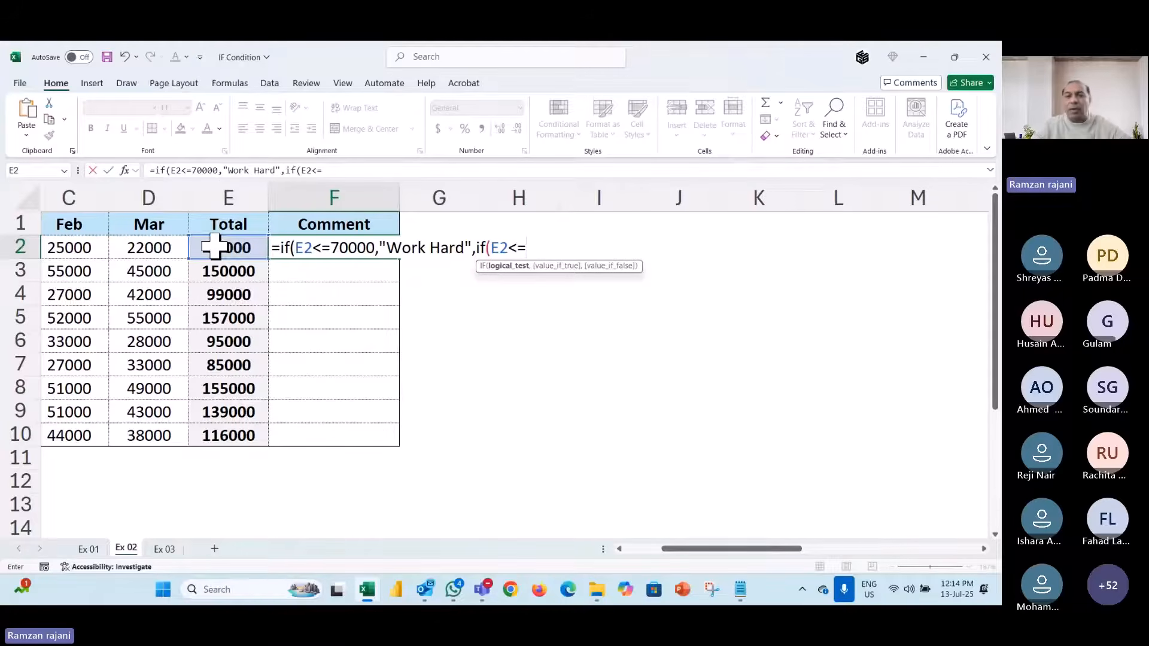
text(100000)
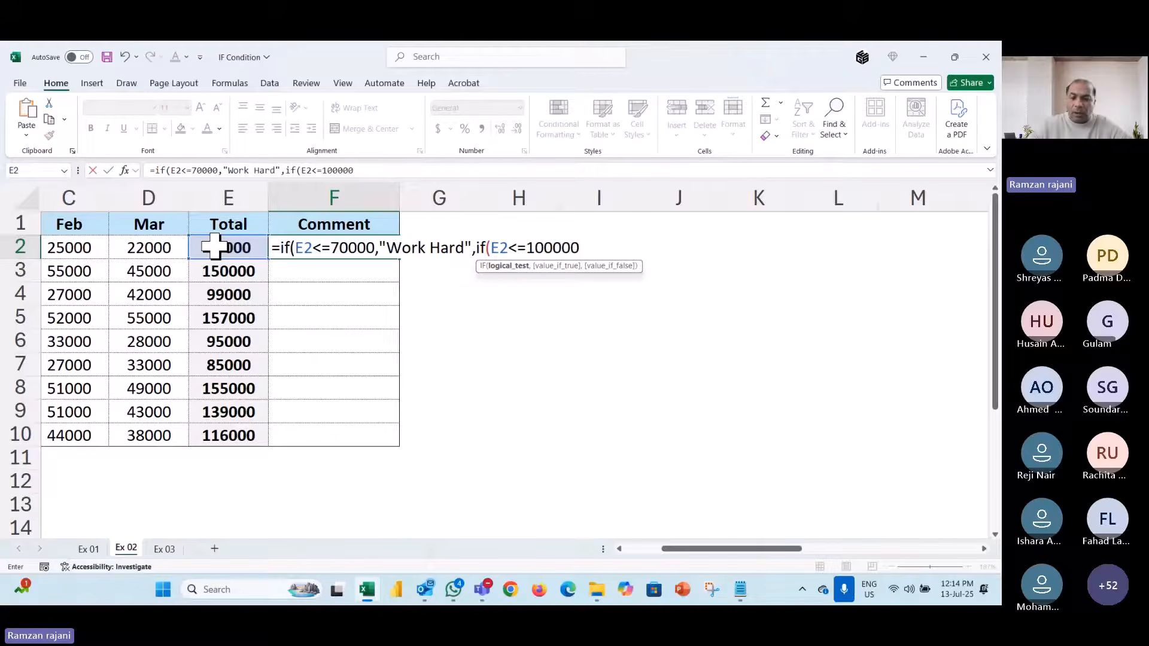
text(,)
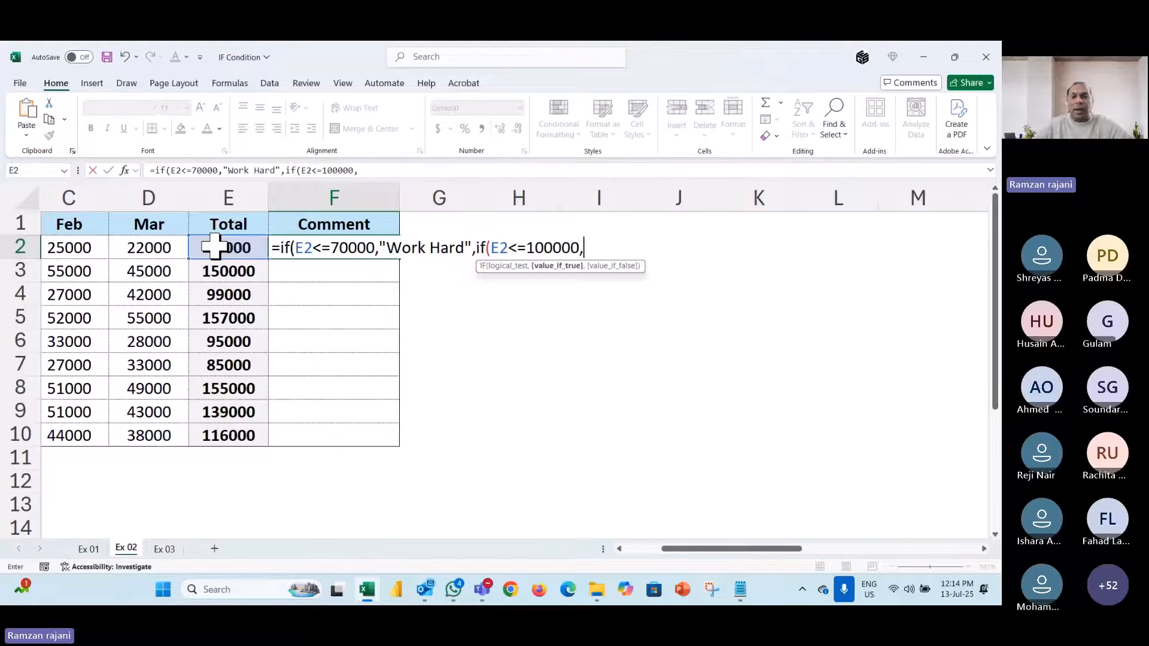
text("Av)
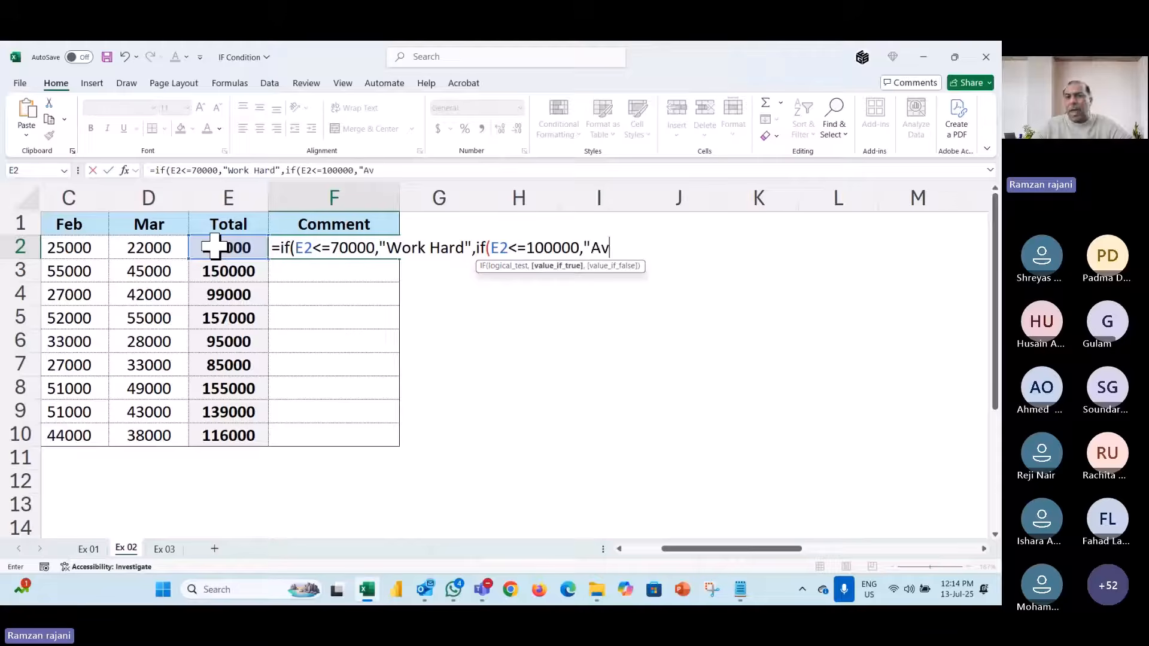
text(g")
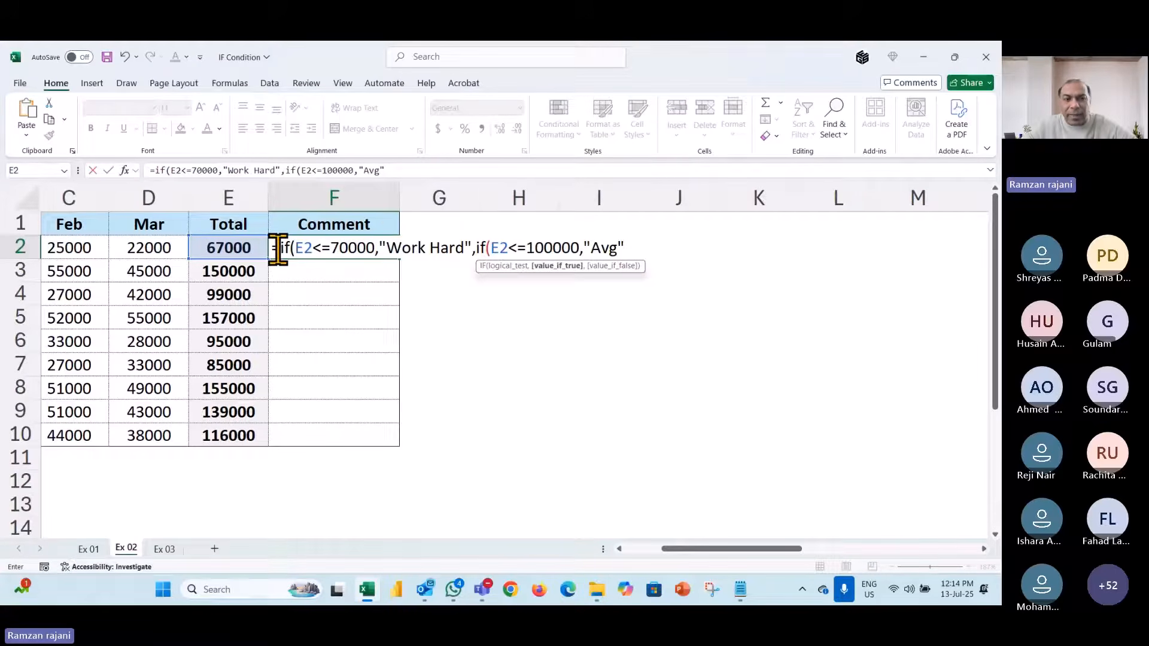
drag(280, 250, 473, 248)
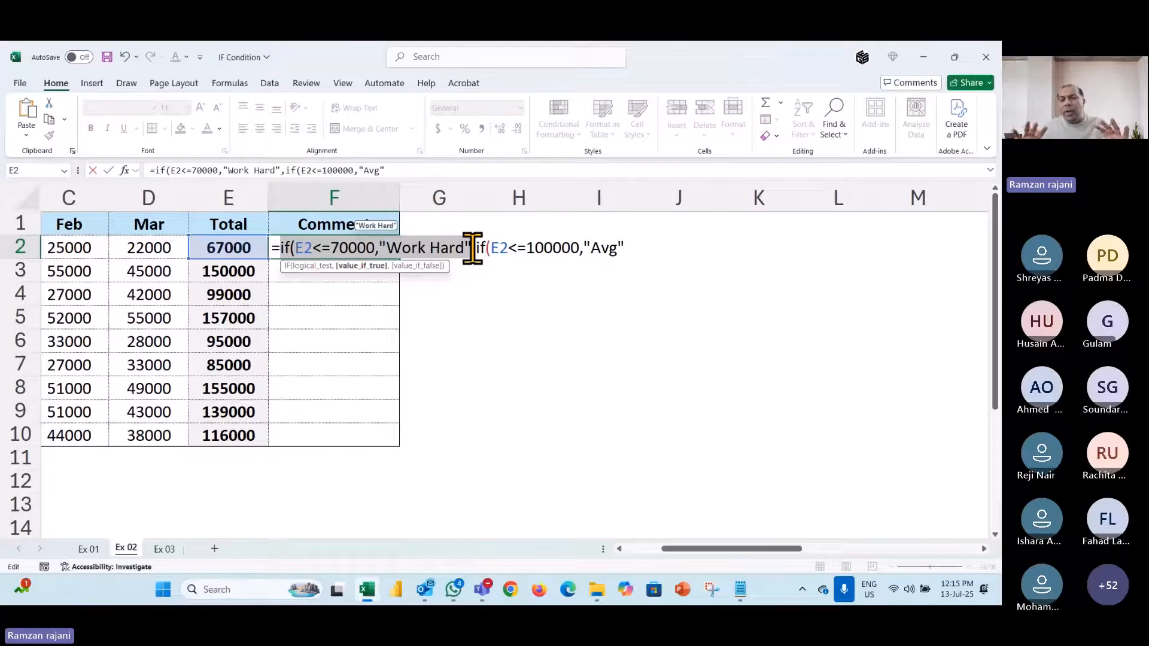
- Add nested conditions E2<=125000 and E2<=150000, each returning "Good", to F2's formula
click(636, 248)
text(,)
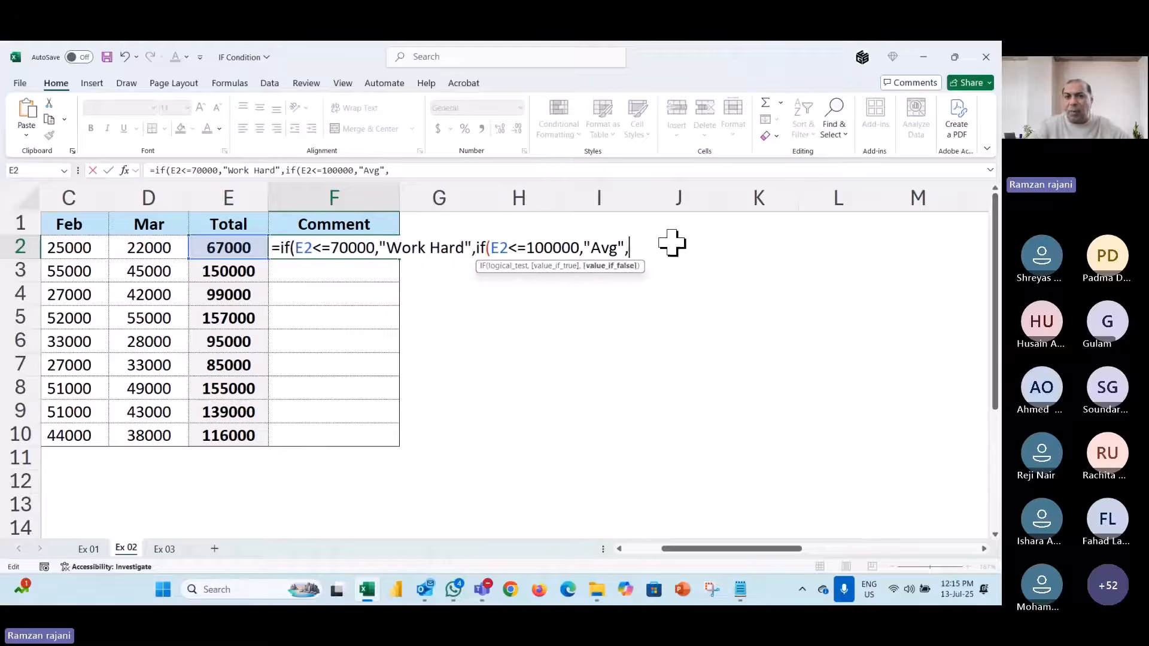
scroll(665, 269, right, 1)
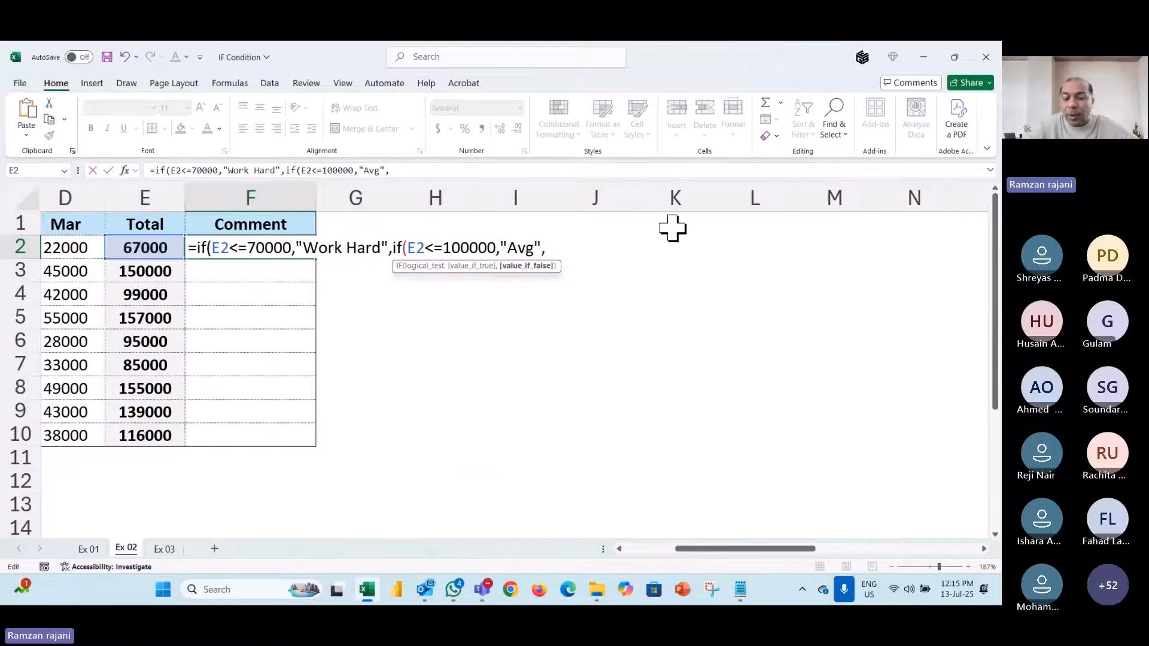
text(if()
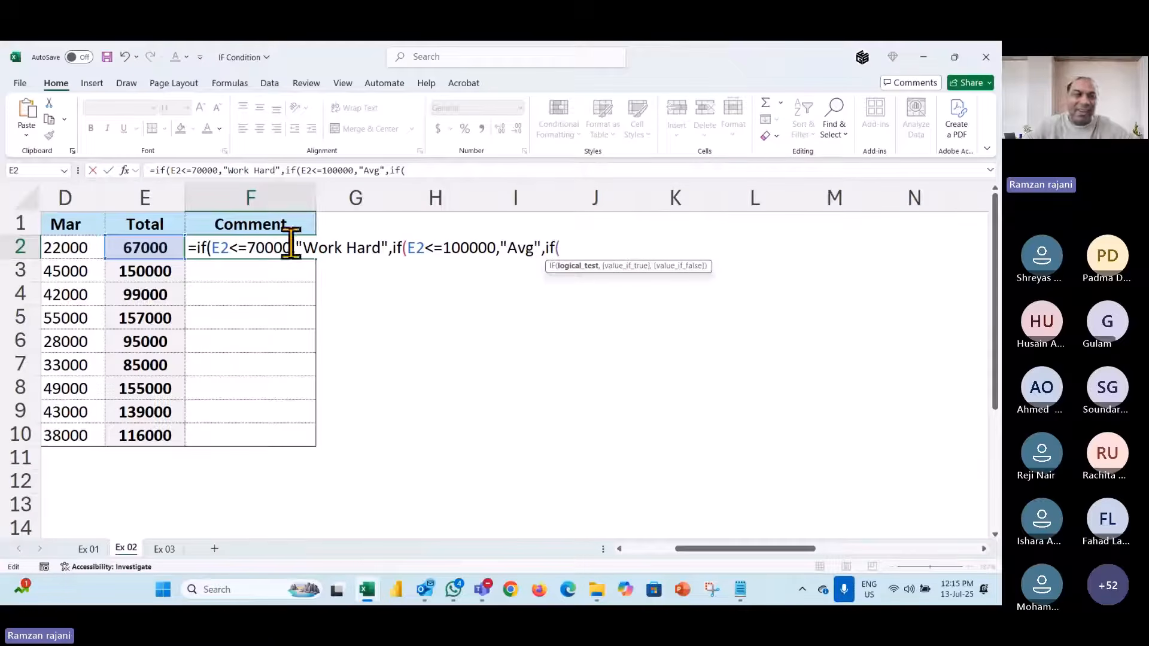
click(171, 246)
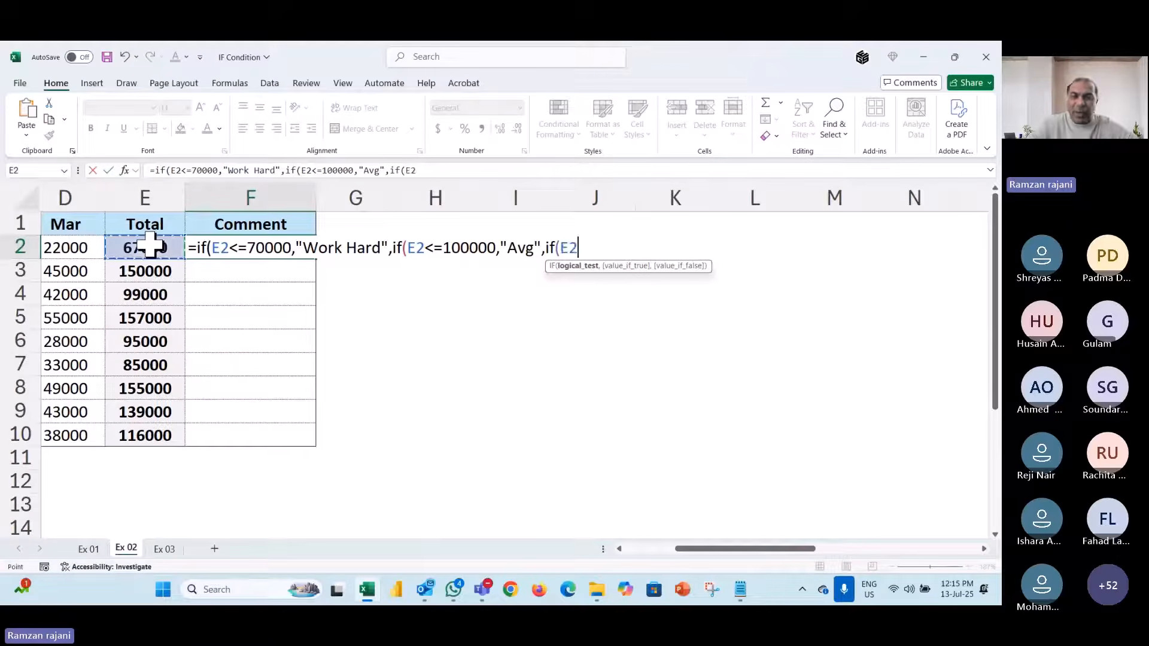
text(<=)
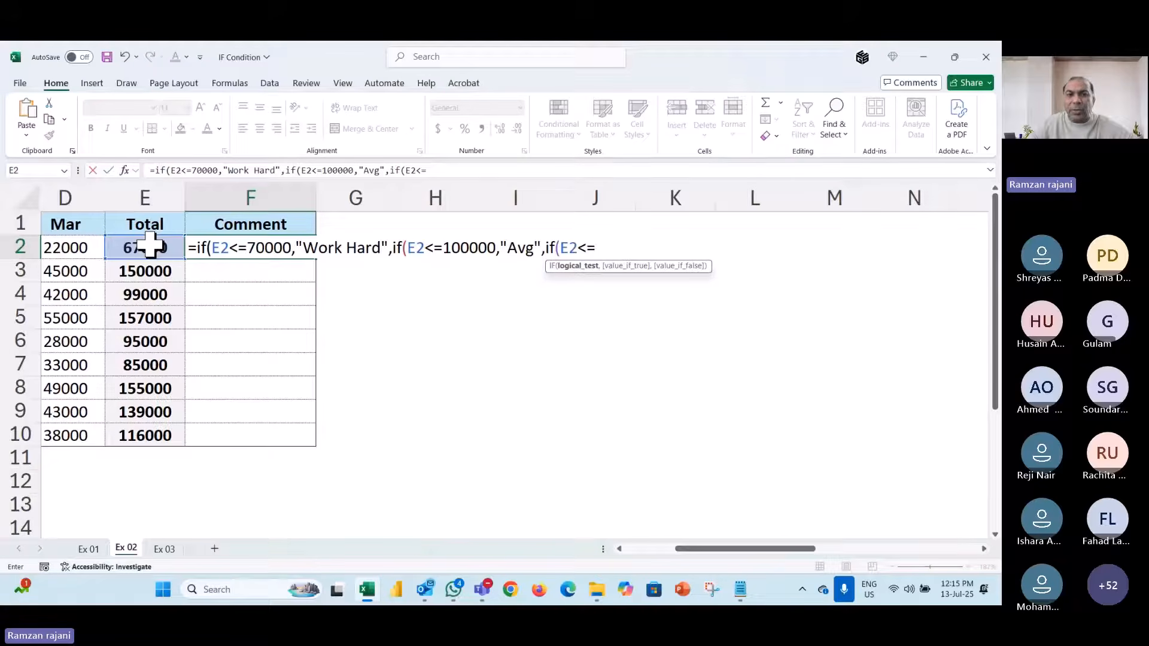
text(12)
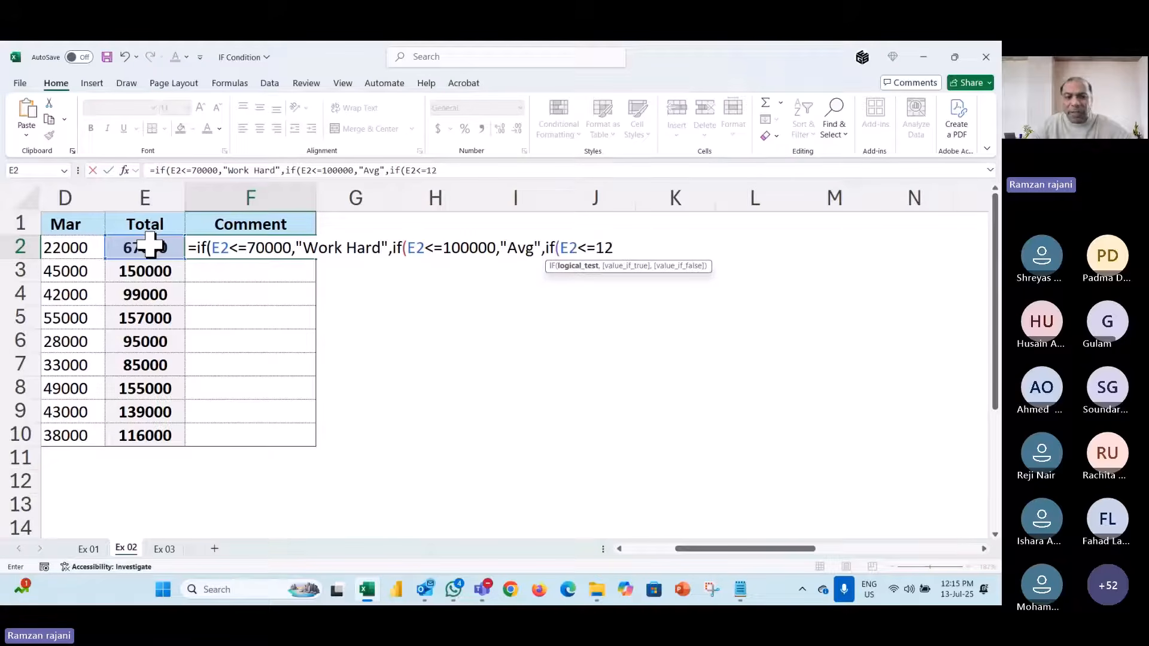
text(5000,")
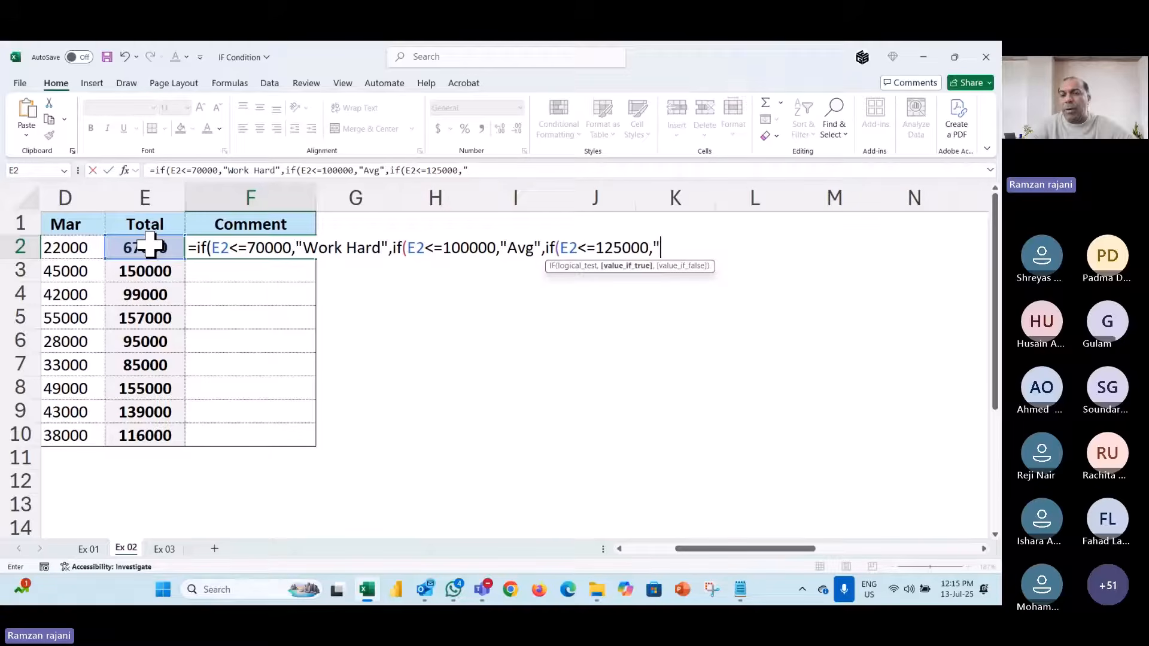
text(Good")
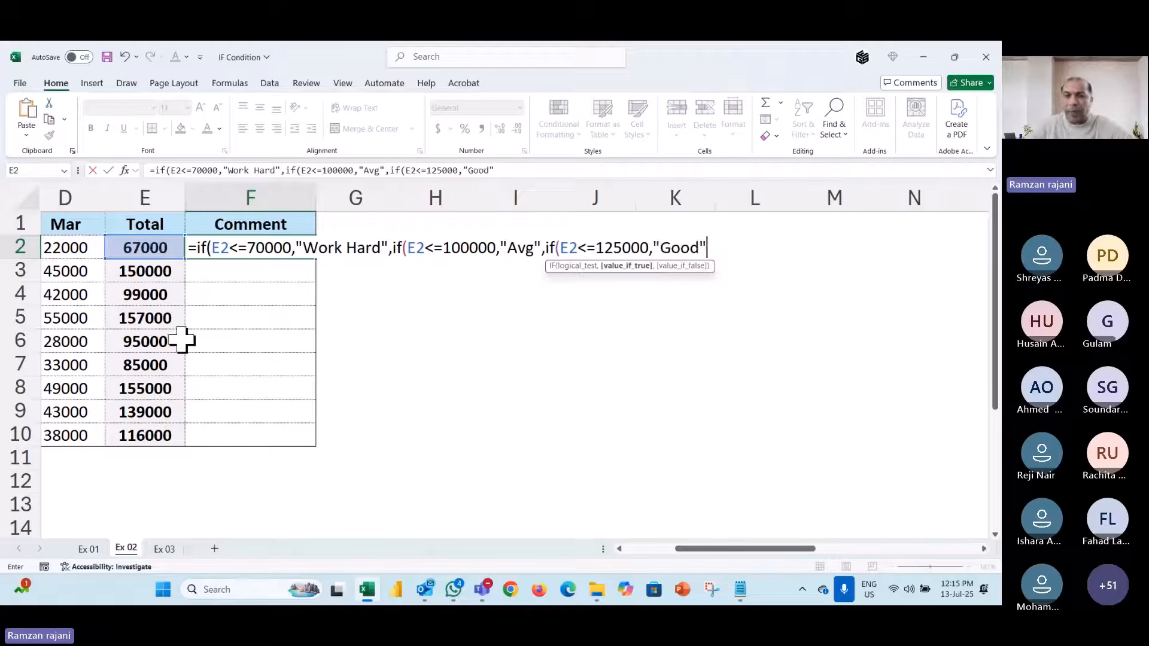
scroll(342, 436, right, 1)
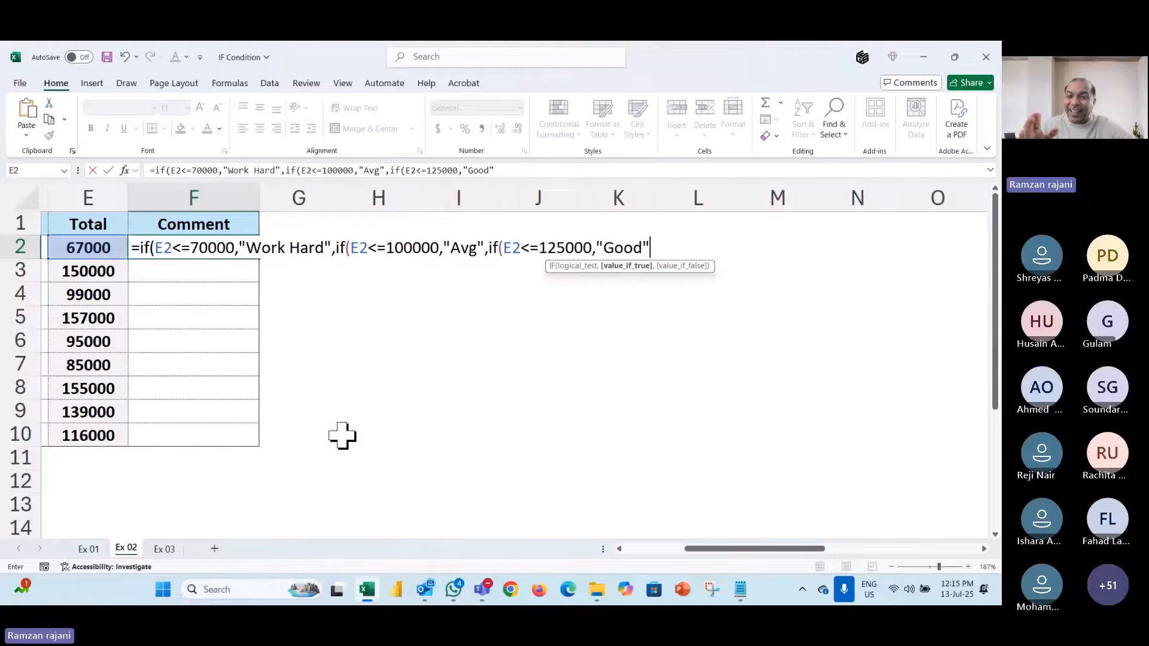
text(,if()
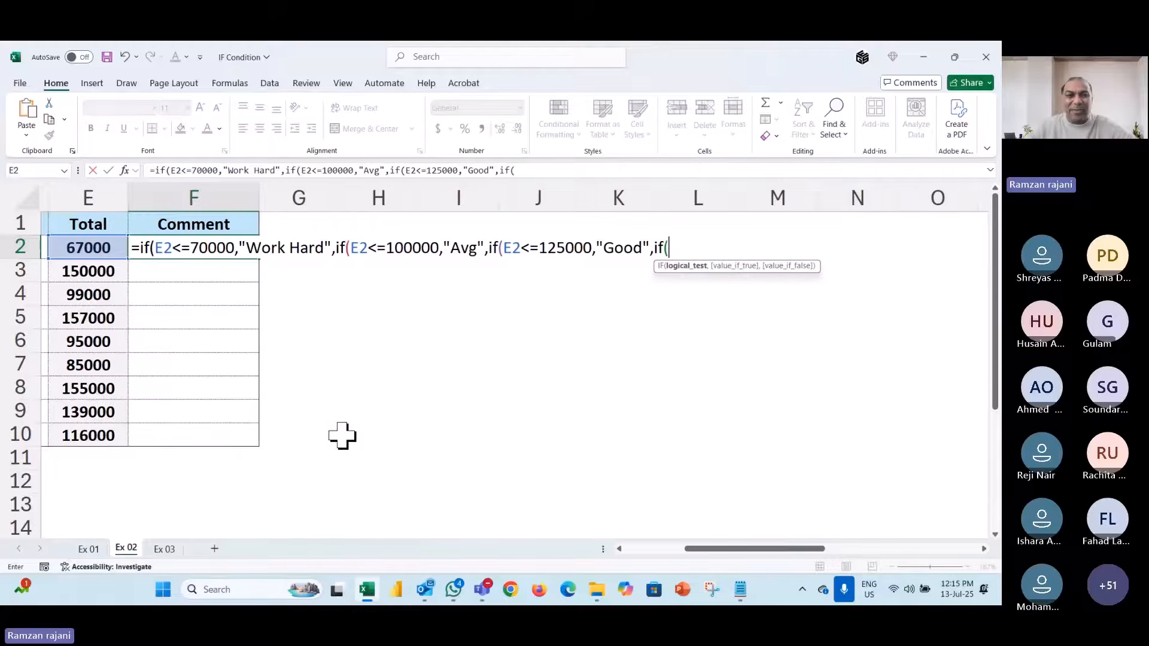
click(97, 247)
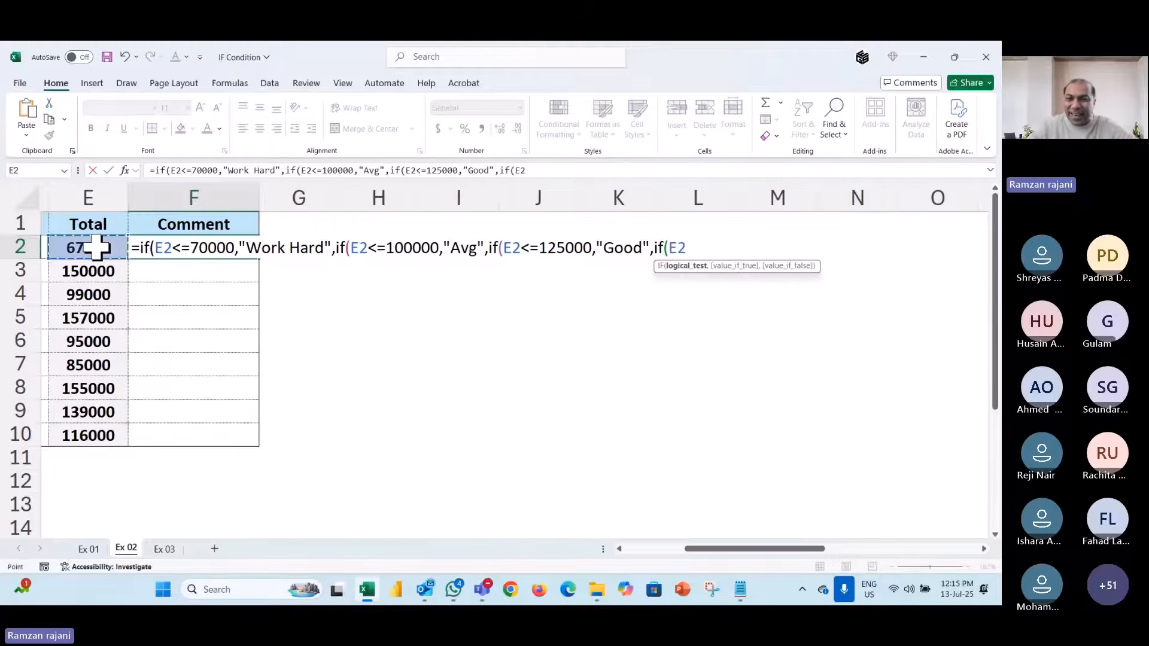
text(<=)
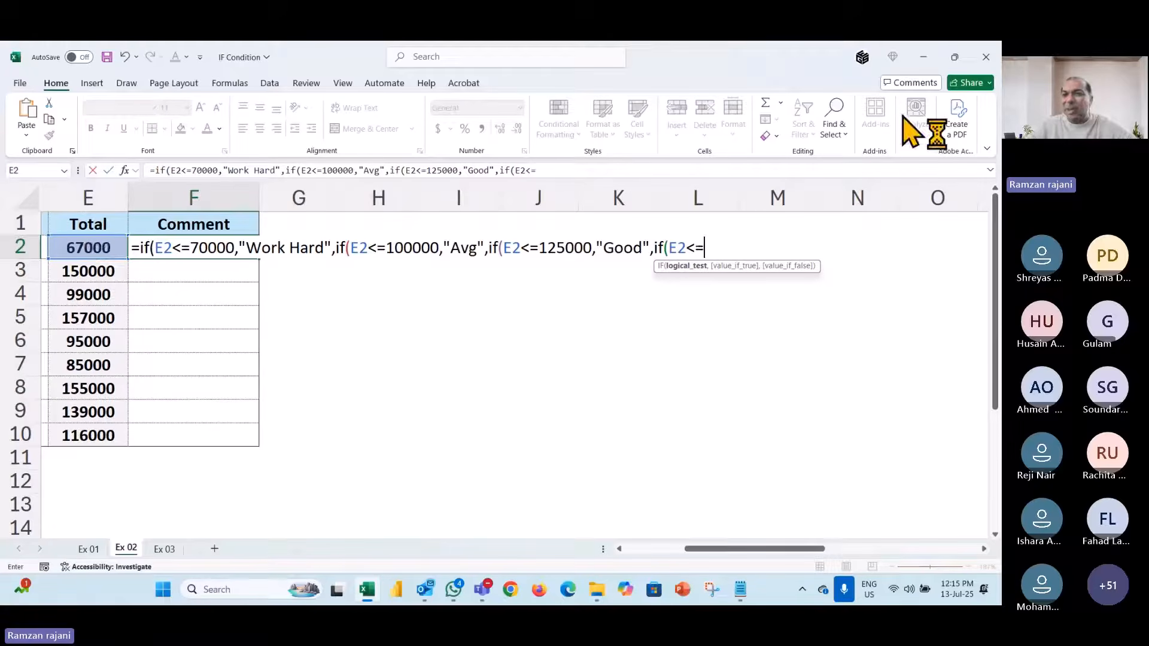
text(1)
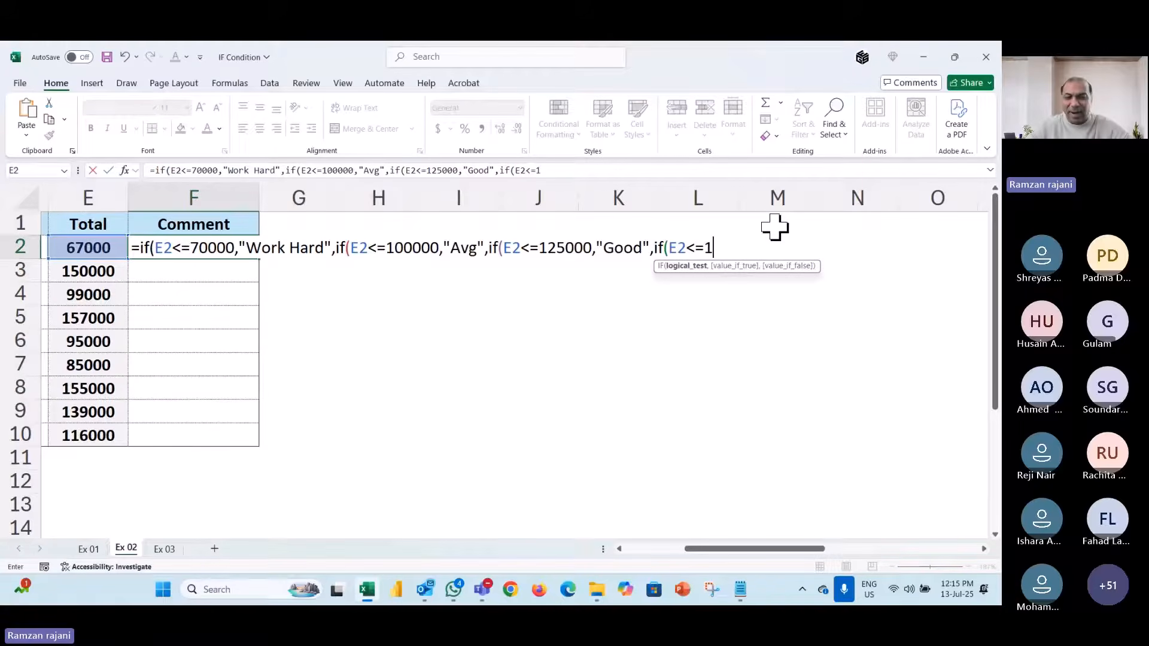
text(50000)
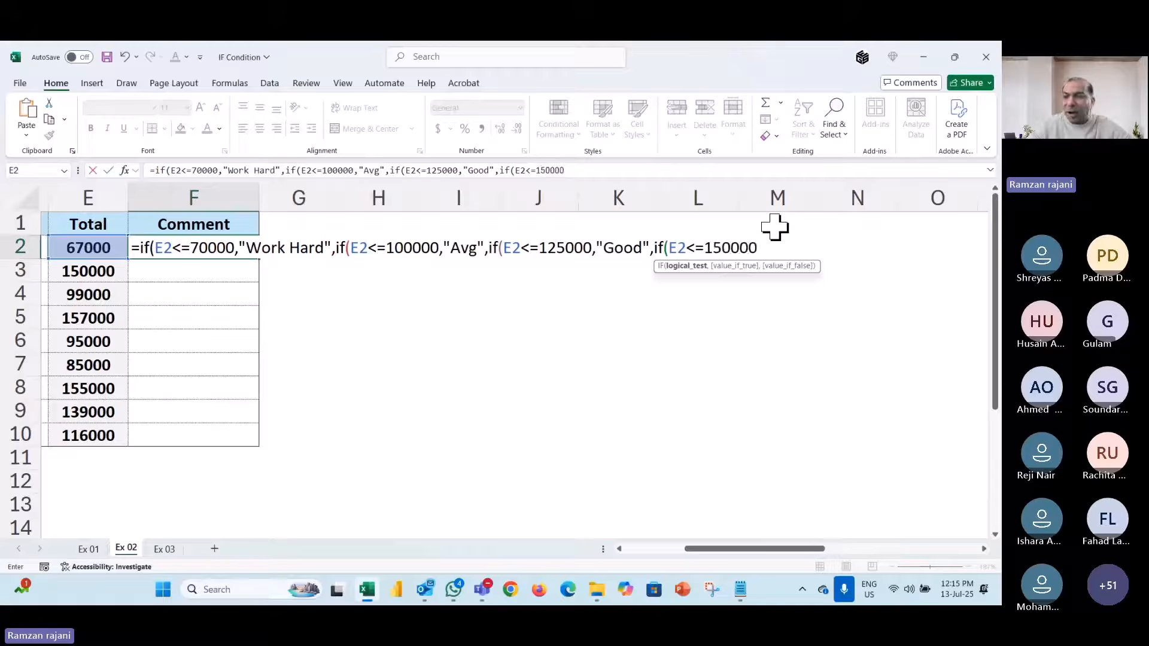
text(,)
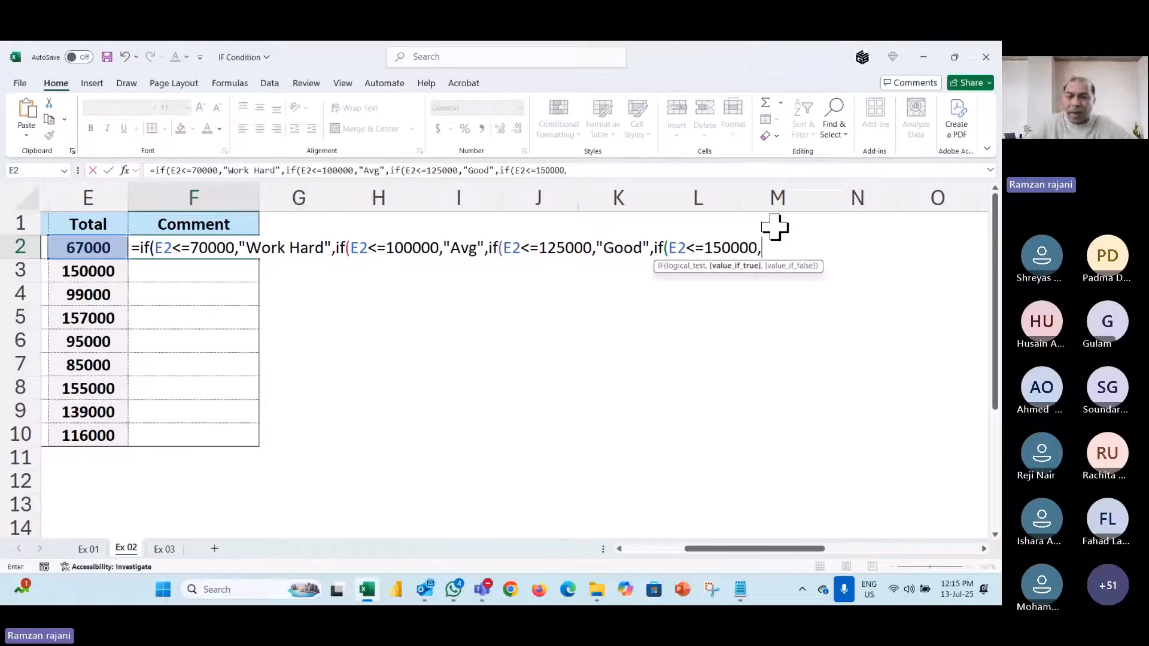
text("Good")
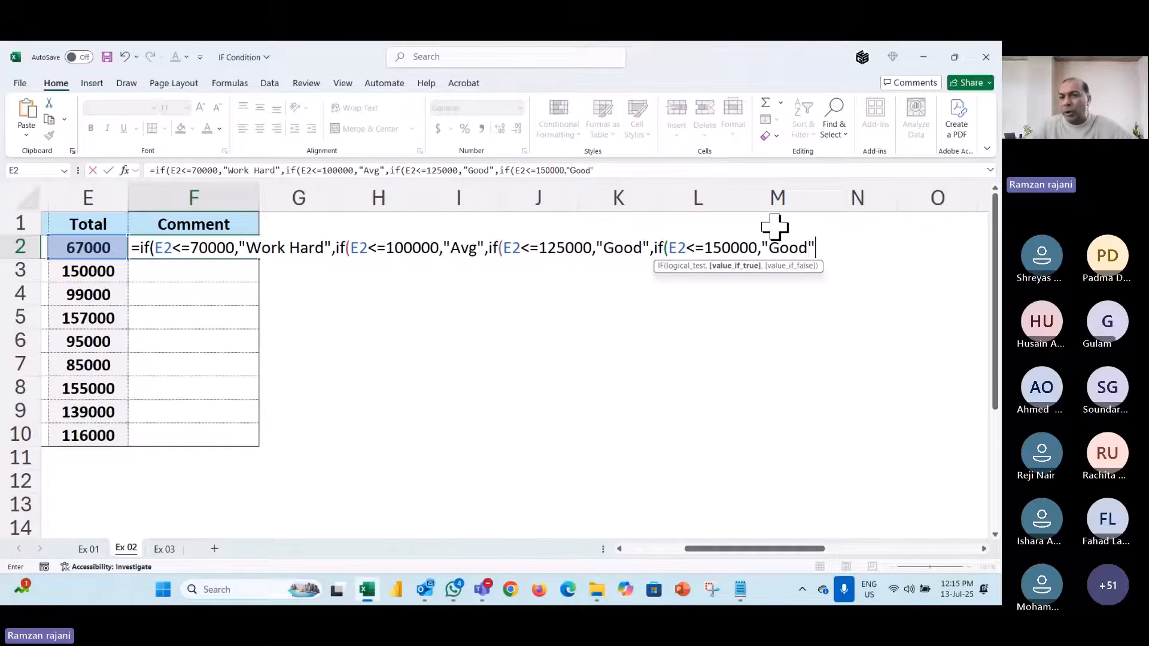
text(,)
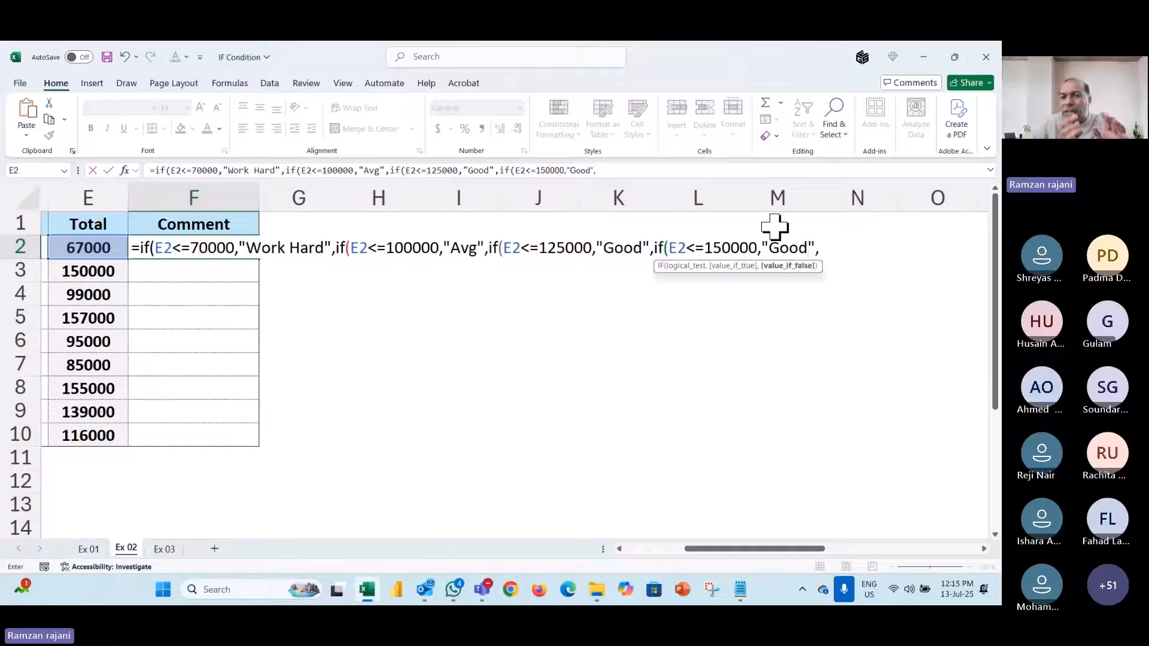
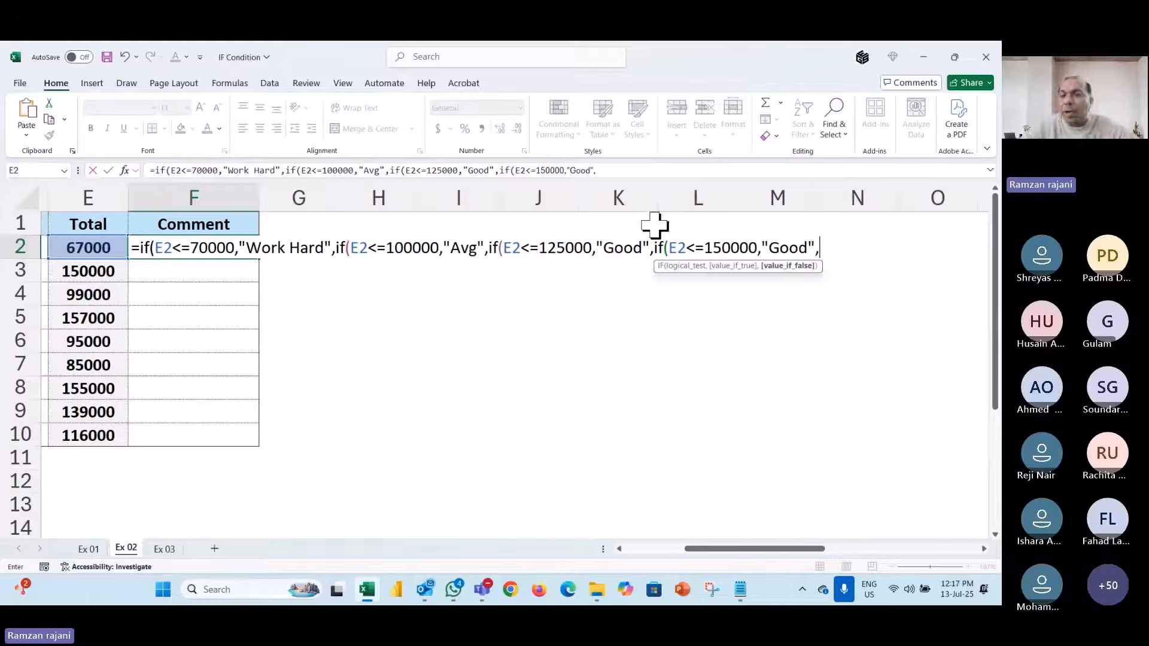
- Add "Very Good" and "Excellent" grades to F2's nested IF, close it with four parentheses, and enter it
click(769, 248)
text(Very Good)
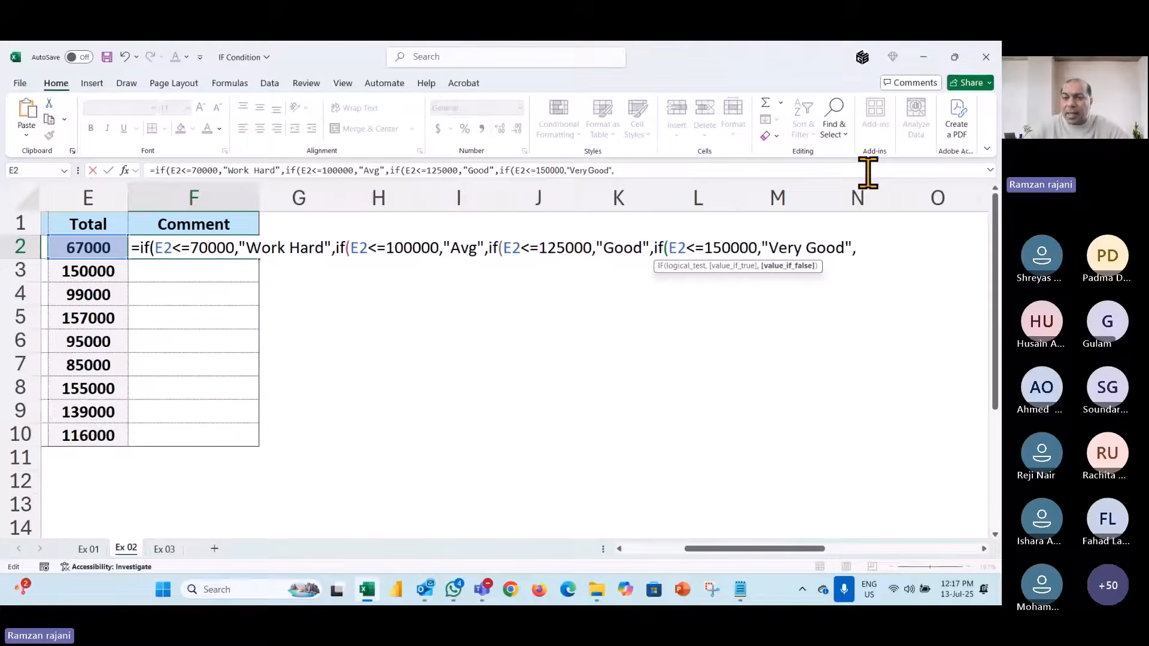
text(","Excell)
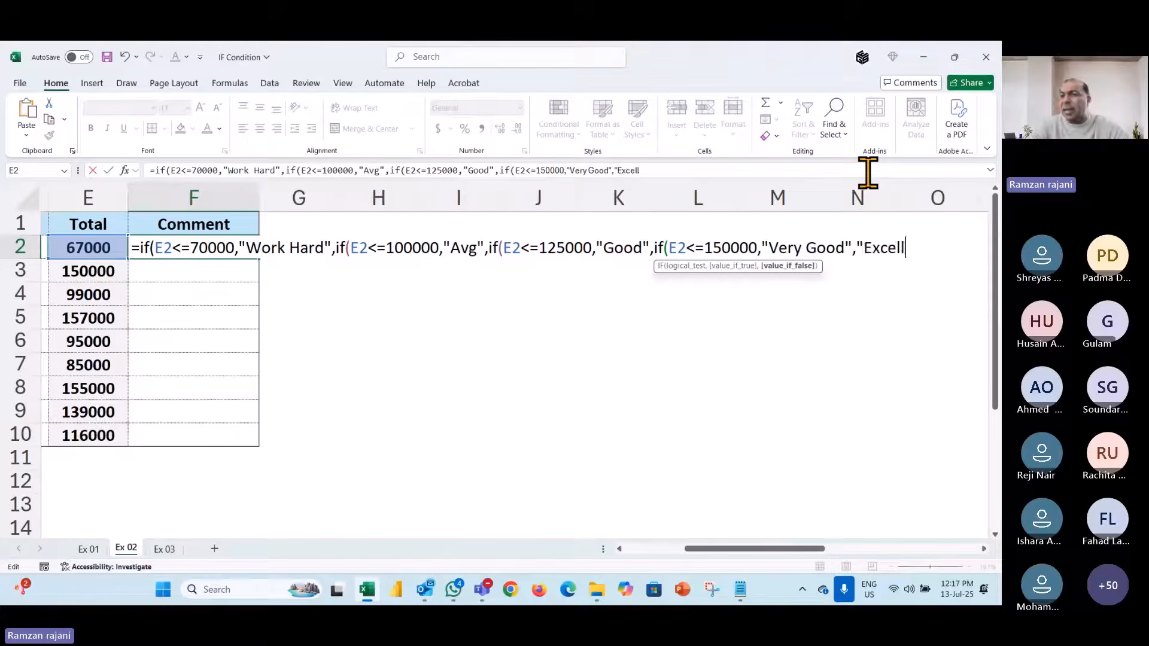
text(ent)
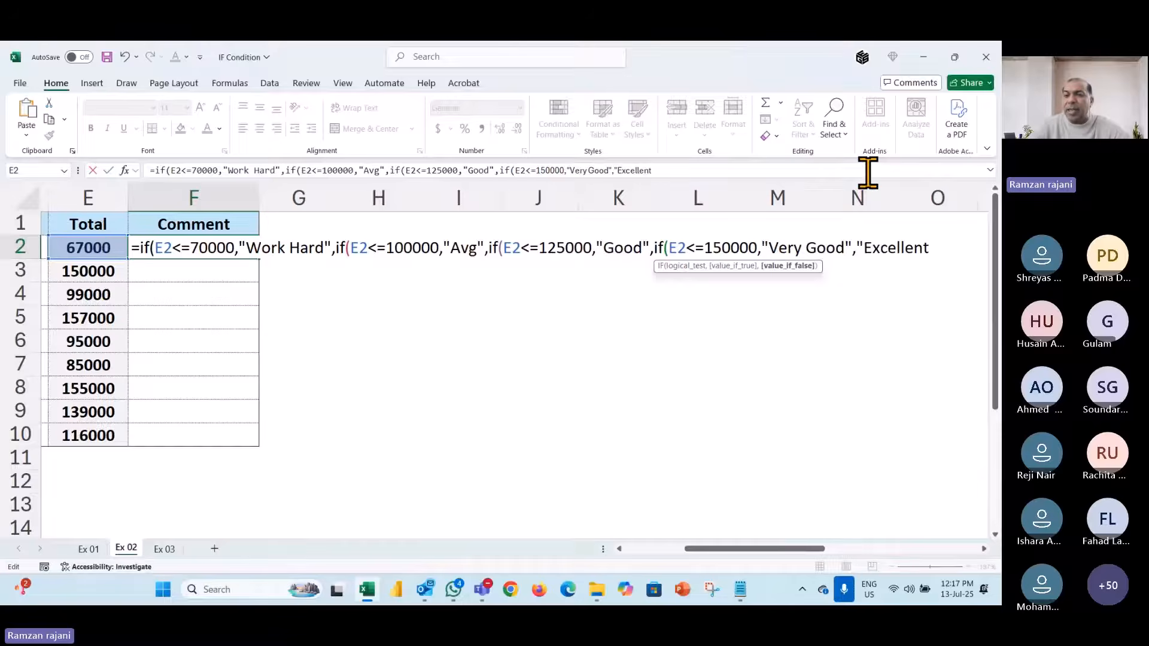
key(Return)
key(Escape)
key(Return)
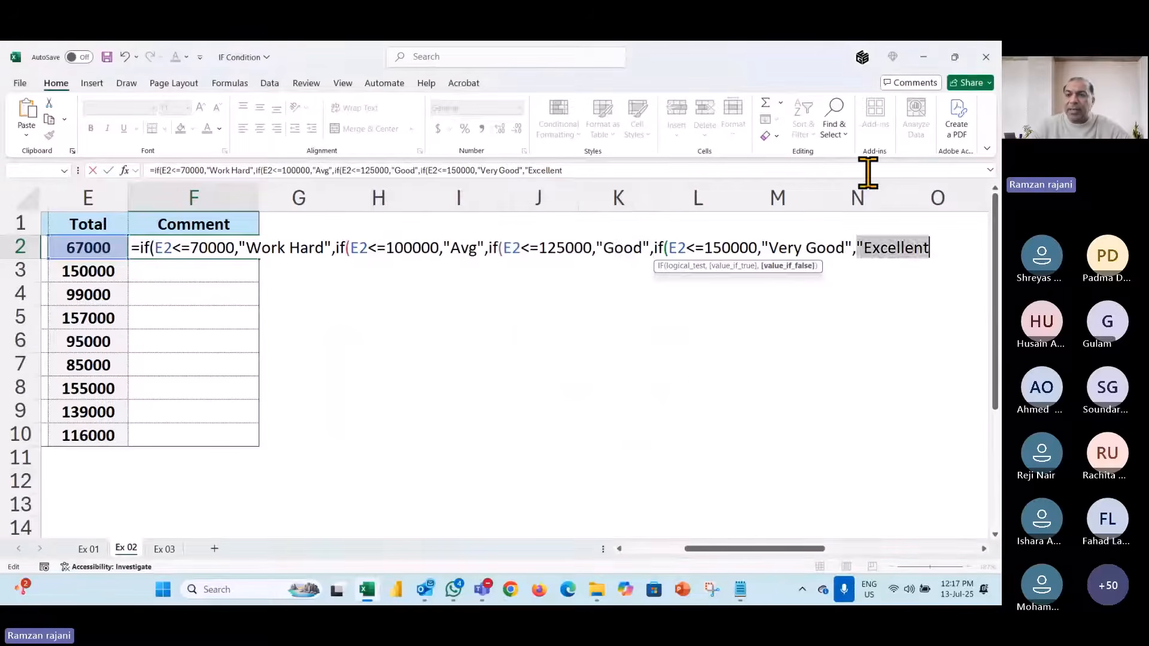
text("Exc)
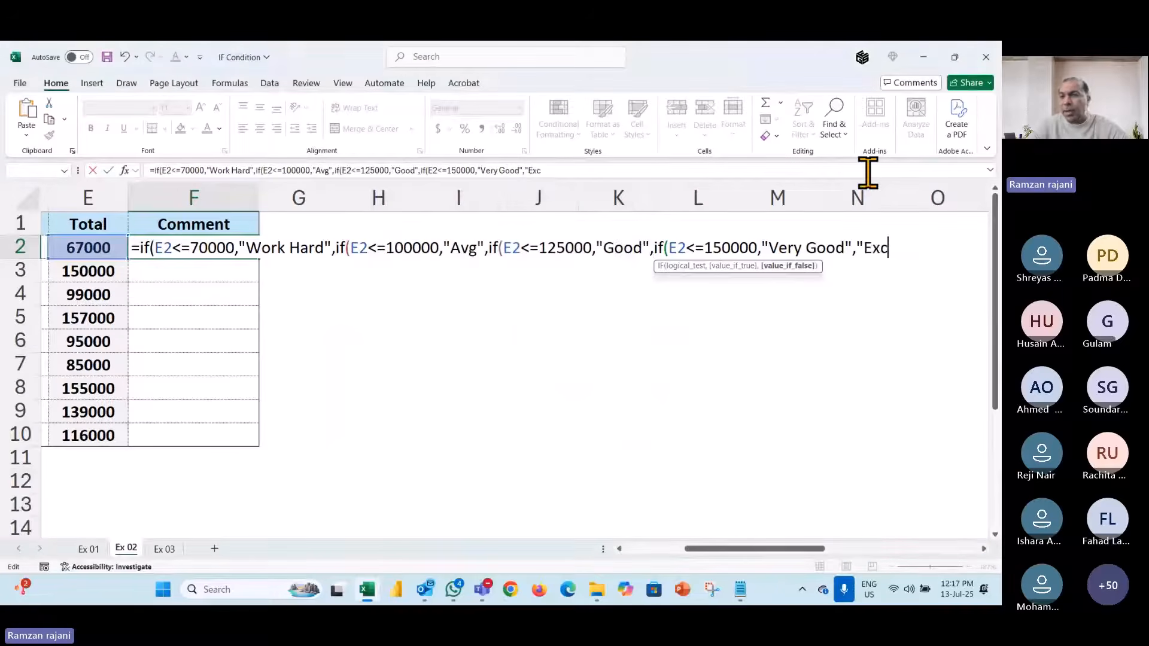
text(elletn)
key(BackSpace)
key(BackSpace)
text(nt)
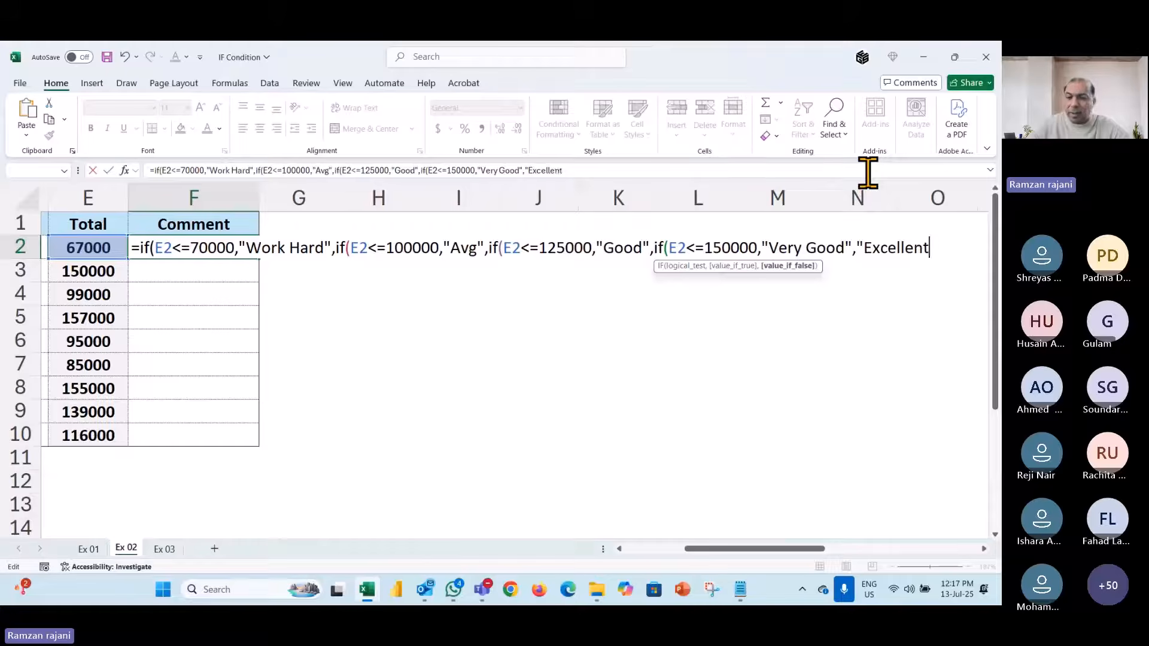
text(")
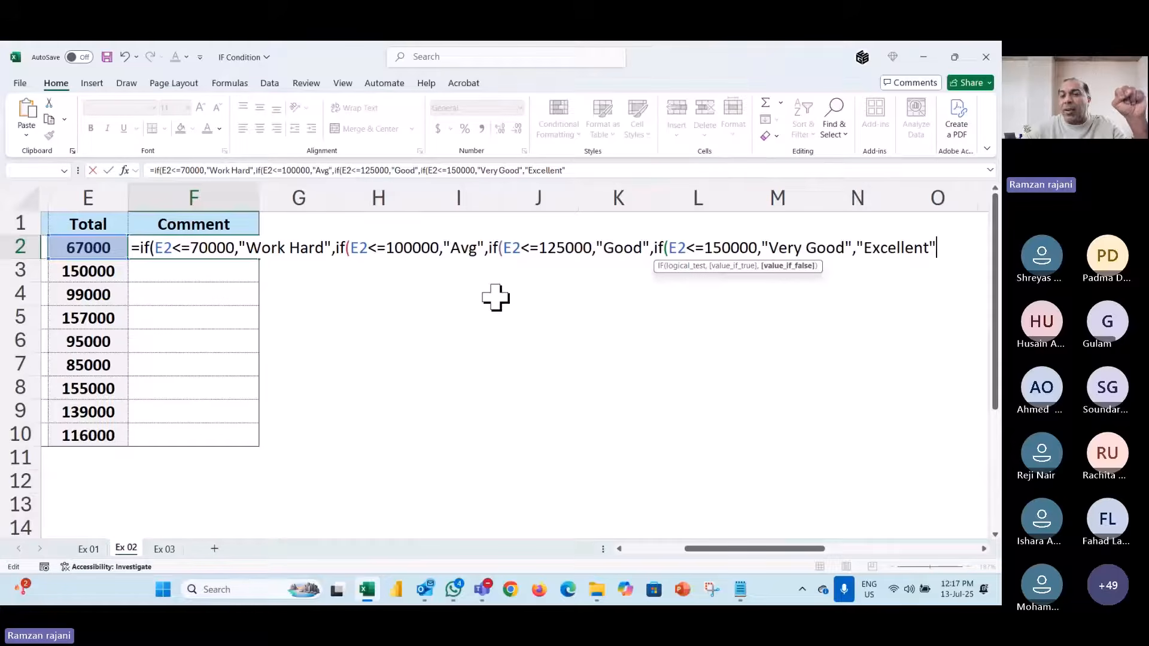
text()))))
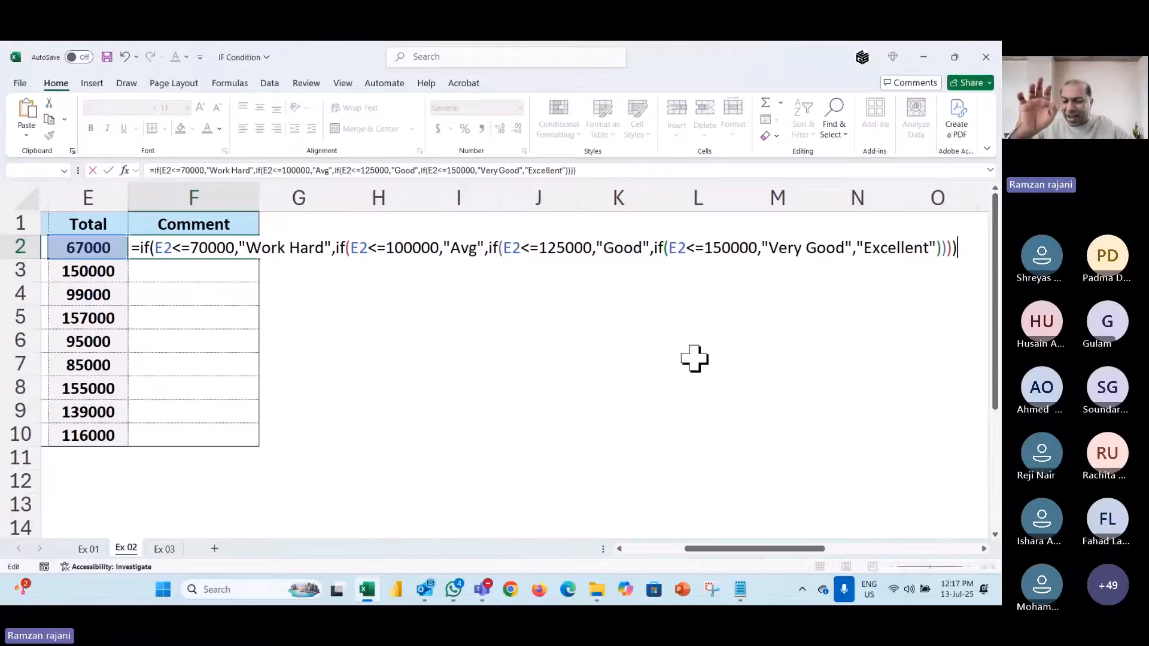
key(Return)
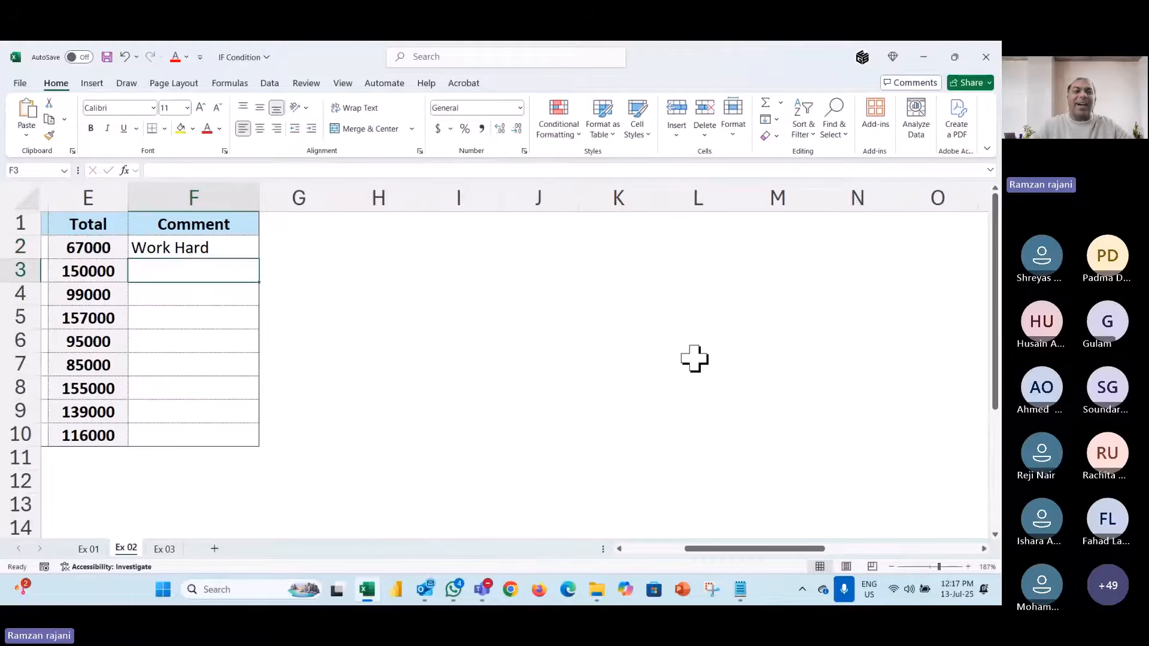
- Fill F2's nested IF formula down to F10 with the fill handle, then reopen F2 to review it
key(Left)
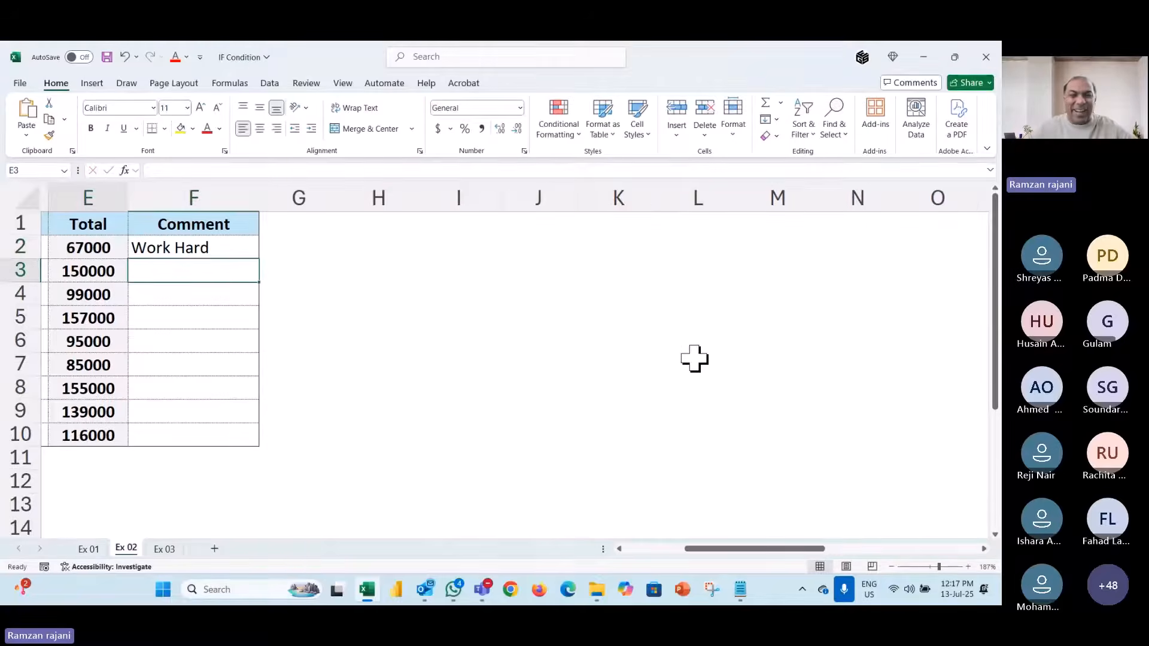
key(Left)
key(Right)
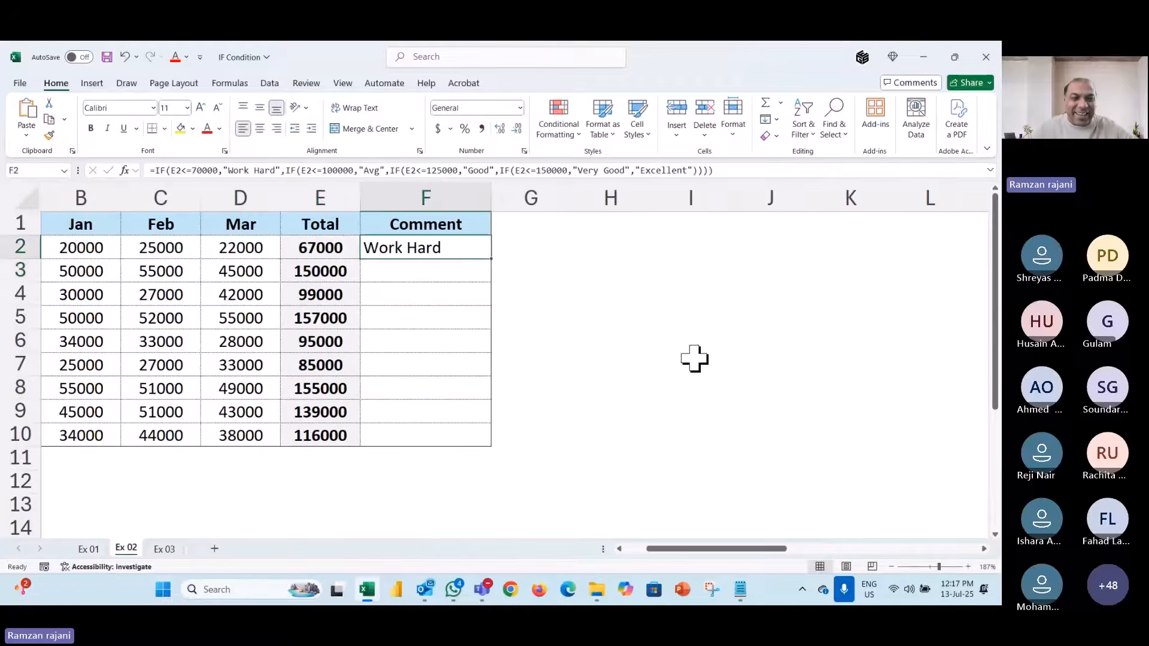
double_click(462, 247)
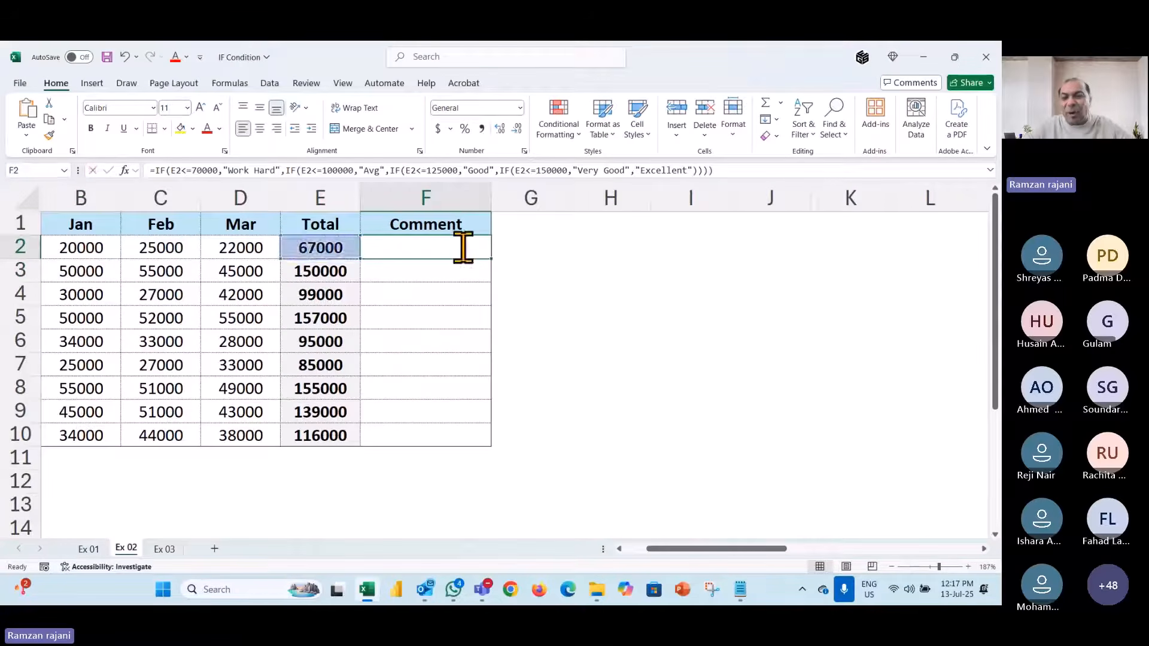
key(Escape)
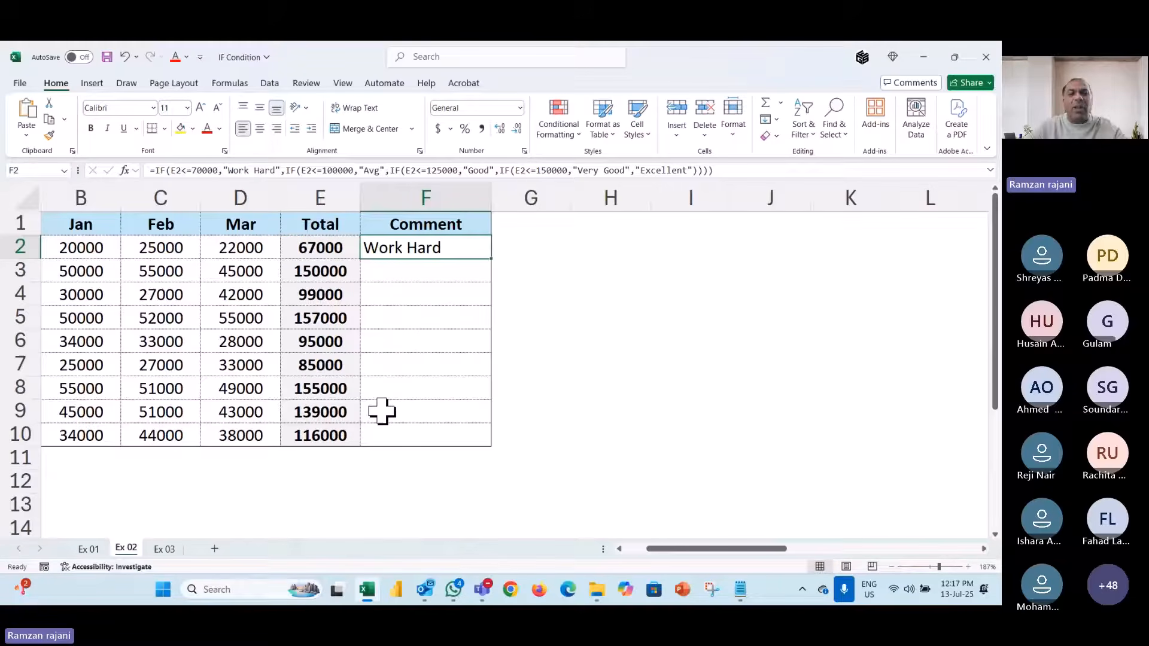
double_click(491, 259)
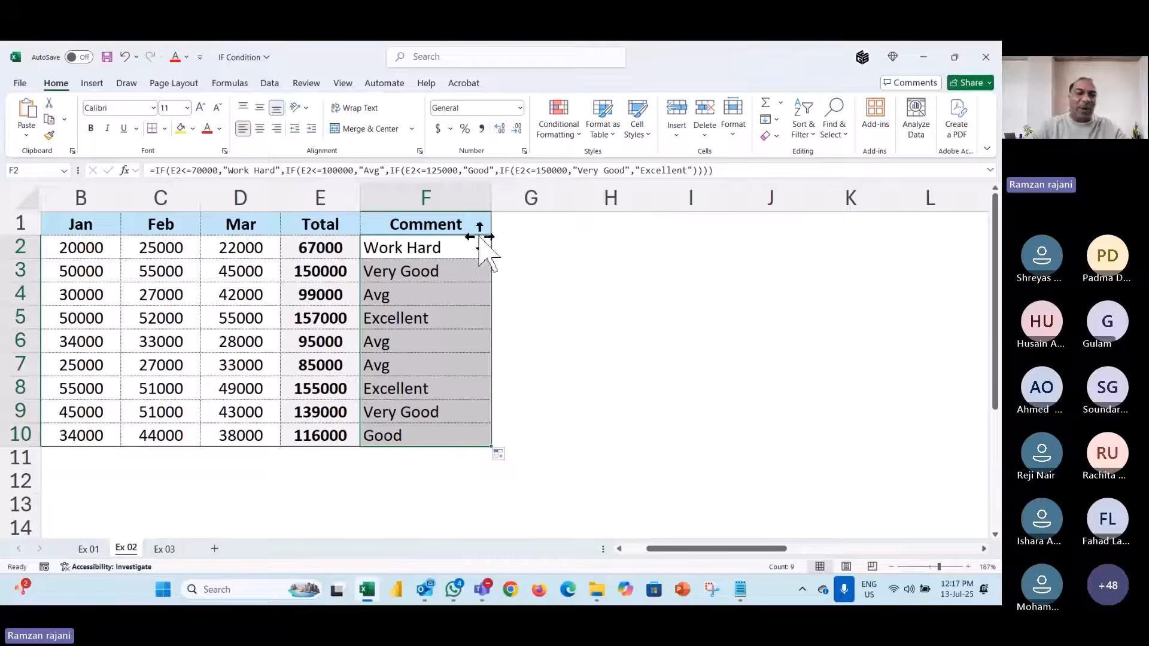
double_click(475, 246)
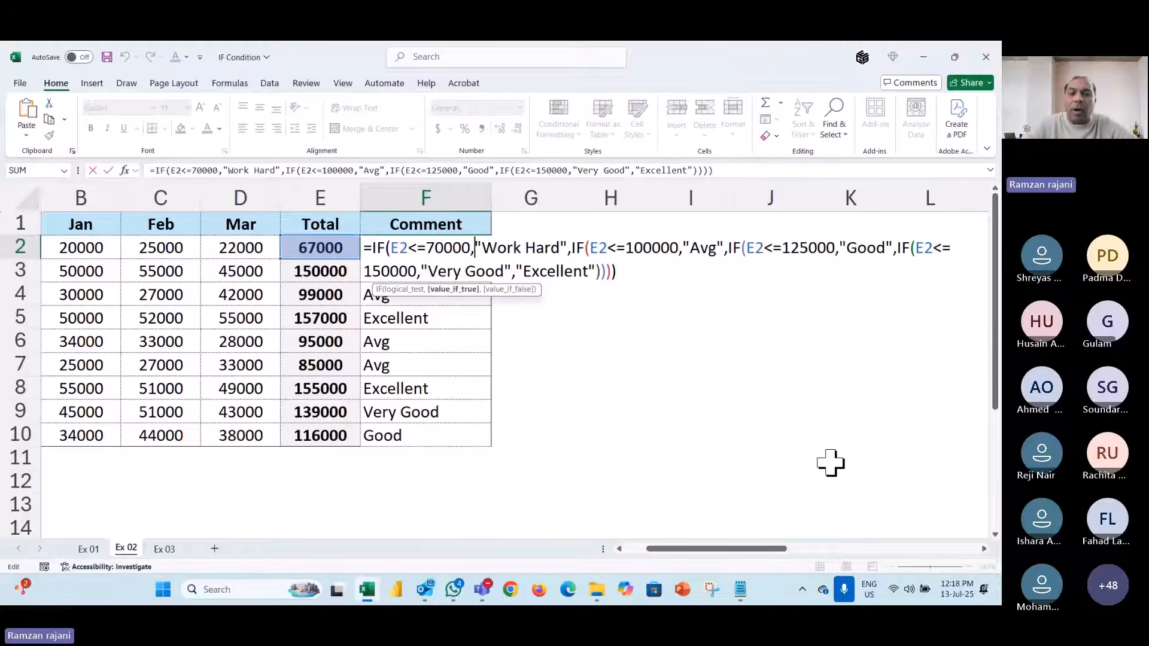
- Commit F2's formula and switch to the Ex 03 sheet
scroll(830, 462, right, 3)
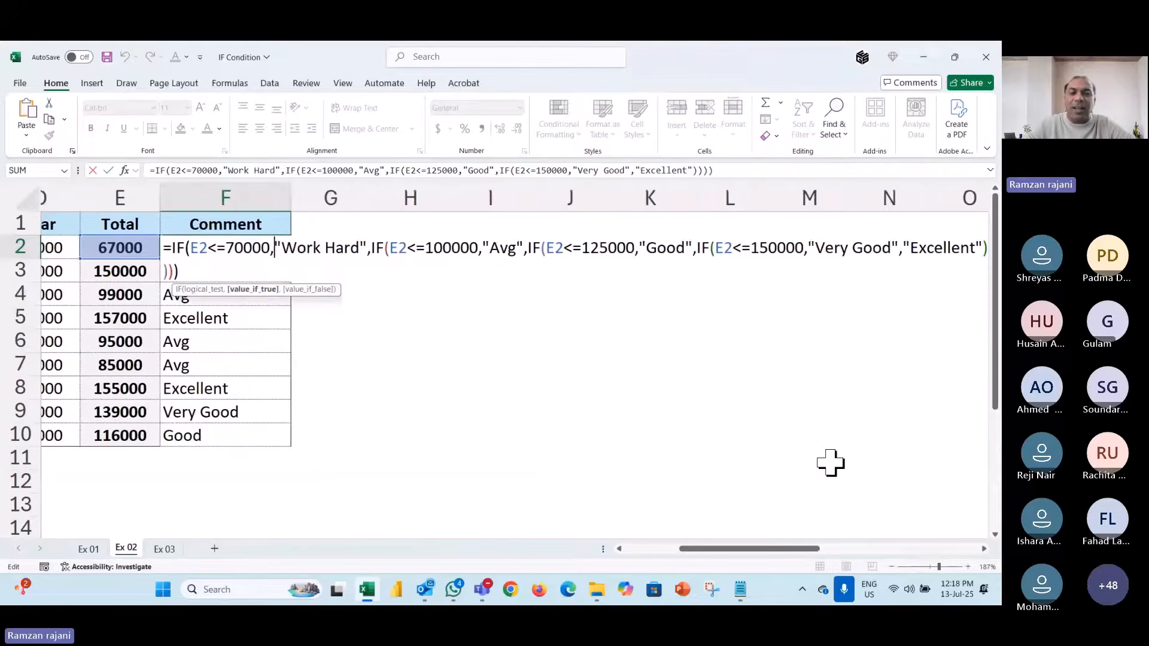
scroll(830, 462, right, 1)
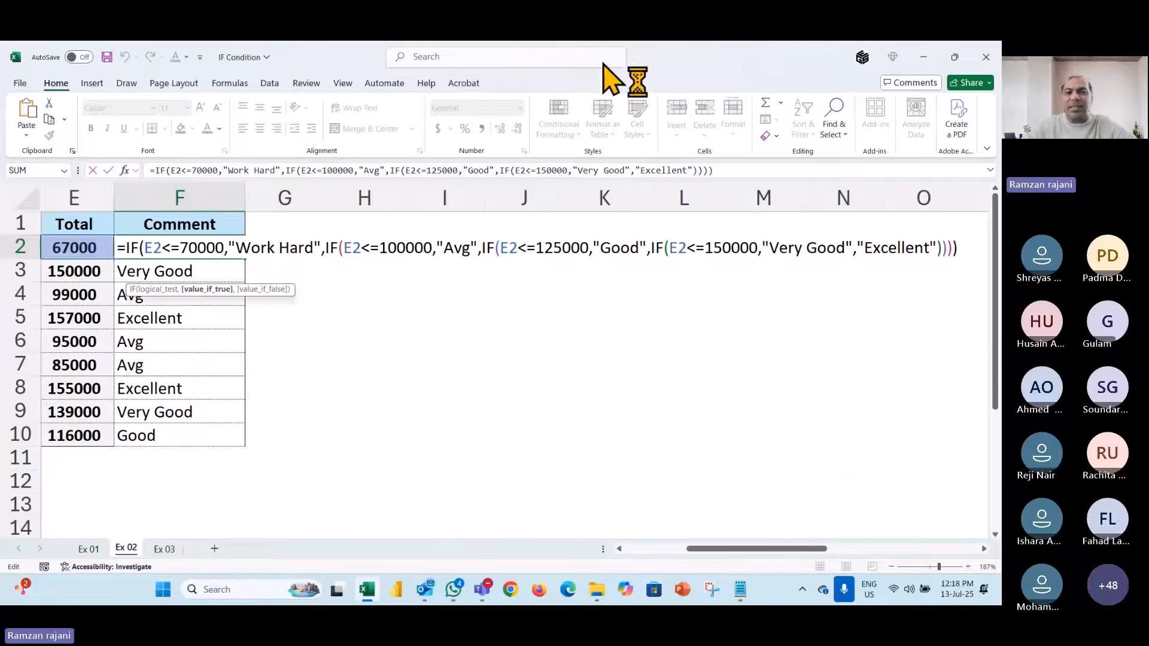
click(621, 64)
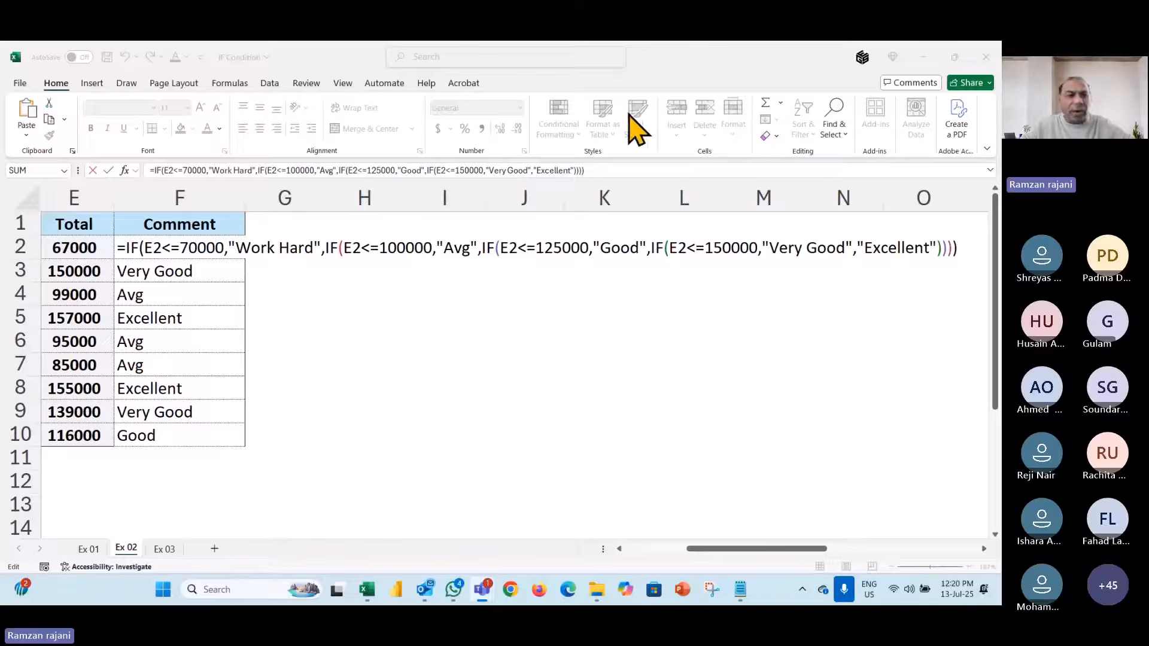
click(299, 248)
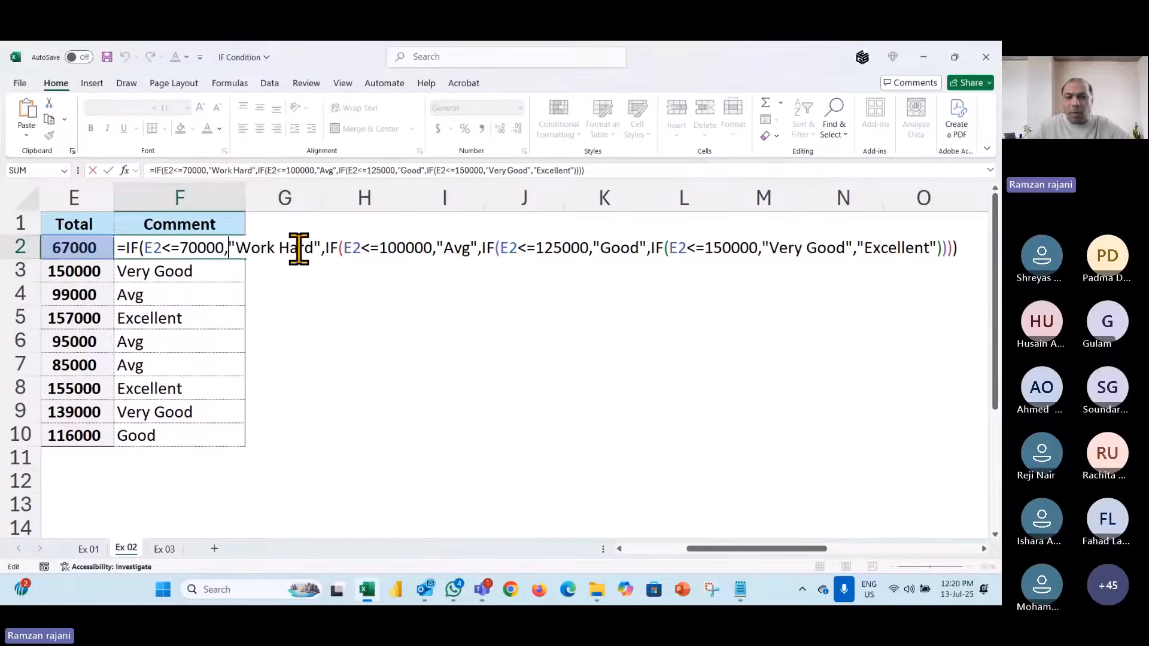
key(Return)
key(ctrl+Page_Down)
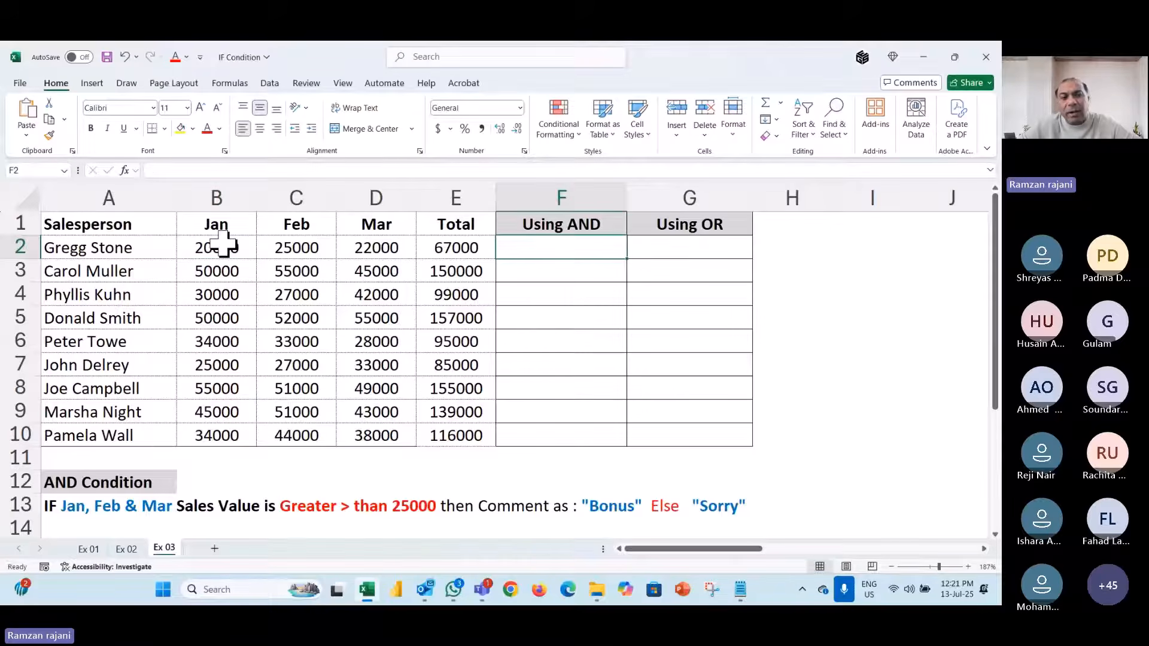
- Highlight the Jan–Mar sales in B2:D2, then select cell F2 under Using AND
drag(223, 244, 357, 245)
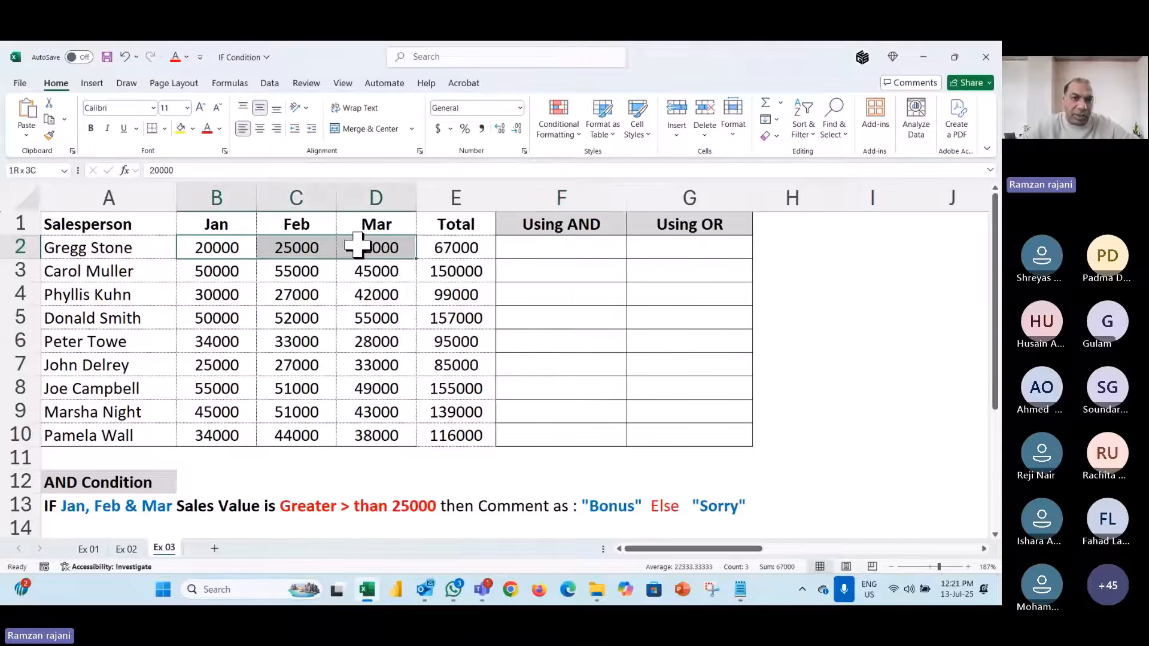
click(254, 250)
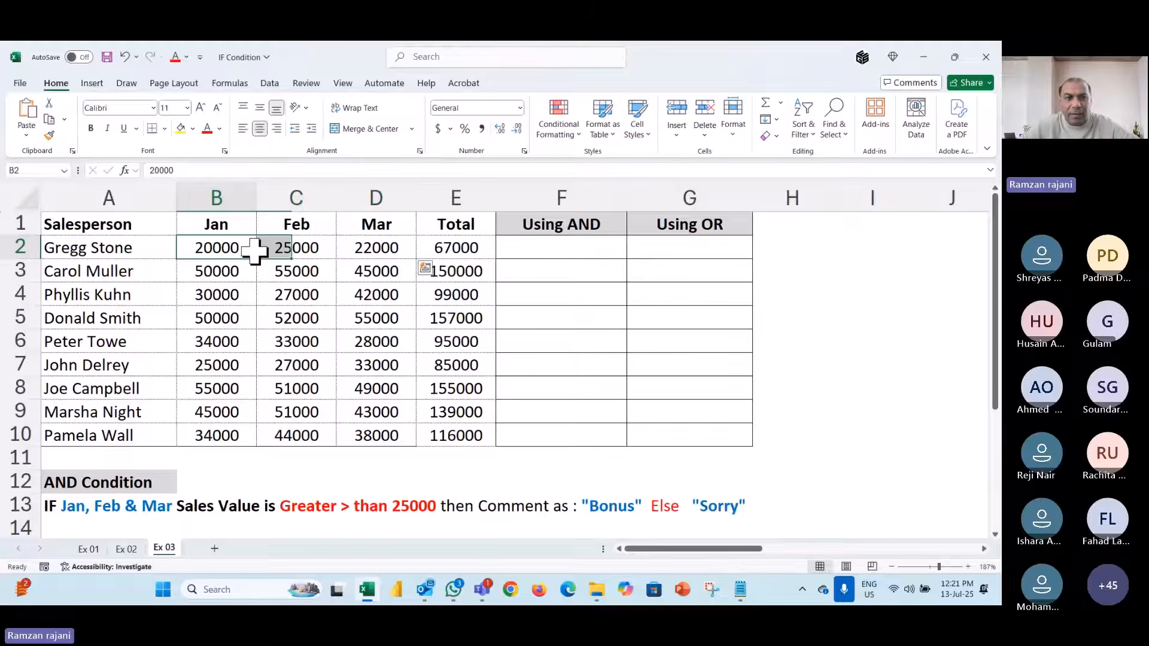
drag(254, 250, 355, 254)
click(559, 252)
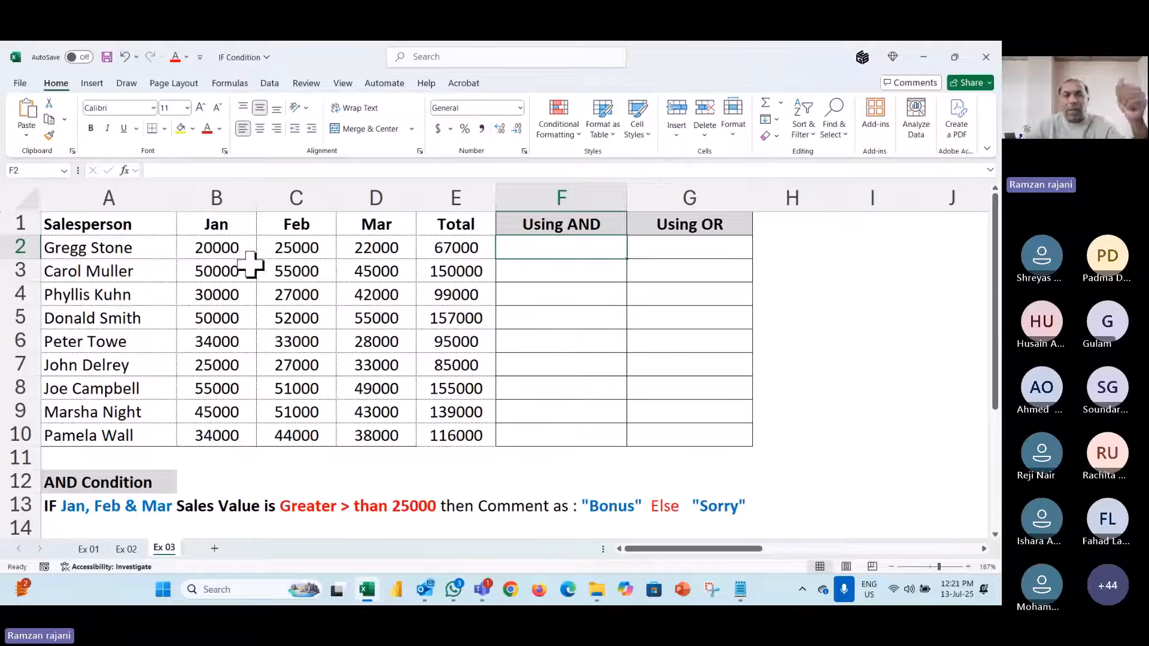
click(231, 247)
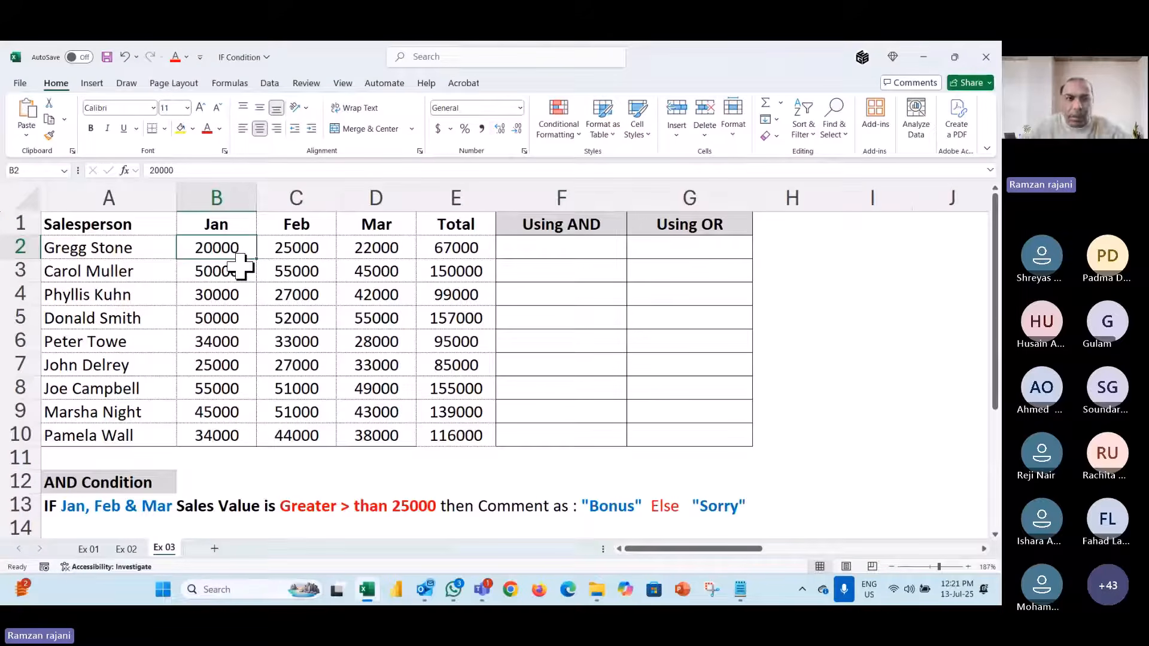
click(295, 251)
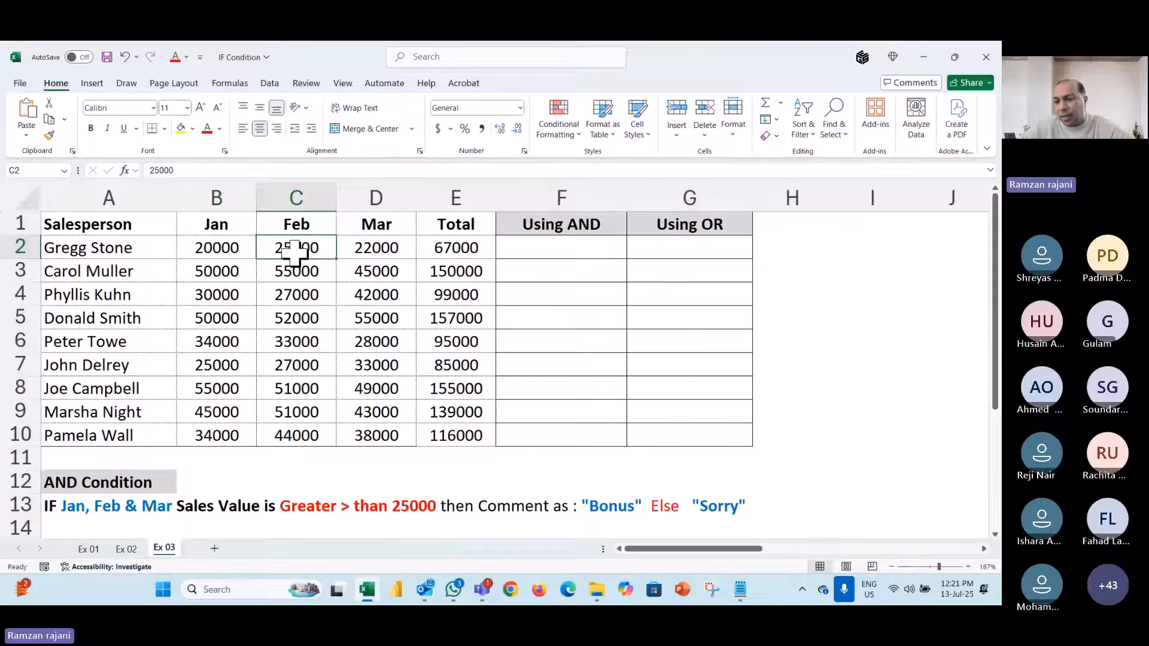
click(353, 248)
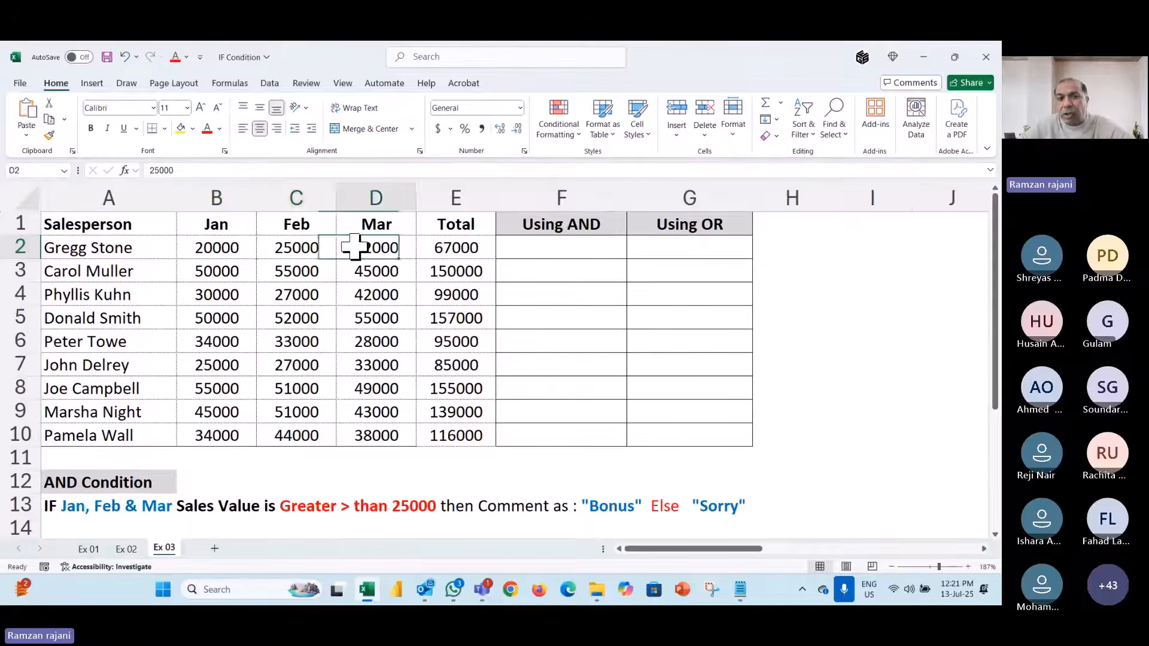
right_click(355, 245)
click(224, 249)
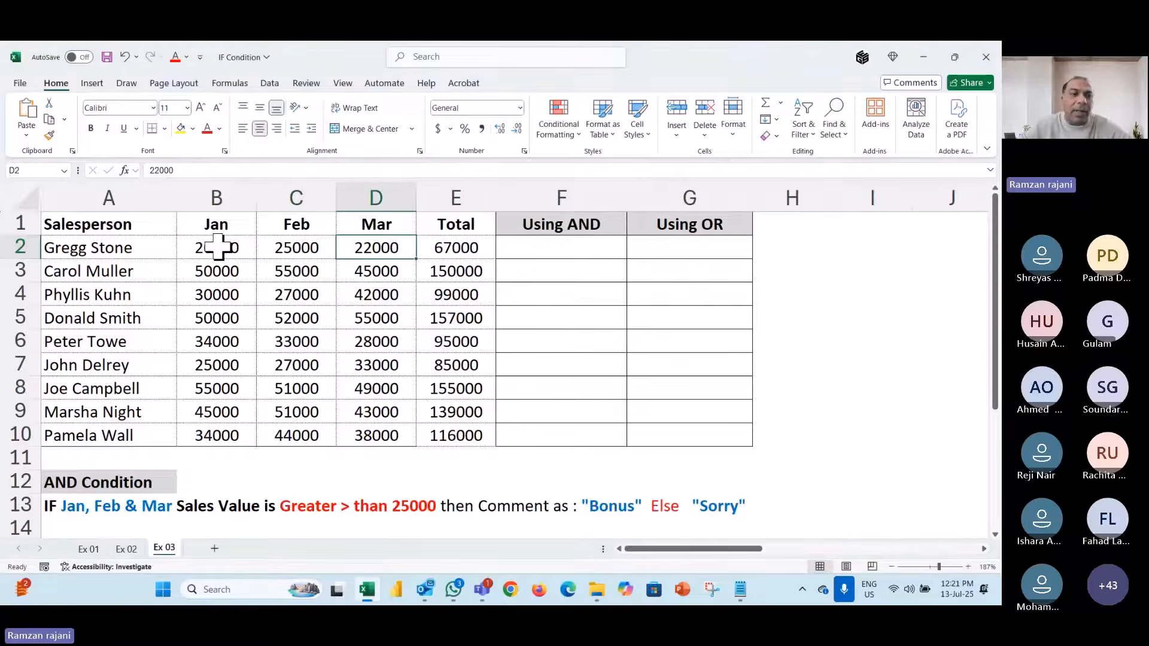
drag(224, 249, 367, 238)
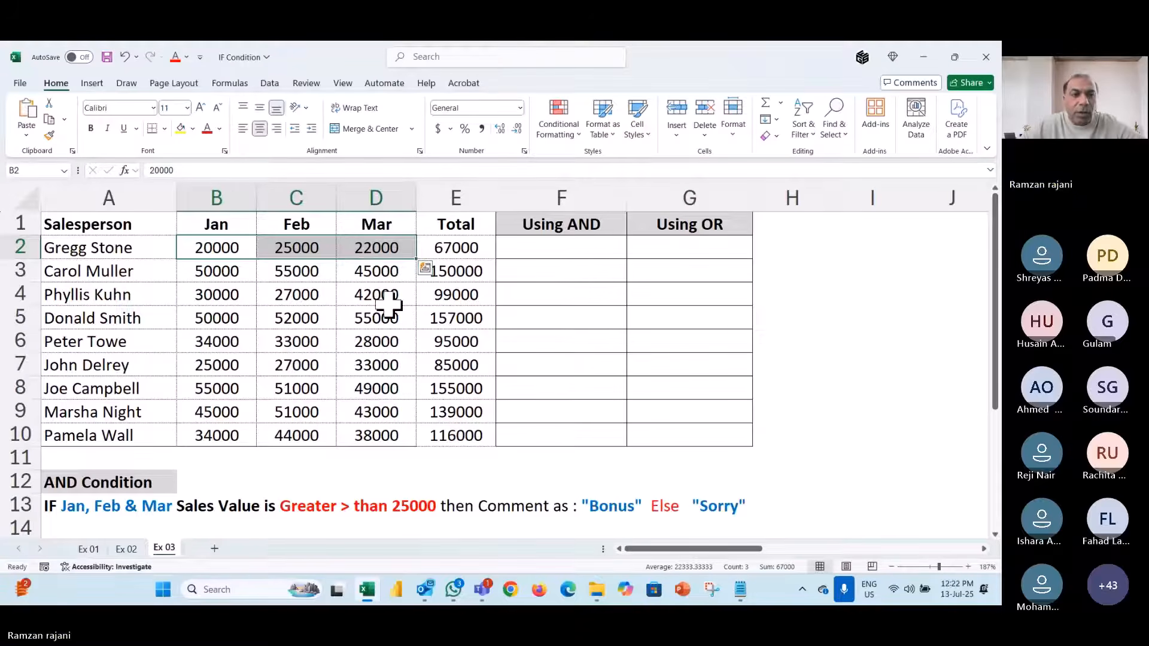
scroll(390, 303, right, 3)
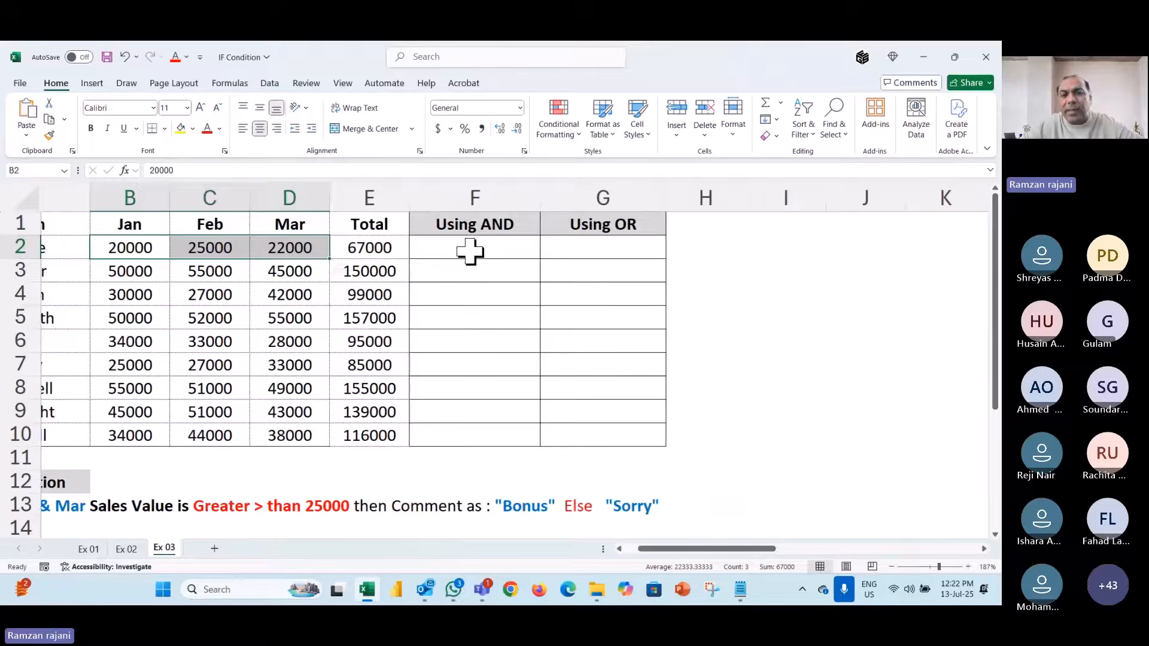
click(470, 251)
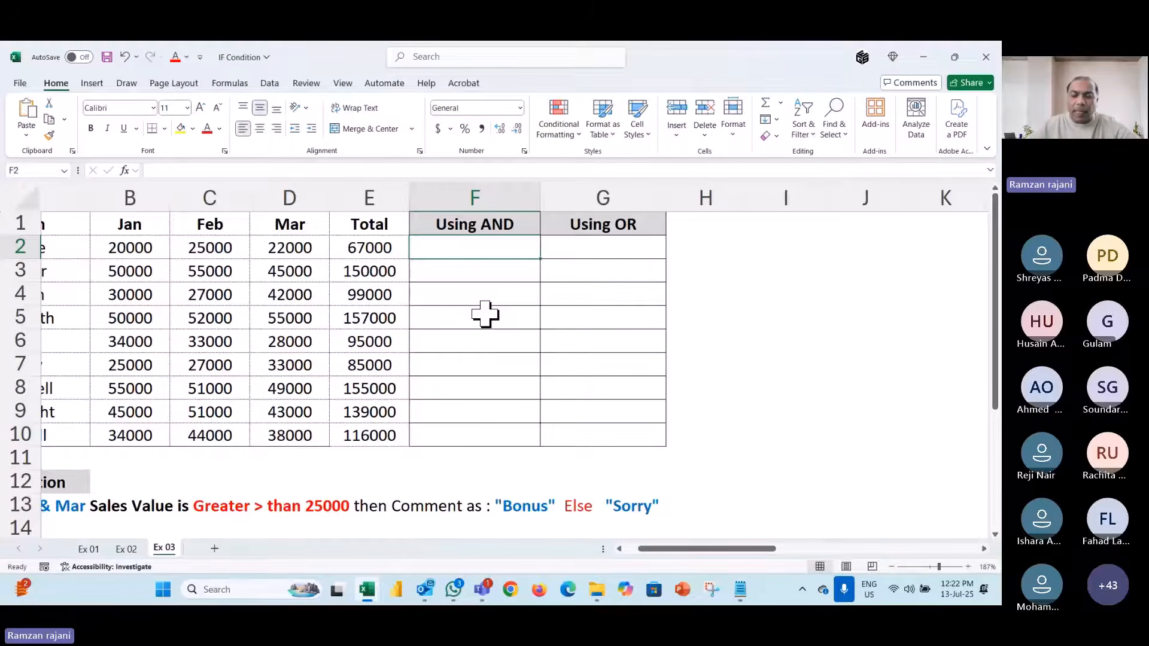
- Type =IF(AND( into F2
text(=if()
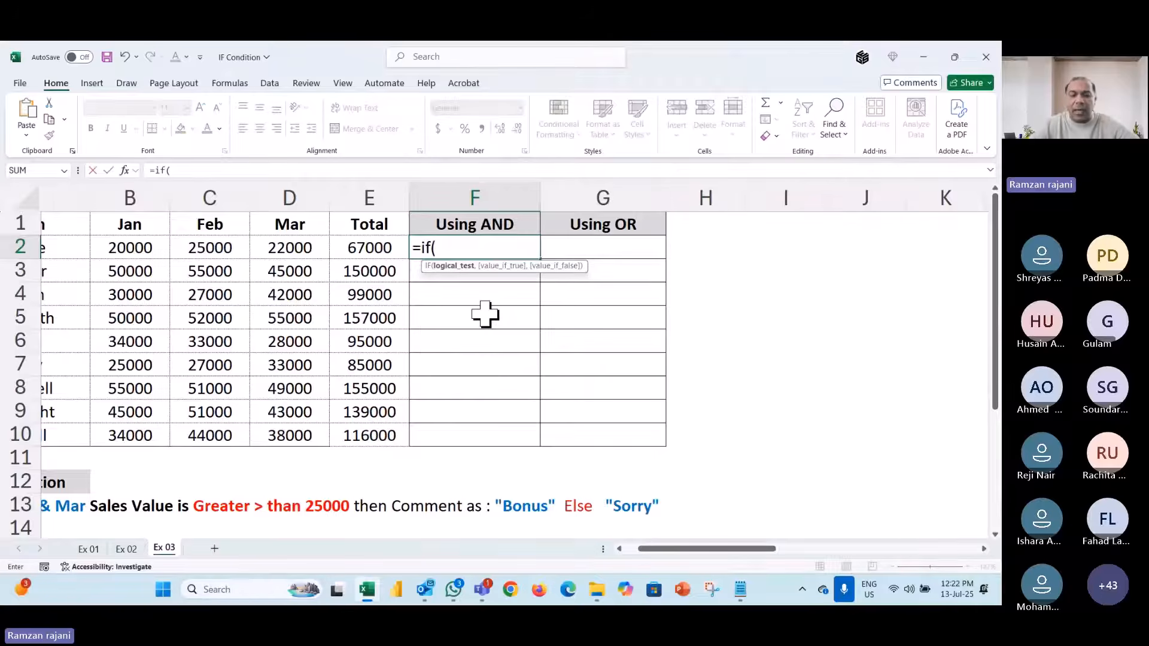
text(and()
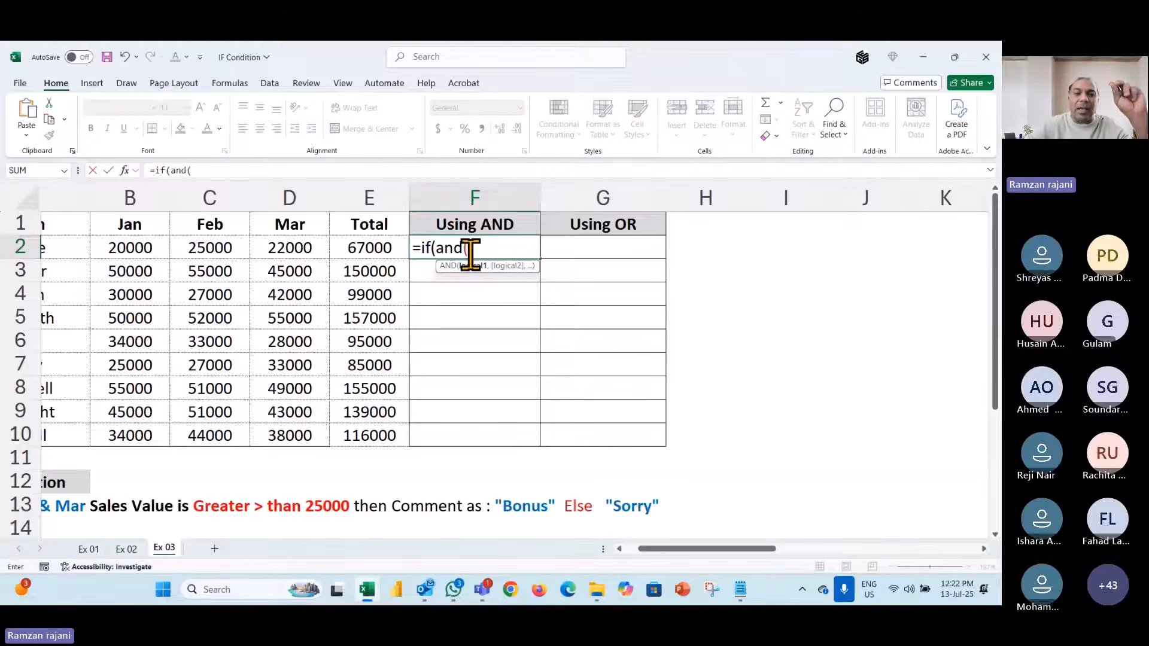
key(BackSpace)
key(BackSpace)
key(BackSpace)
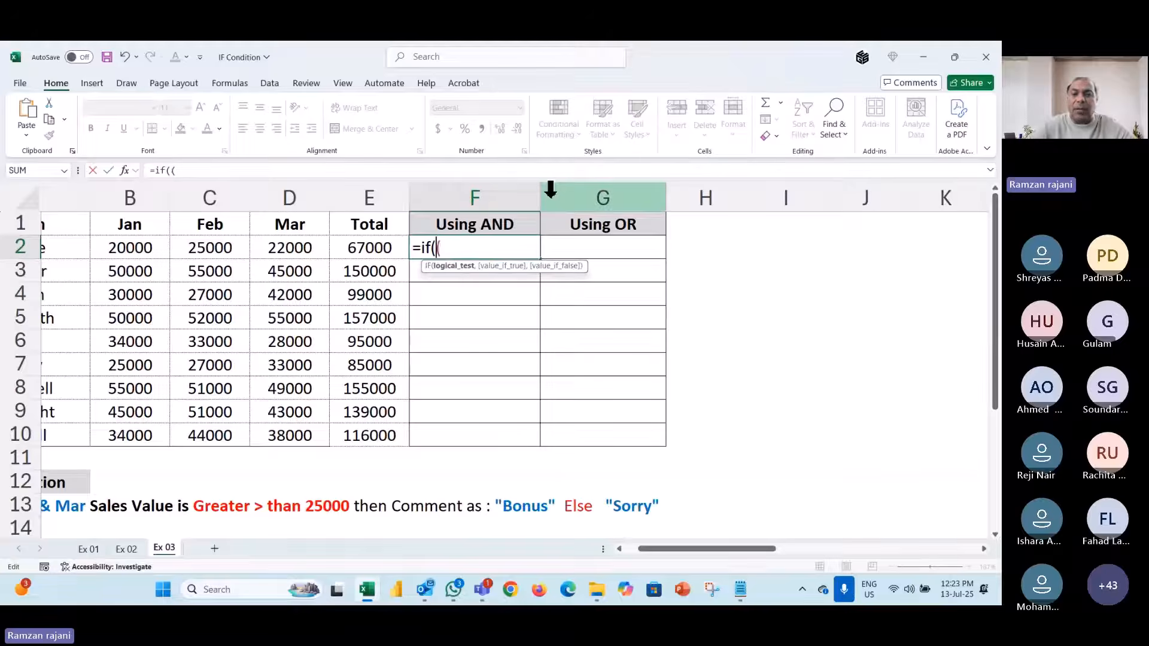
text(AND)
key(Right)
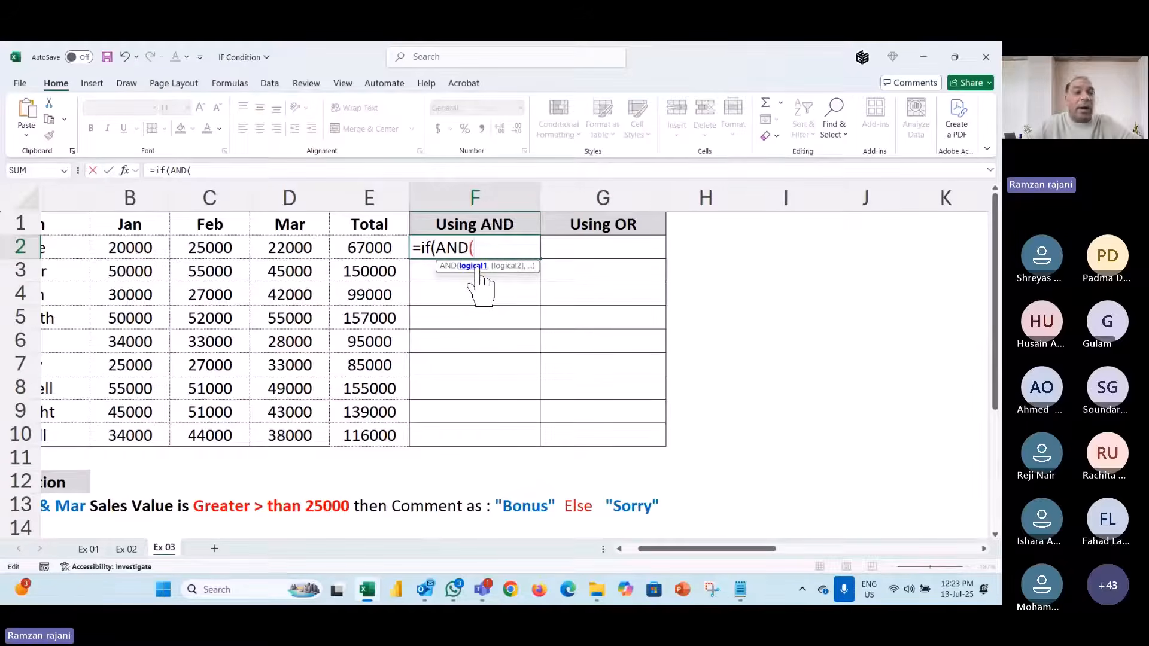
- Try conditions B2>25000, C2>25000 and D2>25000, then erase them back to =IF(AND(
click(151, 249)
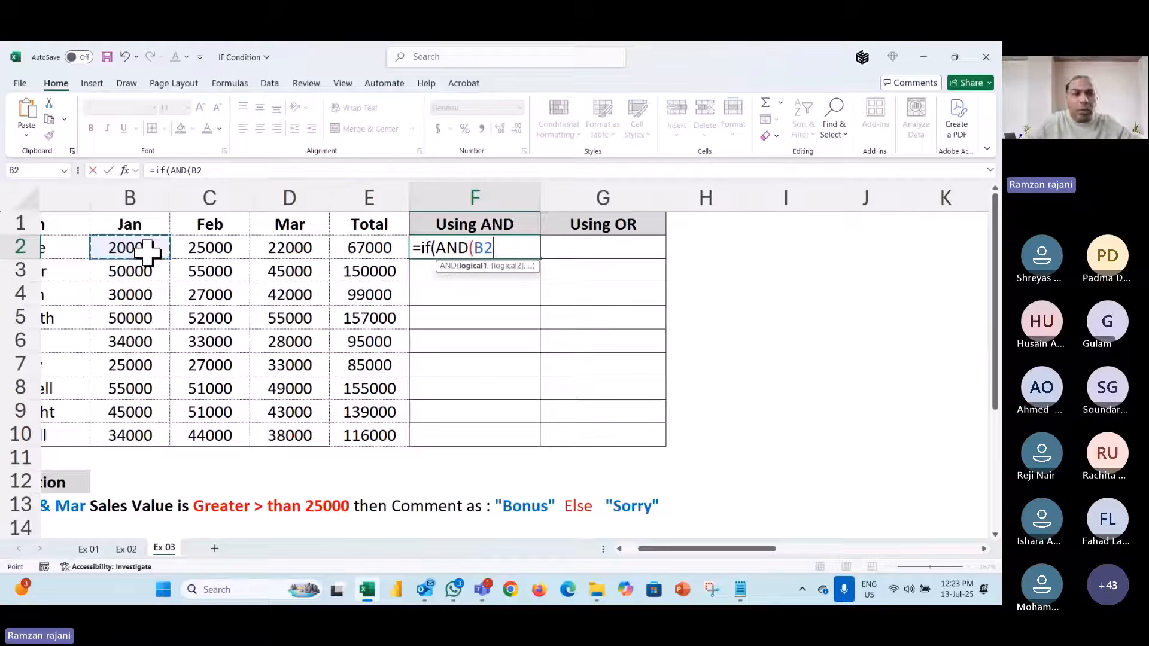
text(>)
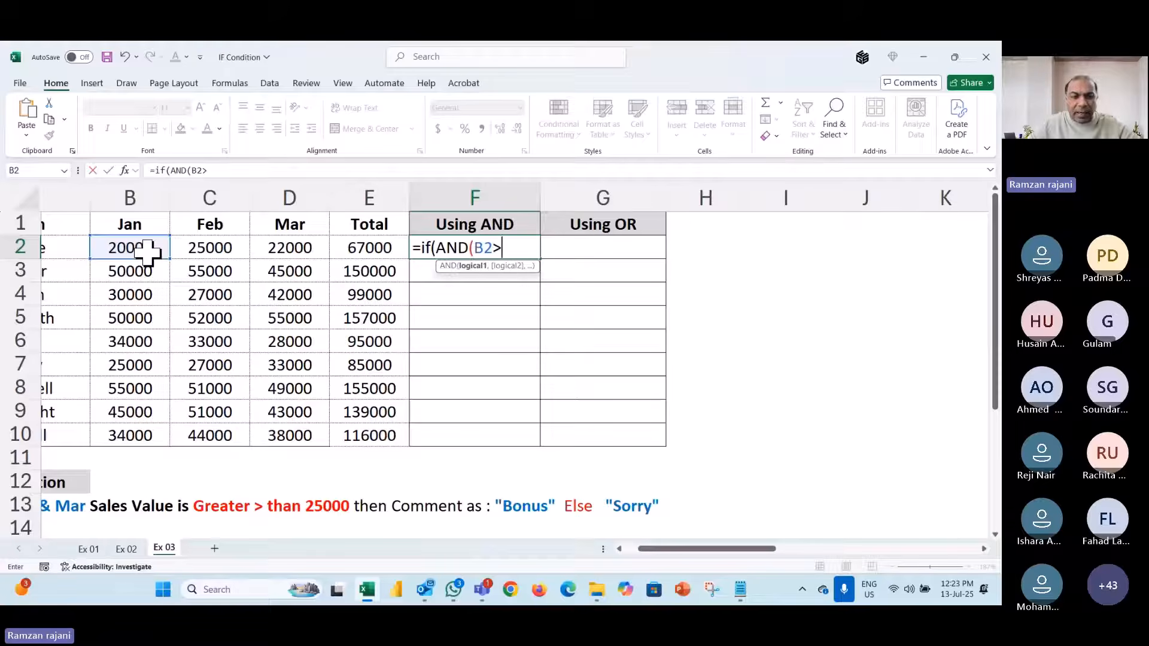
text(25000)
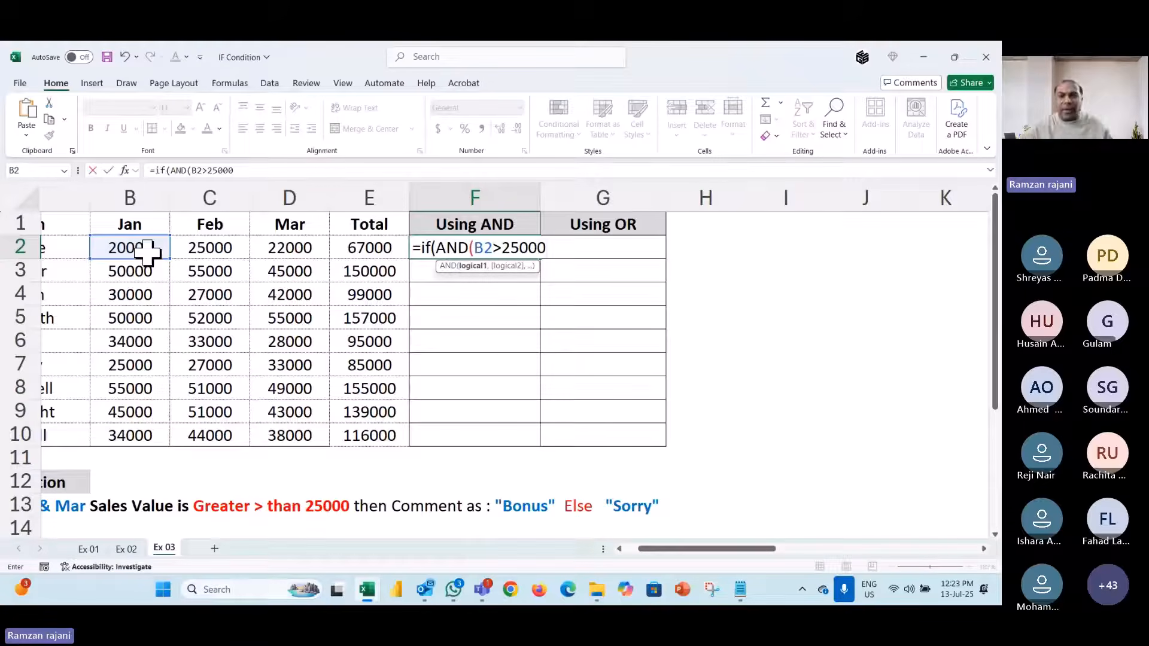
text(,)
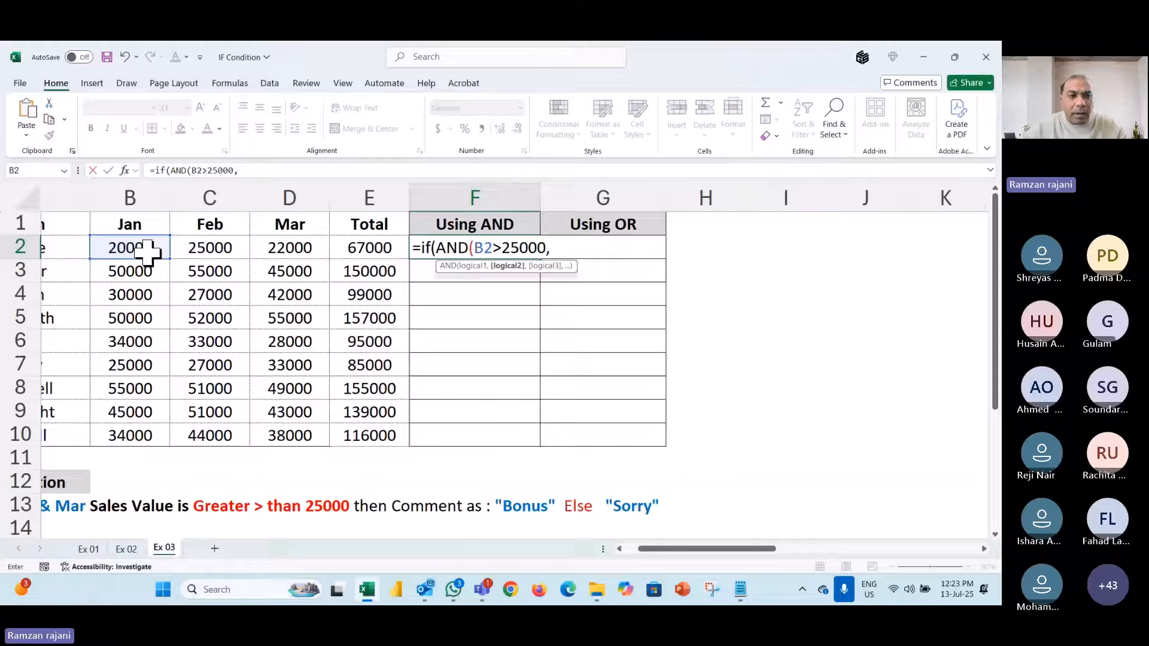
click(192, 245)
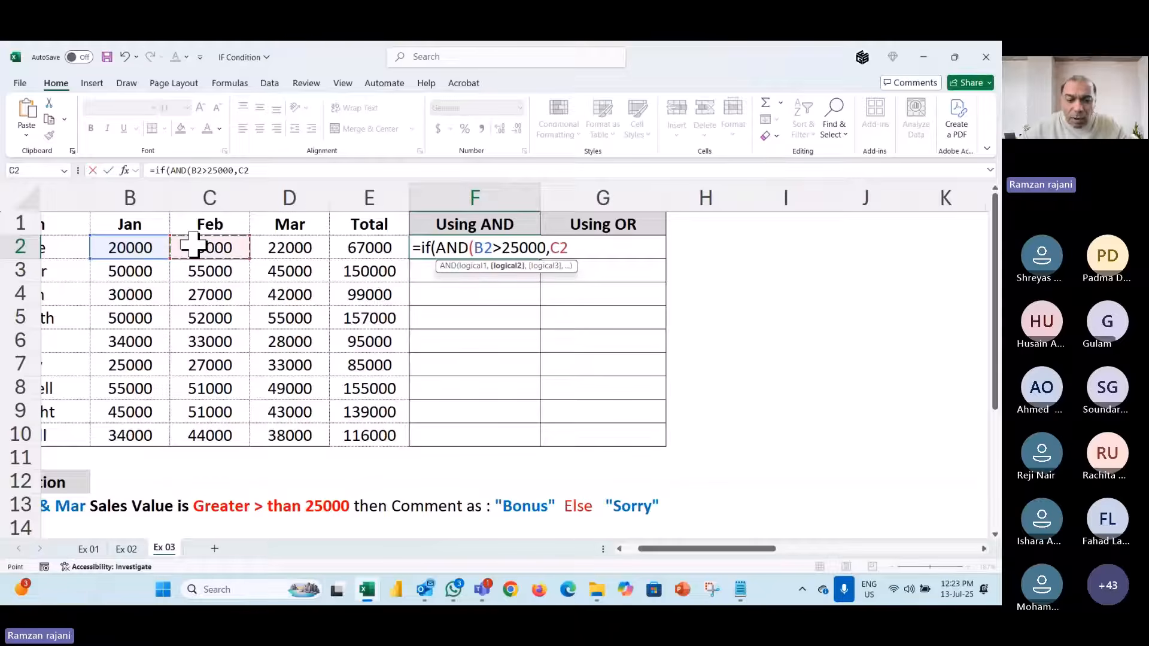
text(>25000)
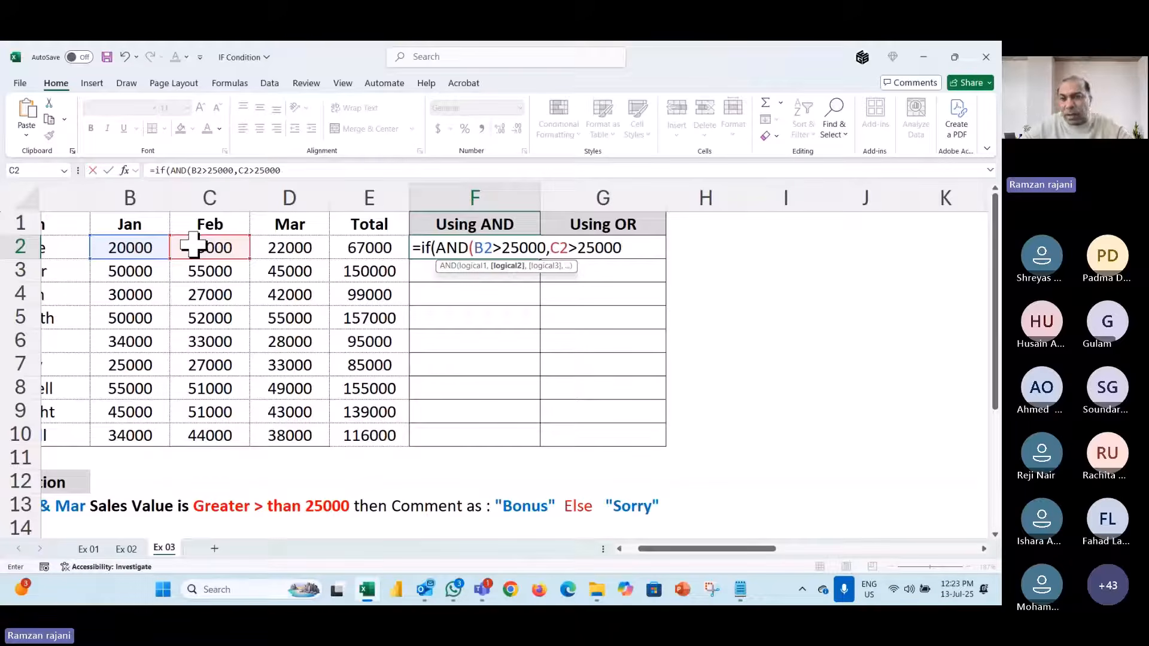
text(,)
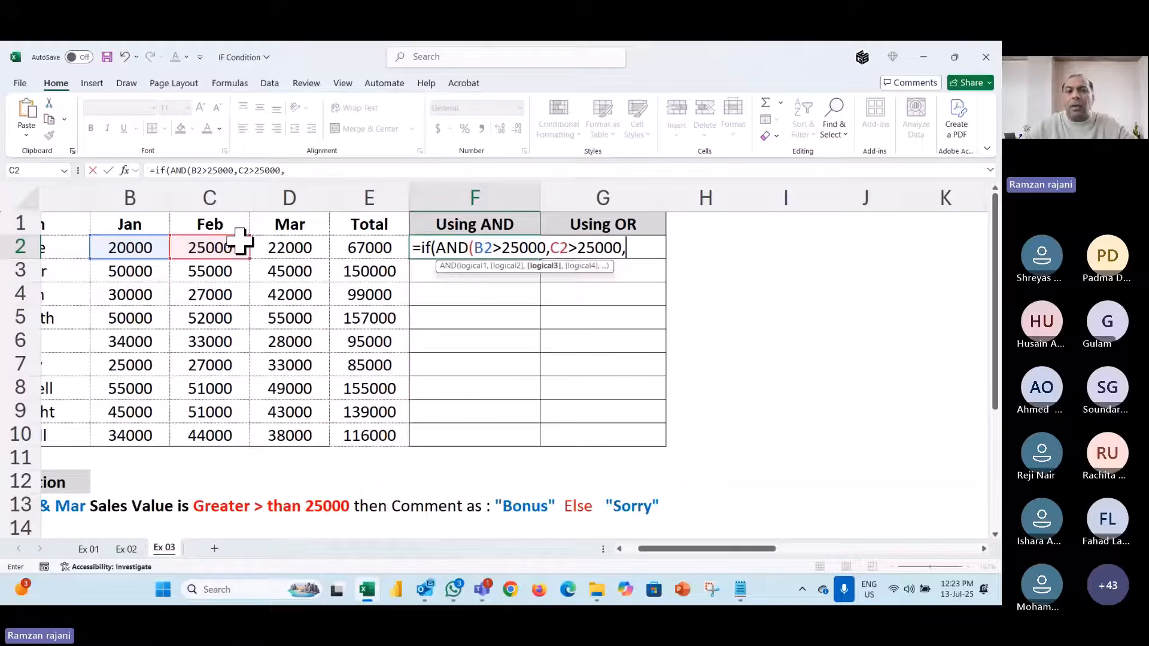
click(280, 248)
text(>25)
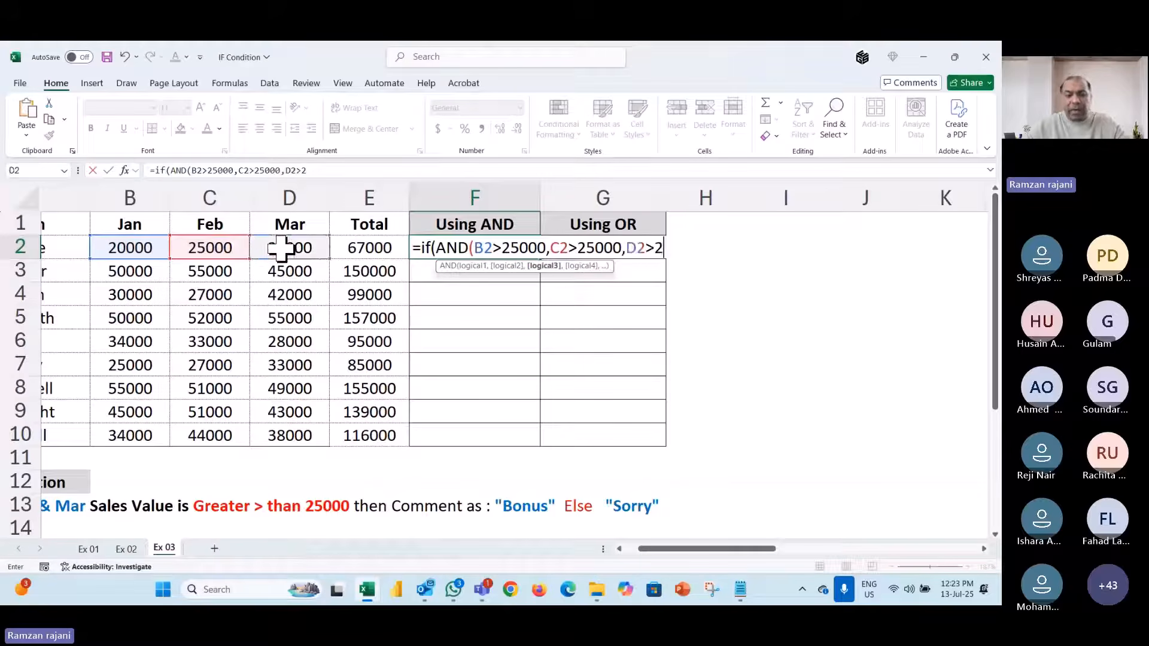
text(000)
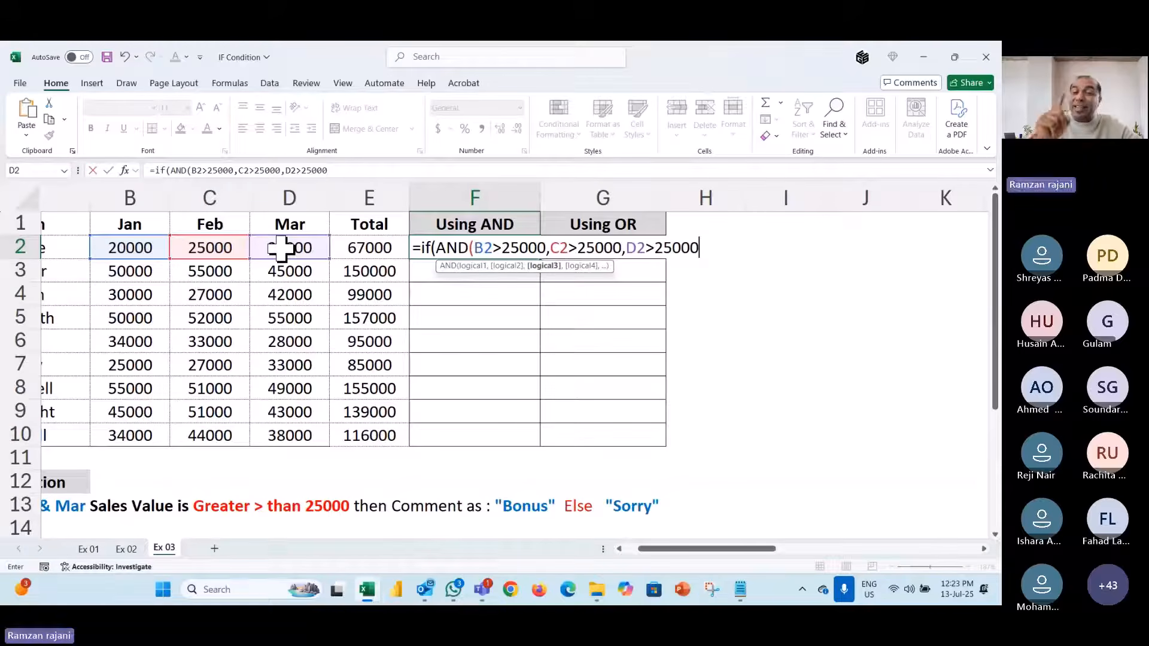
key(BackSpace)
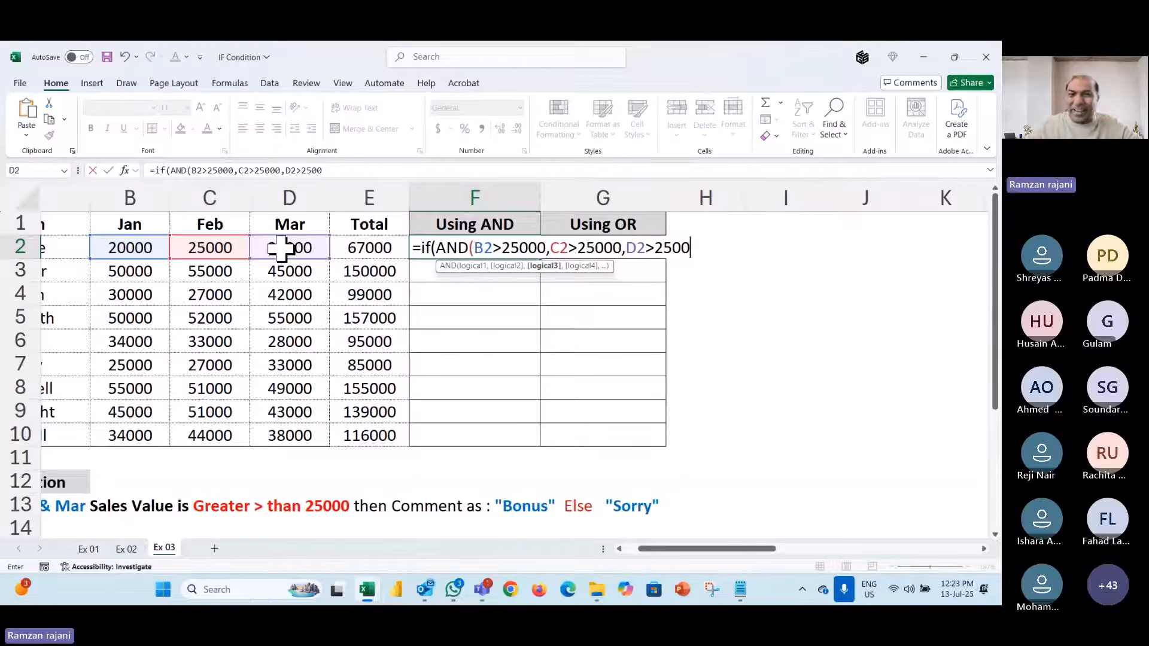
key(BackSpace)
key(BackSpace)
key(BackSpace)
key(BackSpace)
key(BackSpace)
key(BackSpace)
key(BackSpace)
key(BackSpace)
key(BackSpace)
key(BackSpace)
key(BackSpace)
key(BackSpace)
key(BackSpace)
key(BackSpace)
key(BackSpace)
key(BackSpace)
key(BackSpace)
key(BackSpace)
key(BackSpace)
key(BackSpace)
key(BackSpace)
key(BackSpace)
key(BackSpace)
key(BackSpace)
key(BackSpace)
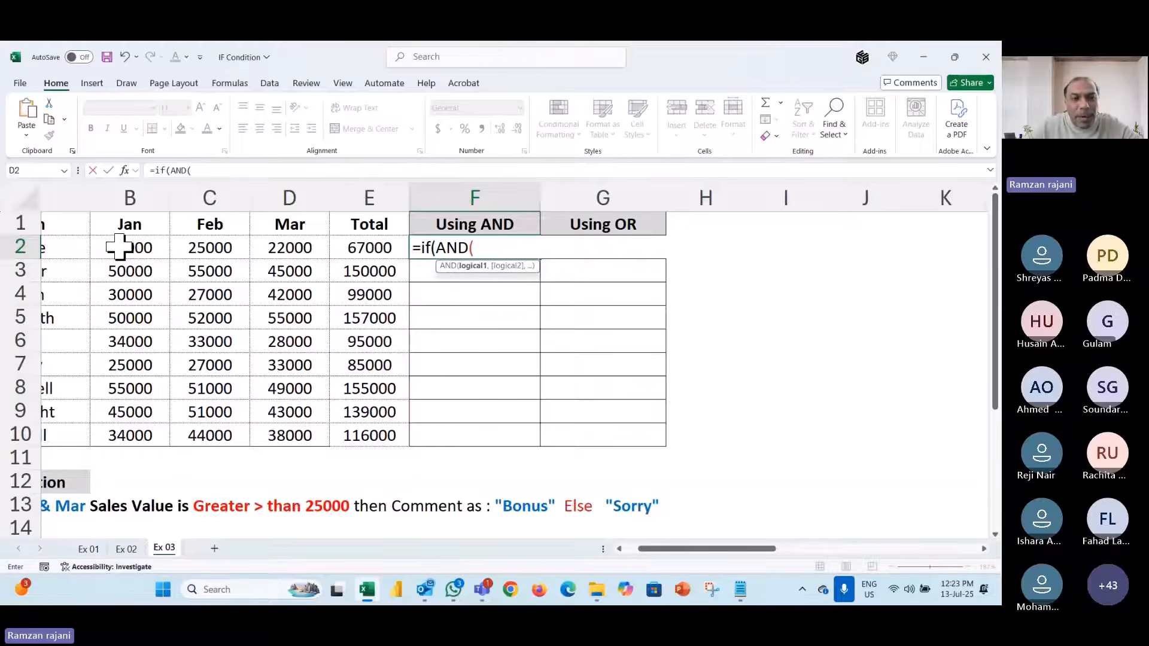
- Complete F2 as =IF(AND(B2:D2>25000),"Bonus","Sorry") and enter it
drag(119, 246, 264, 249)
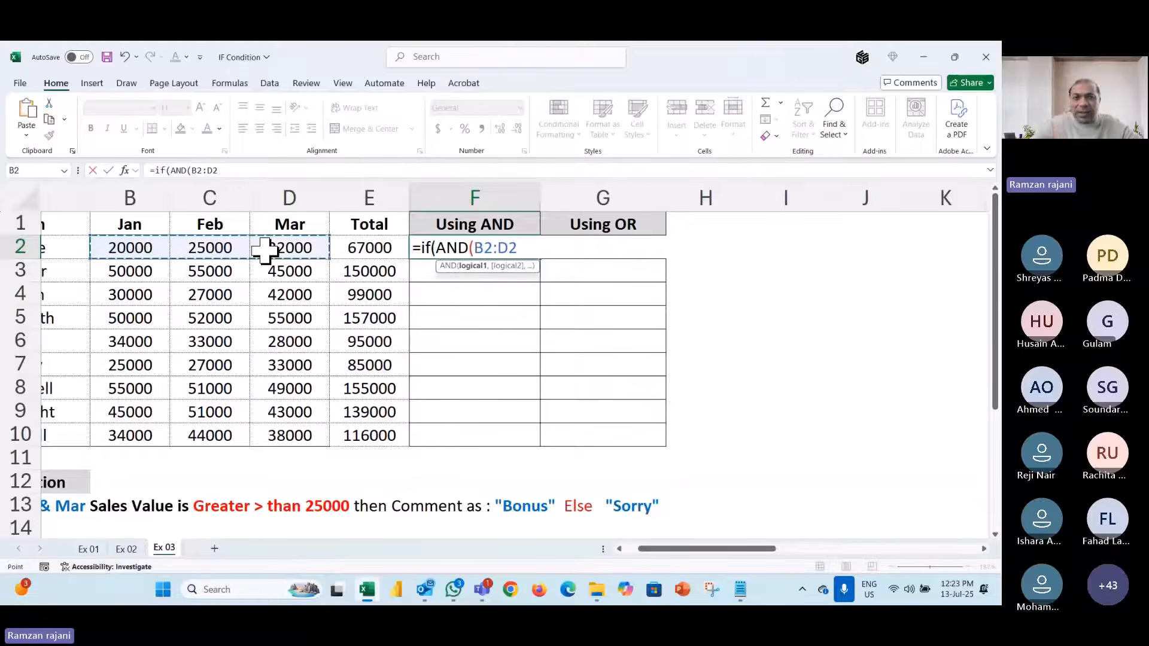
text(>25000)
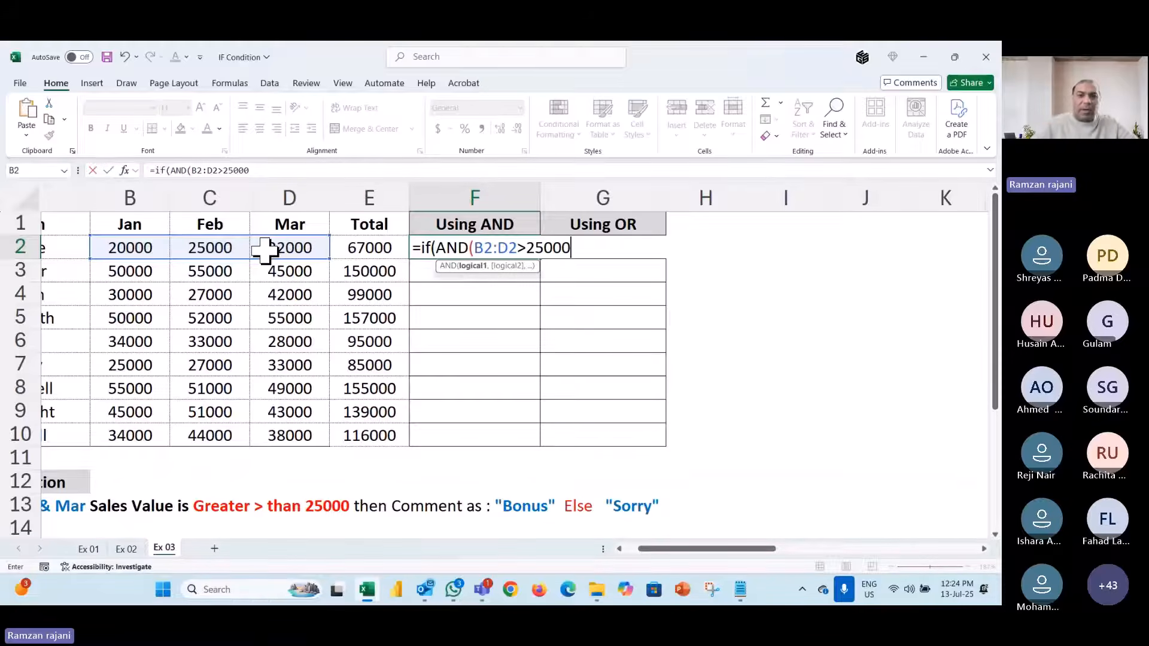
text())
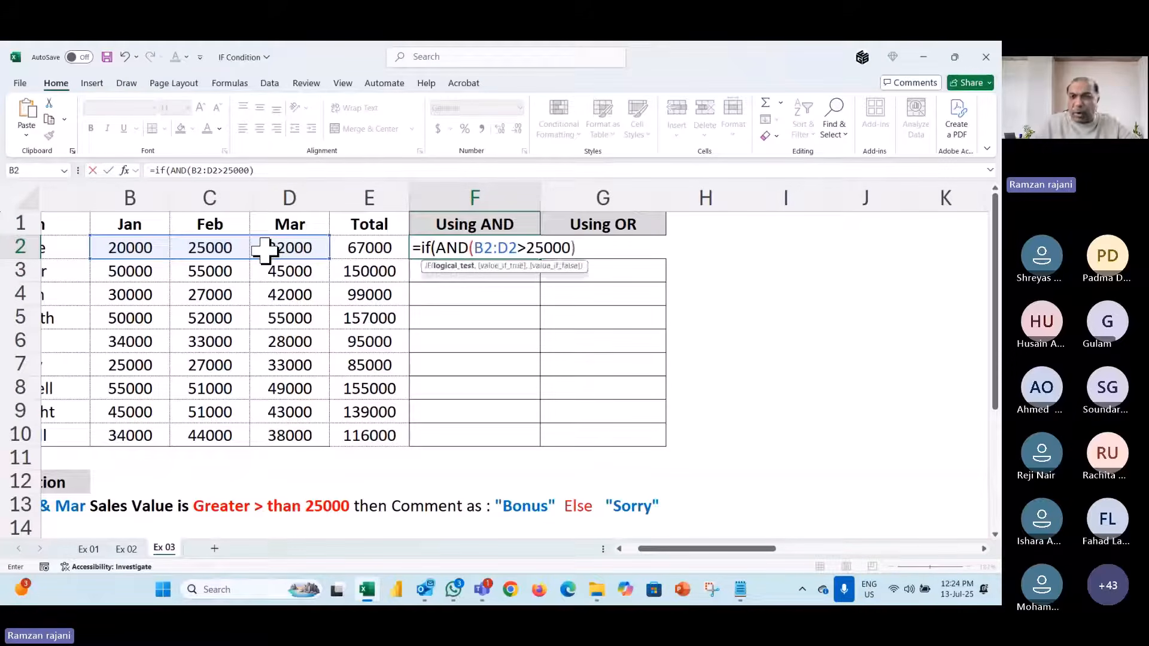
text(,)
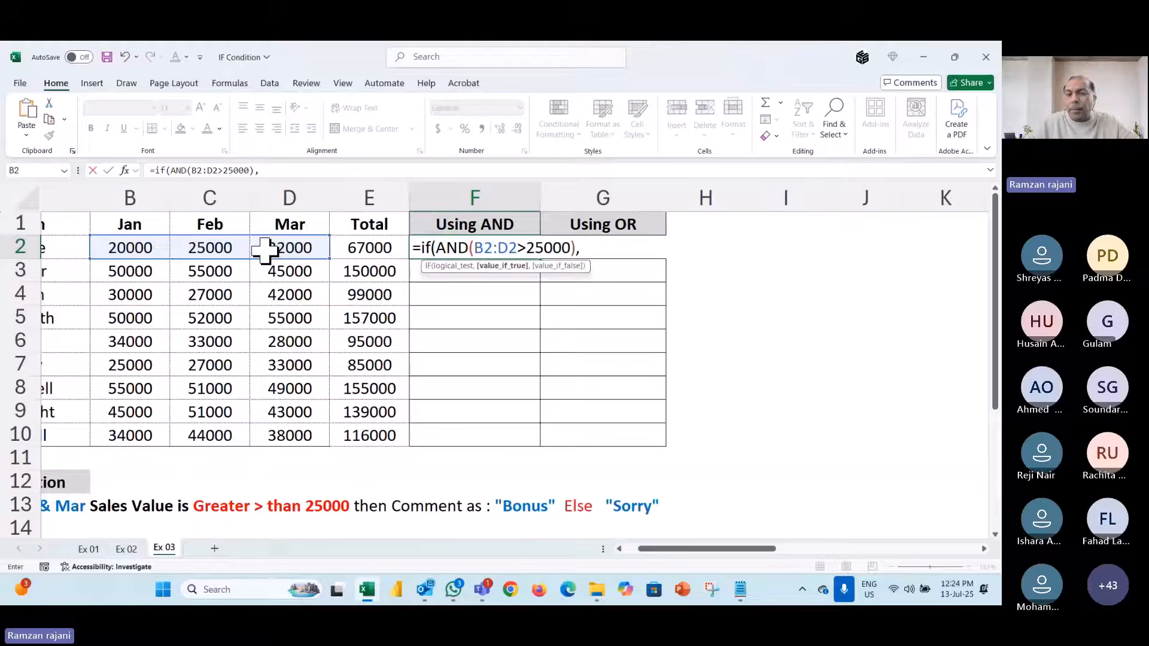
text(")
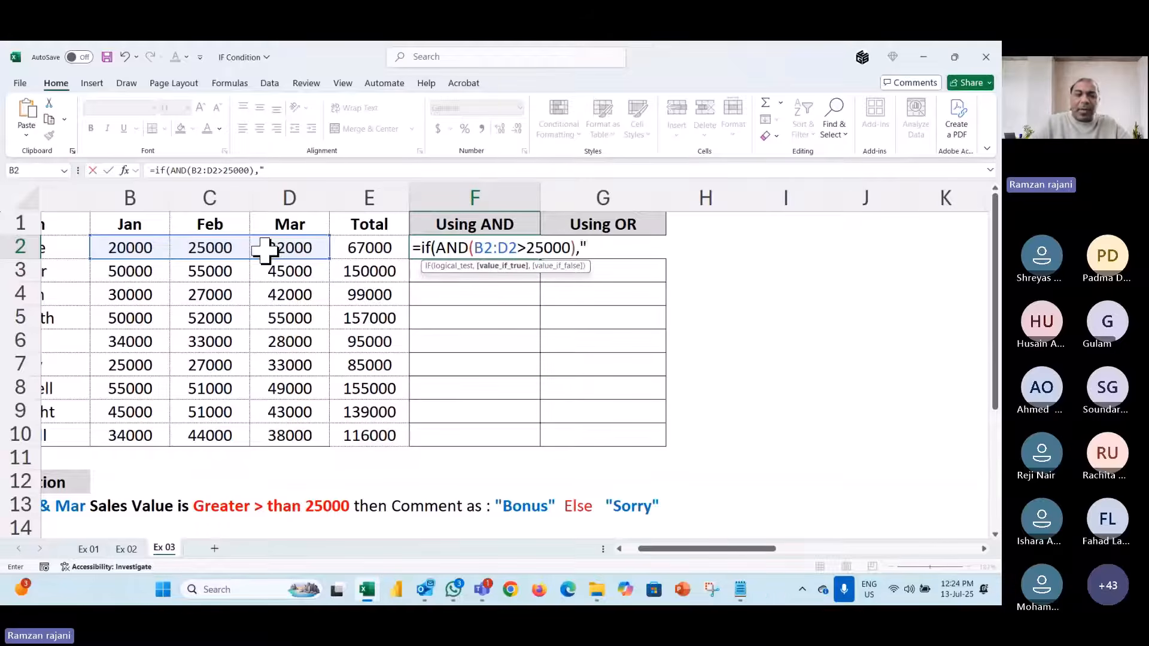
text(Bonus)
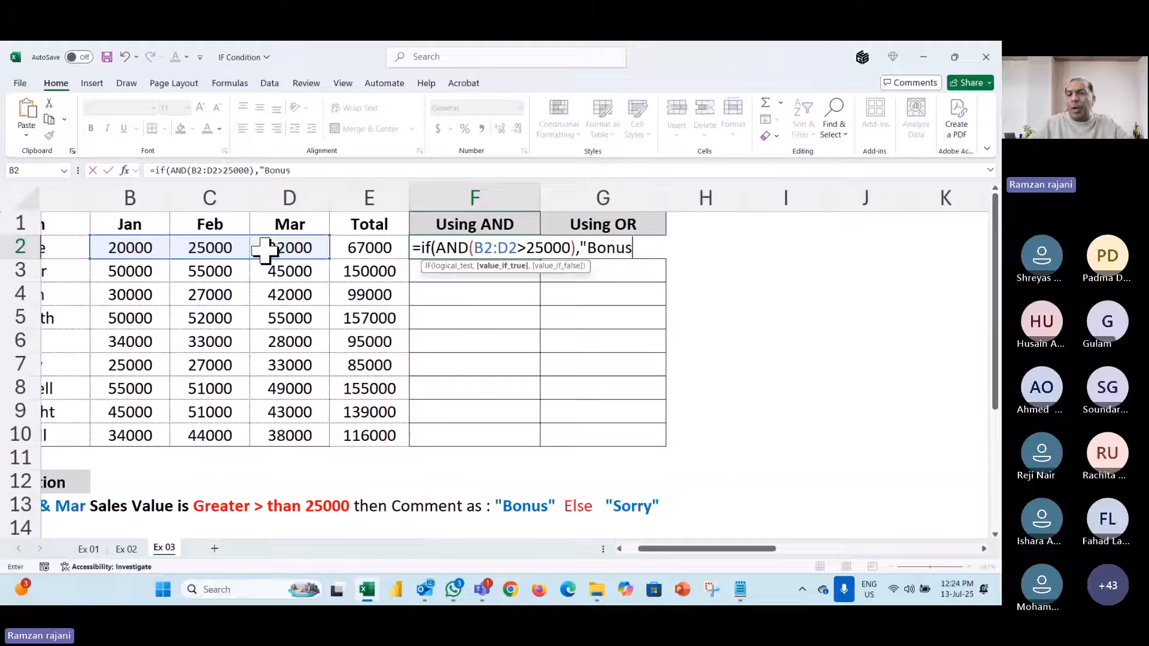
text(",)
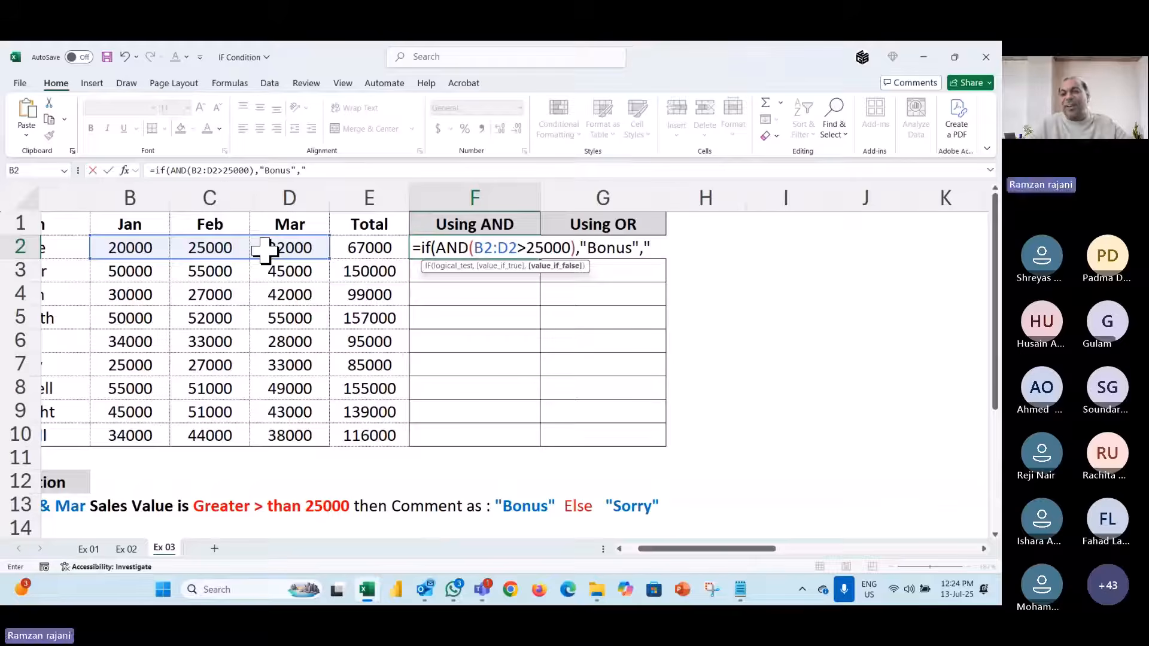
text(Sor)
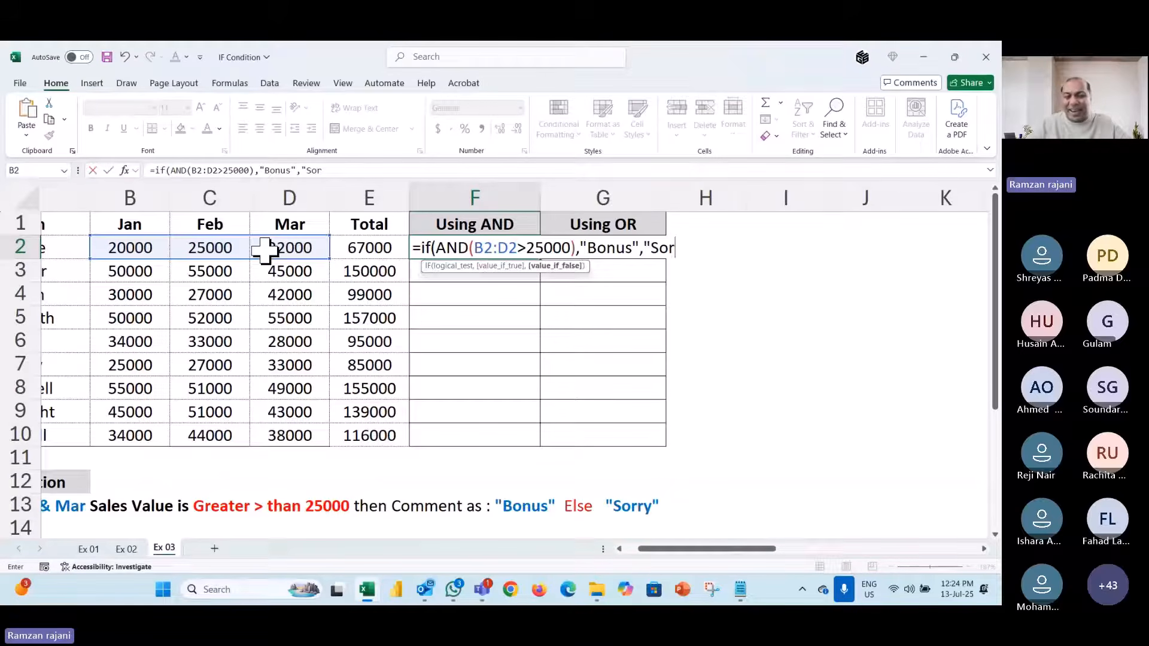
text(ry"))
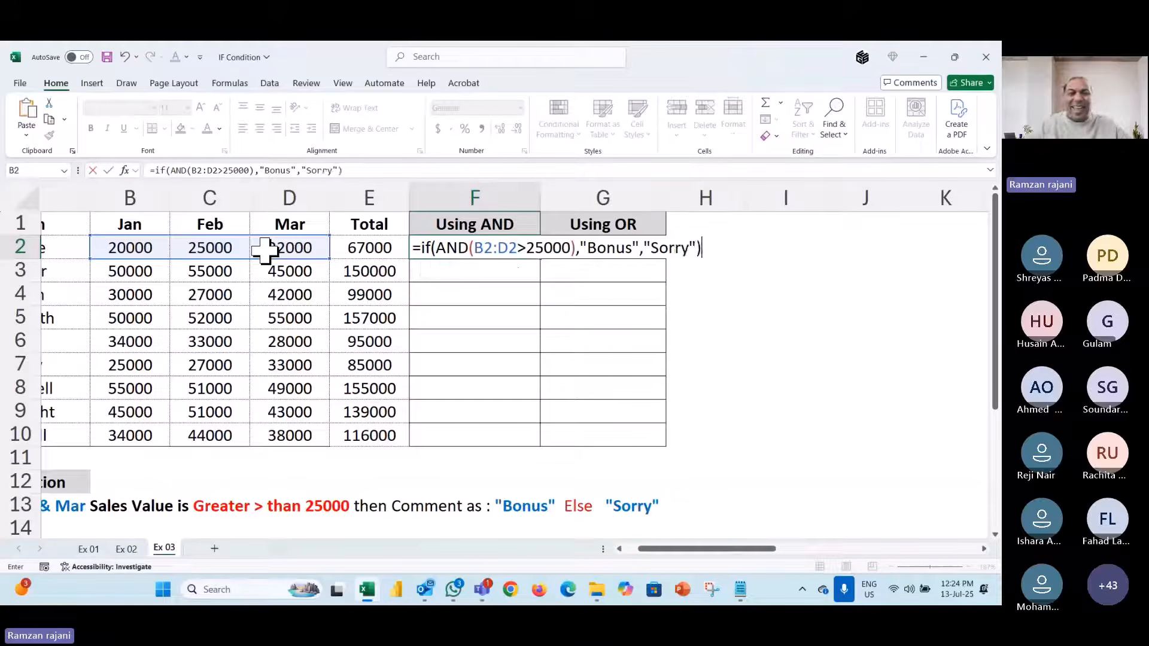
key(ctrl+Return)
key(shift+Down)
key(shift+Down)
key(shift+Down)
key(shift+Down)
key(shift+Down)
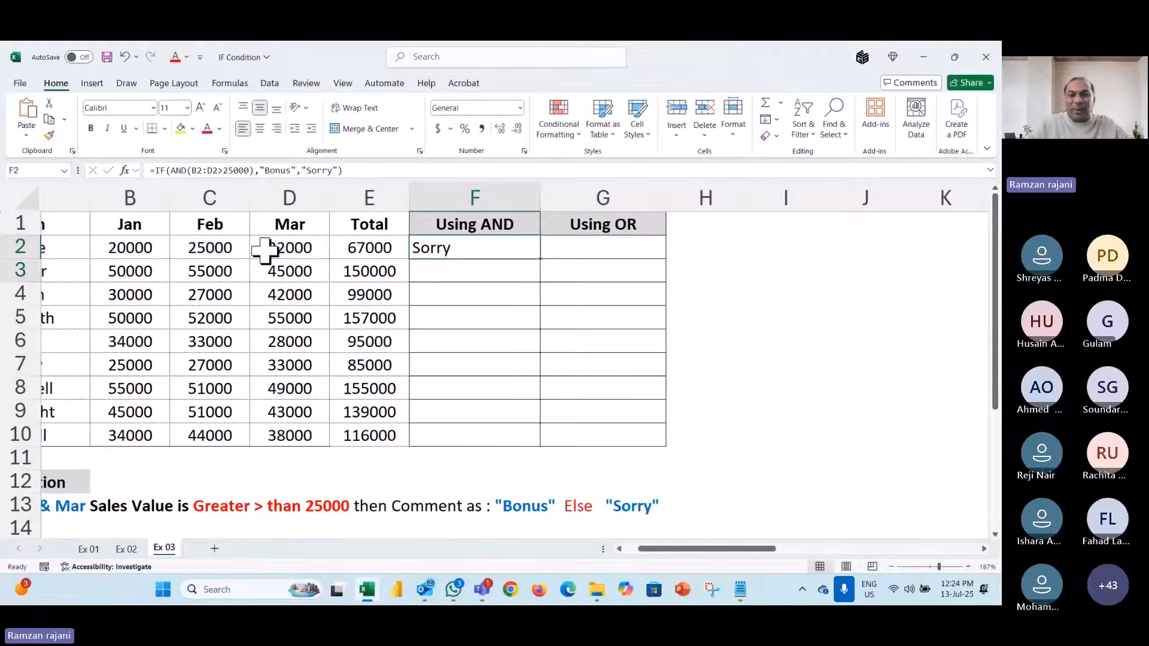
- Fill the IF(AND) formula down F2:F10 and inspect F2's formula
key(shift+Down)
key(shift+Down)
key(shift+Down)
key(ctrl+d)
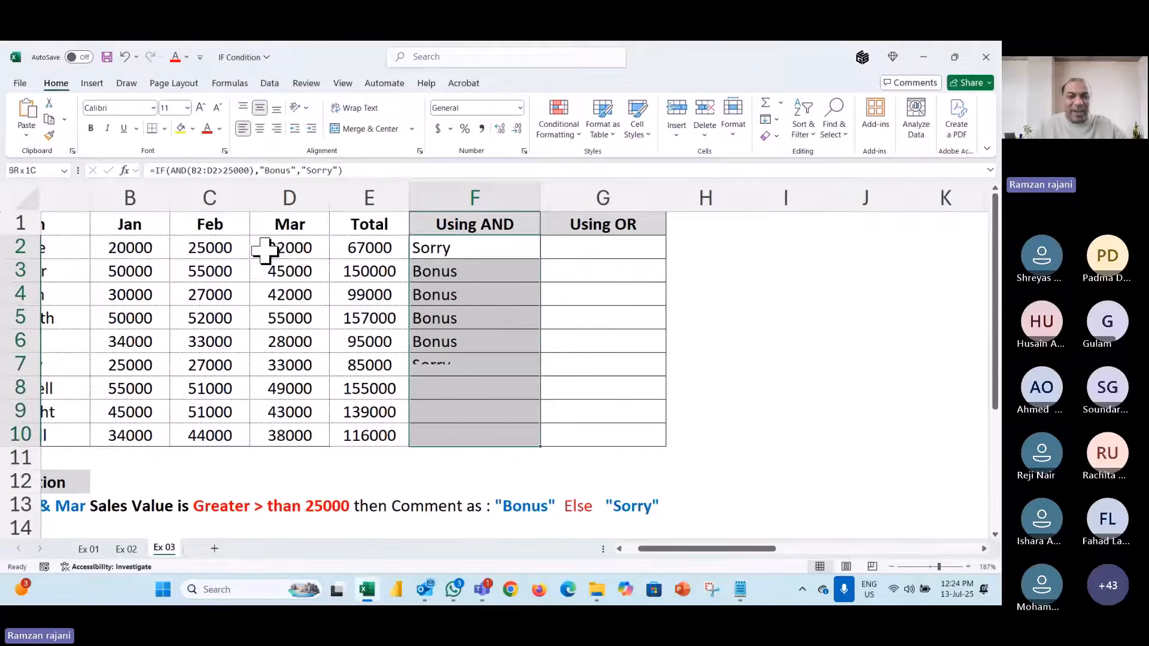
key(Left)
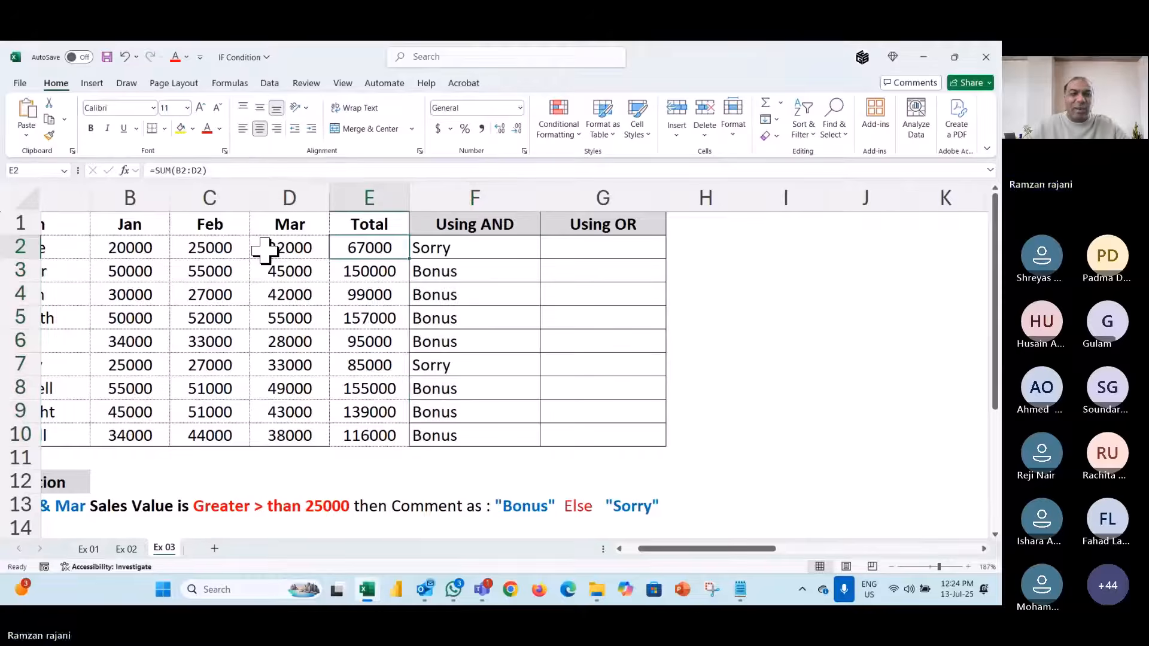
key(Right)
key(F2)
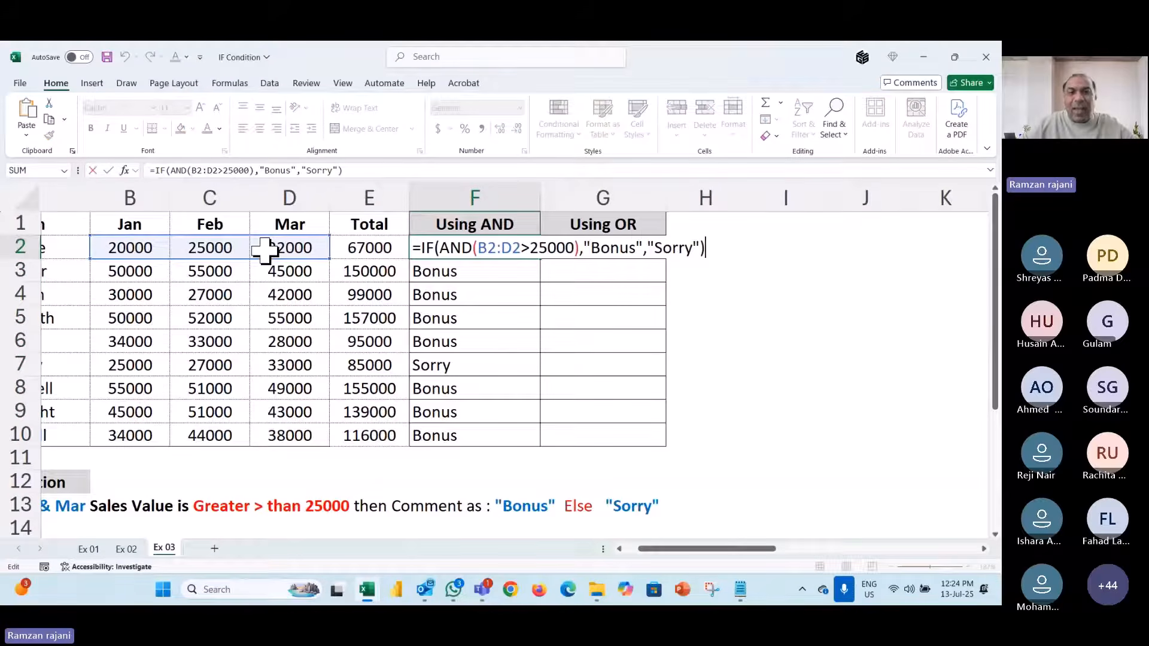
key(Escape)
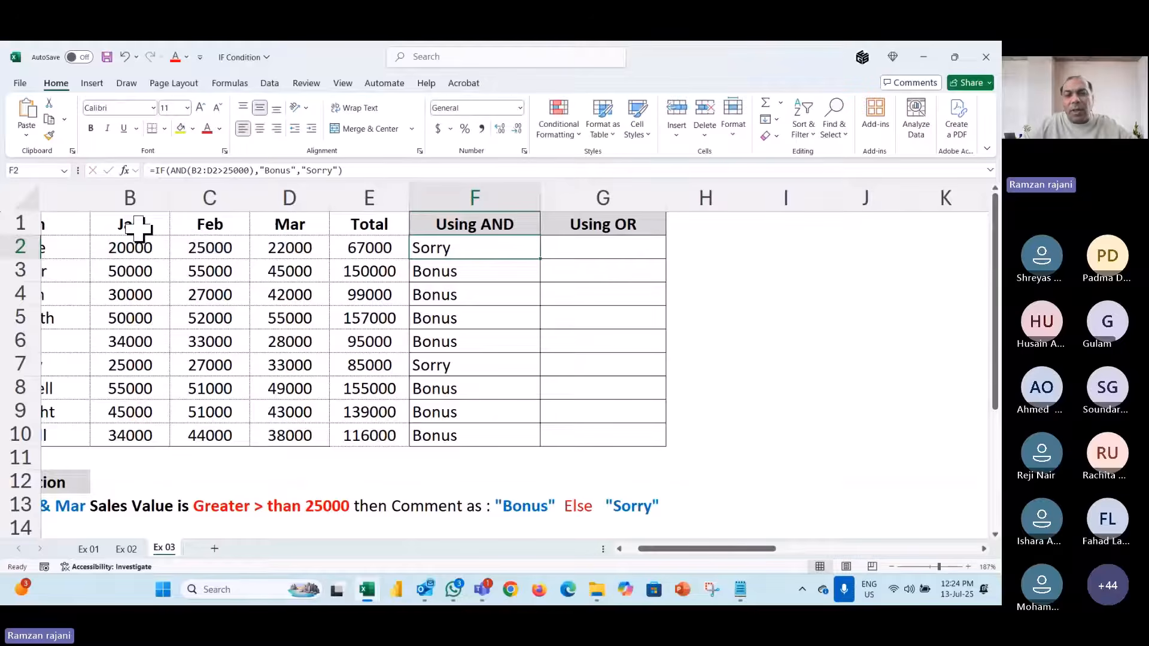
ctrl+scroll(138, 228, up, 6)
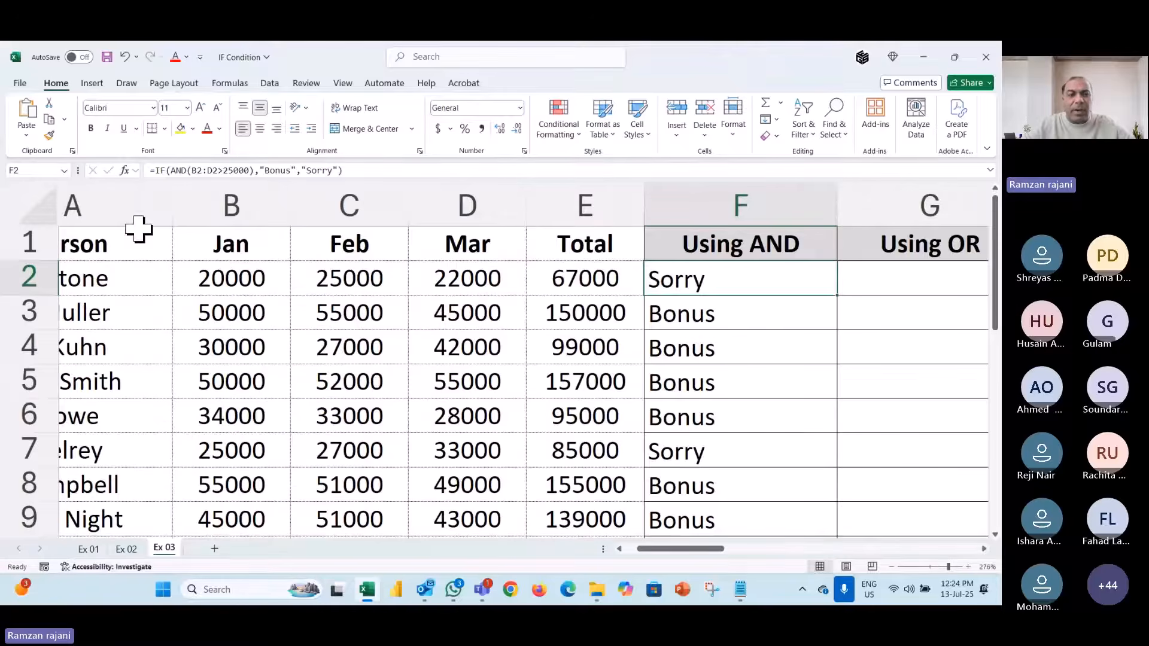
scroll(488, 426, right, 1)
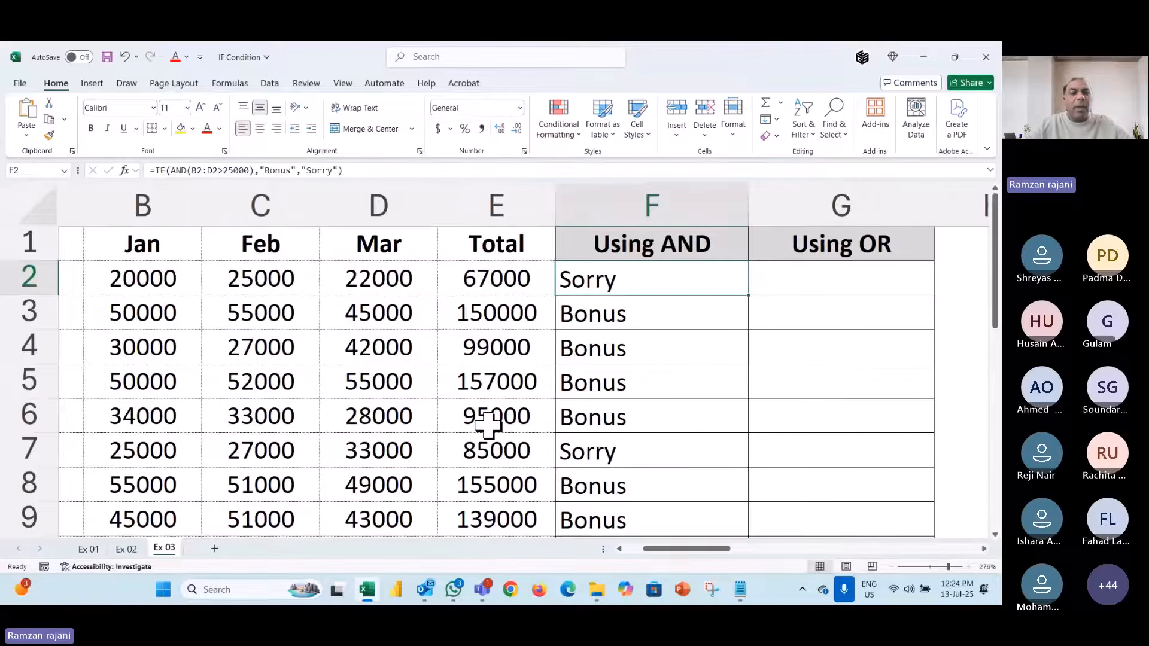
click(166, 281)
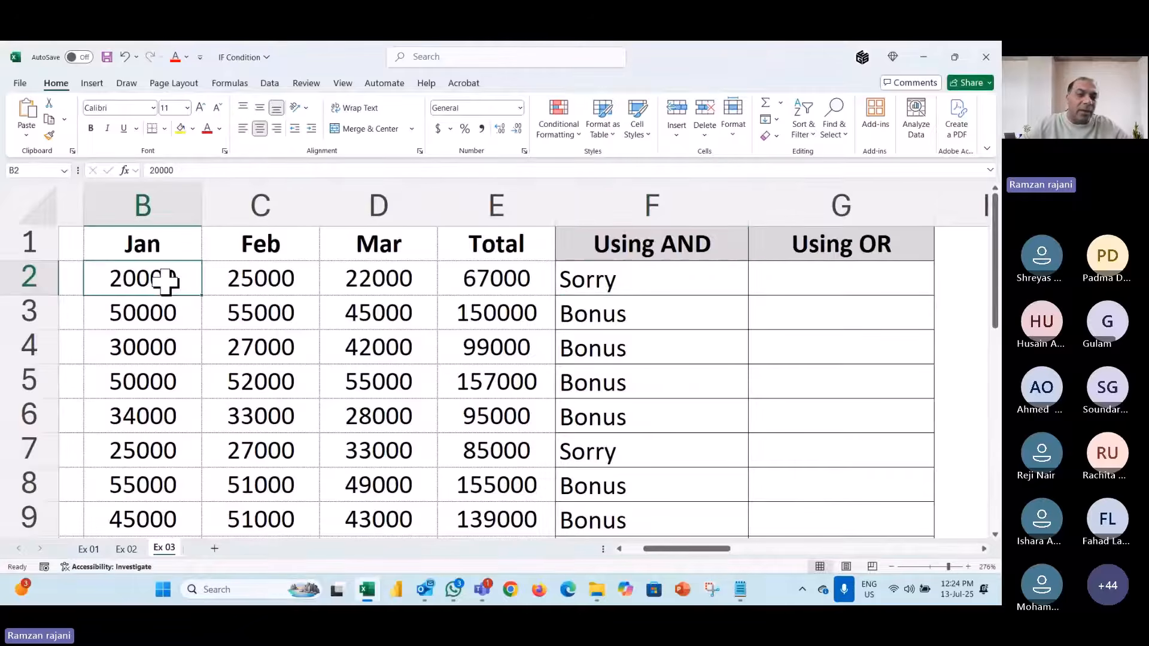
click(397, 280)
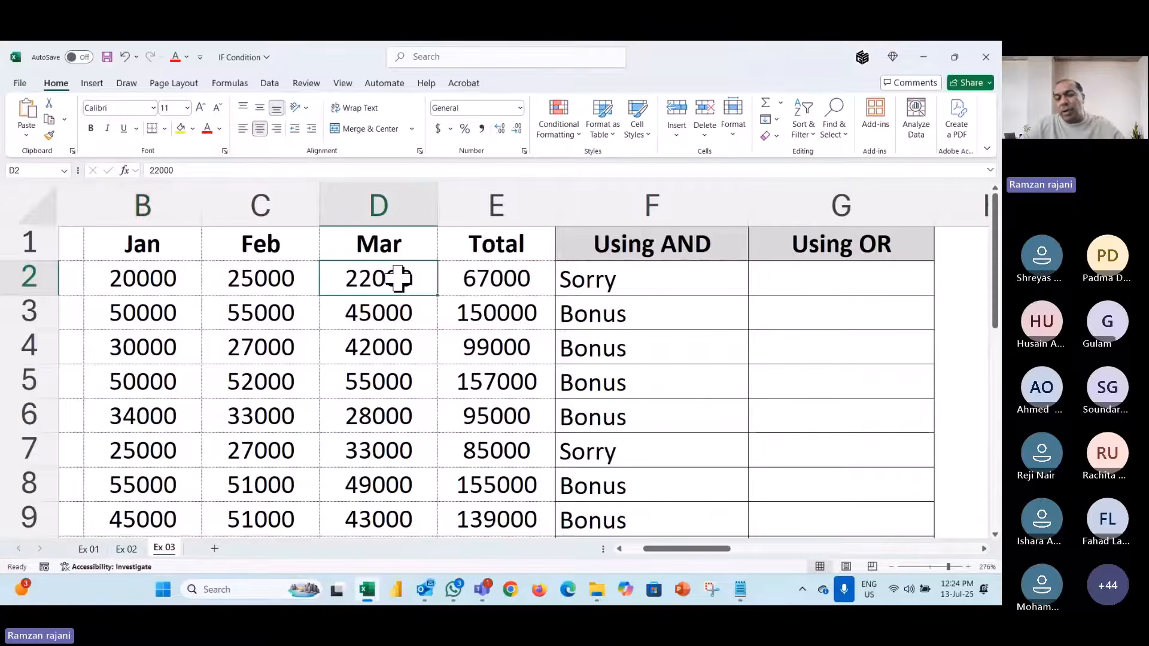
scroll(398, 278, down, 1)
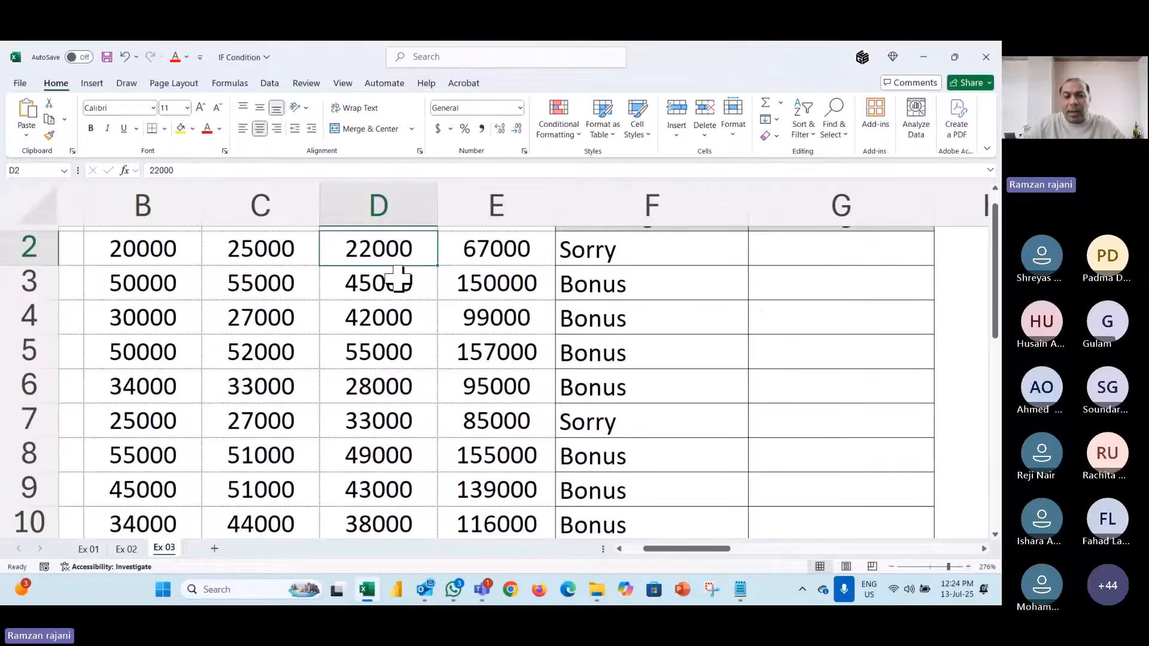
click(601, 424)
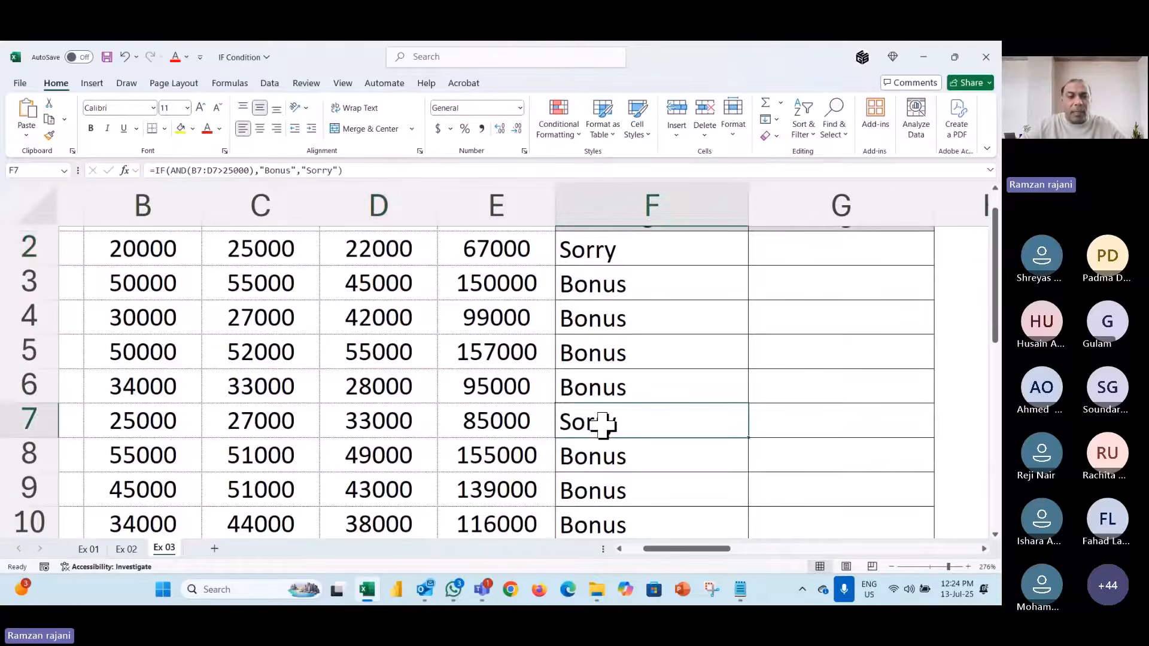
scroll(375, 423, left, 1)
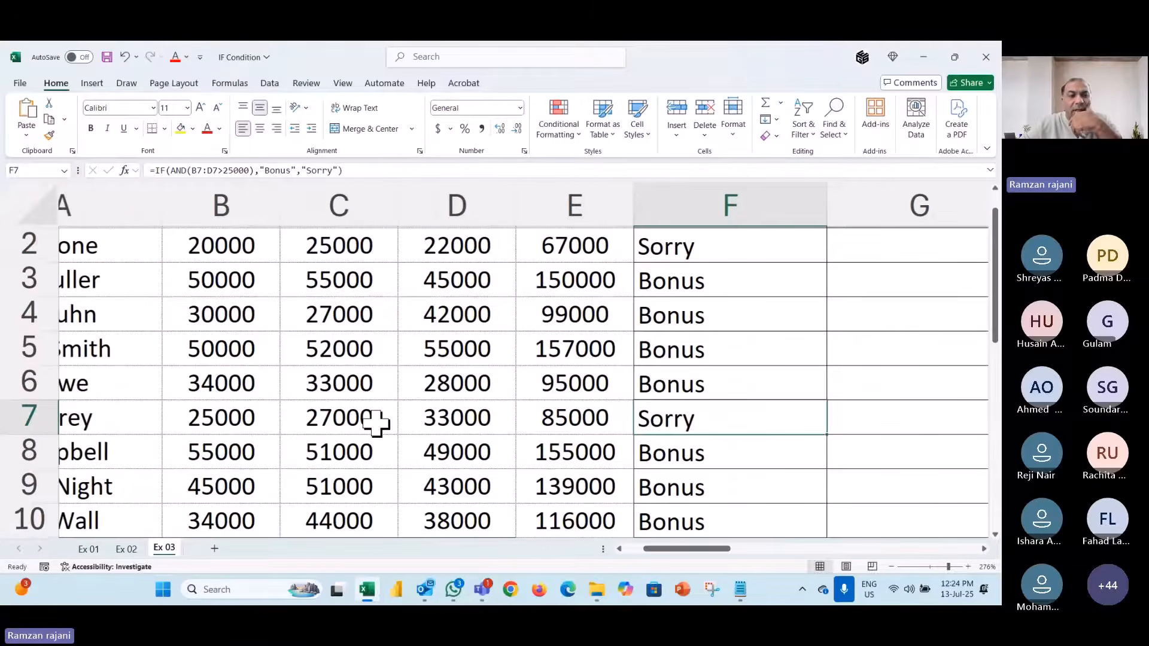
scroll(375, 424, left, 1)
scroll(375, 424, left, 1)
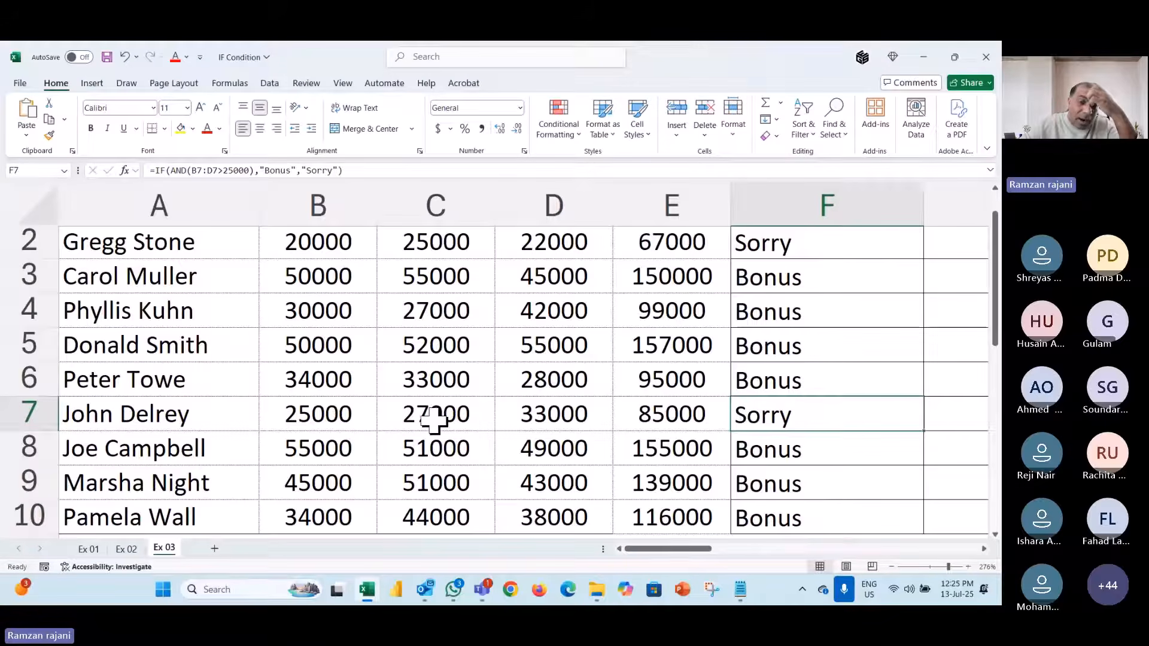
drag(436, 417, 521, 418)
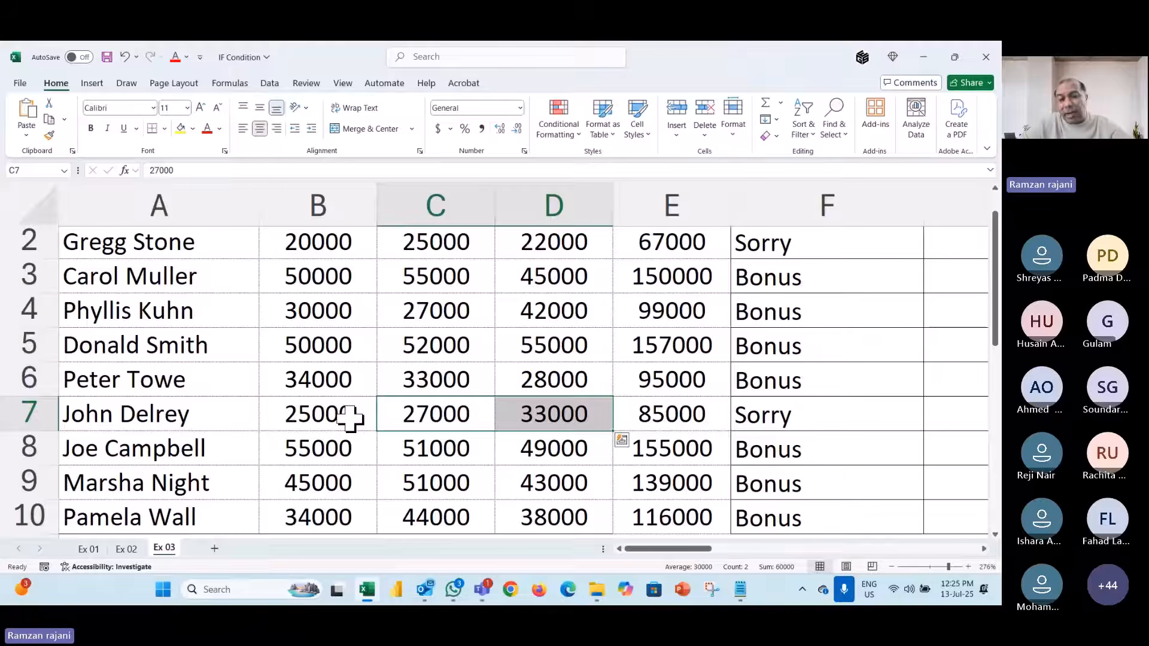
click(329, 415)
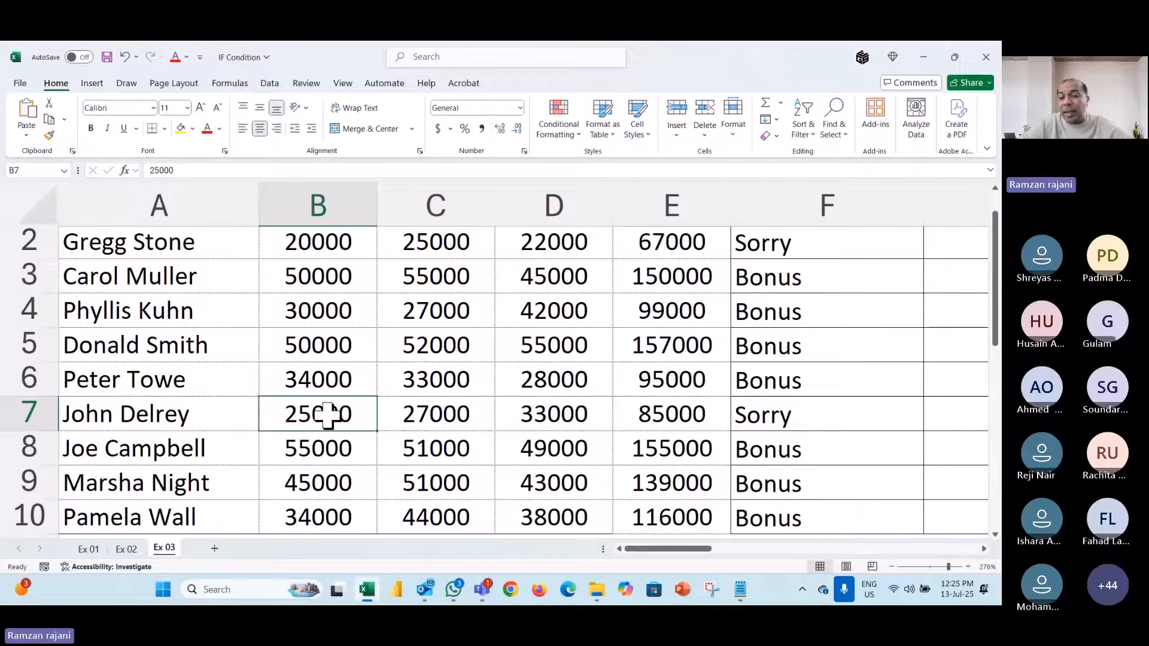
double_click(808, 413)
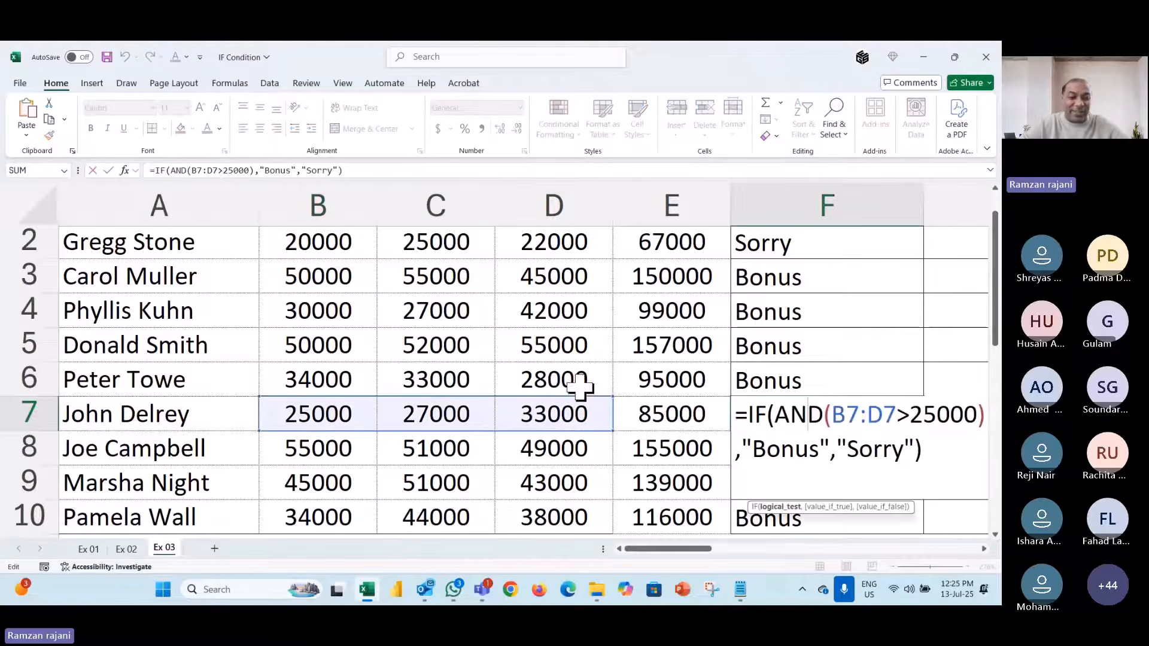
key(Escape)
ctrl+scroll(574, 383, down, 5)
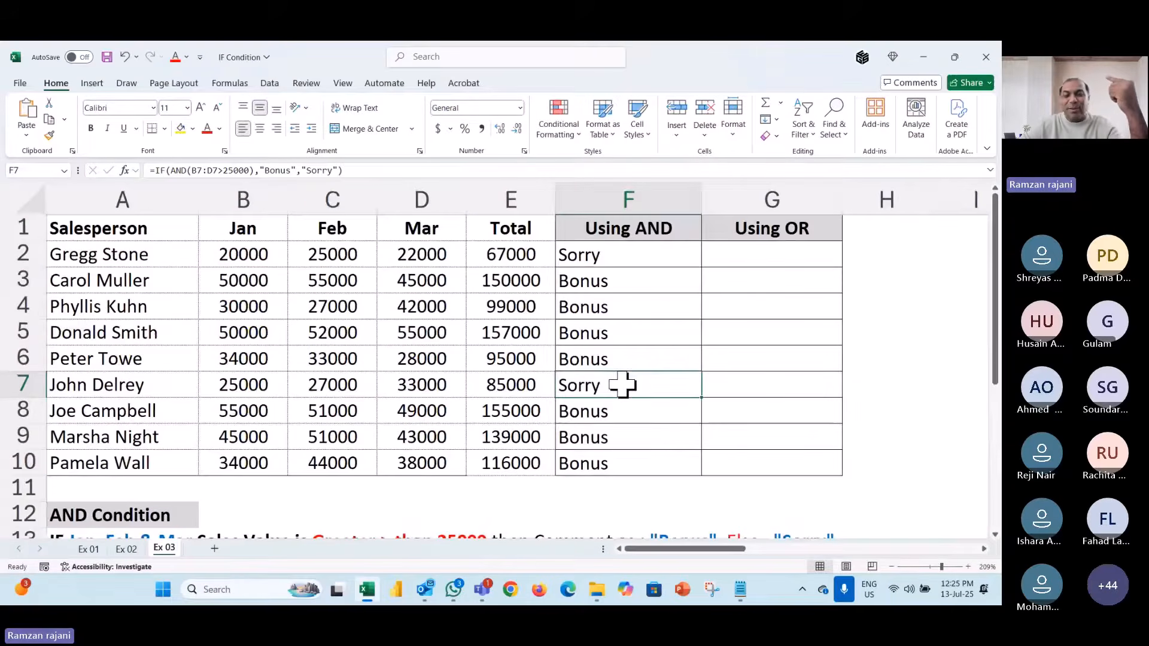
- Change F2's test to B2:D2>=25000 and review the updated formula
double_click(622, 383)
key(Escape)
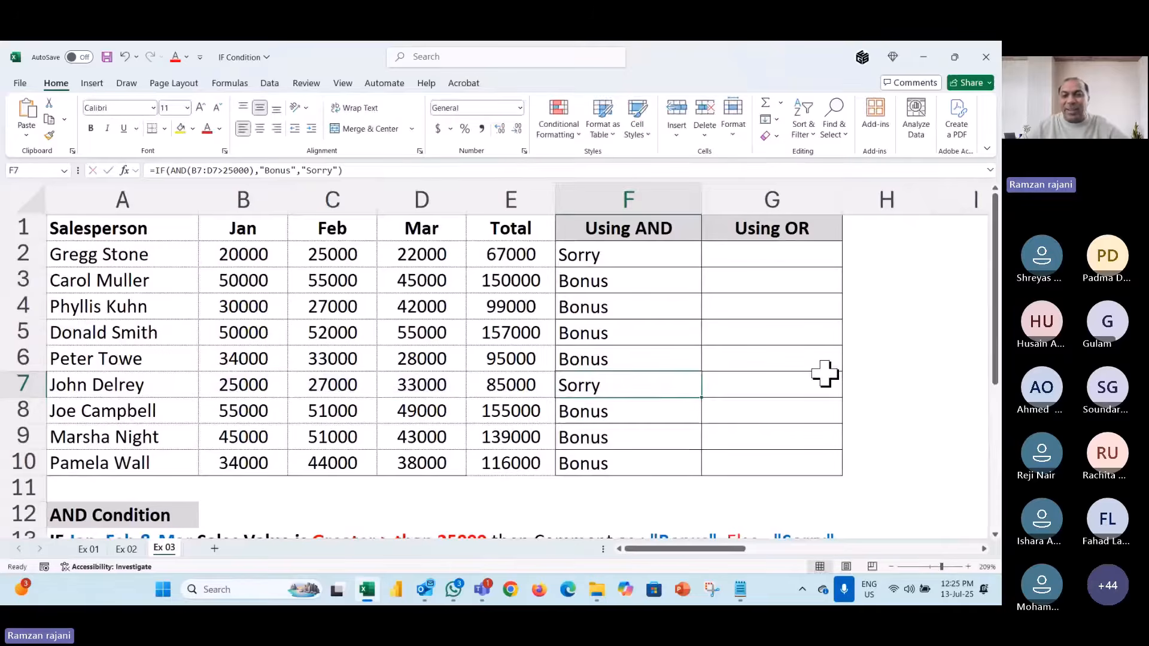
key(ctrl+Up)
key(Down)
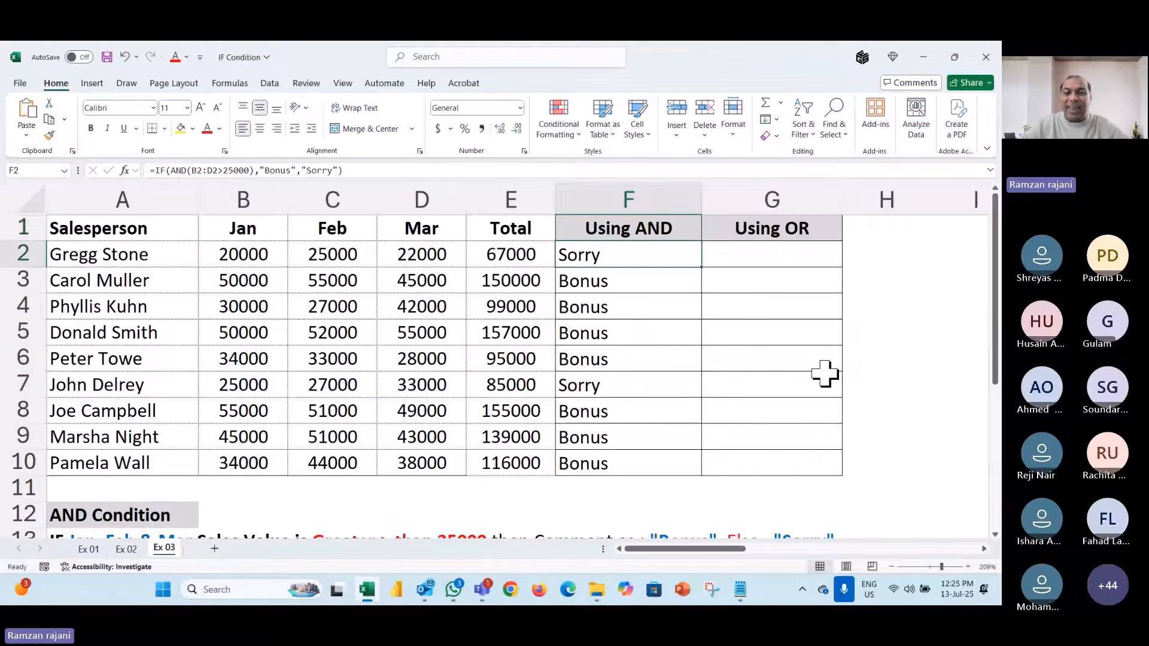
double_click(637, 257)
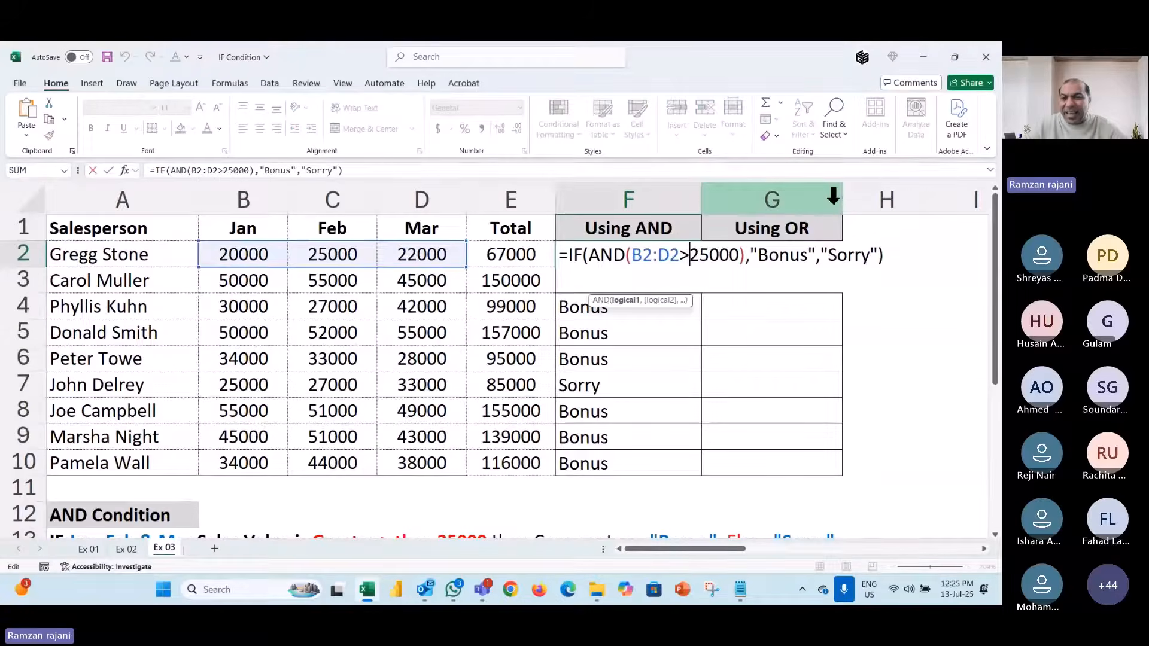
text(=)
key(ctrl+Return)
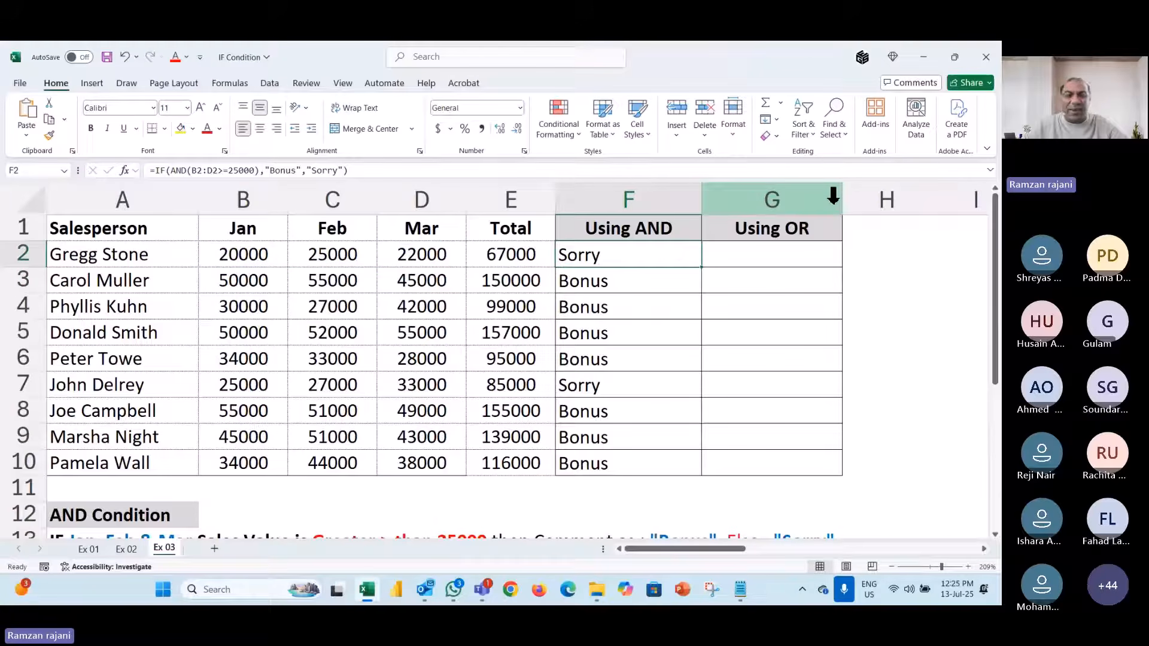
key(F2)
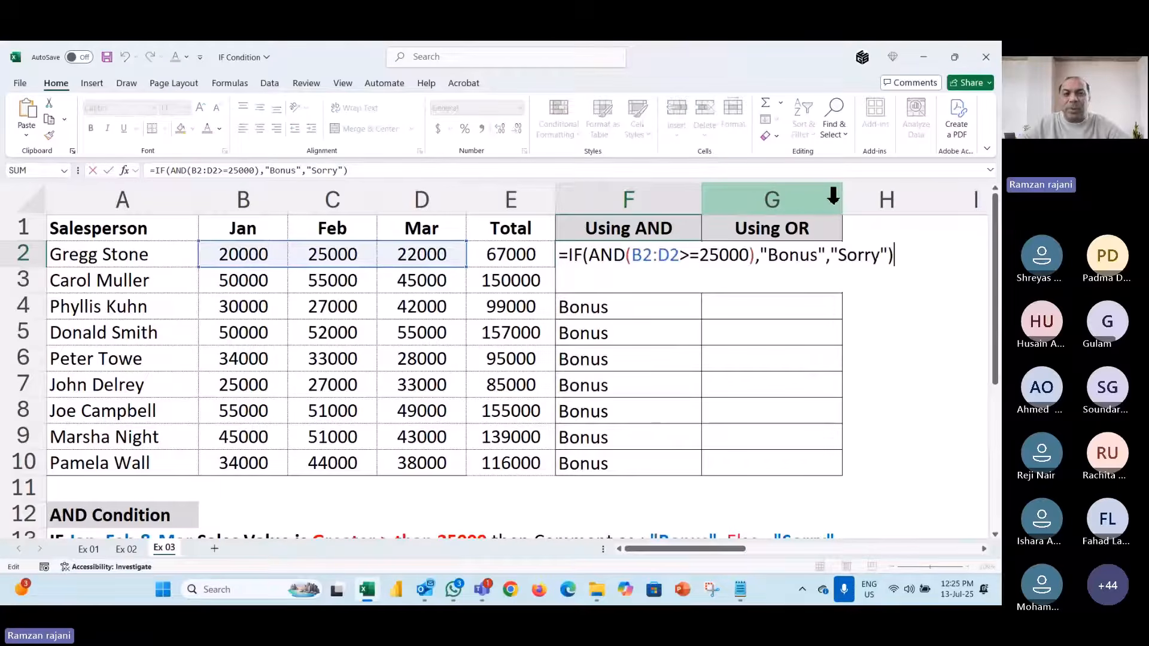
key(Escape)
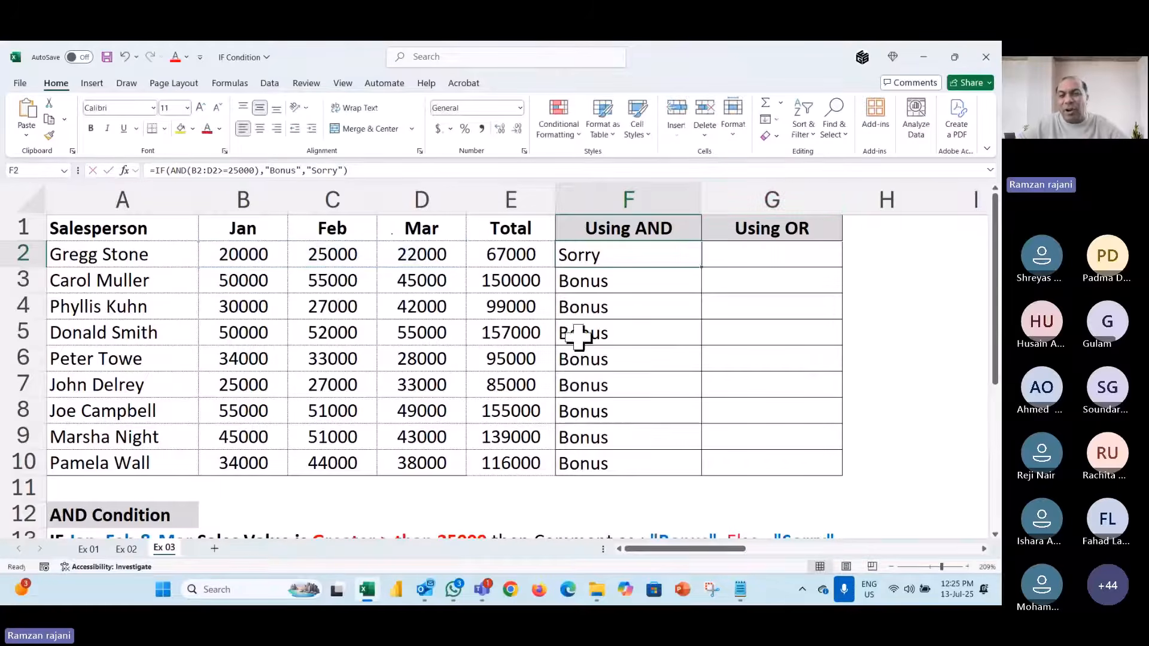
- Replace AND with OR in F2's formula and commit it
click(169, 257)
click(632, 258)
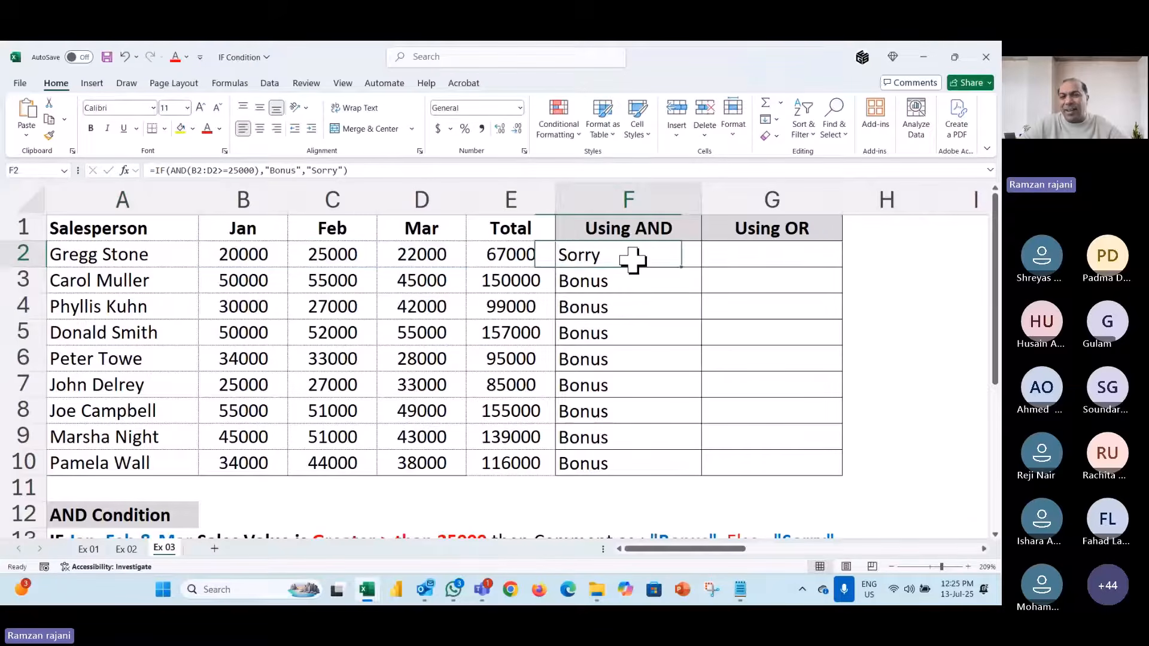
key(F2)
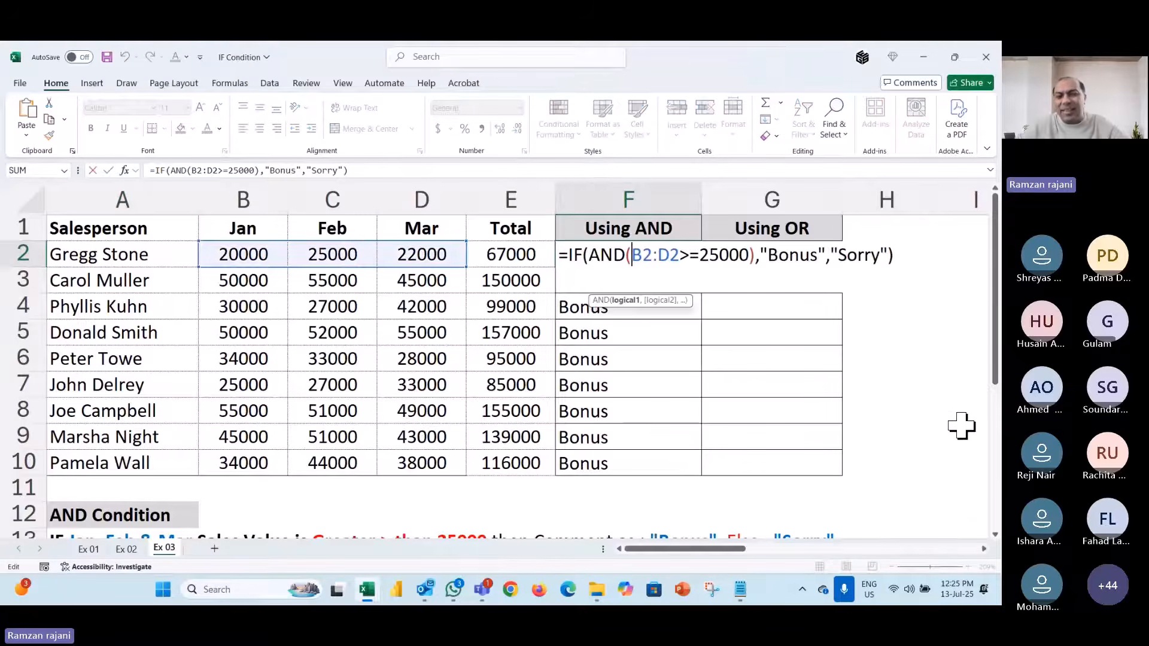
key(Left)
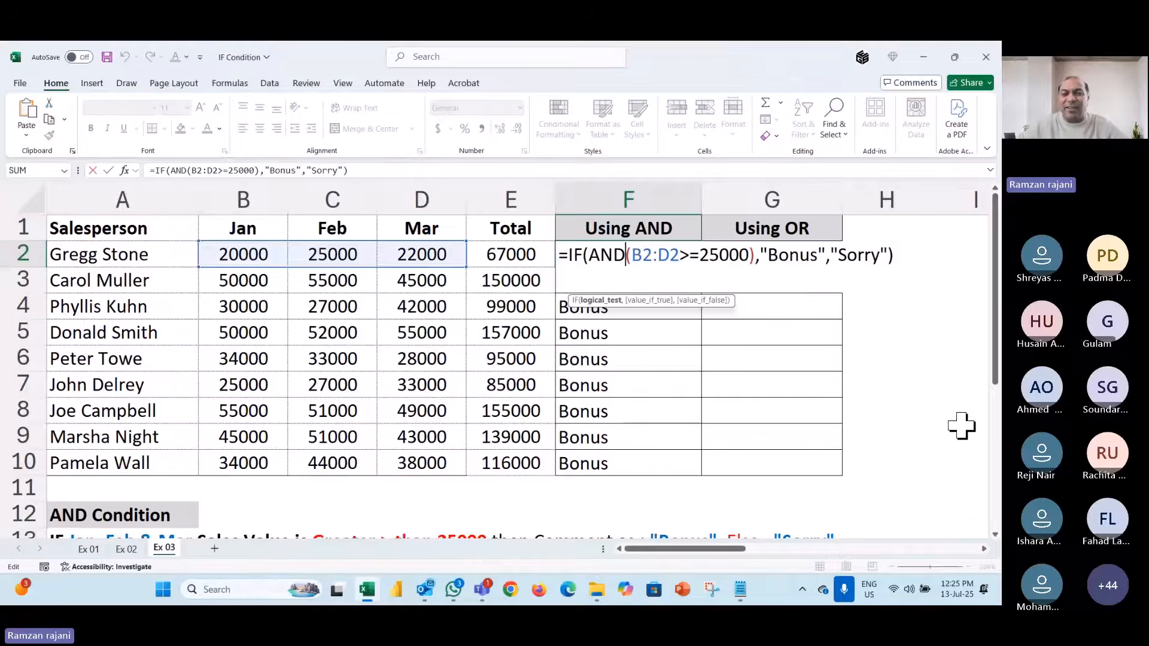
key(shift+Left)
key(shift+Left)
key(shift+Left)
text(OR)
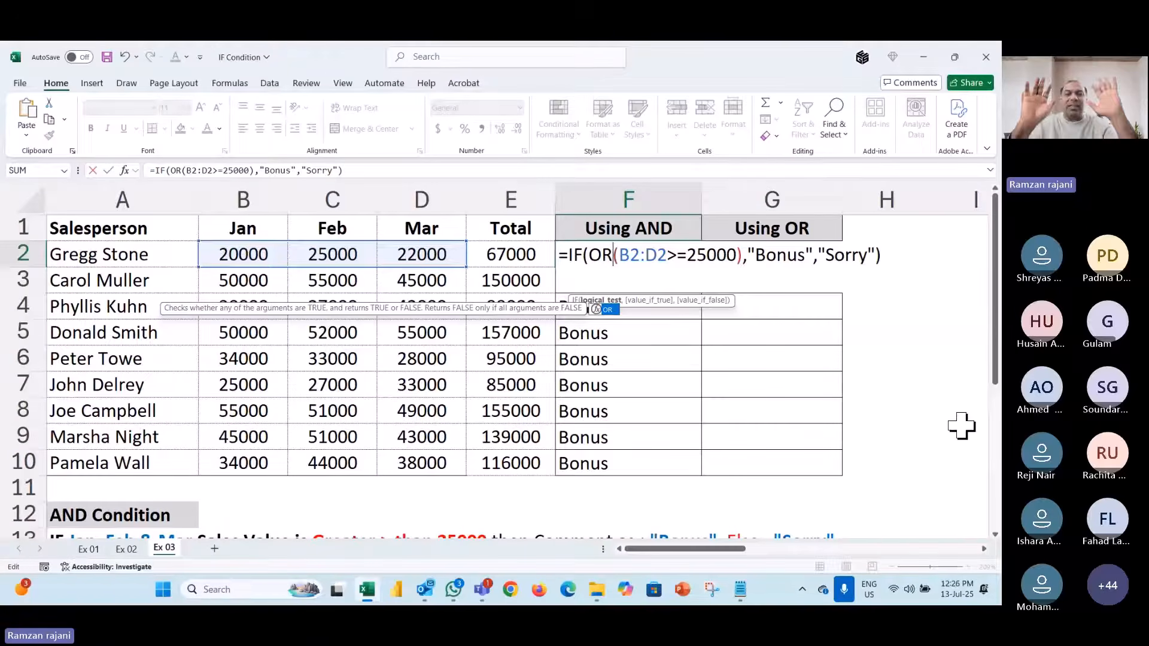
key(ctrl+Return)
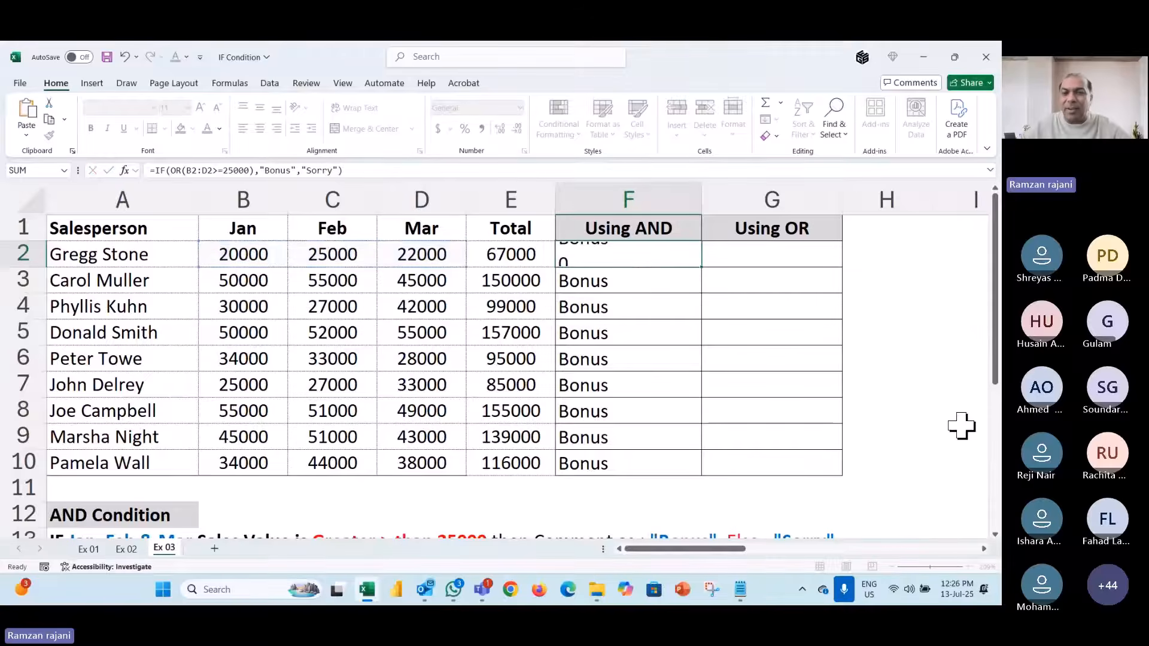
- Fill the OR formula down to F10 and open F2 to show its B2:D2 range
key(ctrl+shift+Down)
key(ctrl+d)
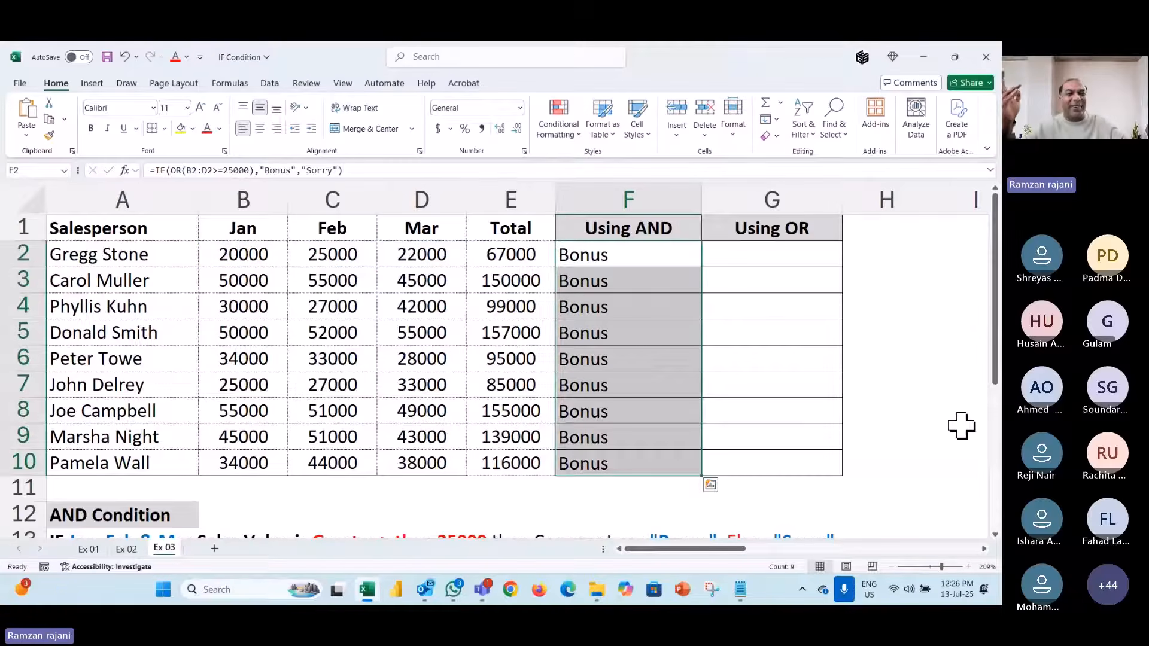
key(shift+BackSpace)
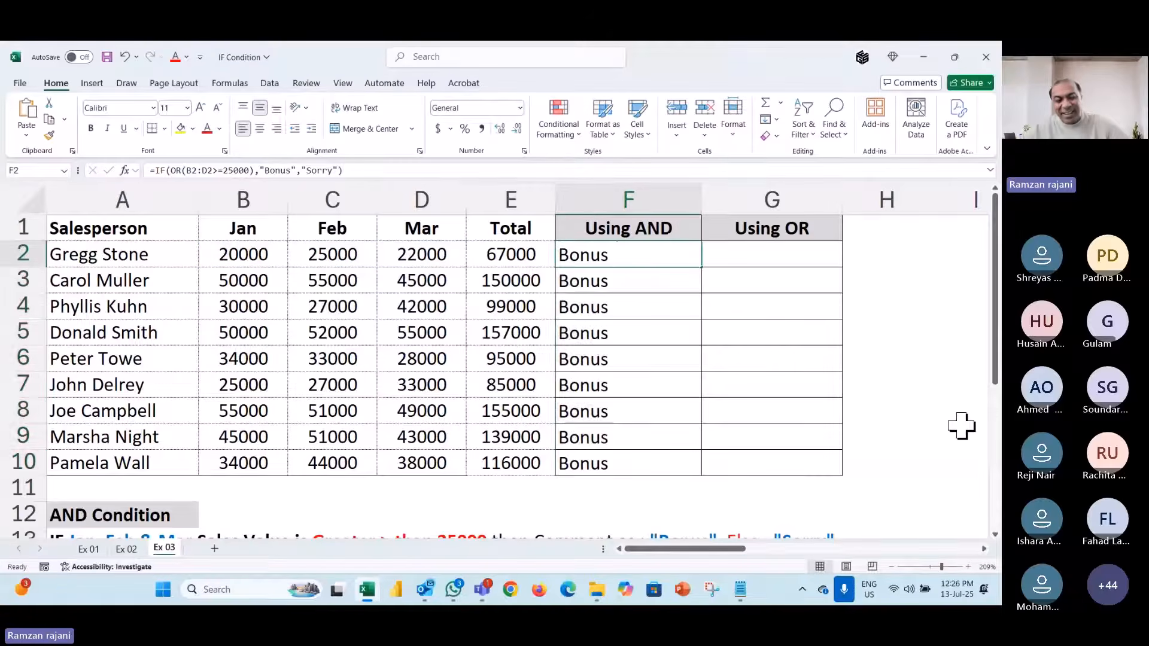
key(F2)
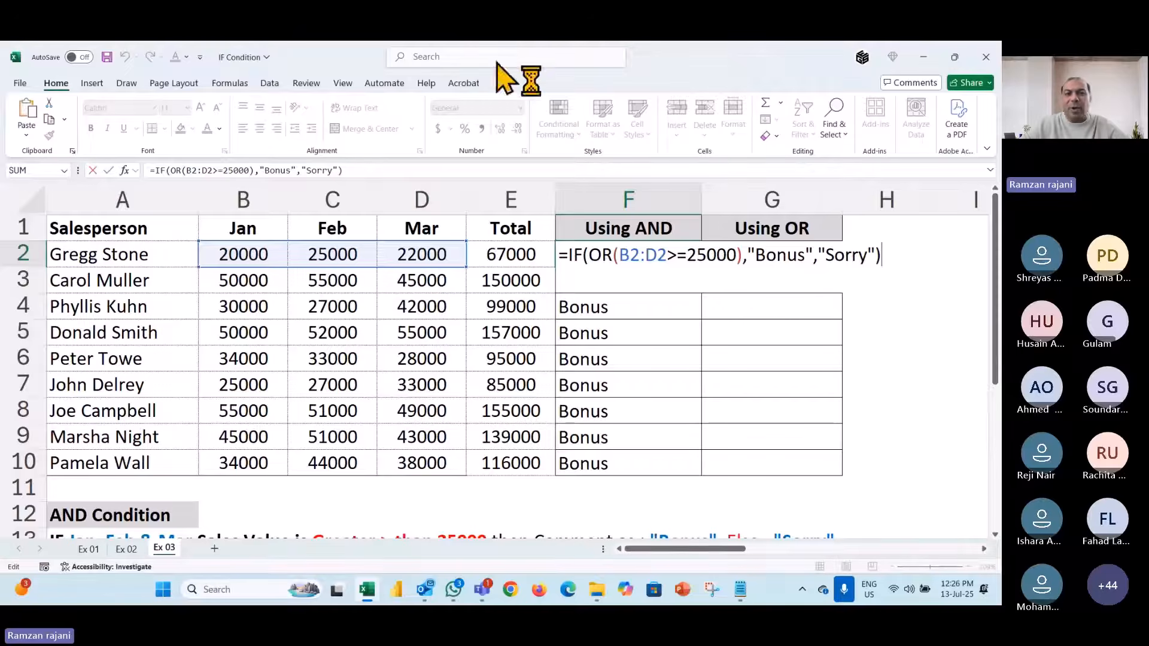
click(627, 63)
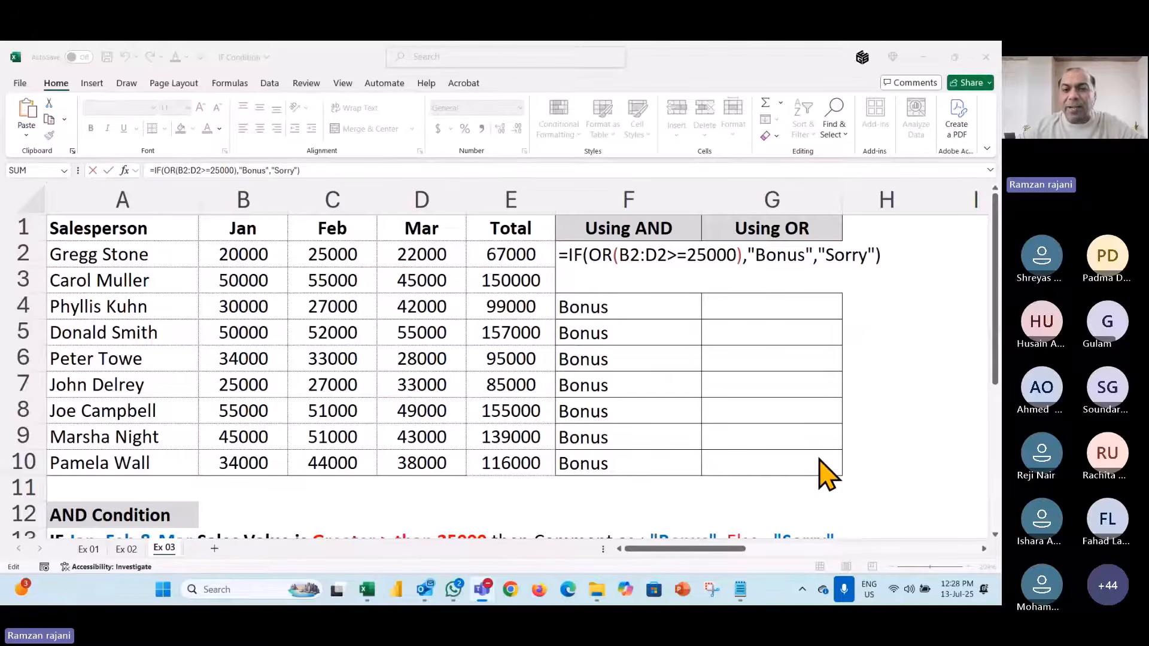
- Switch from the Excel sheet to the Teams meeting's participants list
click(654, 263)
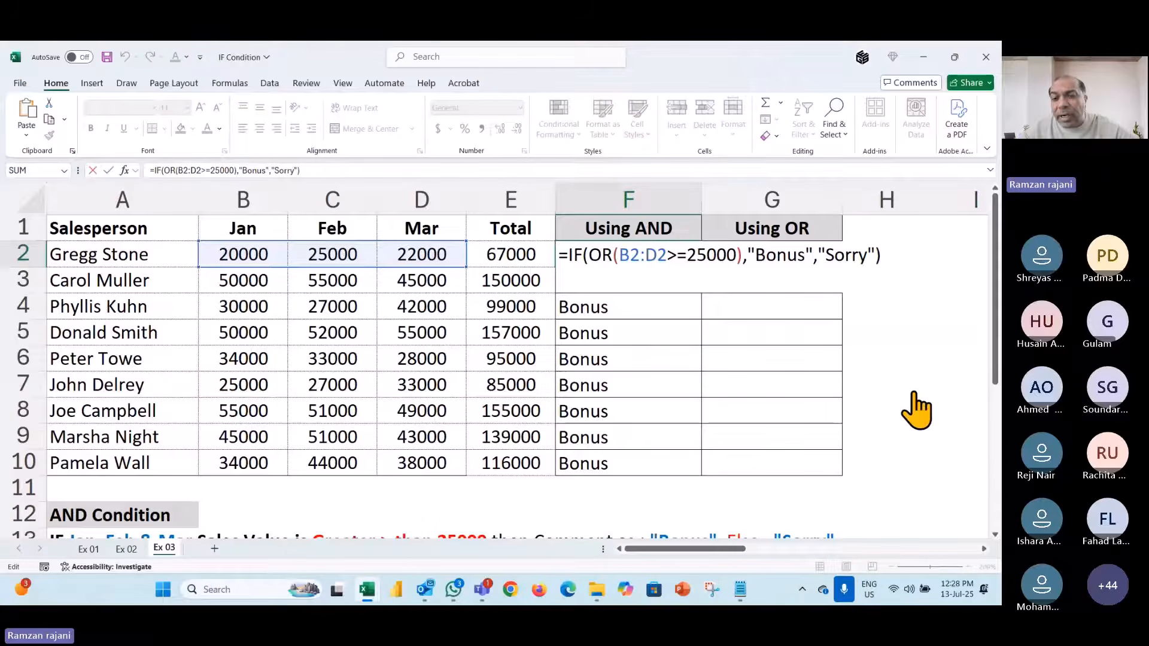
click(845, 310)
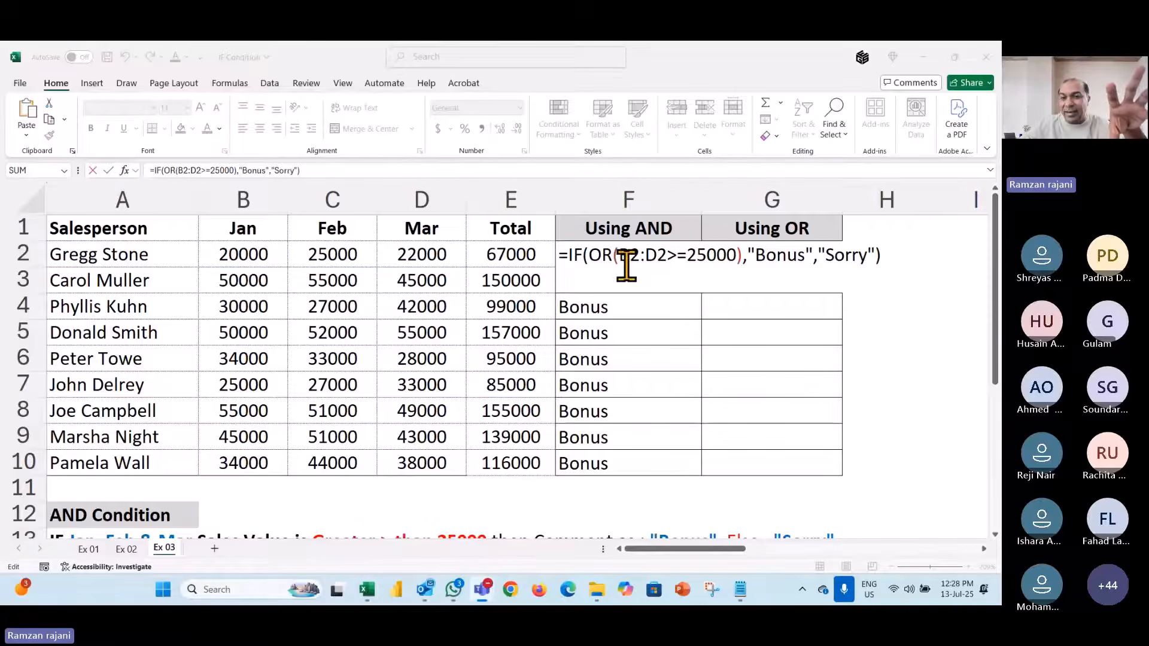
click(604, 258)
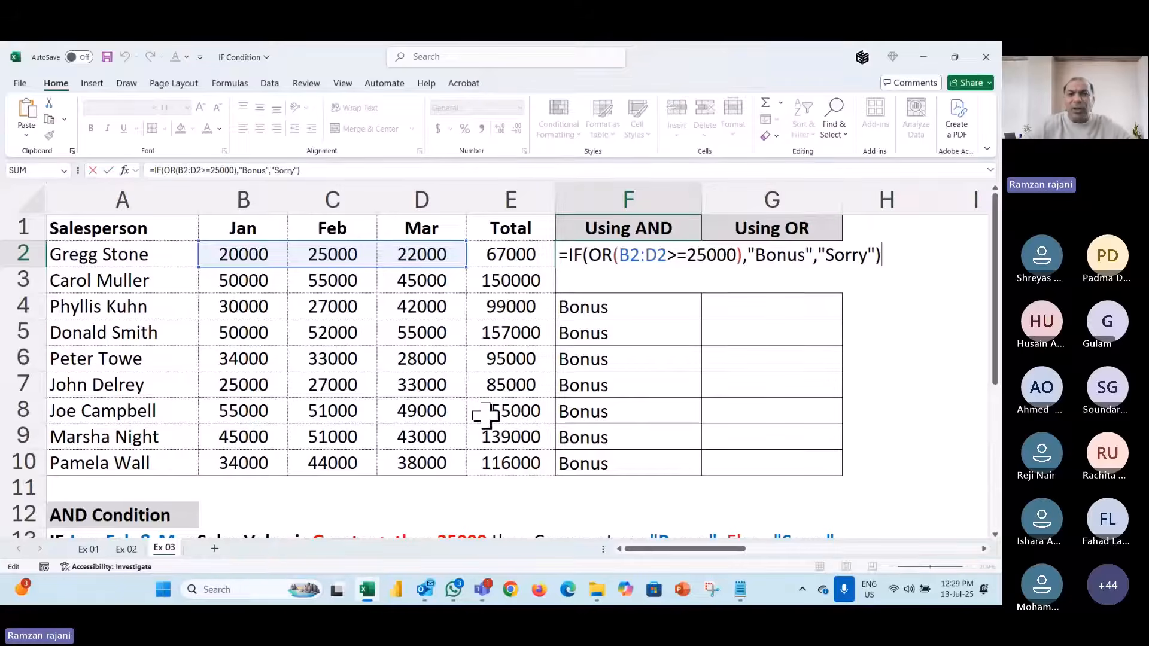
click(632, 66)
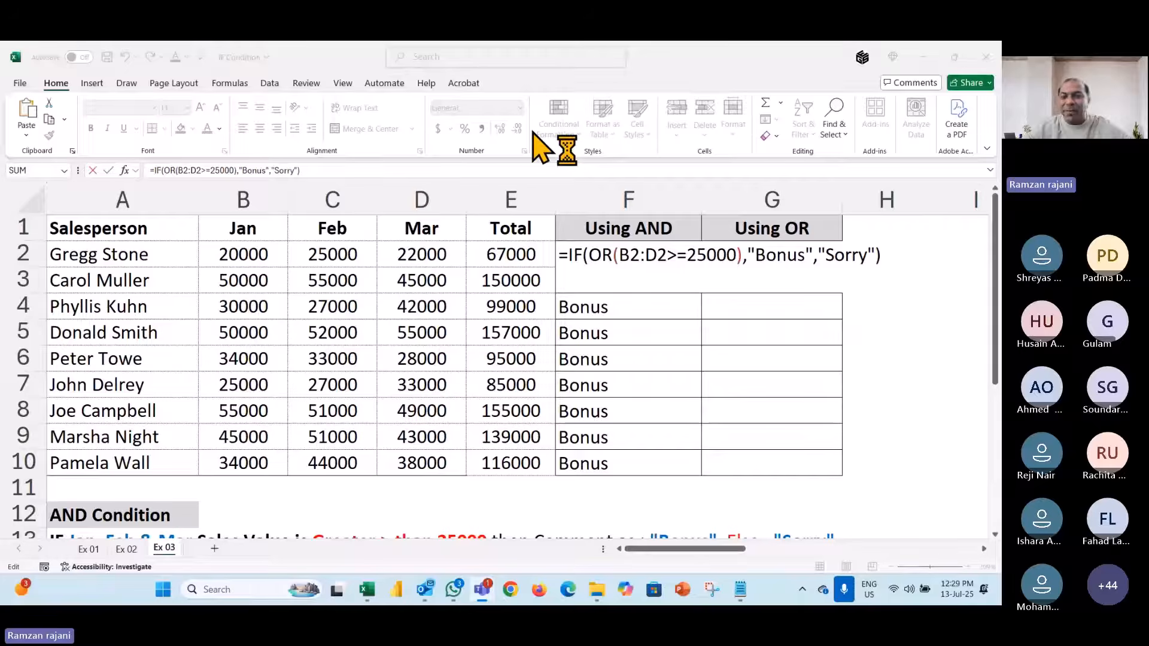
click(185, 517)
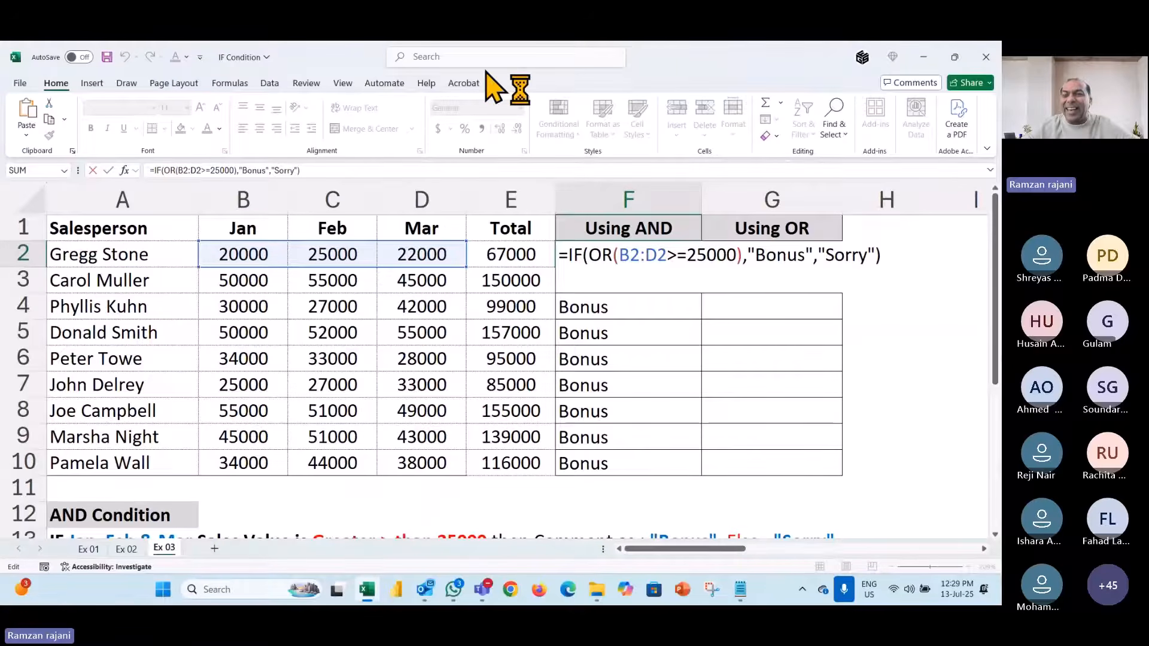
click(660, 58)
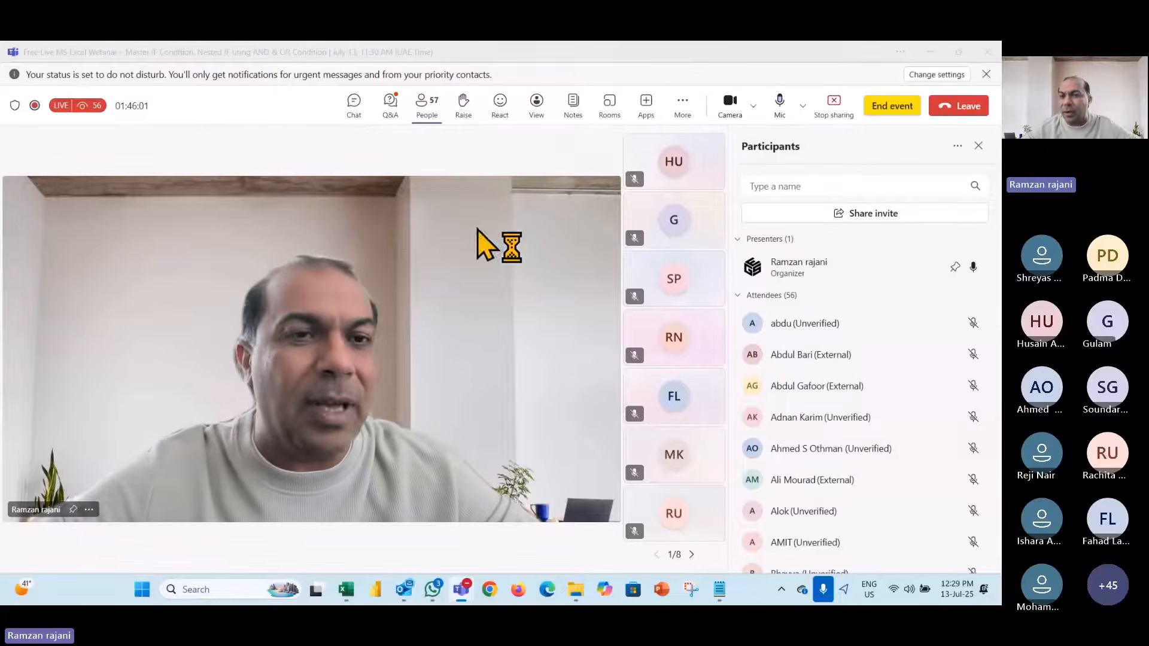
- Minimize the Teams meeting window so Excel and F2's =IF(OR(...)) formula reappear
scroll(867, 423, down, 10)
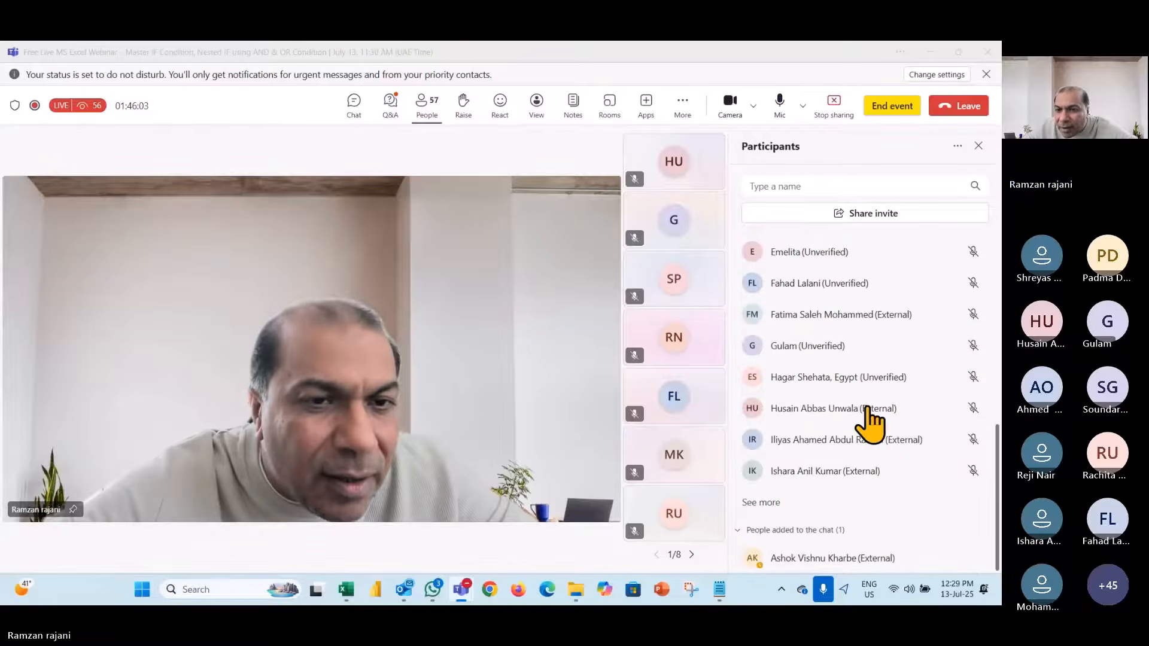
scroll(869, 422, up, 10)
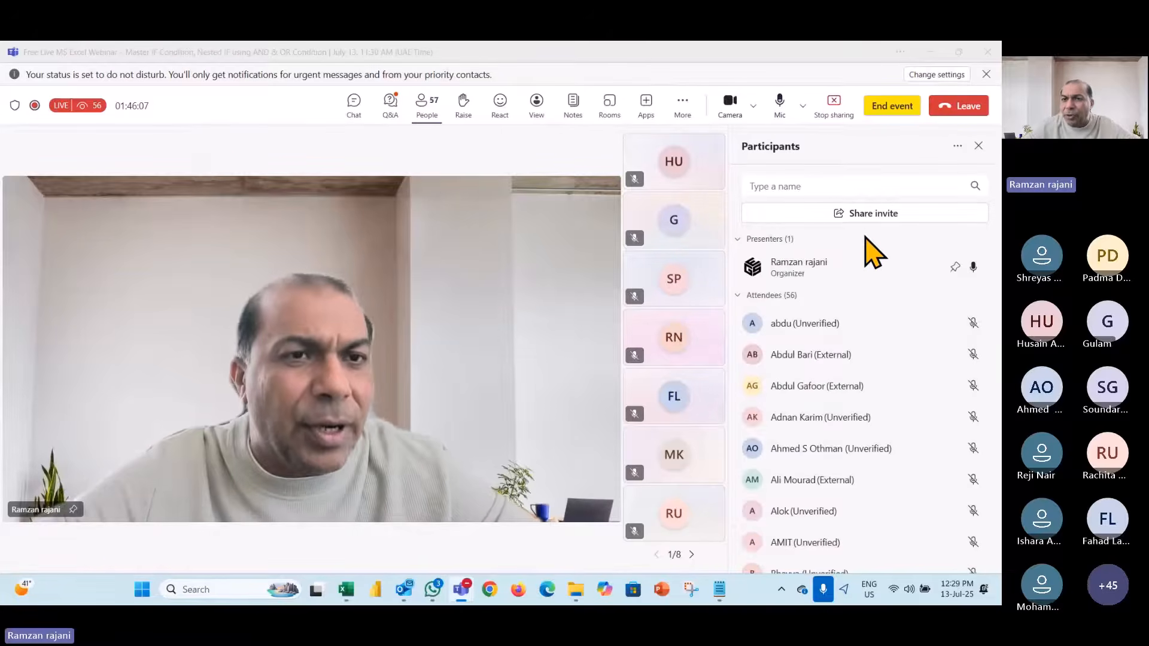
click(873, 186)
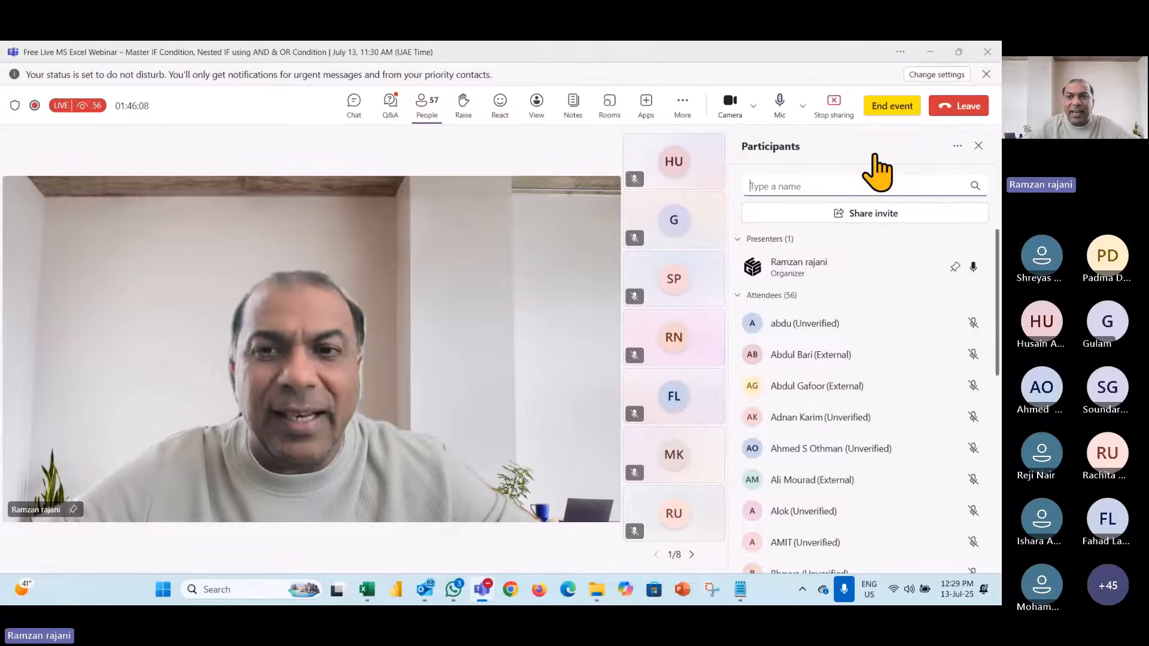
click(930, 52)
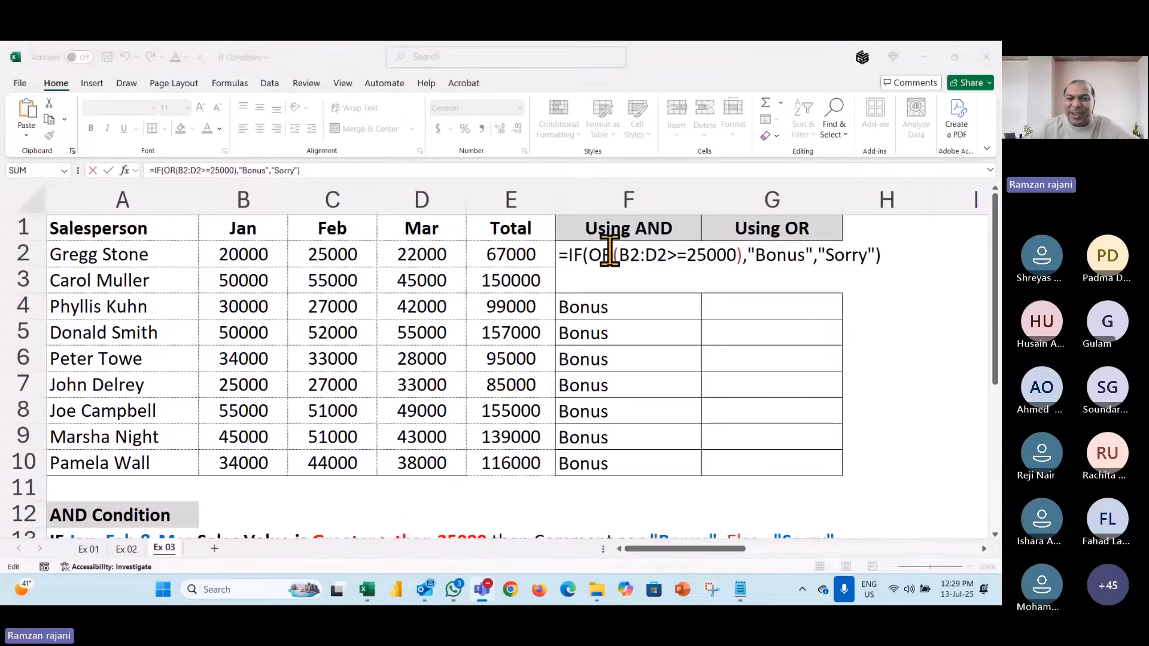
- Enter F2's OR formula so it shows Bonus, then unhide the Ex 04 sheet
key(Return)
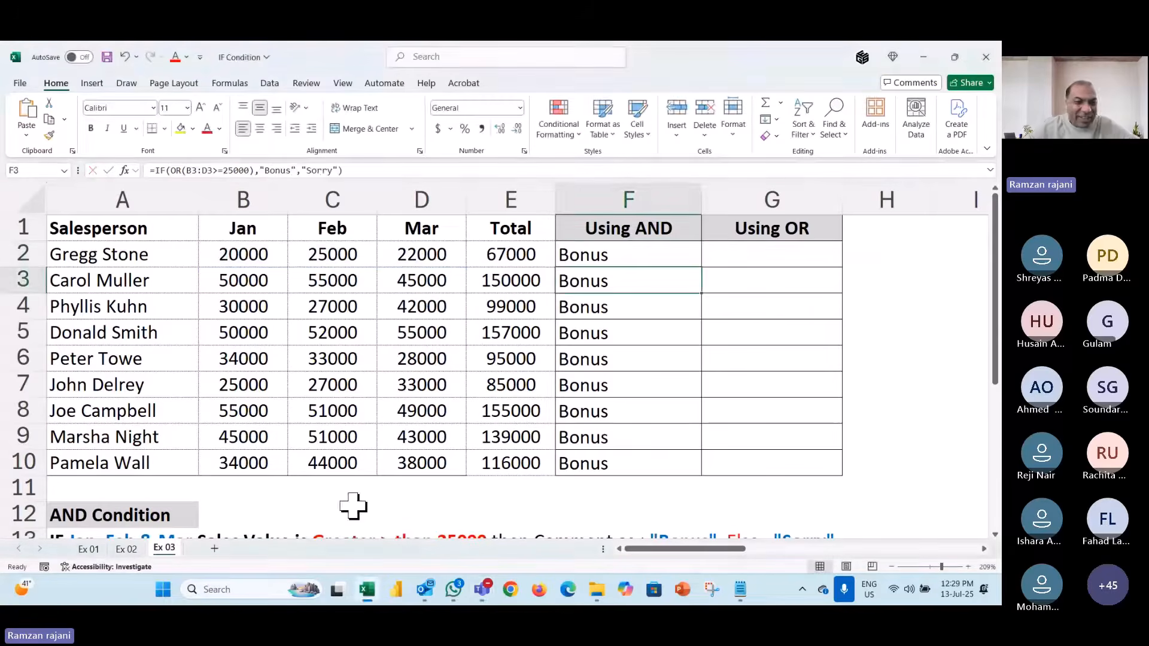
right_click(159, 547)
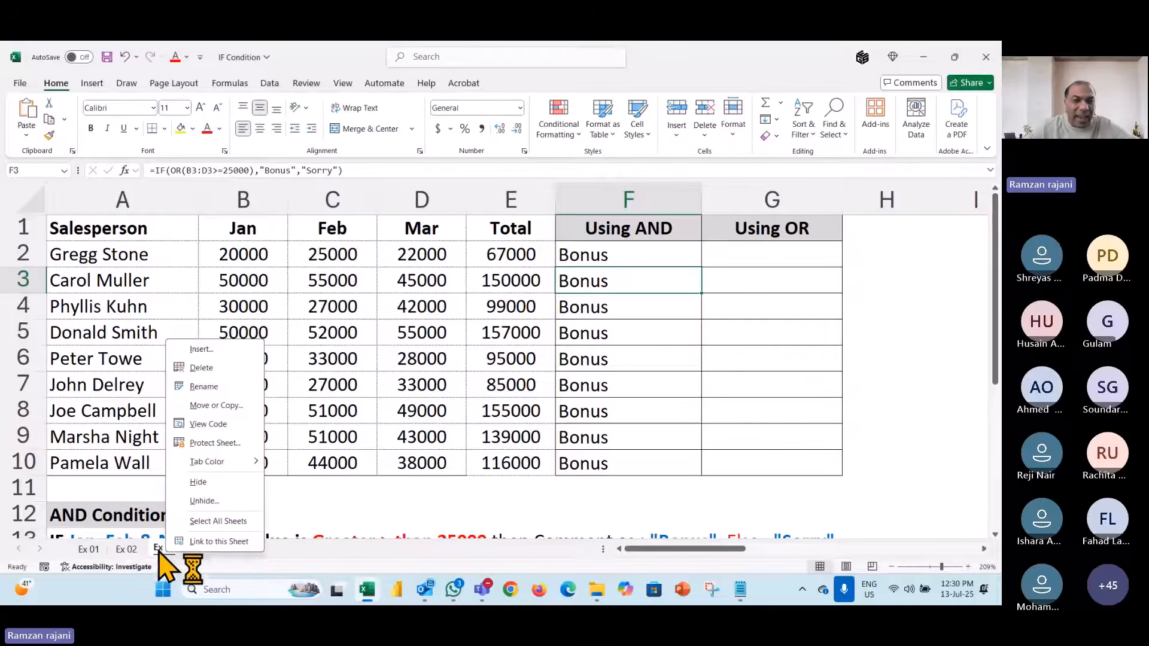
click(228, 502)
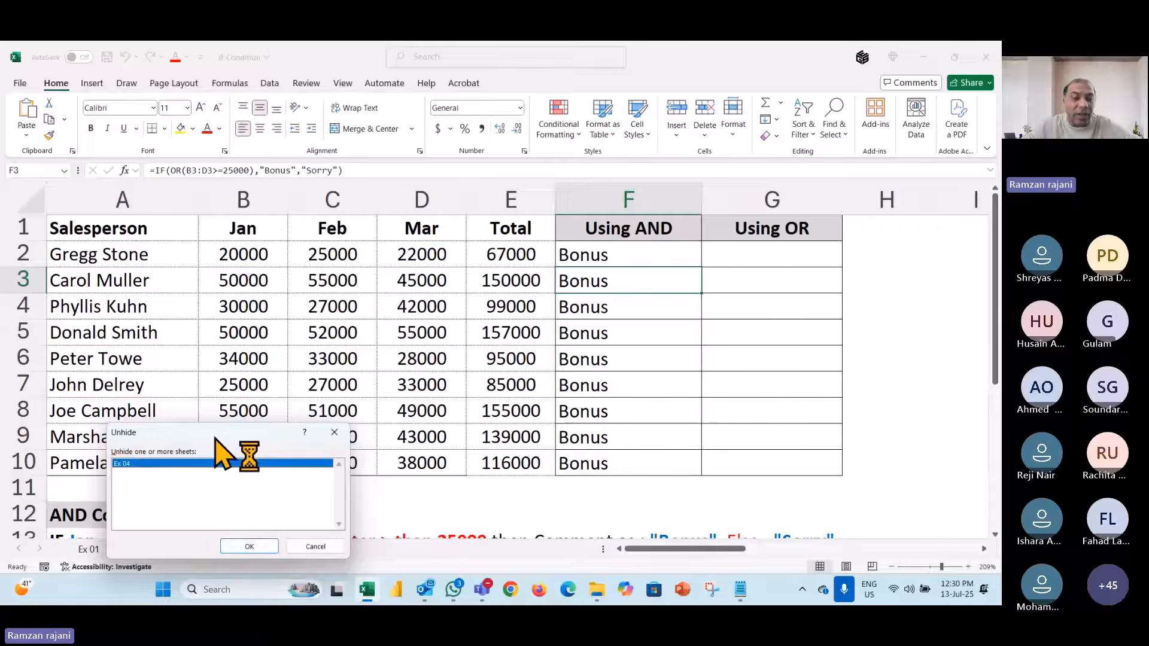
drag(216, 434, 272, 374)
click(305, 486)
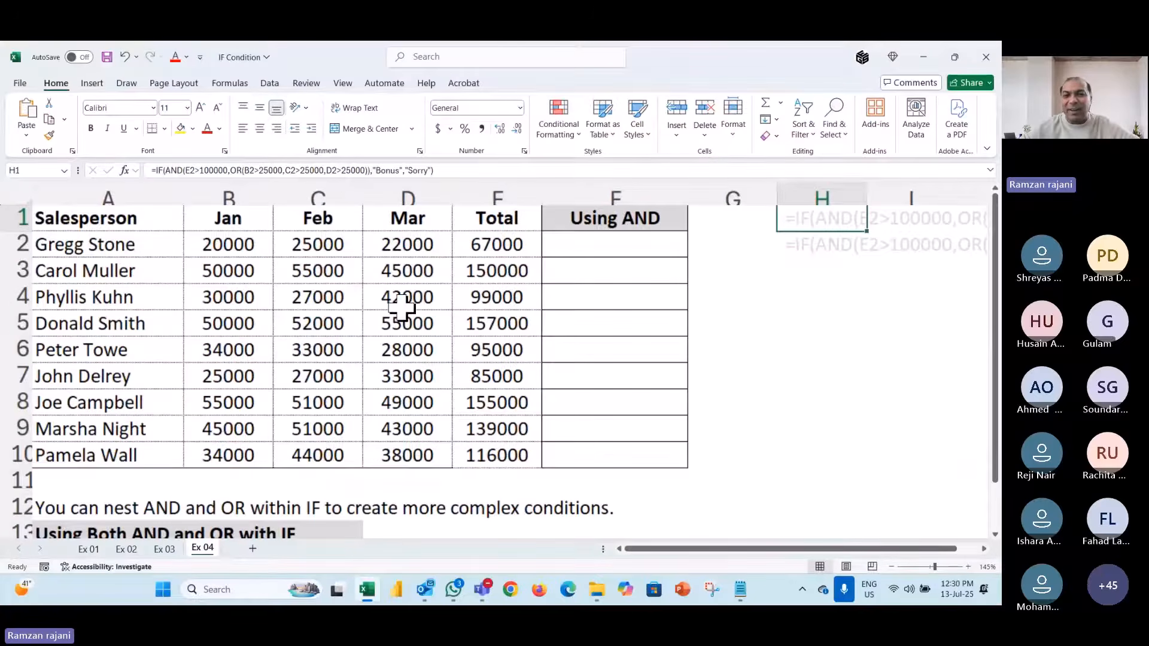
- Zoom out on Ex 04 and inspect E2's =SUM(B2:D2) Total formula
scroll(402, 309, down, 3)
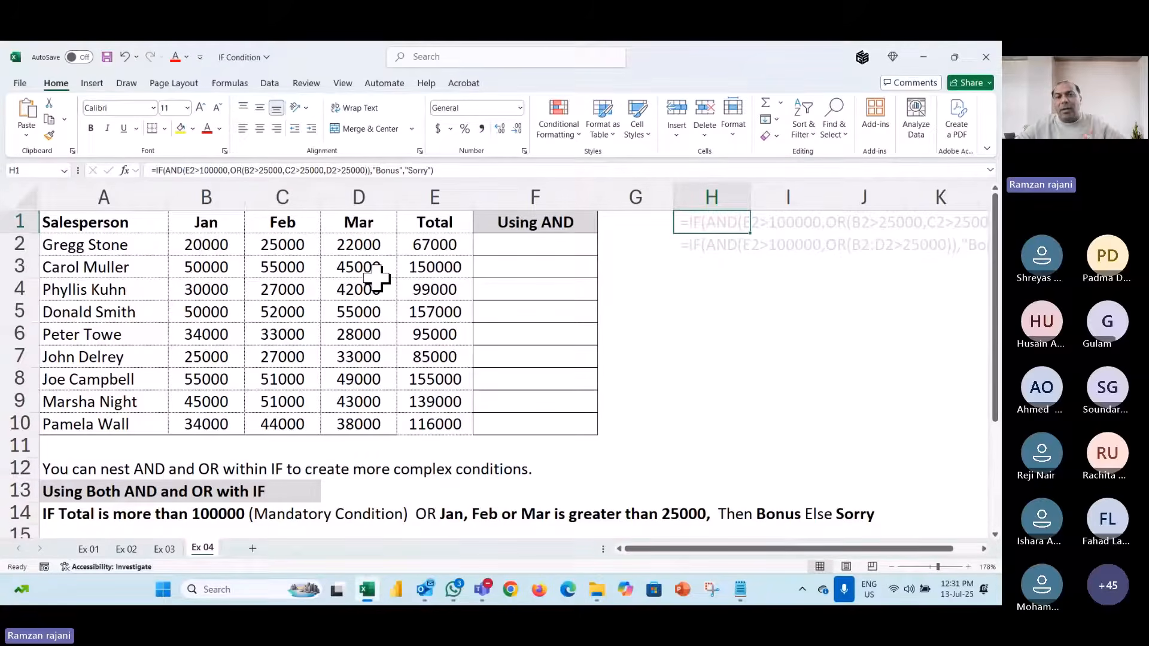
click(448, 248)
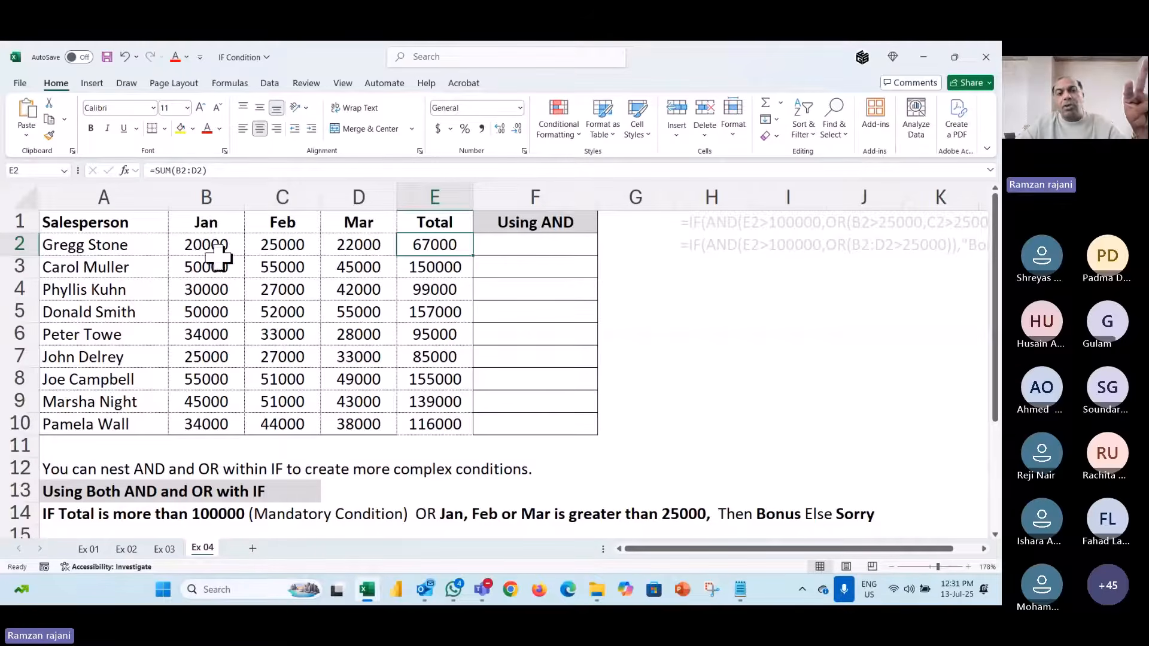
drag(223, 249, 347, 251)
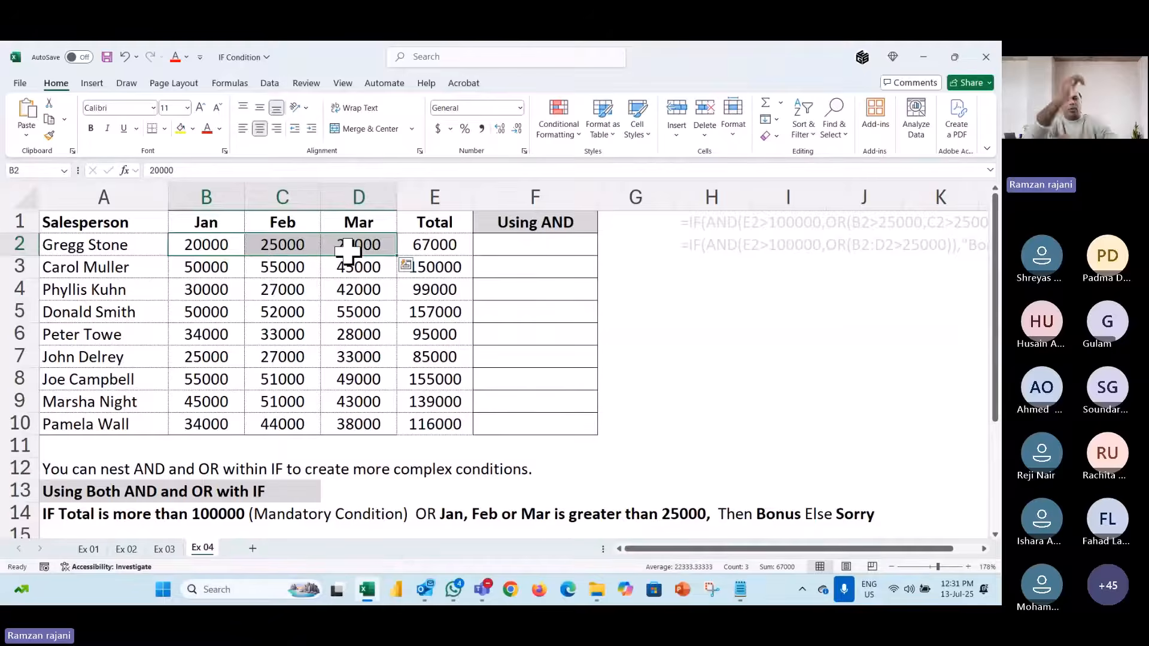
click(563, 246)
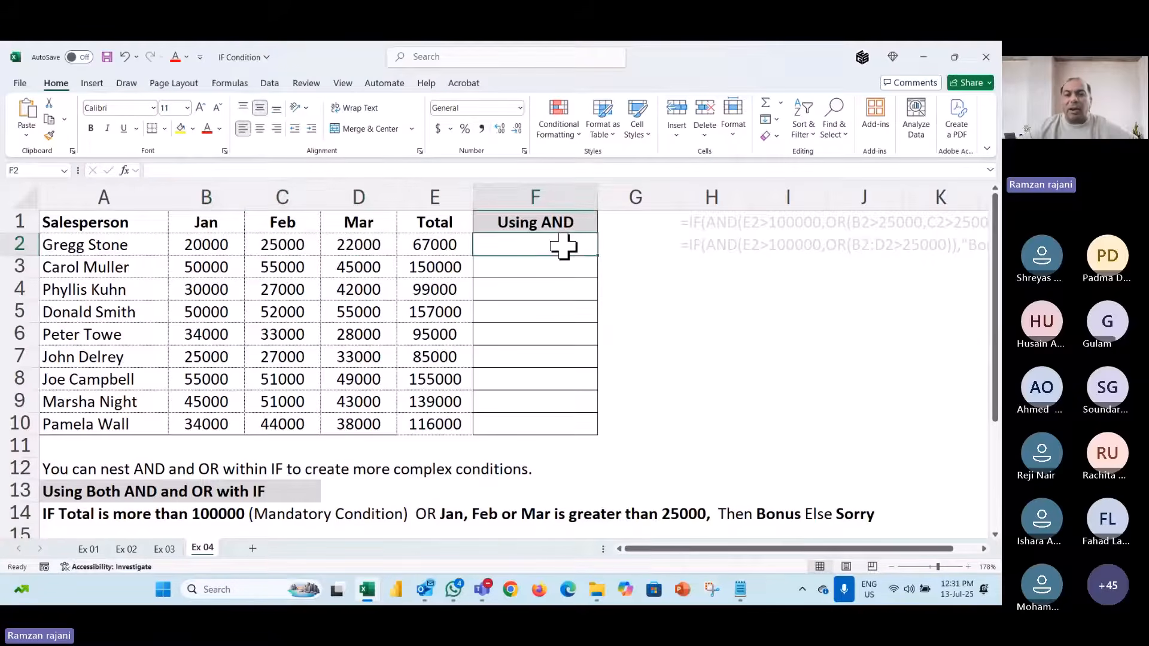
scroll(728, 349, right, 2)
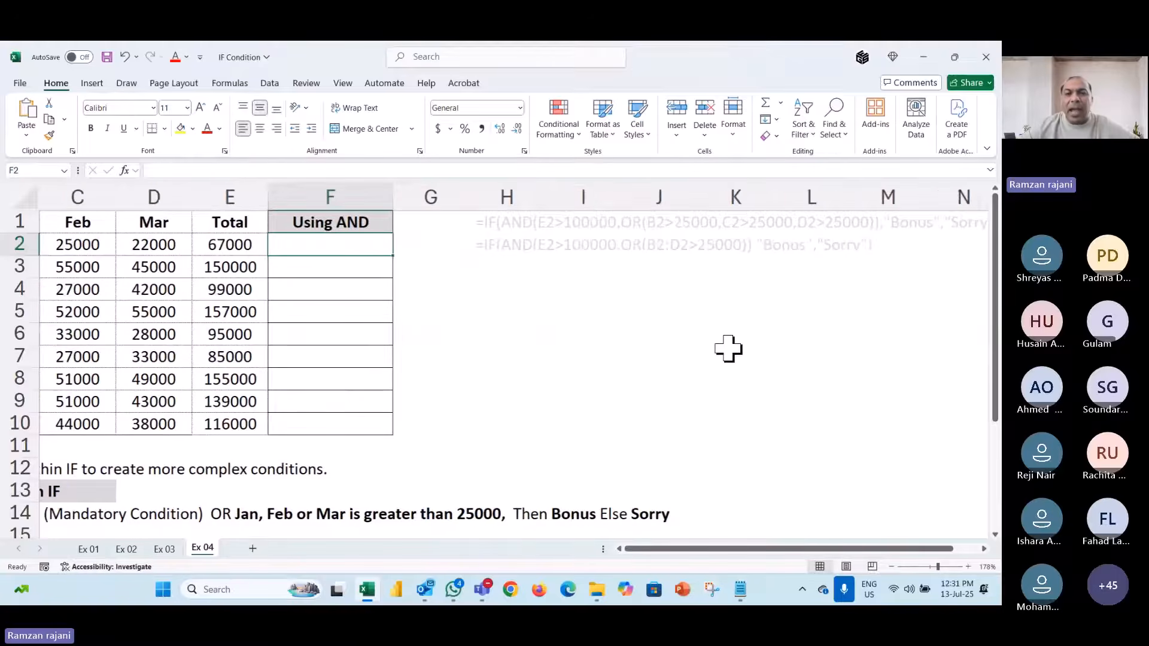
drag(485, 225, 494, 244)
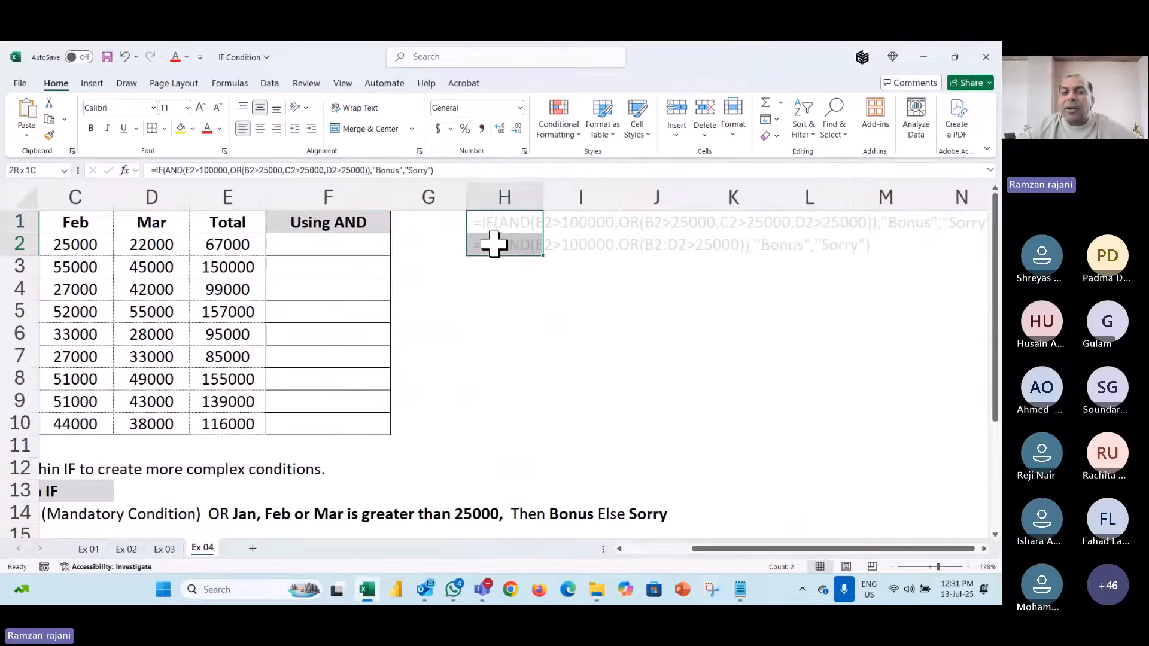
click(515, 296)
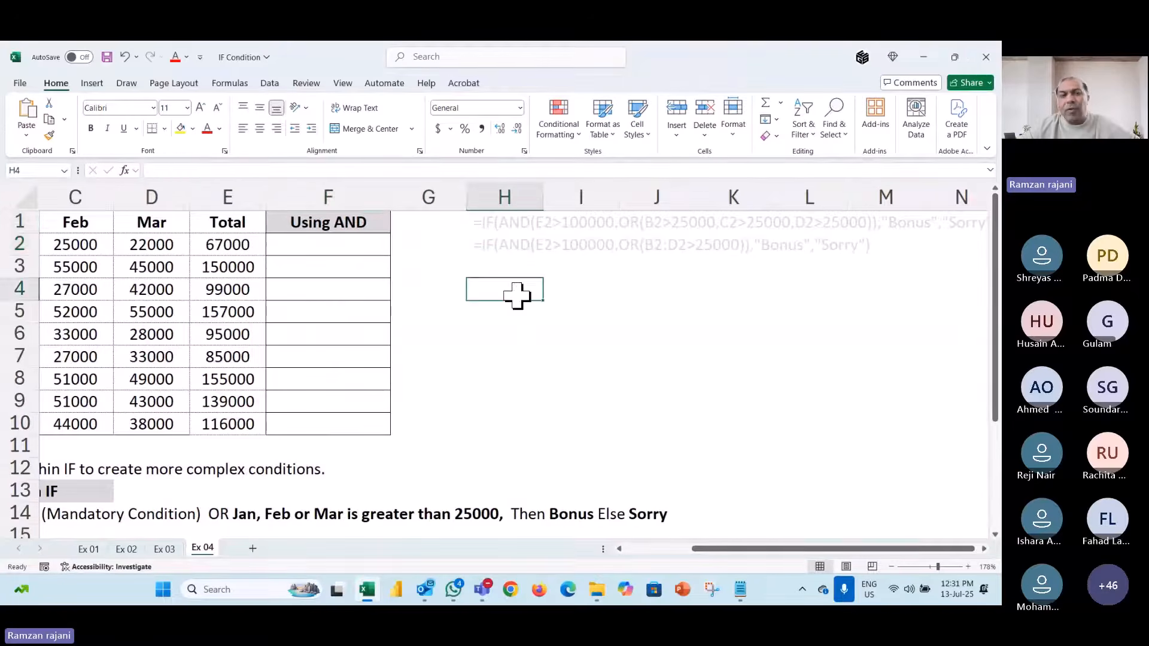
click(362, 252)
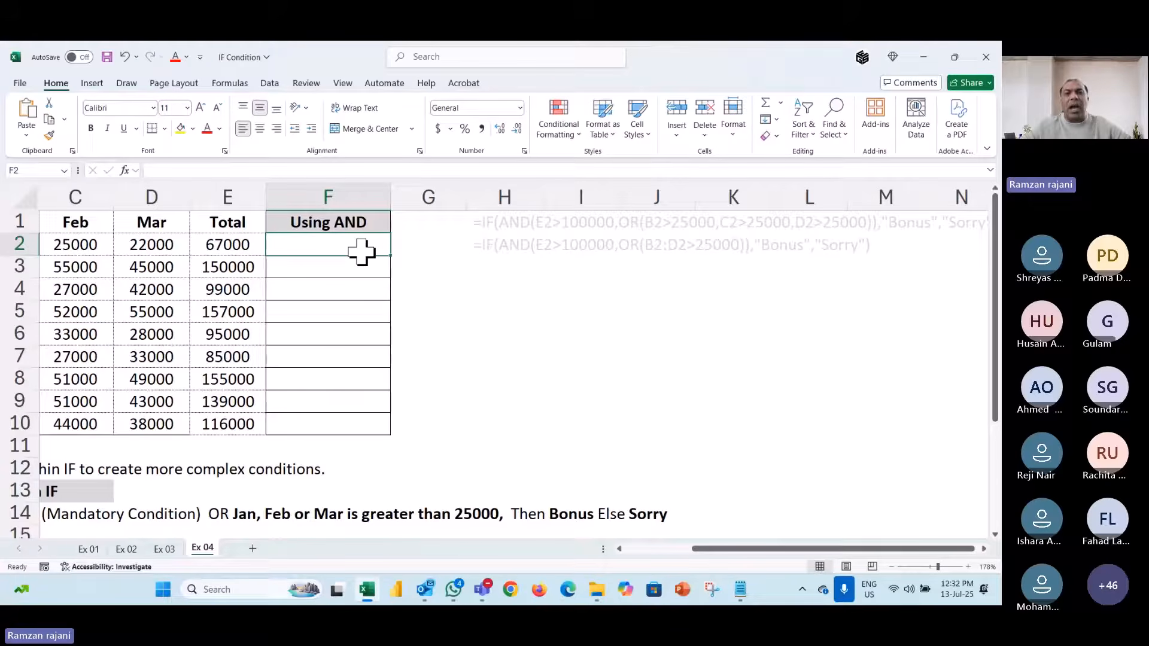
- Move the H1:H2 sample formulas down to row 5 and begin =IF( in F2
drag(511, 232, 487, 243)
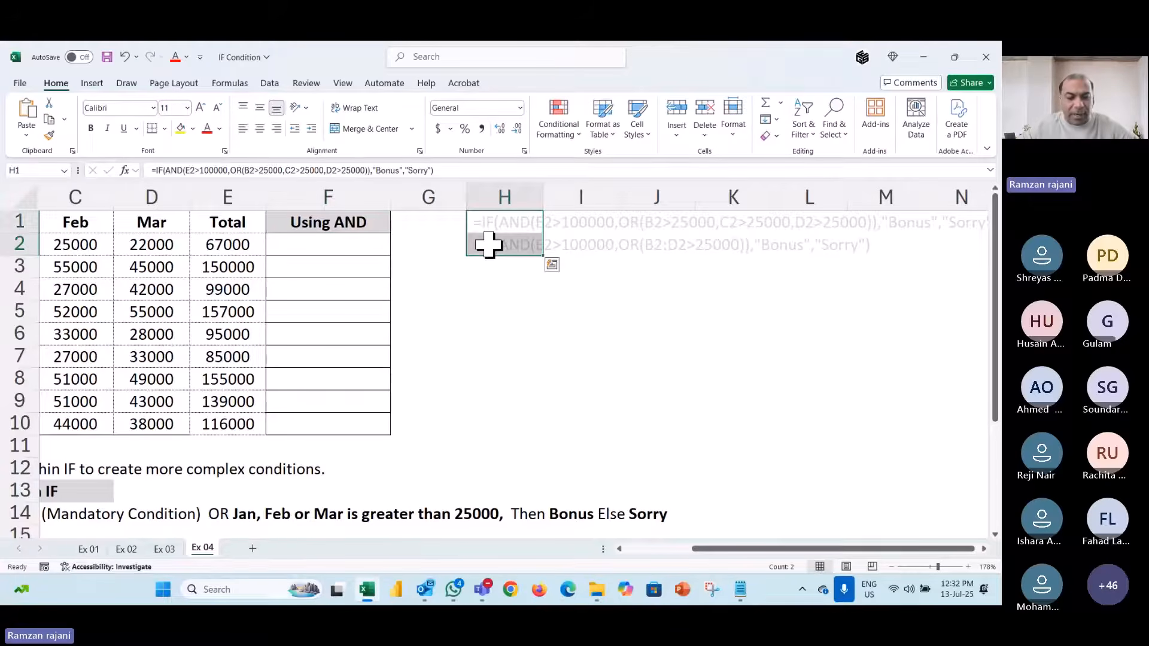
key(ctrl+c)
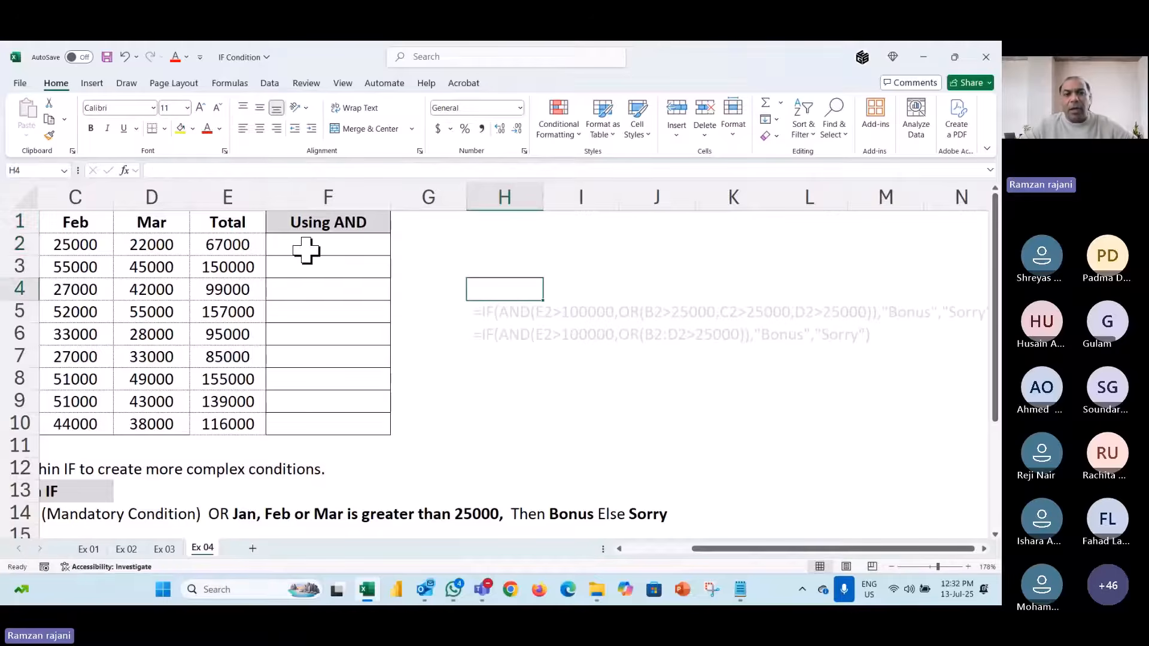
click(306, 251)
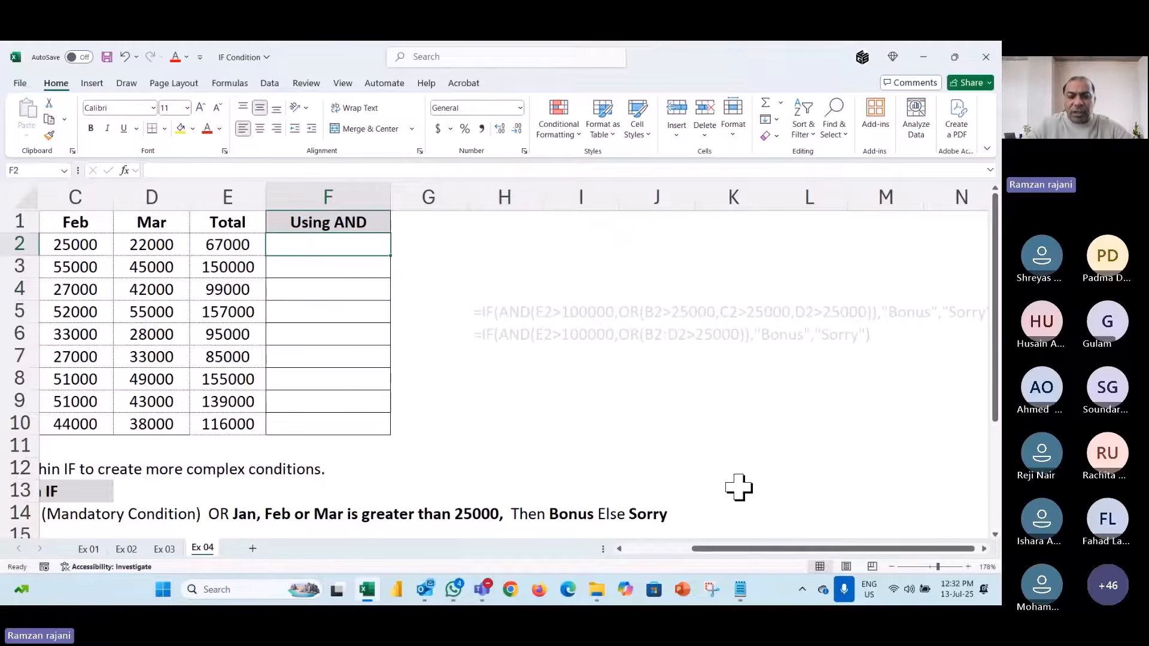
text(=IF()
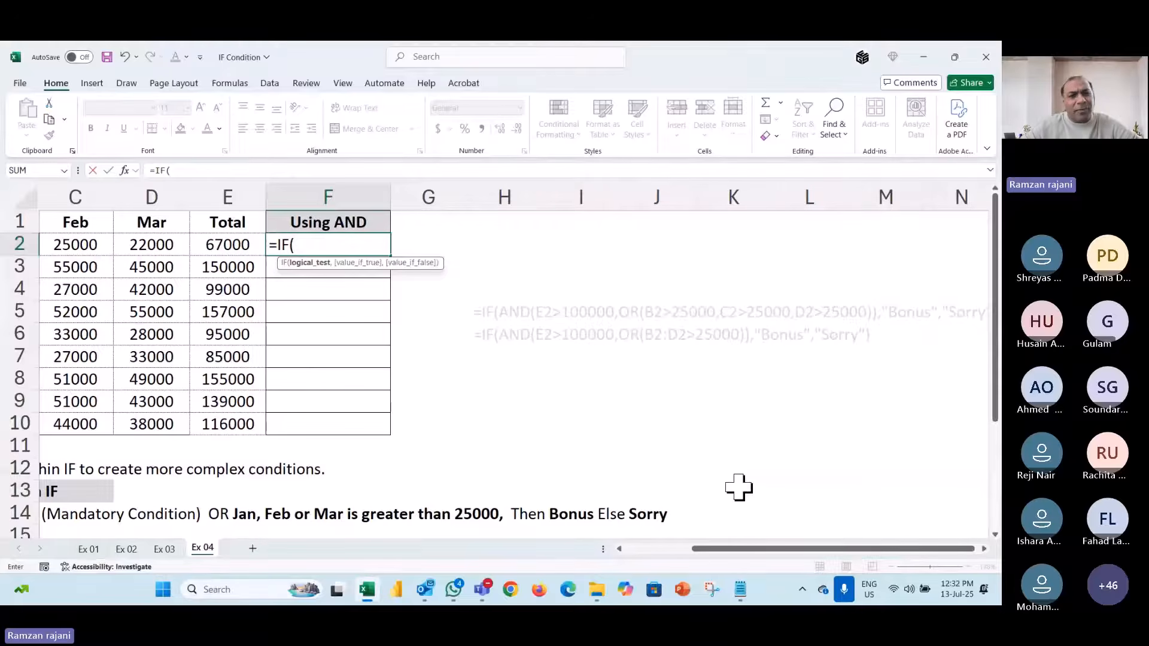
- Build =IF(AND(E2>100000,OR( in F2, starting the OR range at B2
scroll(400, 377, left, 2)
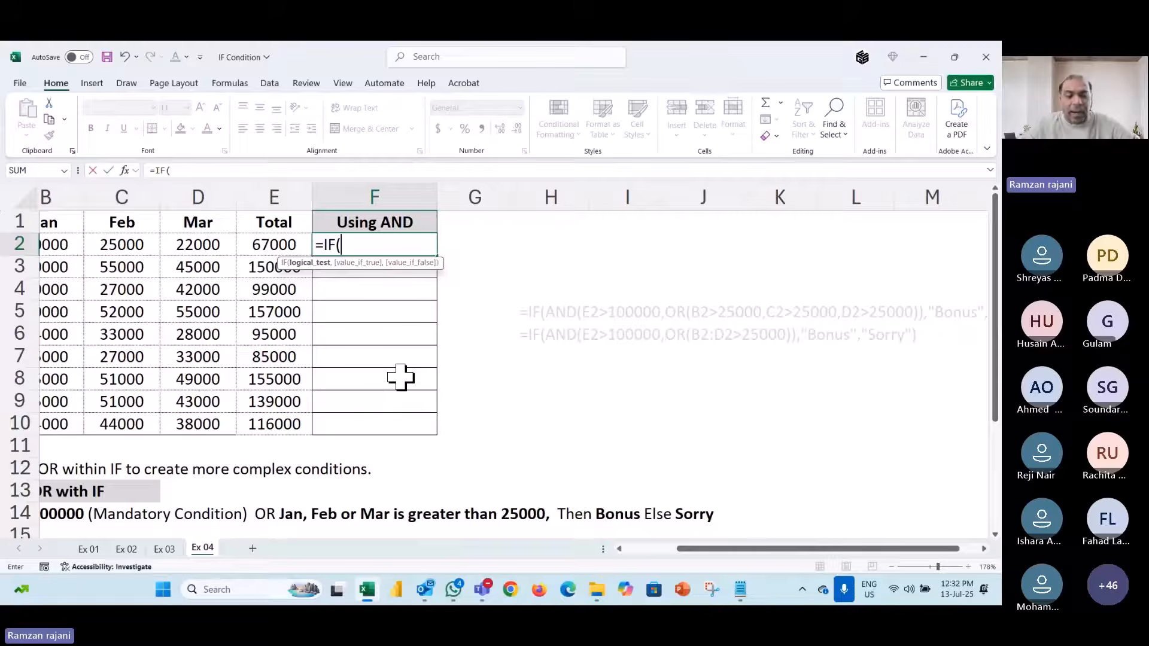
text(AND)
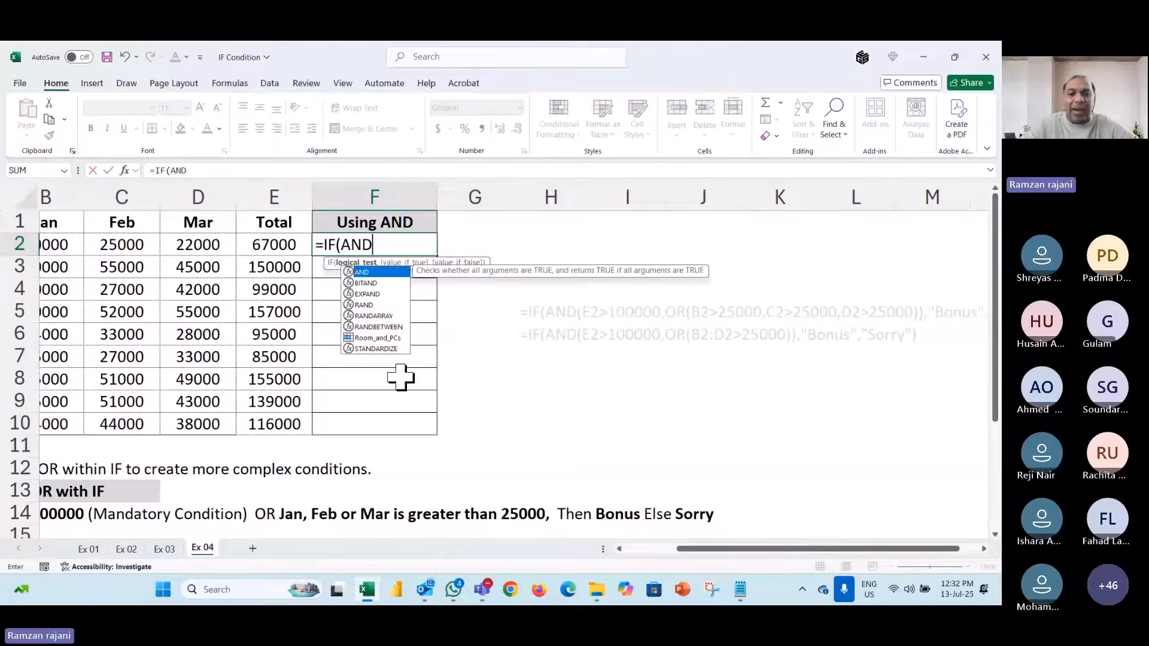
text(()
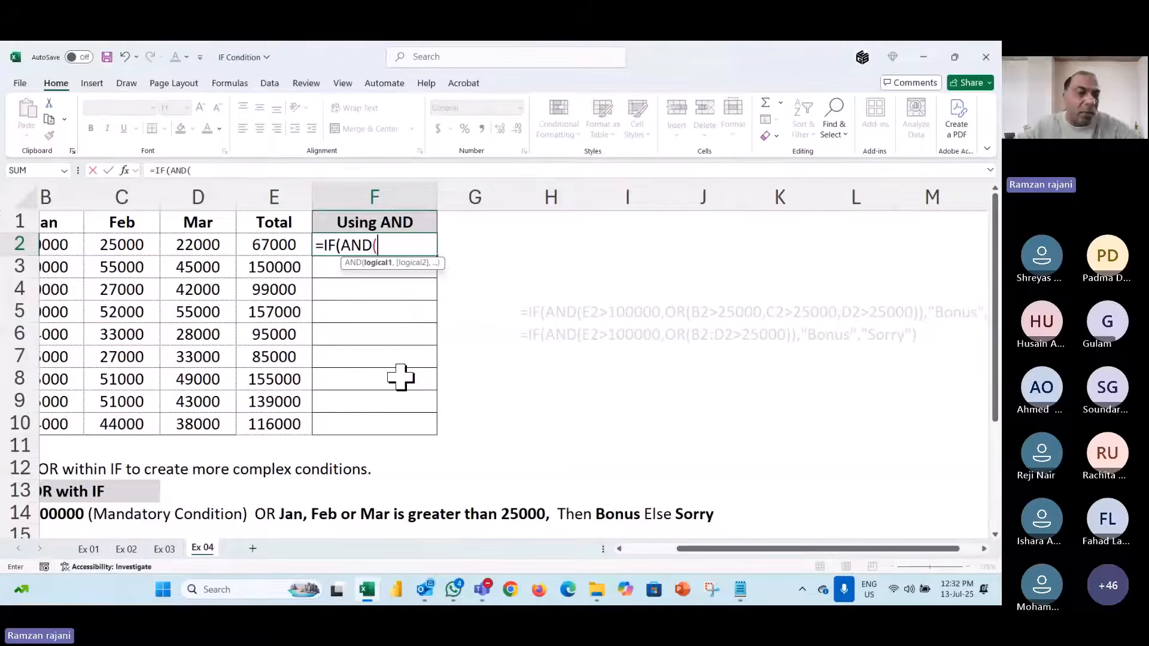
click(275, 244)
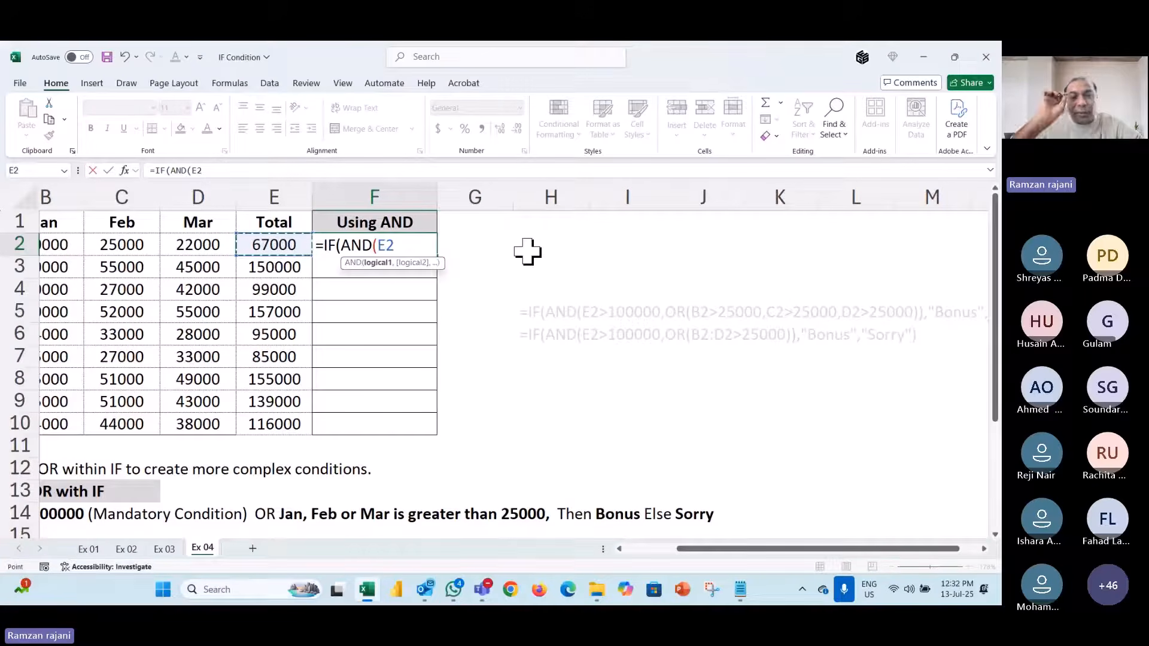
text(>)
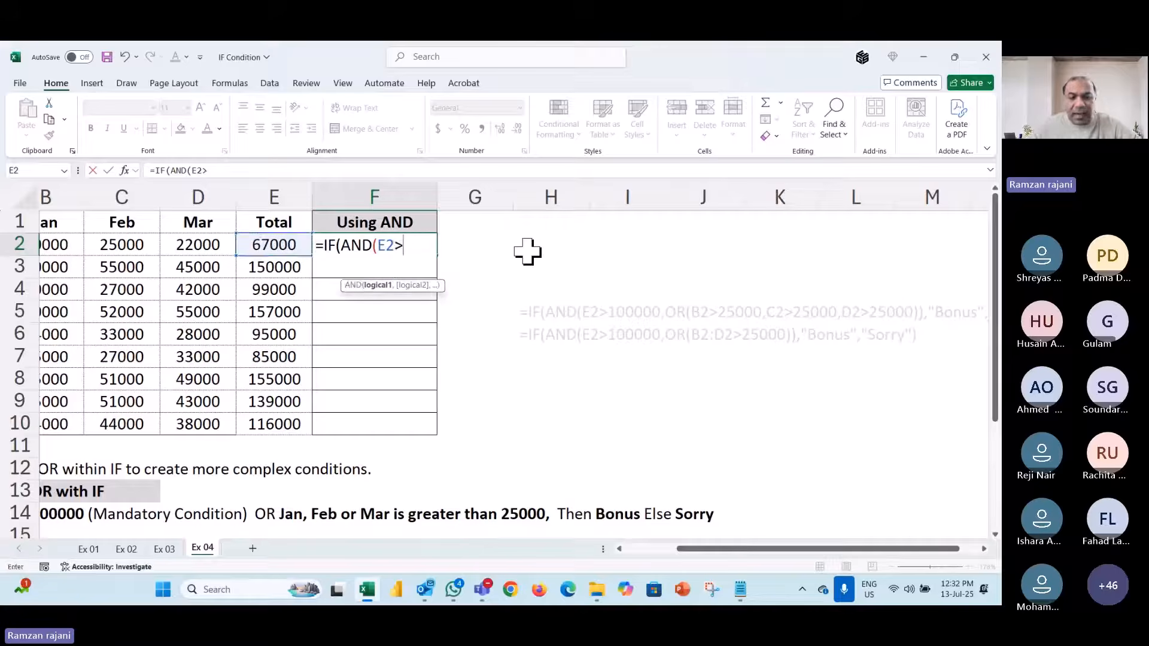
text(100000)
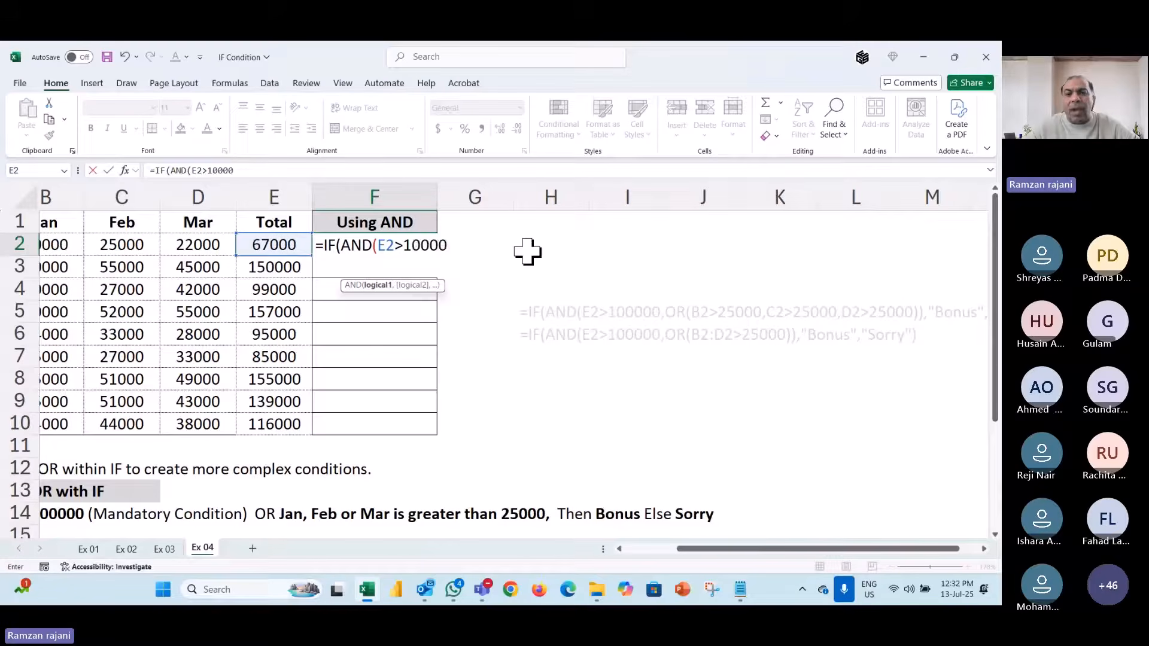
text(0,)
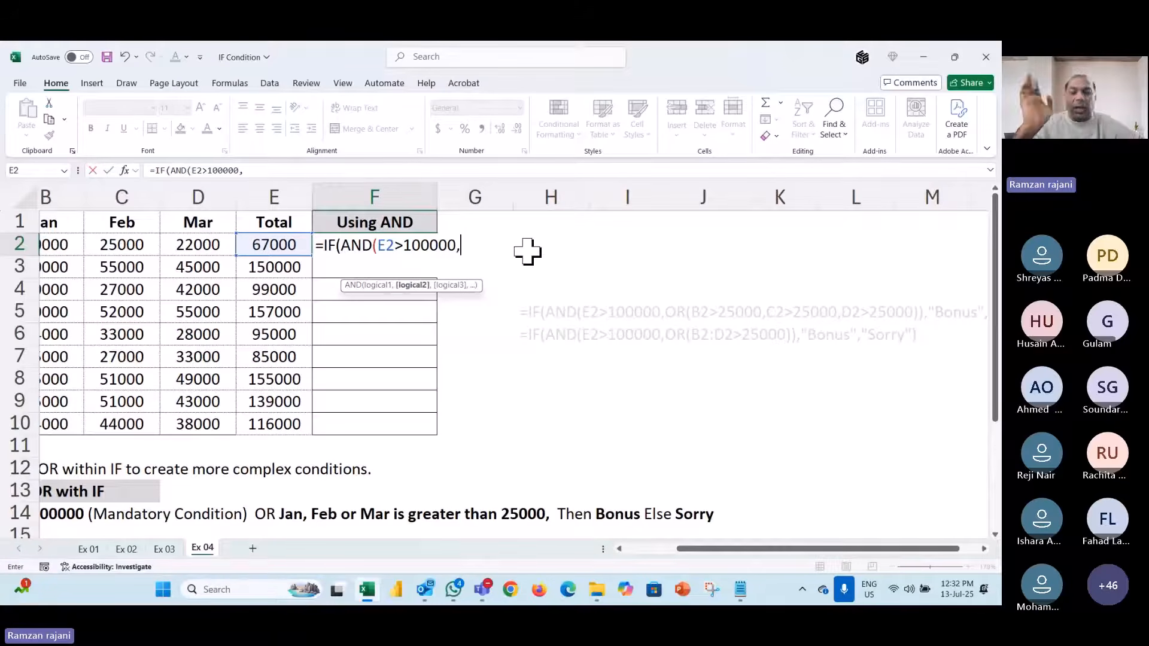
text(OR)
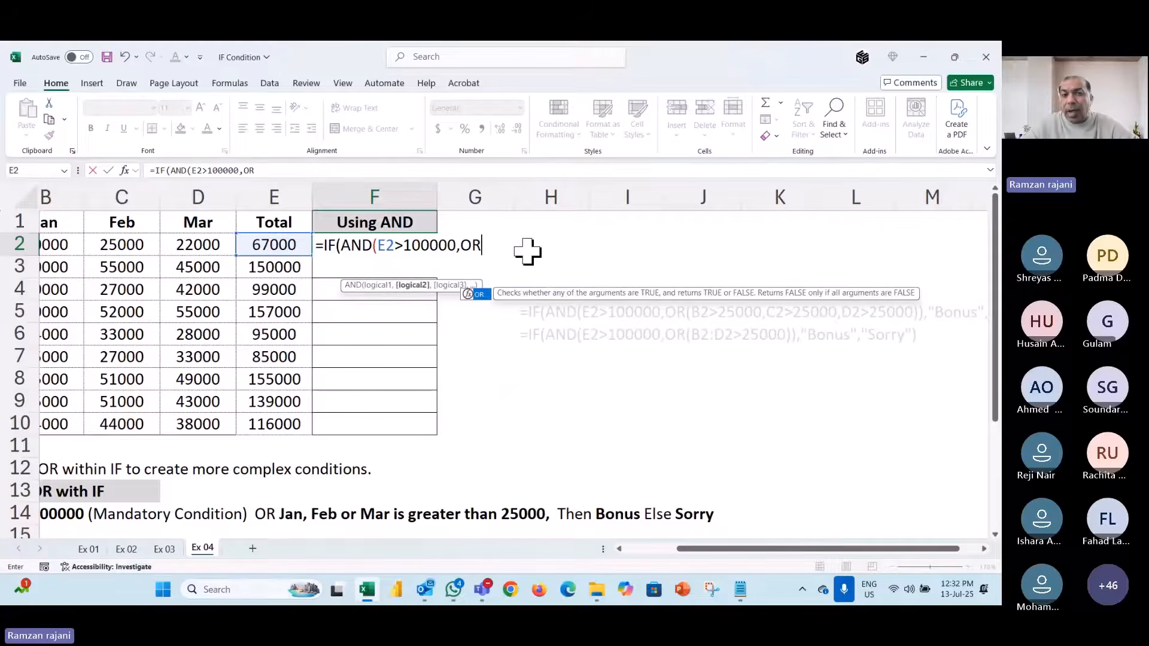
text(()
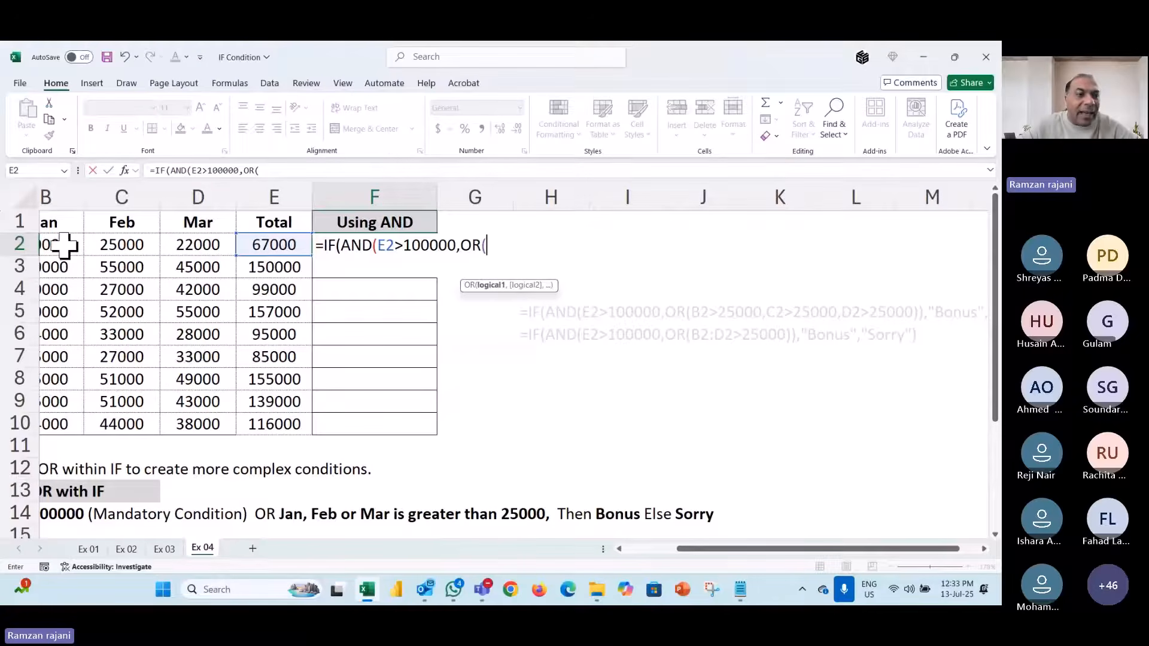
click(62, 245)
- Complete F2 as =IF(AND(E2>100000,OR(B2:D2>25000)),"Bonus","Work Hard") and commit it
drag(63, 245, 232, 245)
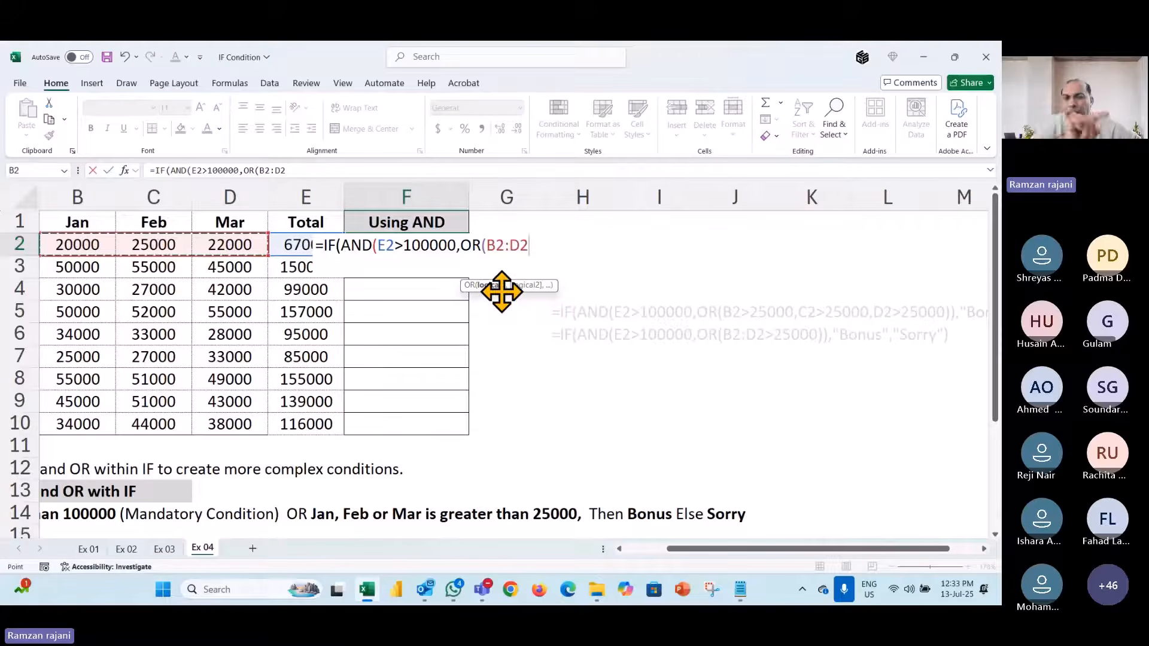
text(>)
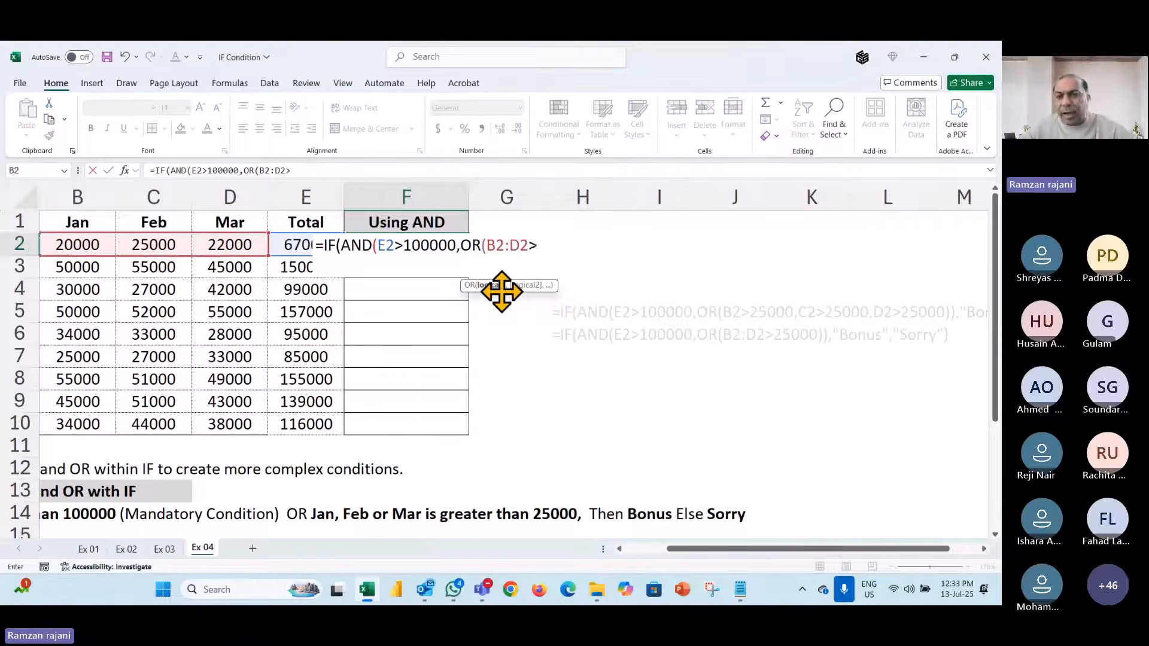
text(25000)
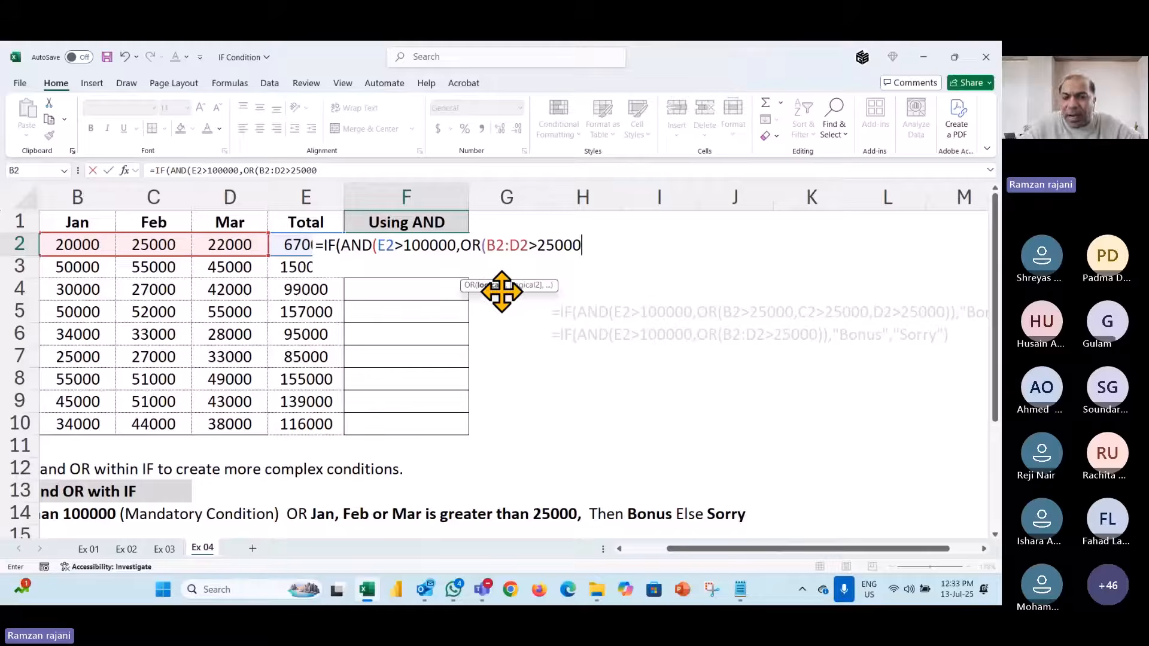
text())
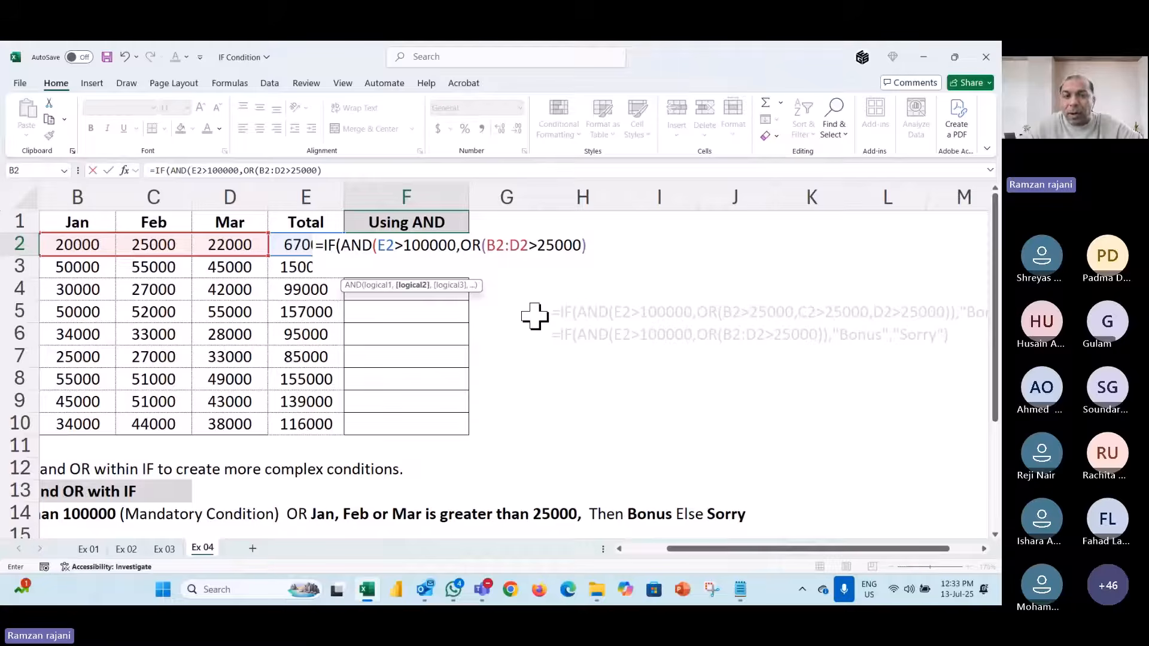
text())
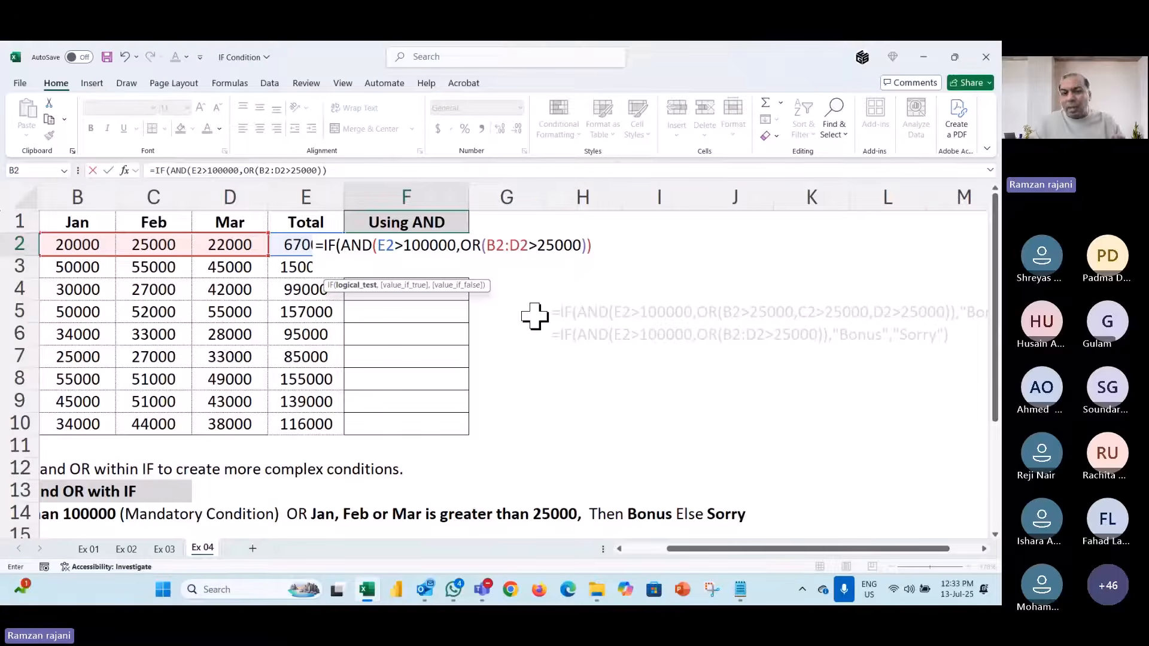
text(,"b)
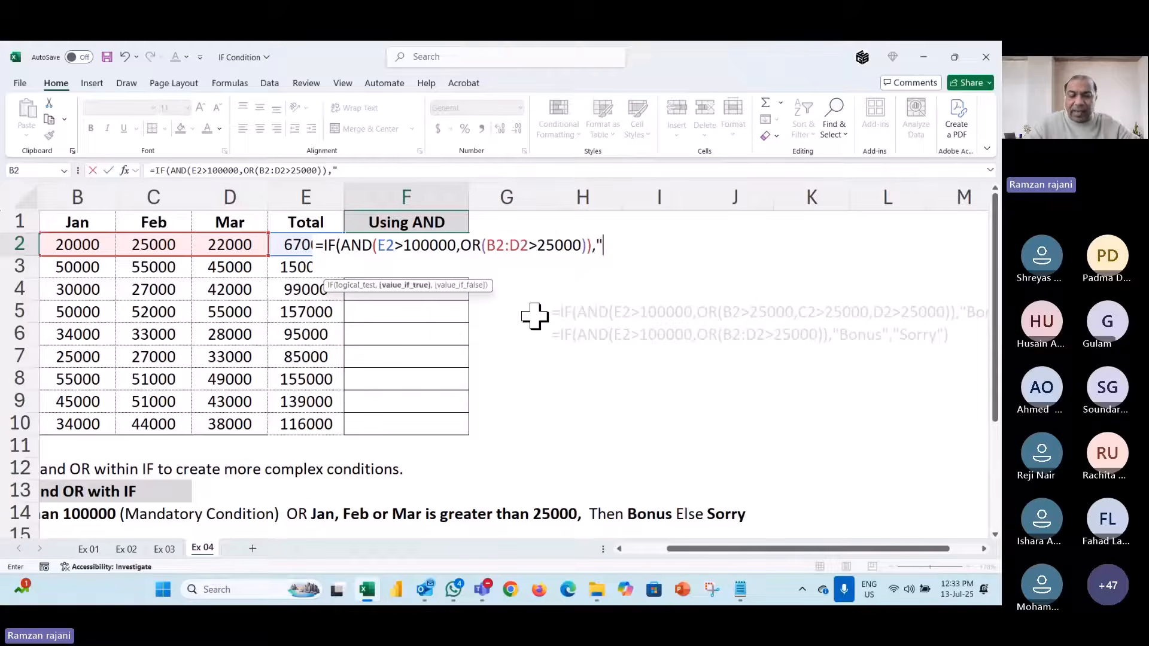
text(o)
key(BackSpace)
key(BackSpace)
text(Bo)
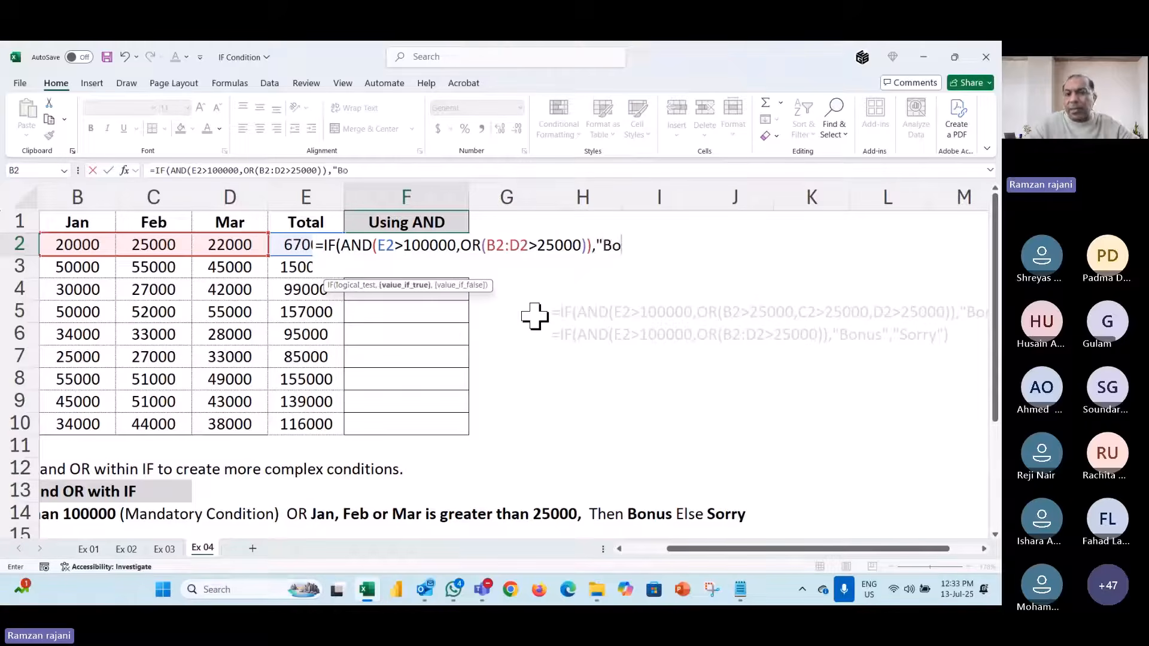
text(nus")
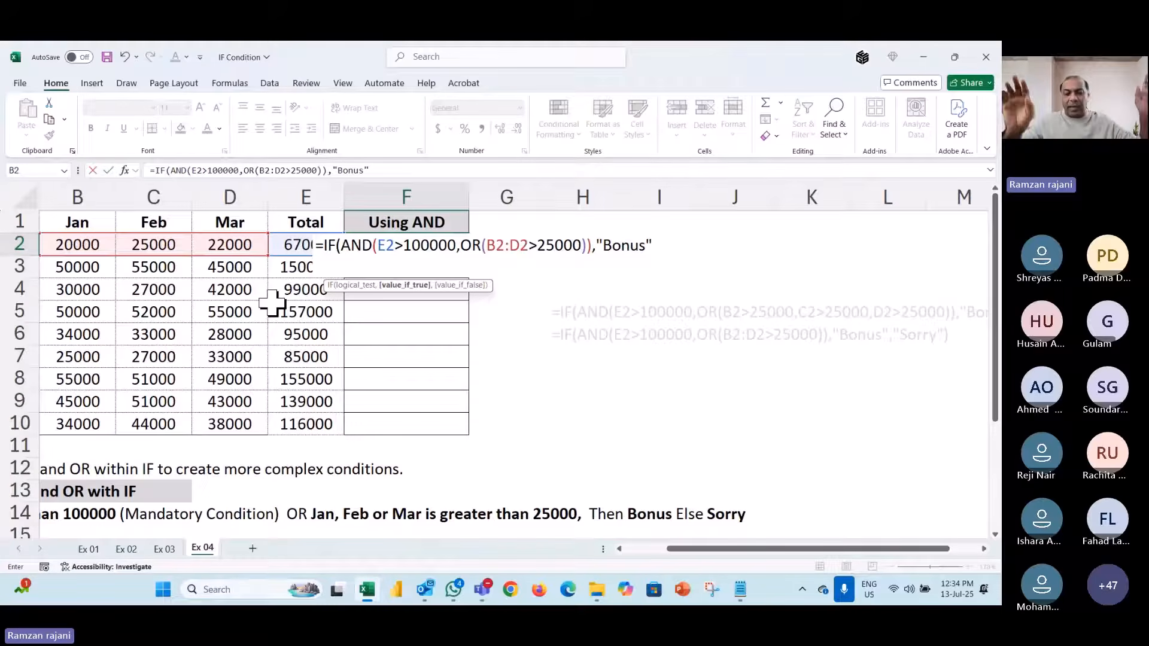
key(BackSpace)
key(BackSpace)
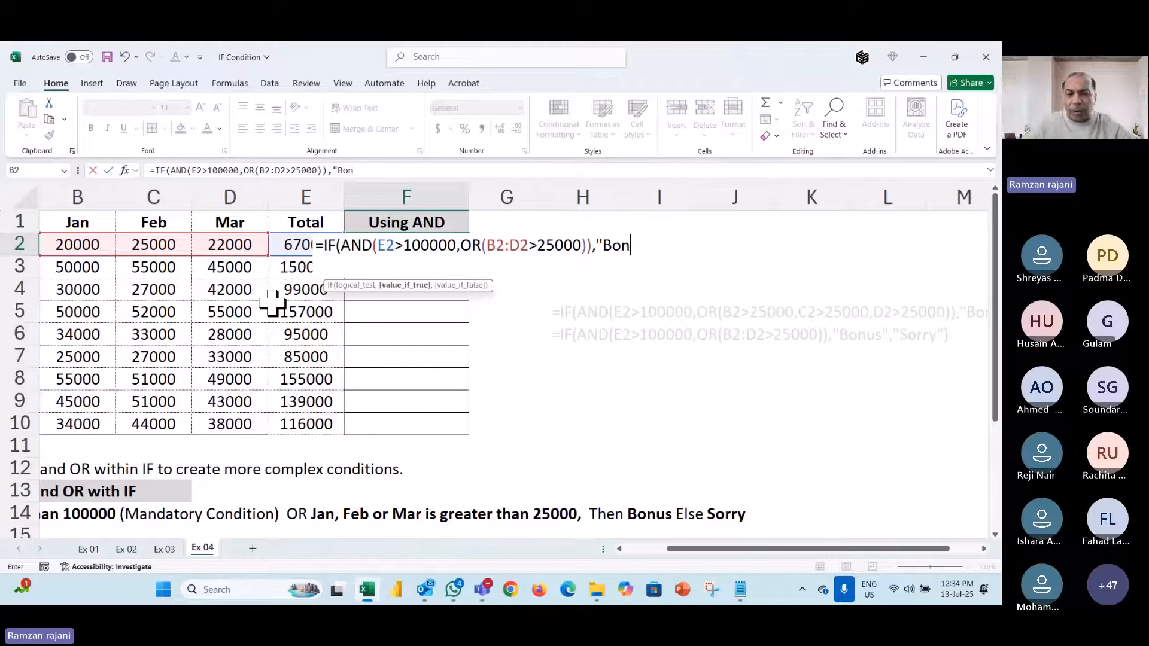
text(us",")
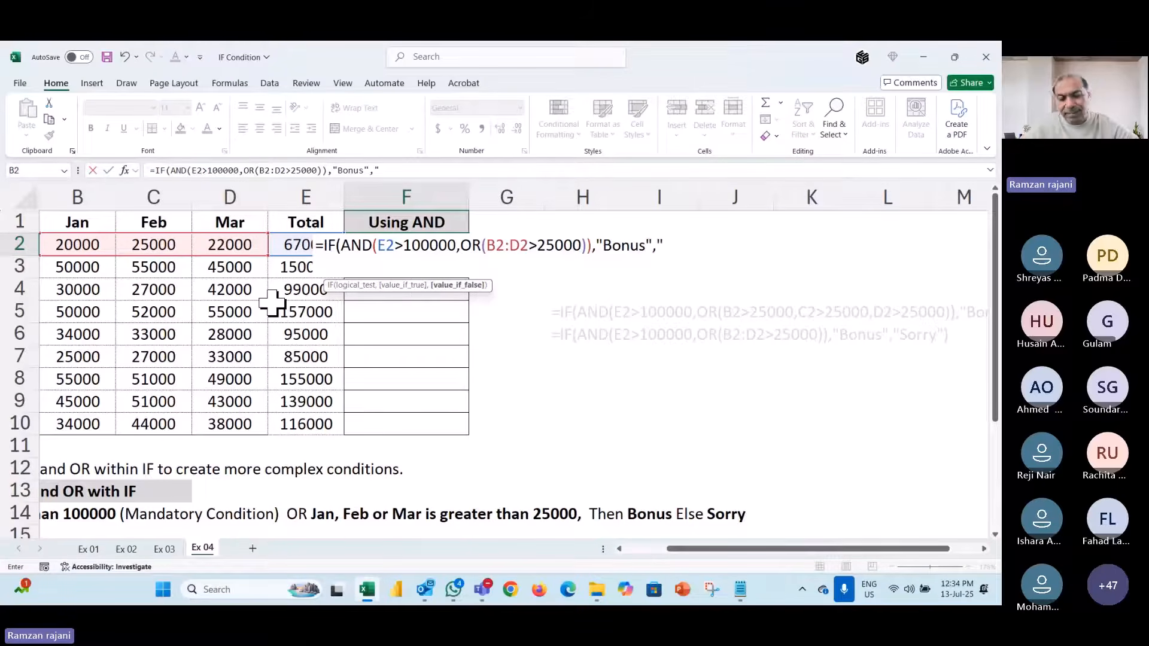
text(Work Ha)
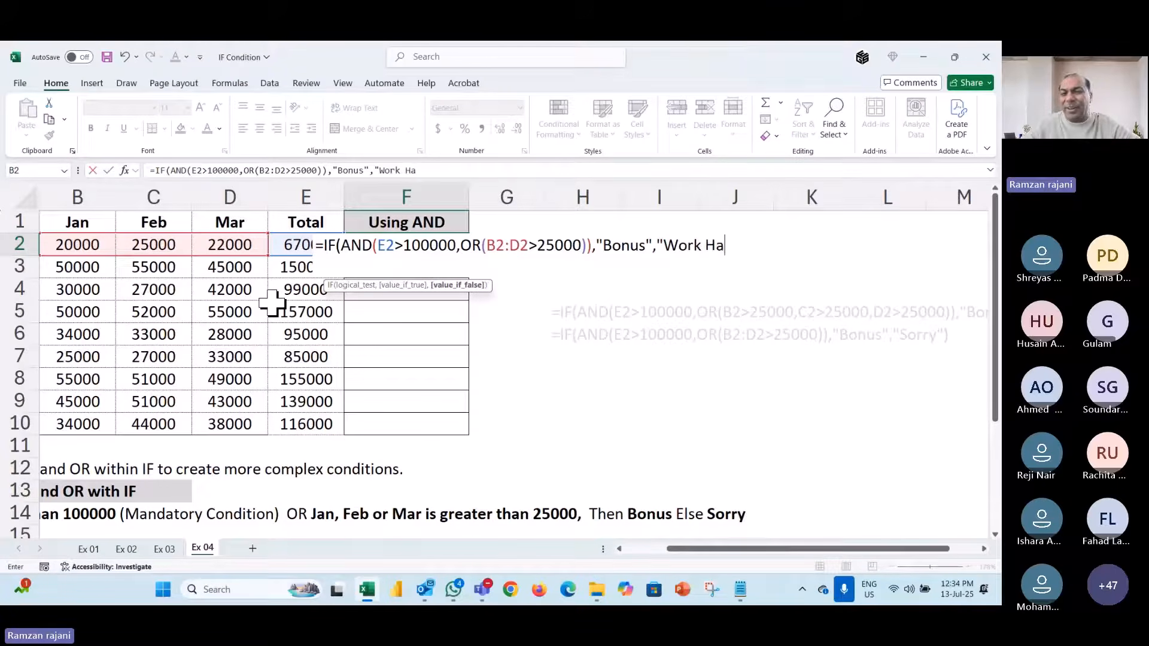
text(rd"))
key(ctrl+Return)
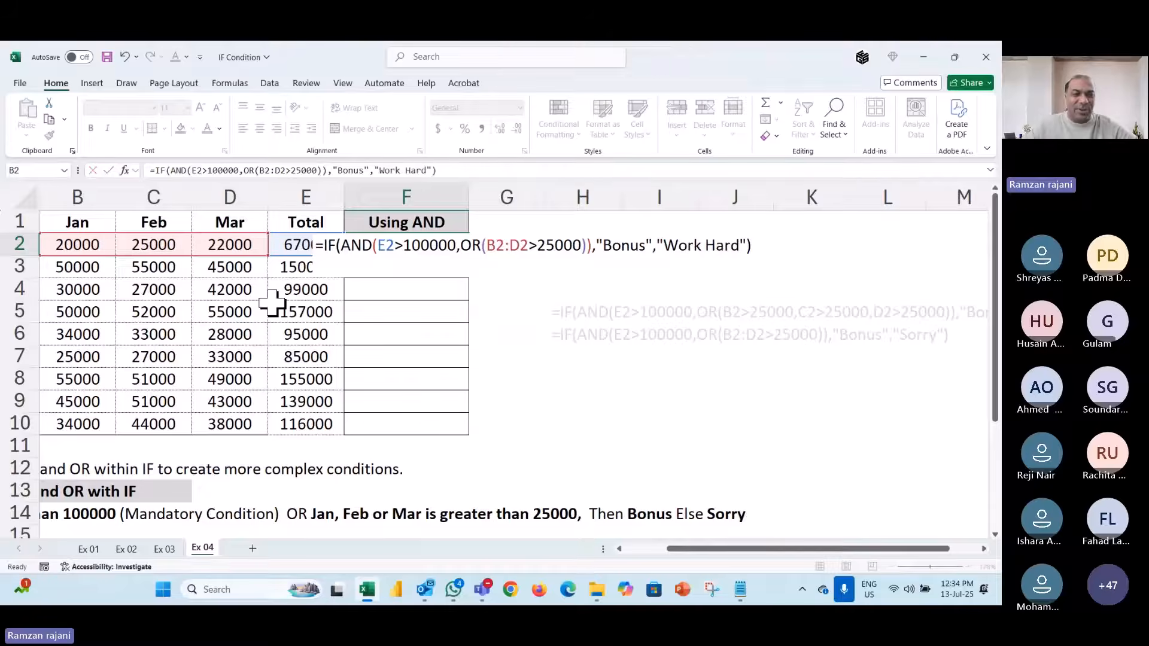
- Fill the F2 formula down through F10, then check C2 and F2
key(shift+Down)
key(shift+Down)
key(shift+Down)
key(shift+Down)
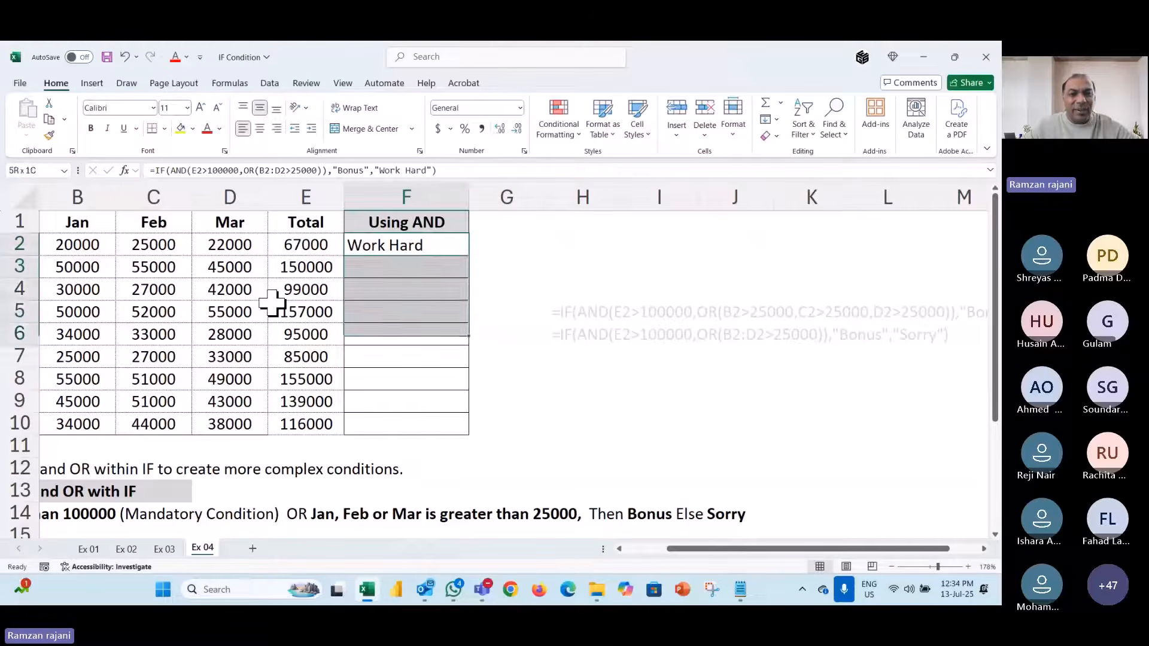
key(shift+Down)
key(shift+Down)
key(shift+Down)
key(shift+Down)
key(ctrl+d)
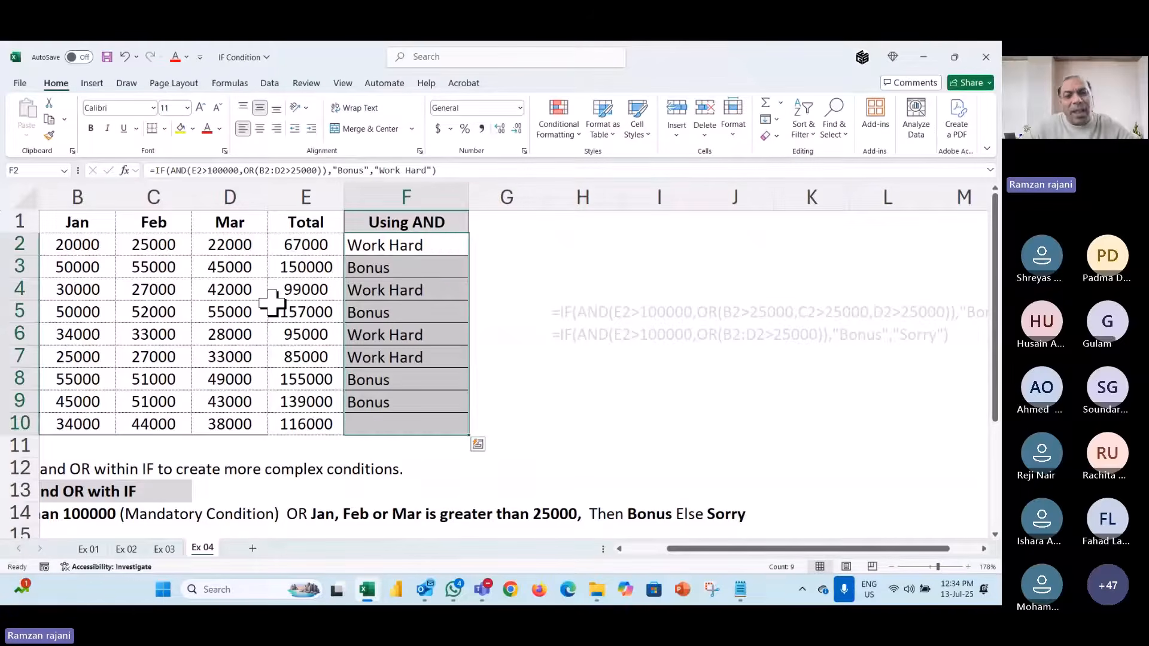
click(446, 247)
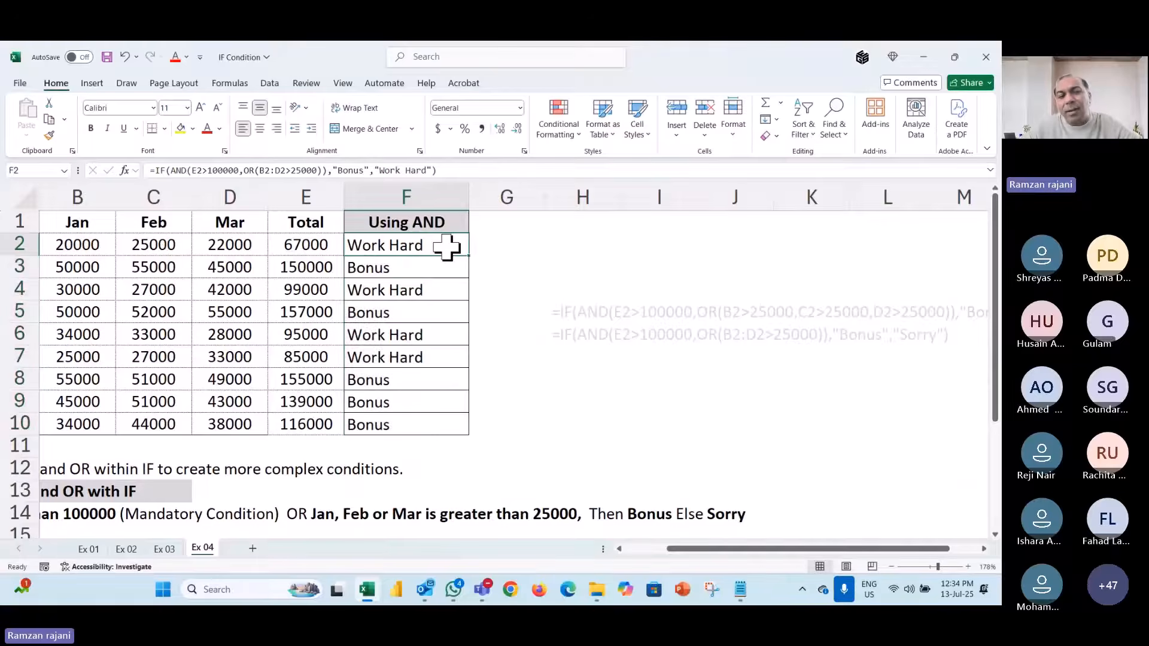
click(154, 246)
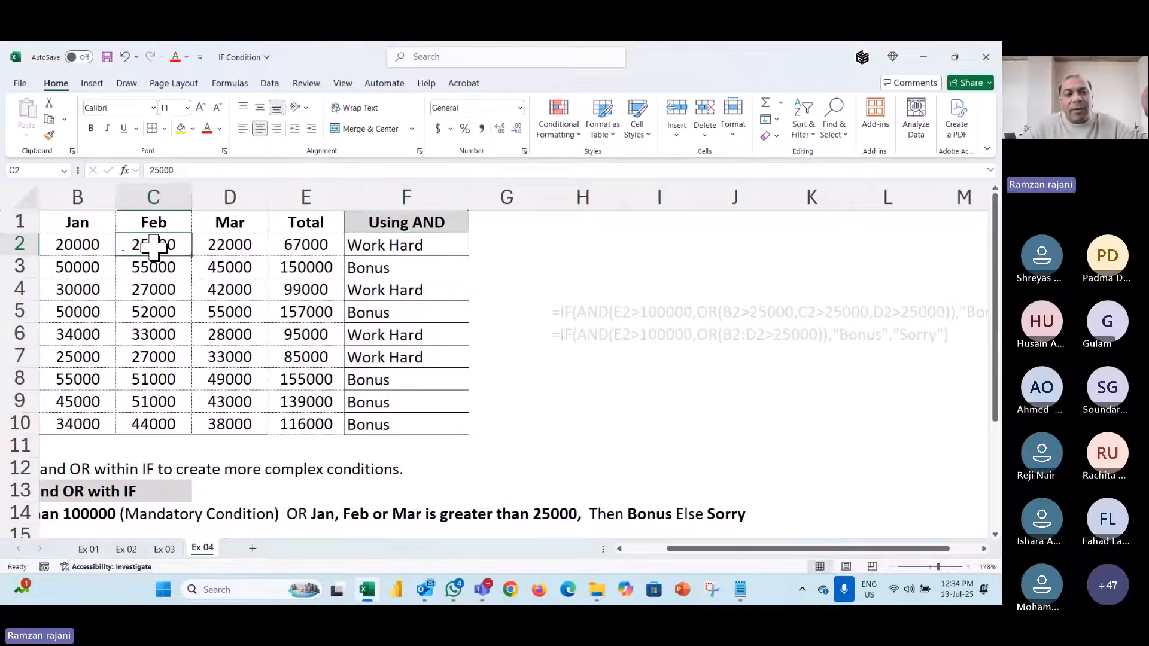
click(432, 247)
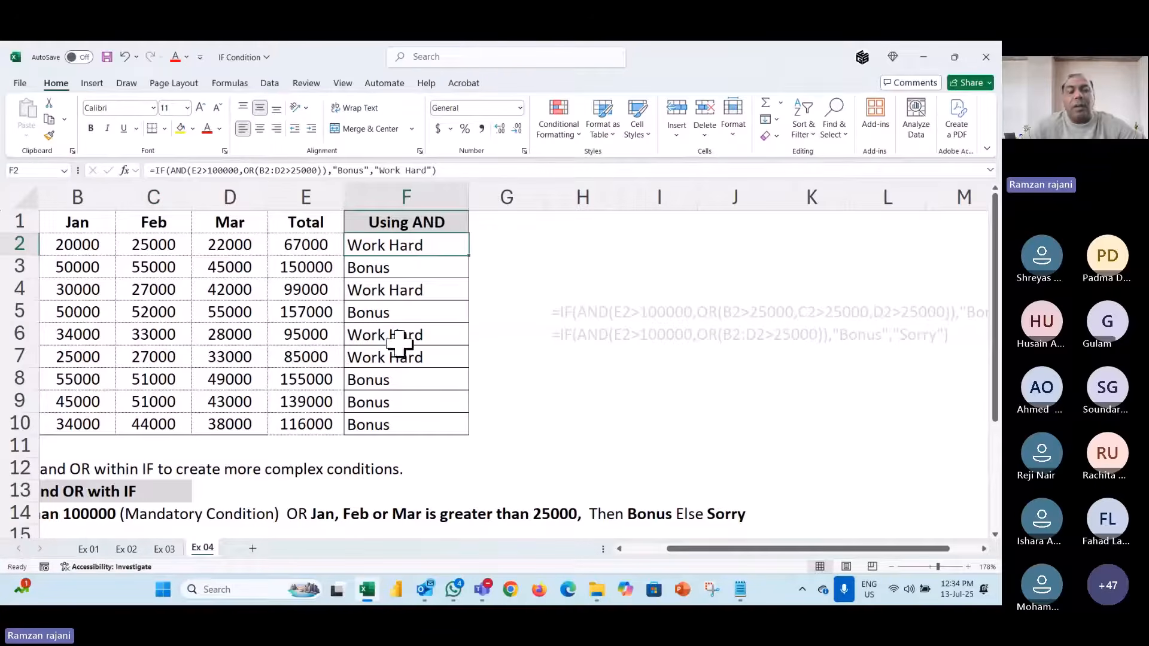
- Check the copied formula in F3, then open F2's AND/OR bonus formula in edit mode
click(426, 258)
scroll(312, 307, left, 2)
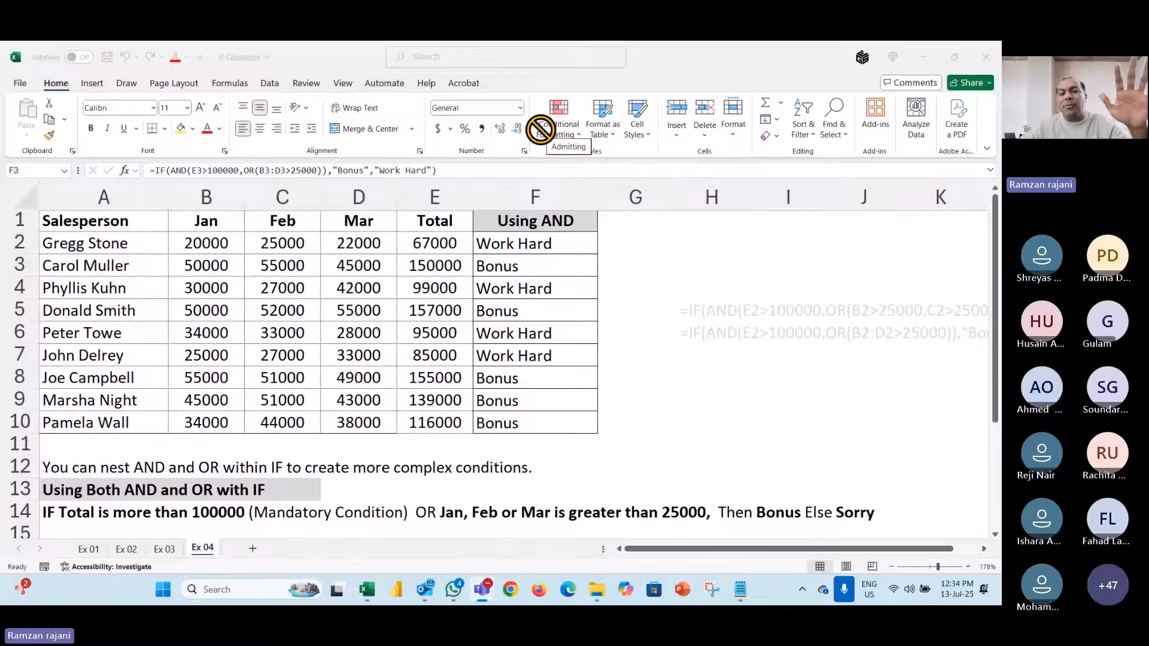
click(558, 245)
double_click(556, 245)
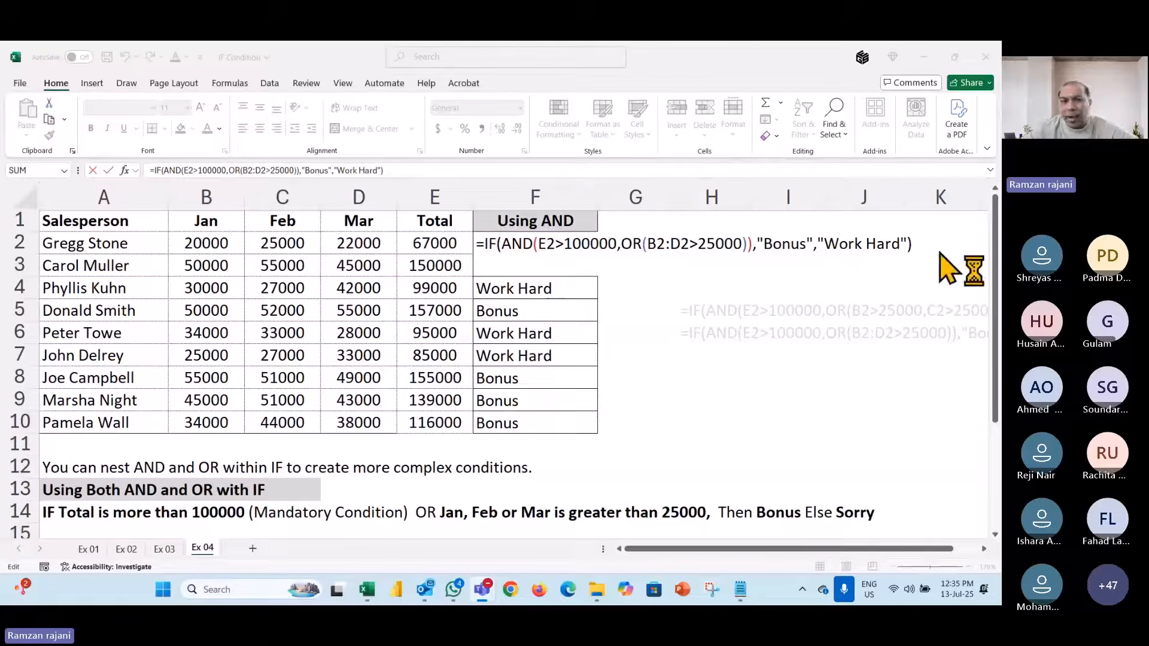
click(529, 242)
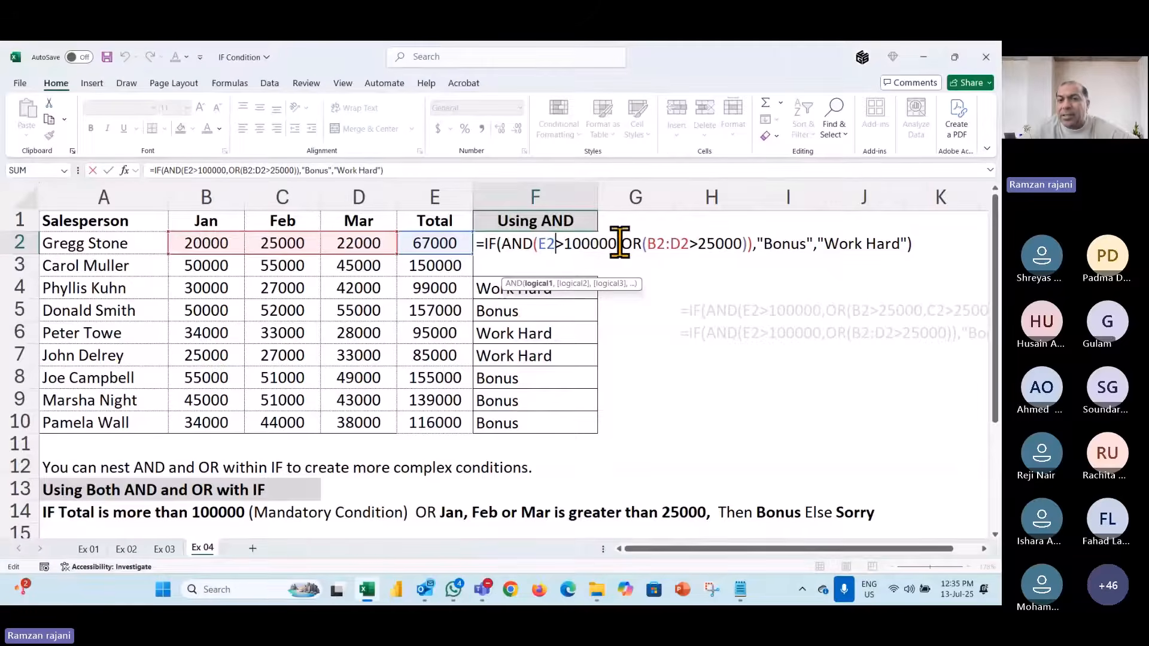
double_click(639, 244)
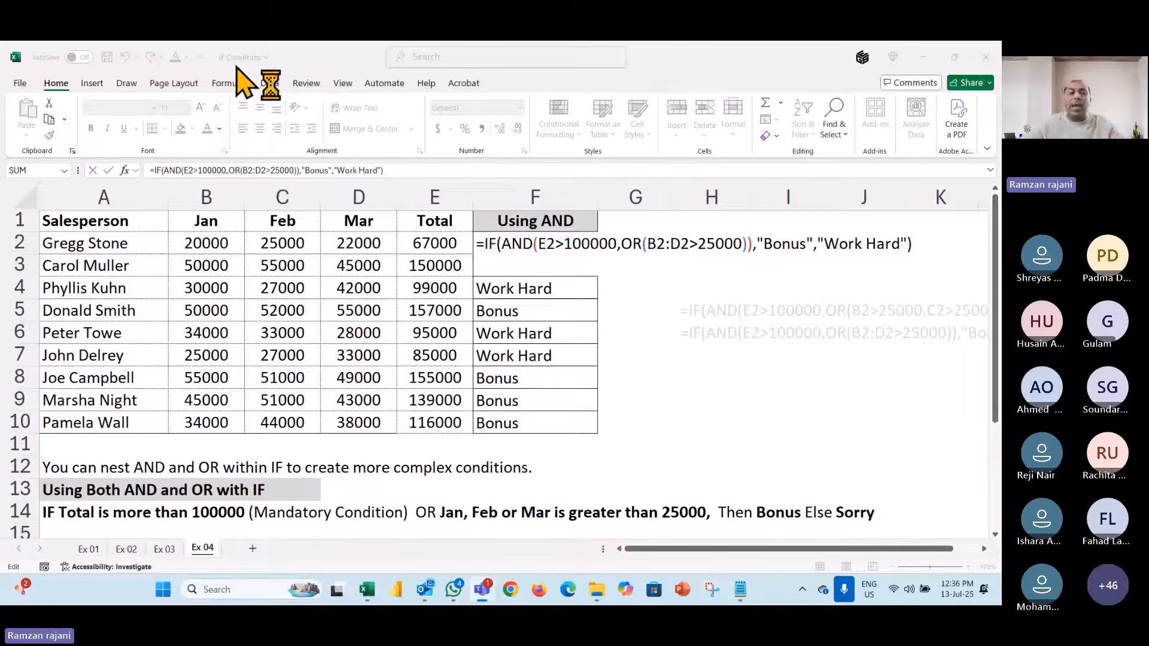
- On Ex 03, change F2 to =IF(AND(B2:D2>=25000),"Bonus","Sorry") so it returns Sorry
click(160, 551)
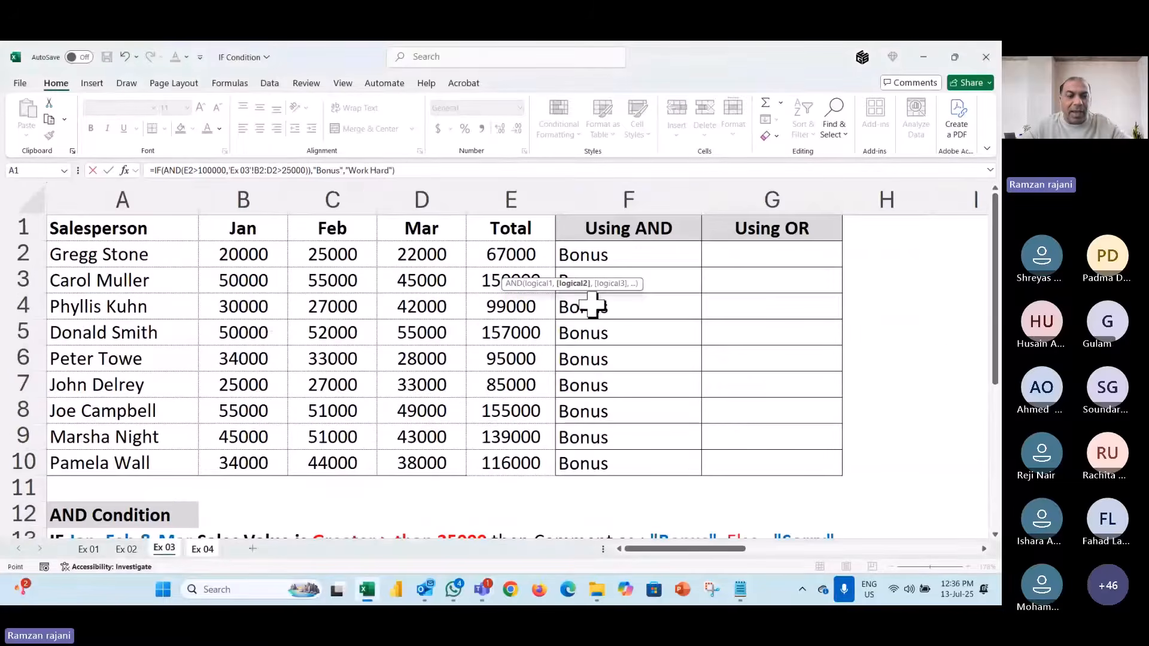
key(Escape)
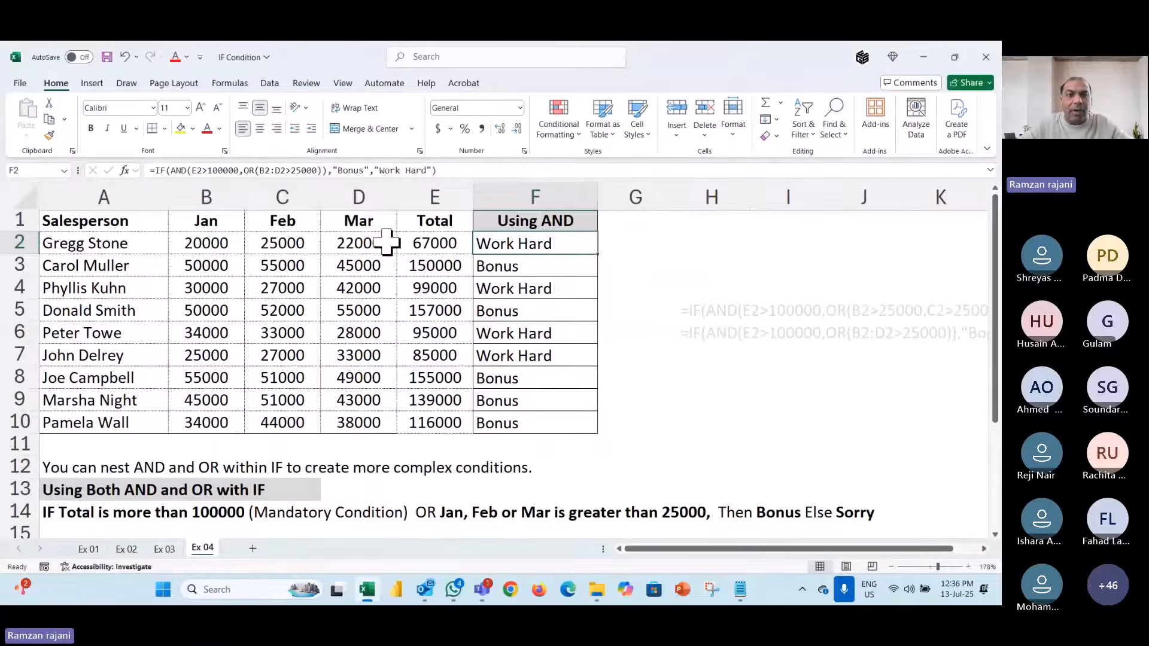
click(164, 550)
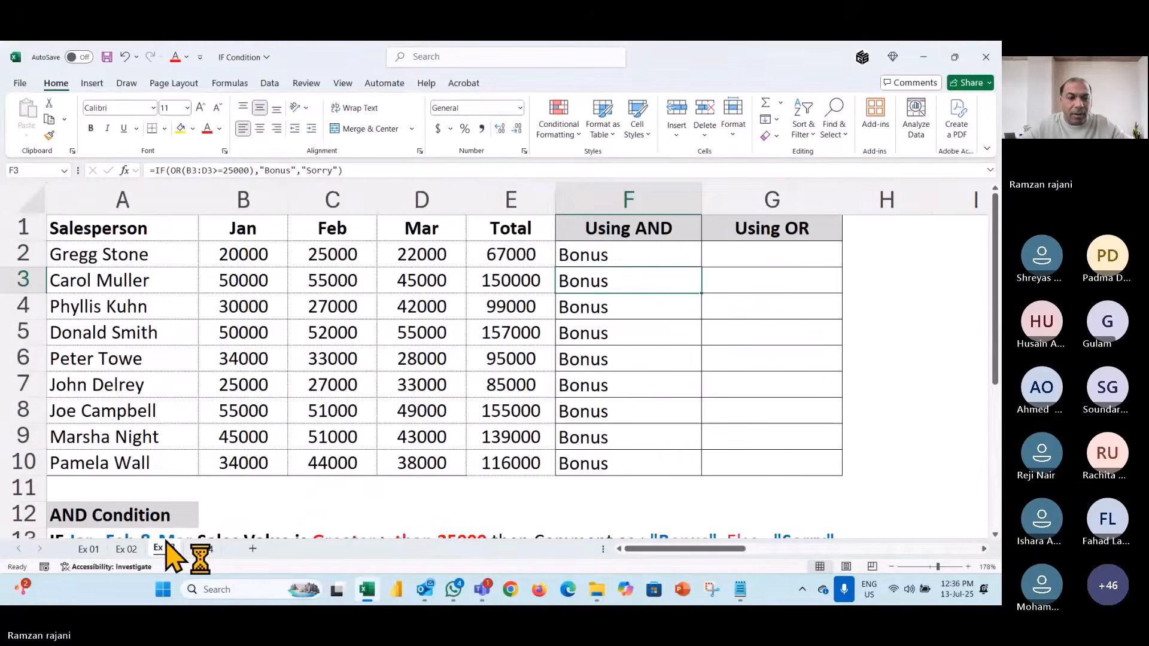
double_click(630, 263)
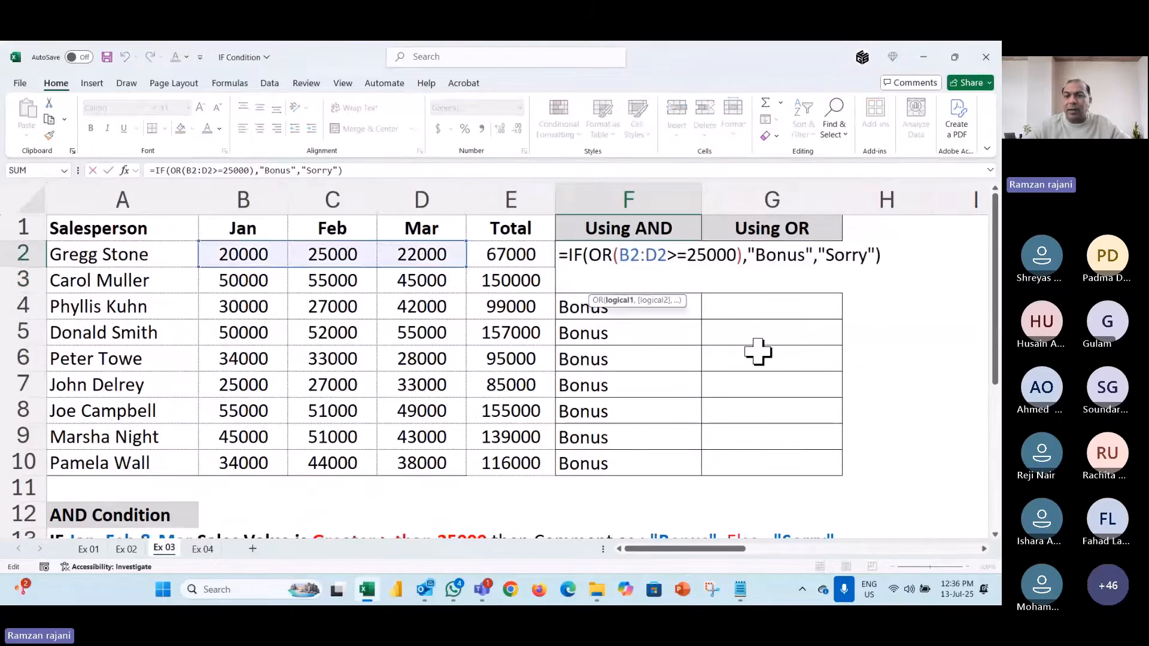
key(Left)
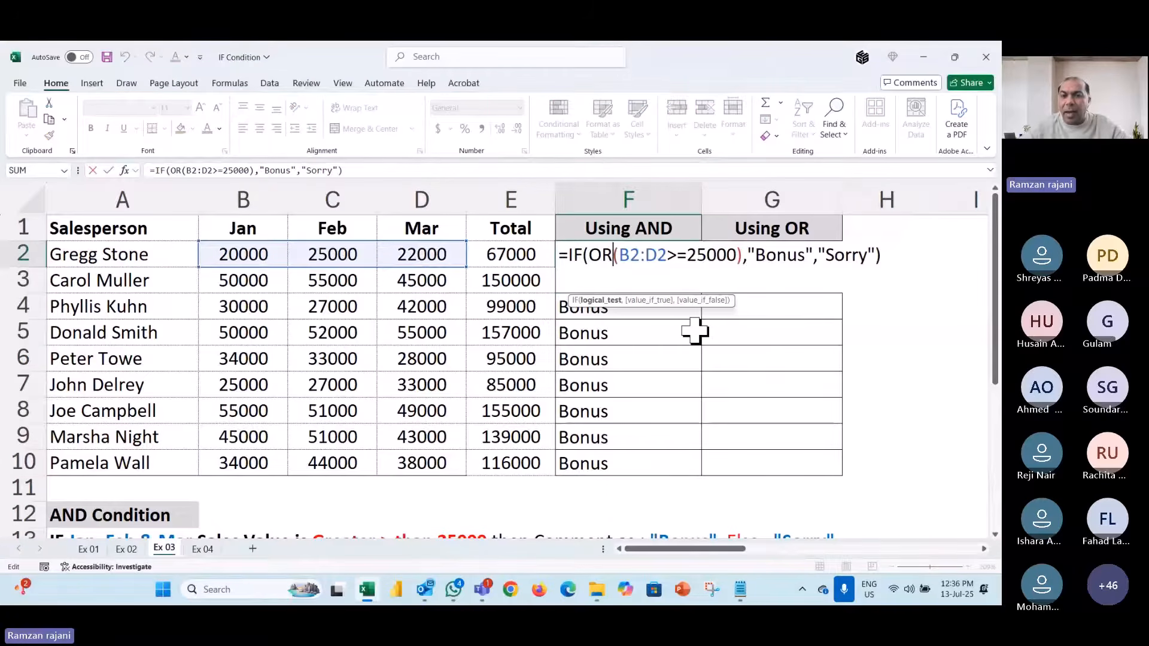
key(BackSpace)
key(BackSpace)
text(AND)
key(Return)
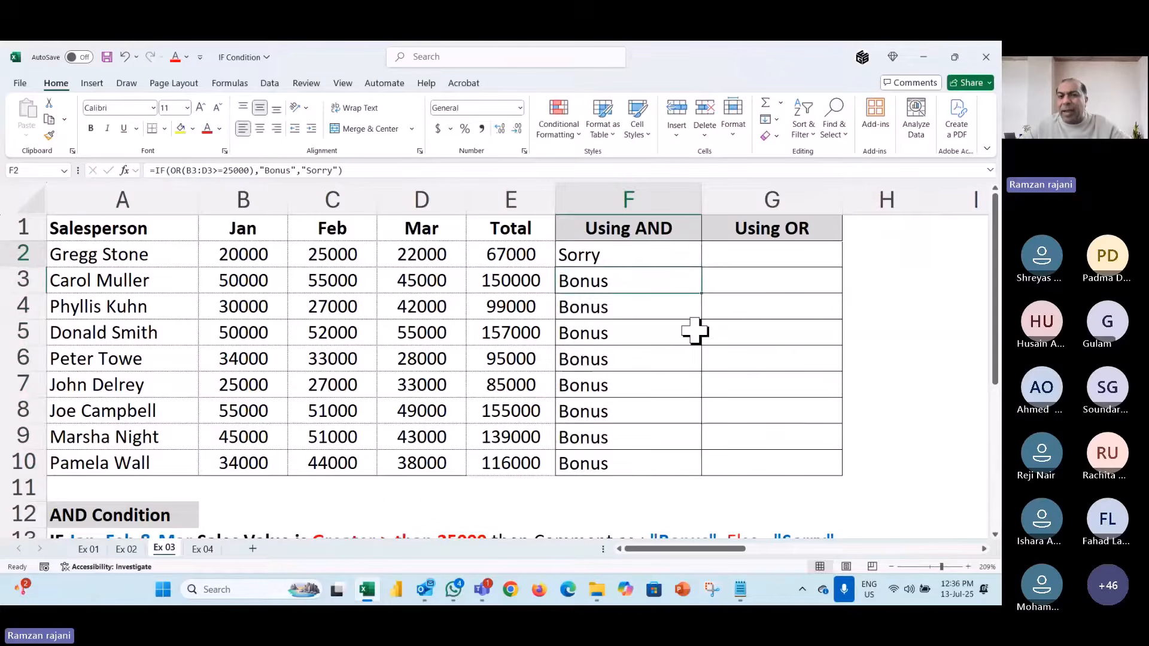
- Reopen F2 to explain the AND function, leave it unchanged, and save the workbook
key(Up)
key(ctrl+shift+Down)
key(shift+BackSpace)
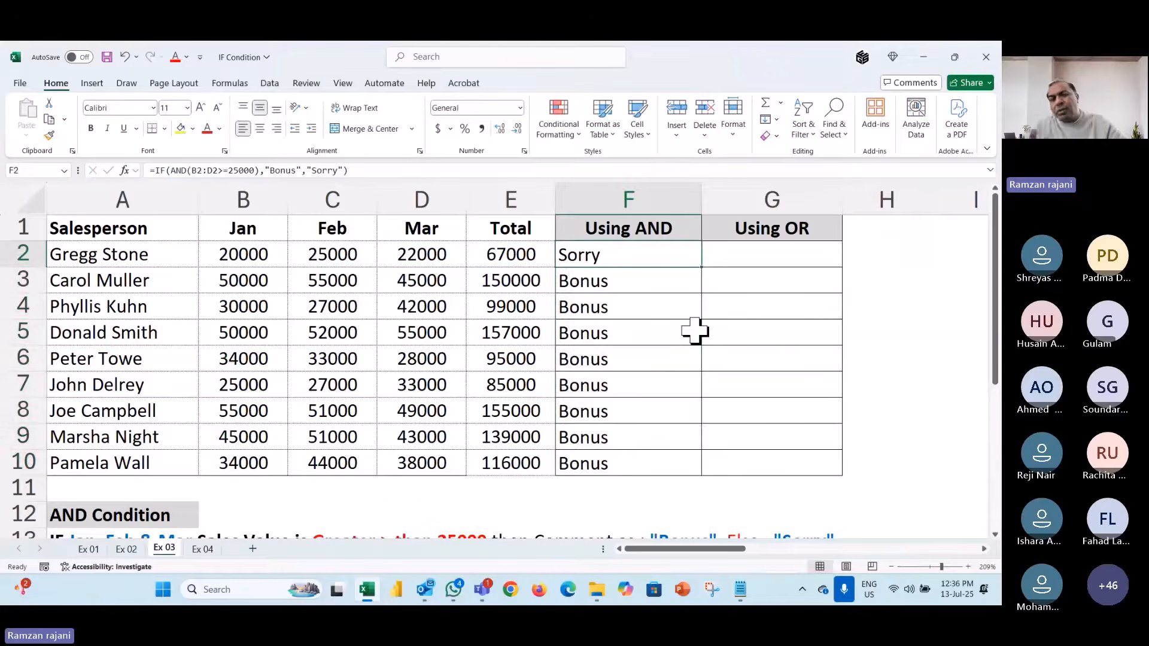
key(F2)
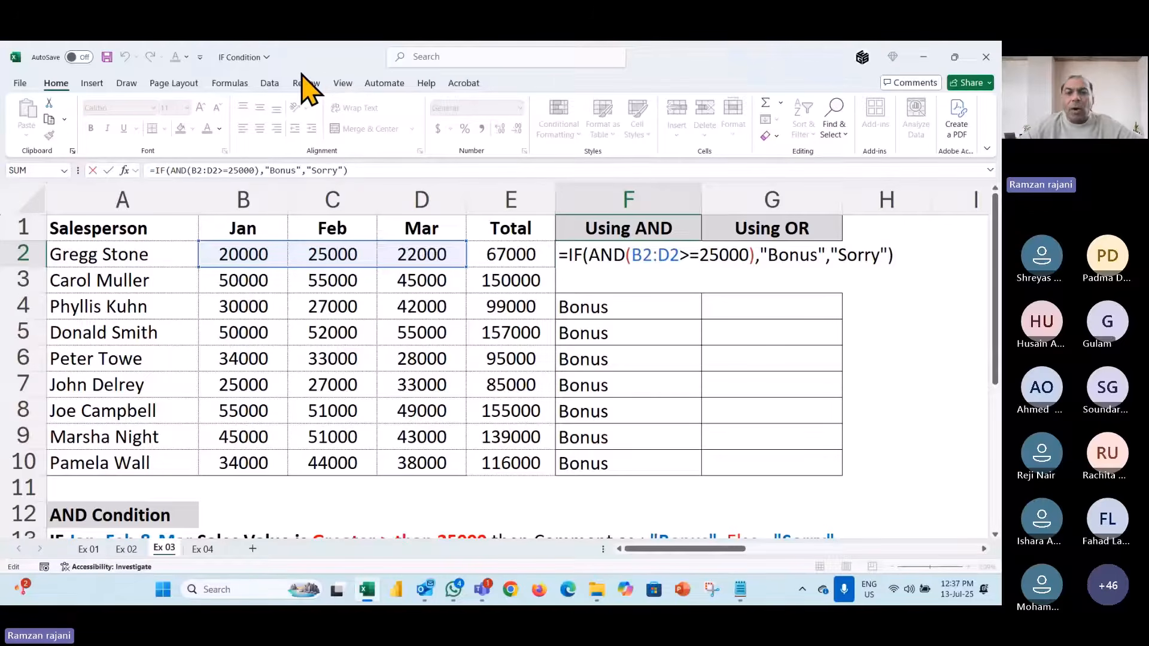
click(608, 262)
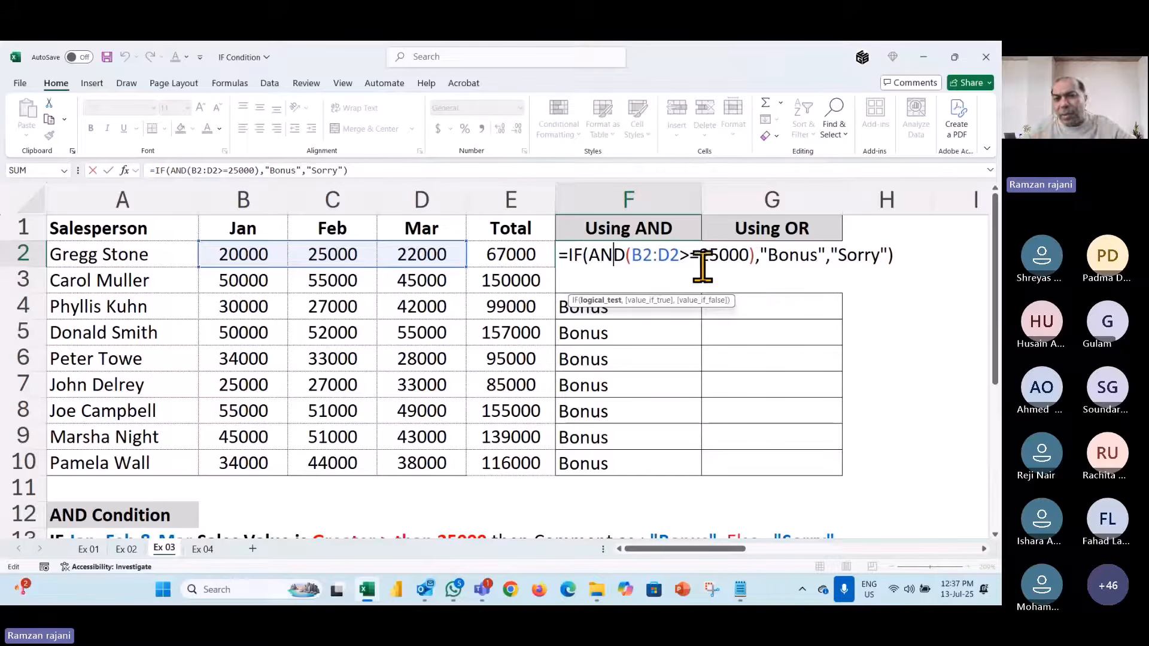
key(ctrl+Return)
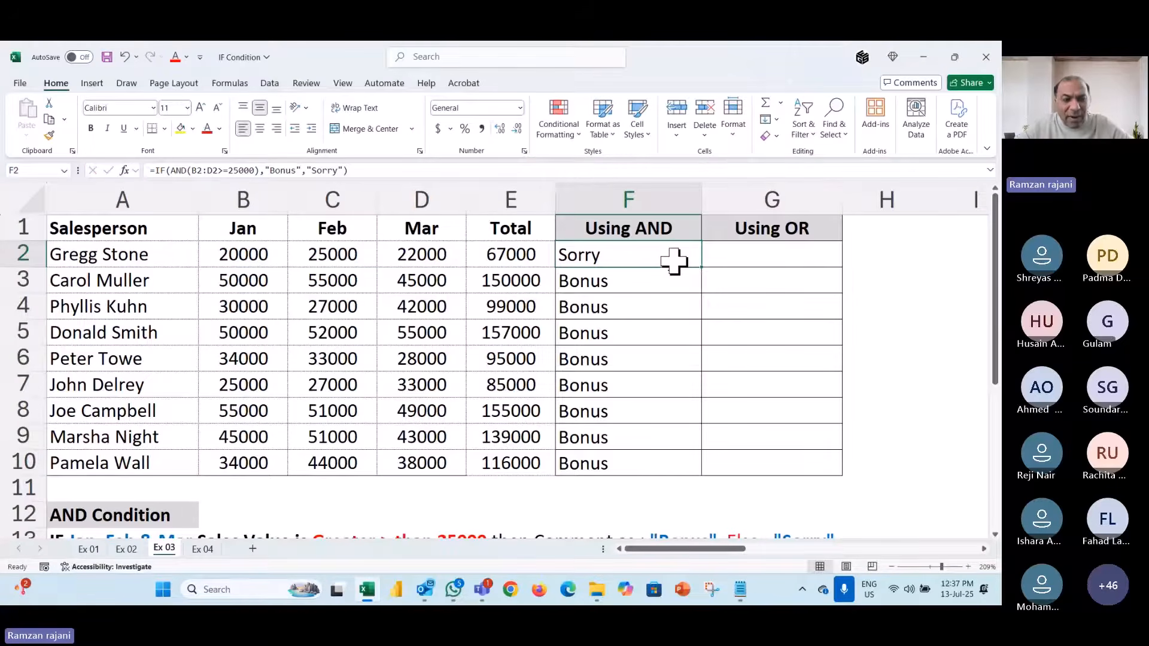
key(ctrl+s)
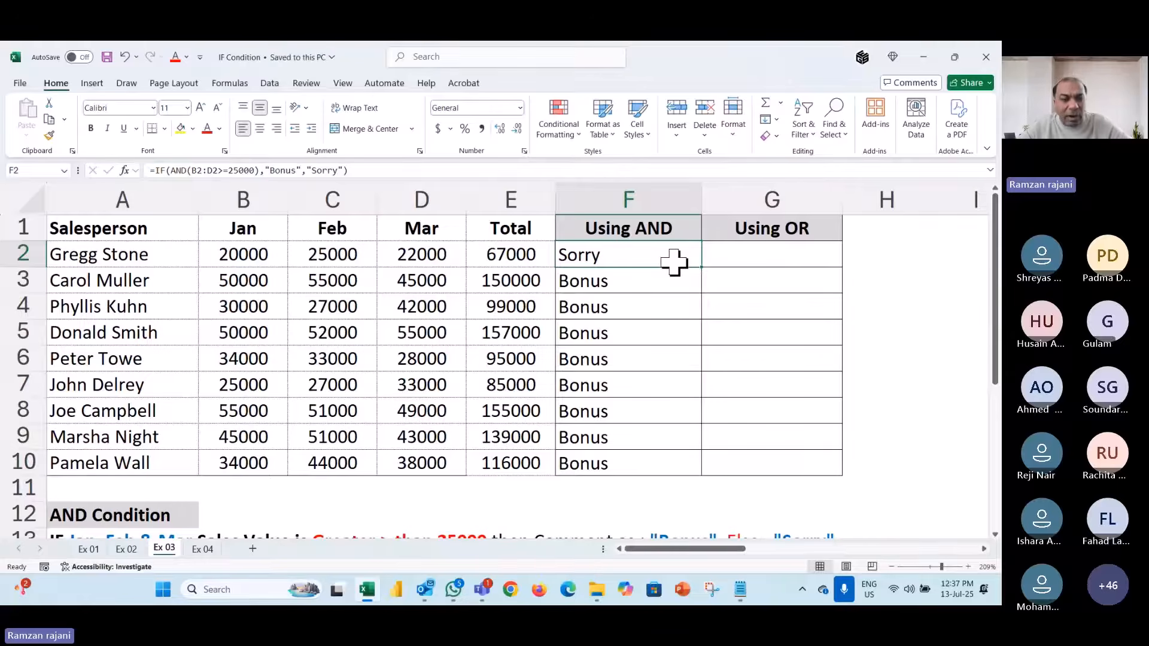
- Close the IF Condition workbook and open the HR folder in Webinar IF Condition
key(ctrl+w)
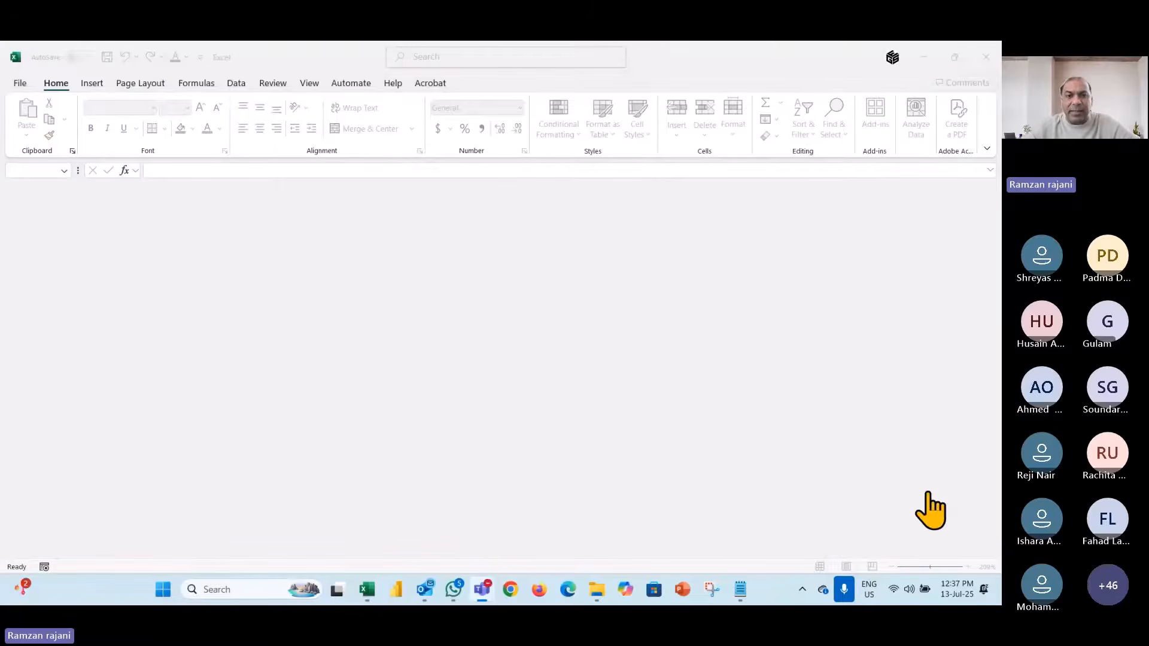
key(alt+Tab)
key(Tab)
key(Tab)
key(Tab)
key(Tab)
key(Tab)
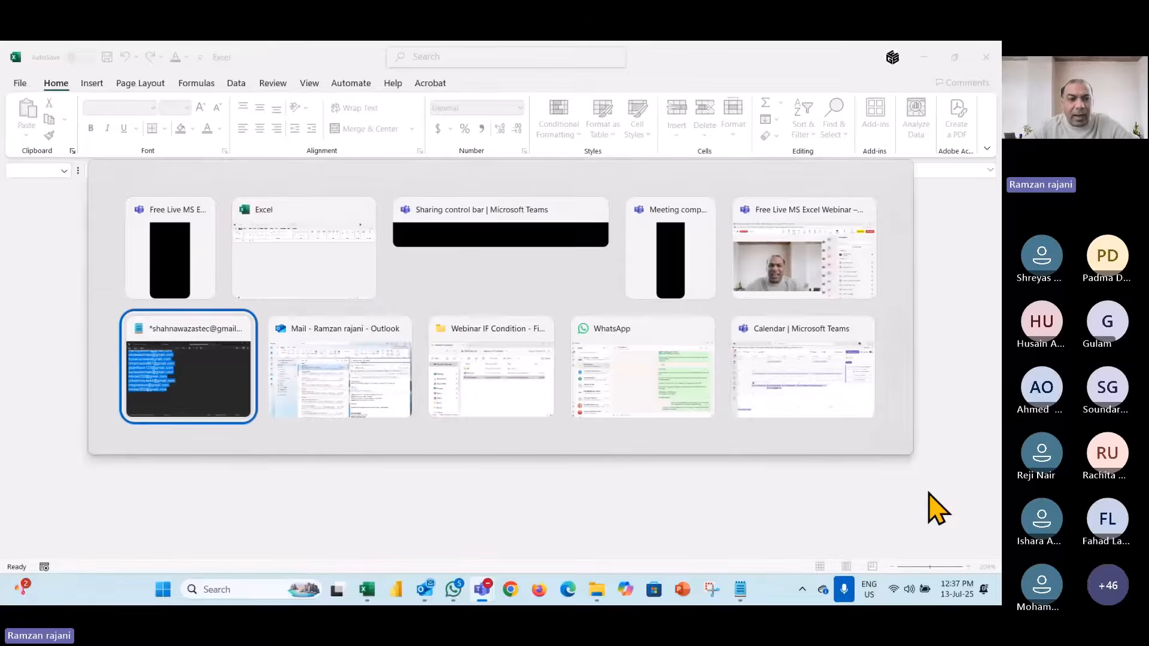
key(alt+Tab)
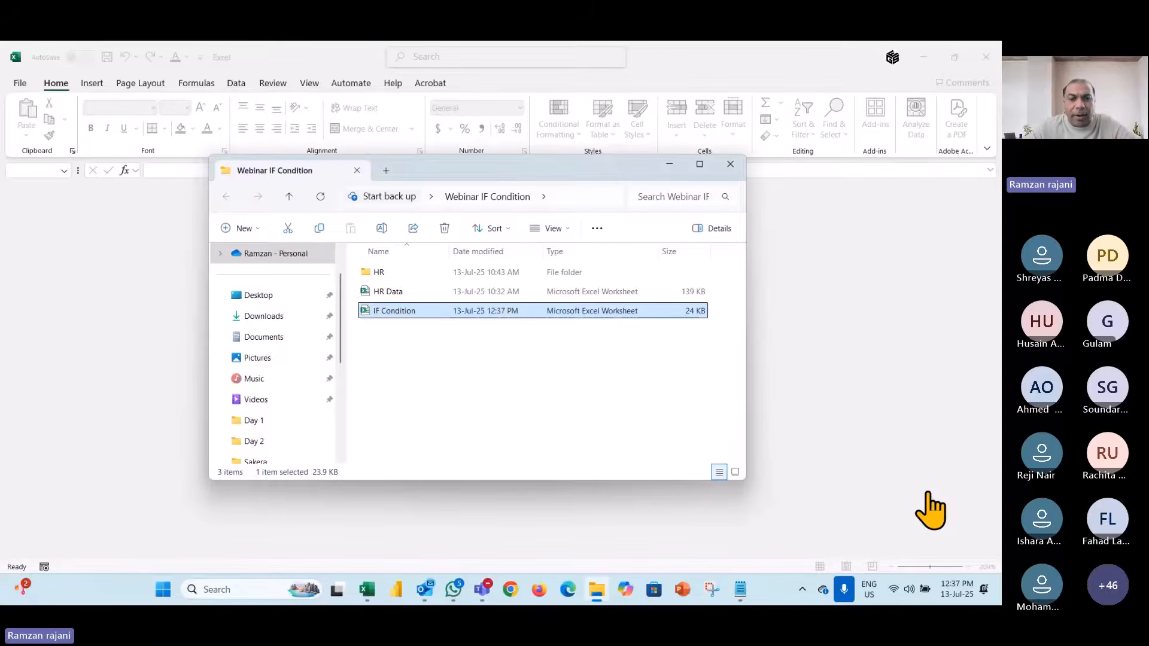
click(437, 274)
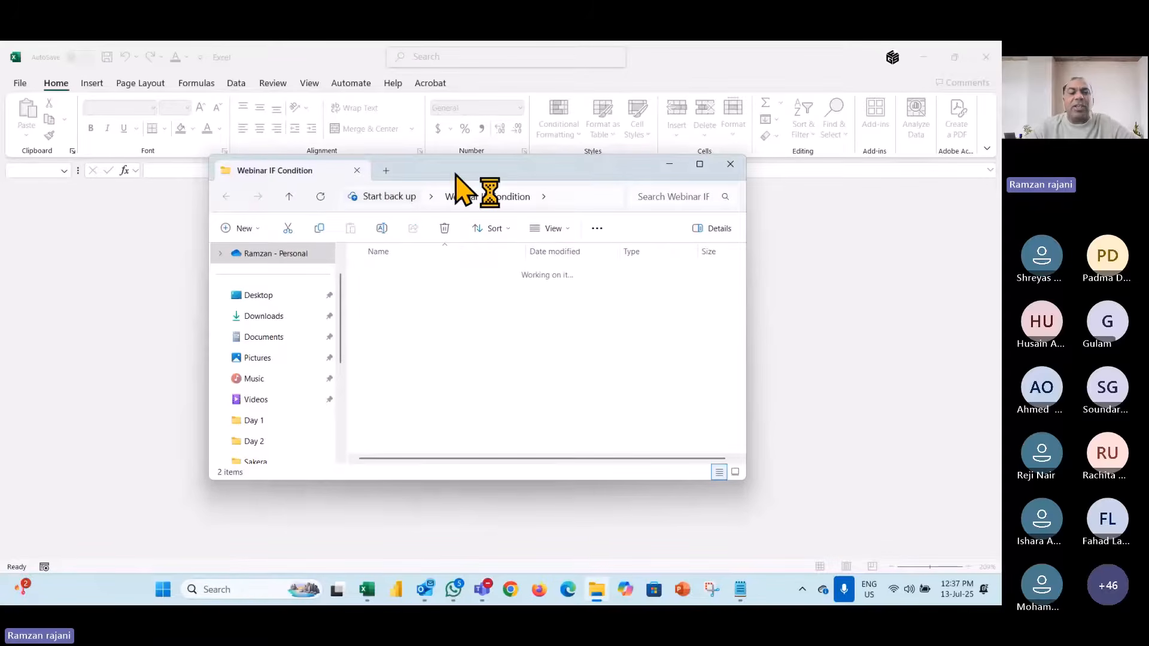
drag(455, 174, 316, 103)
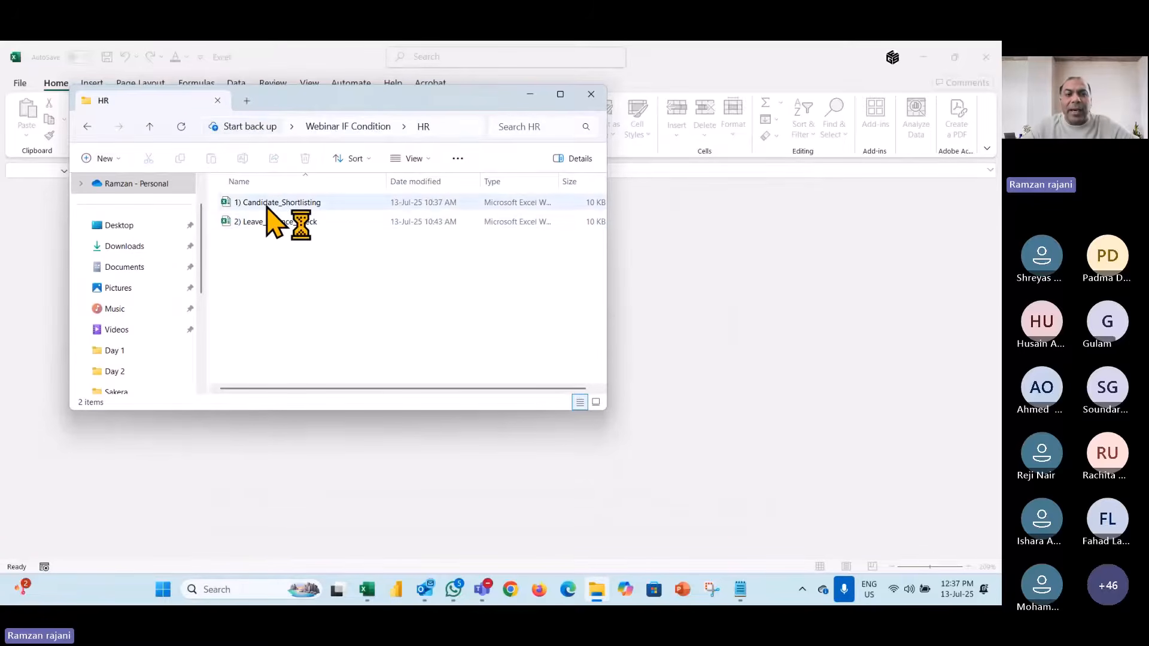
- Open the 1) Candidate_Shortlisting workbook from the HR folder
click(925, 492)
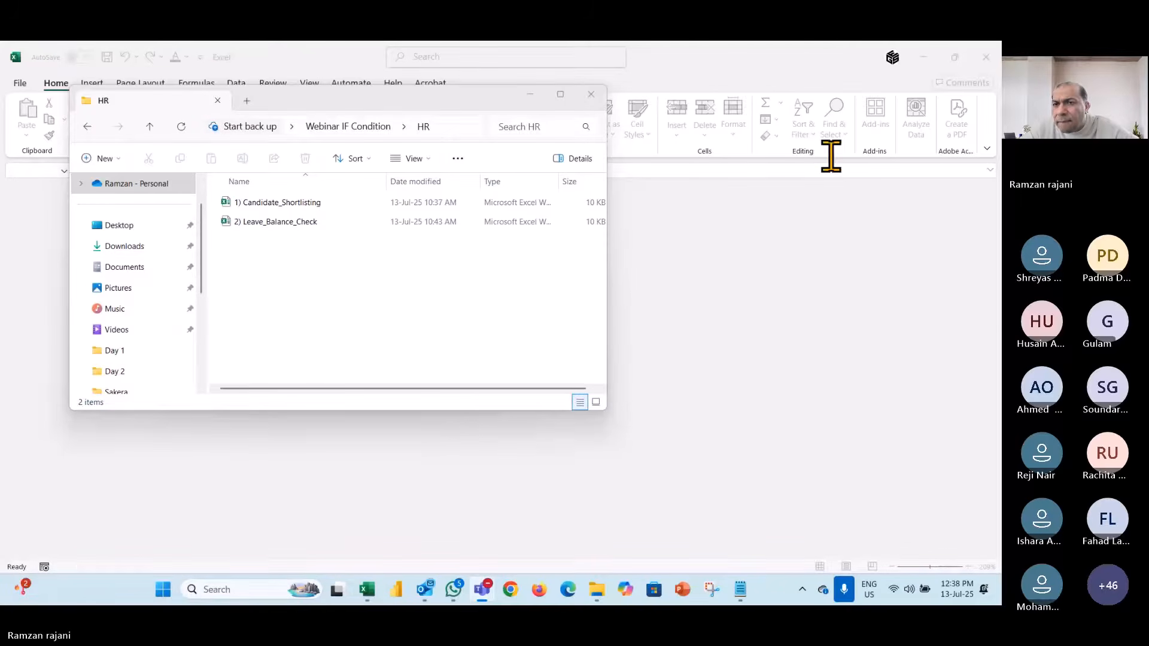
click(690, 221)
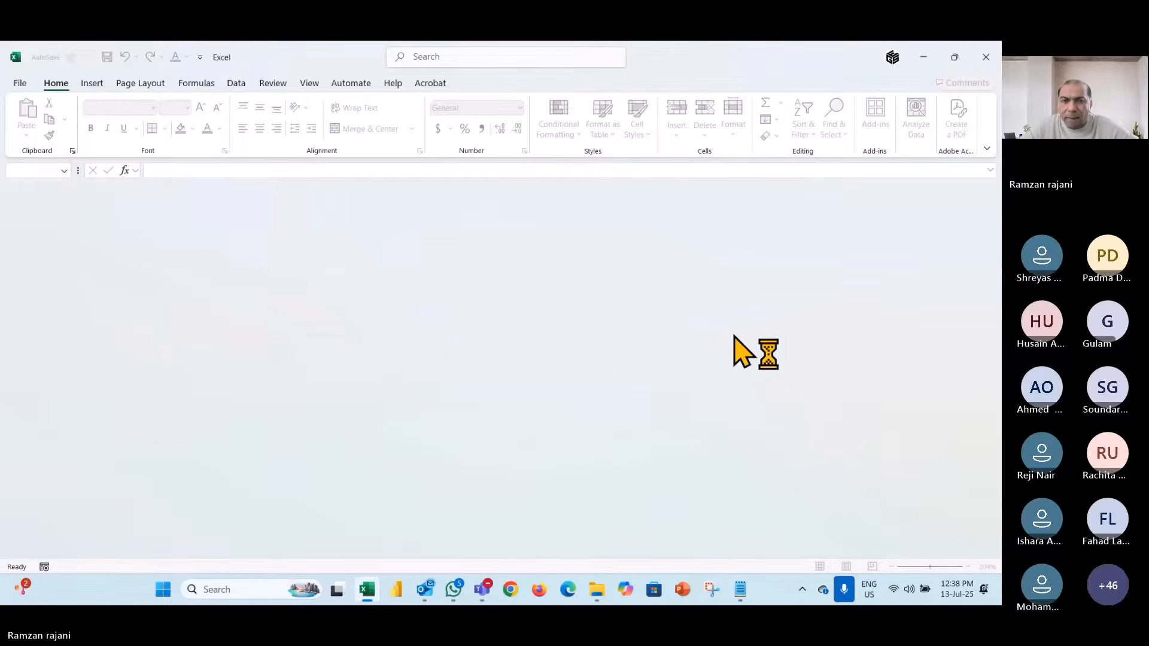
key(alt+Tab)
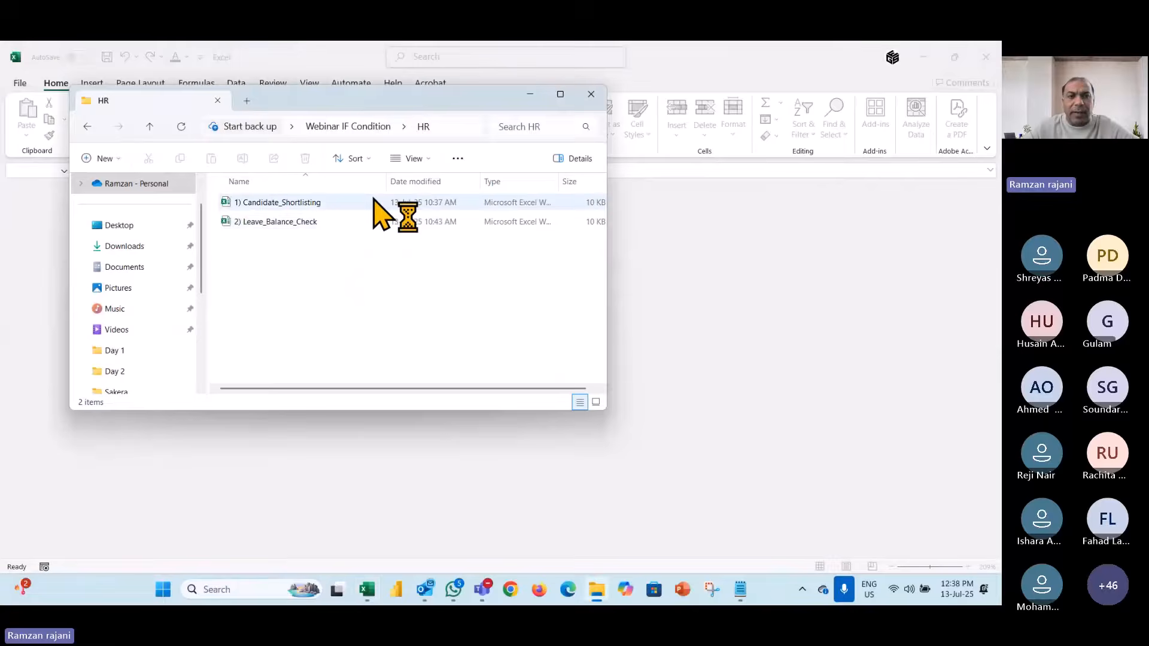
click(340, 203)
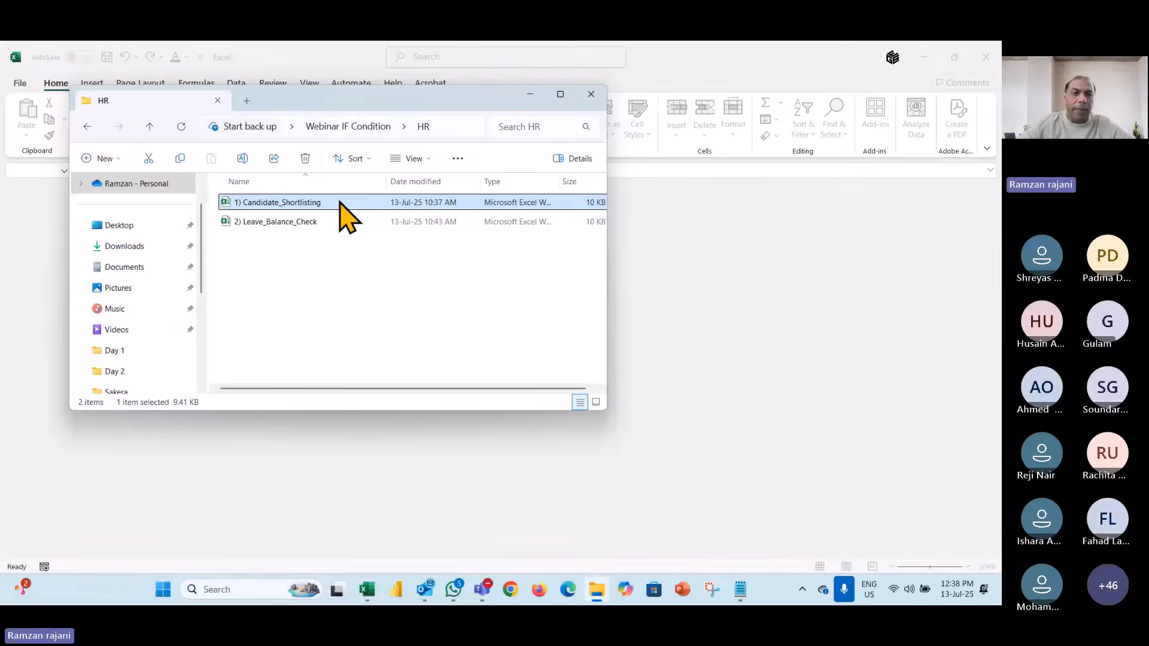
double_click(339, 202)
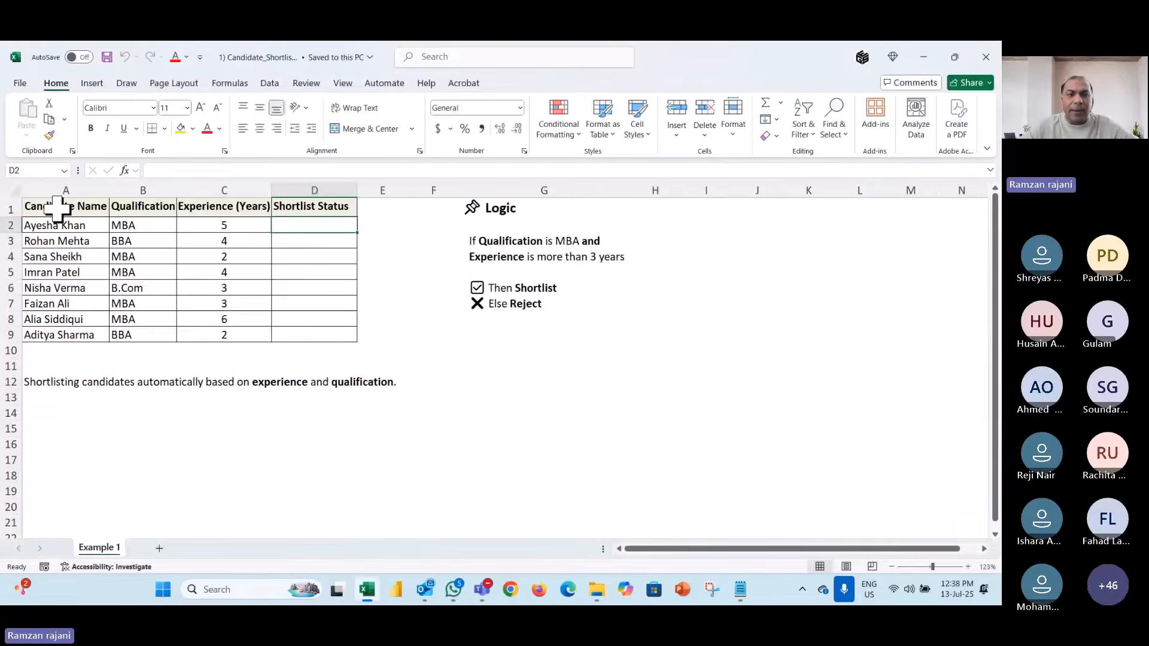
scroll(57, 209, up, 2)
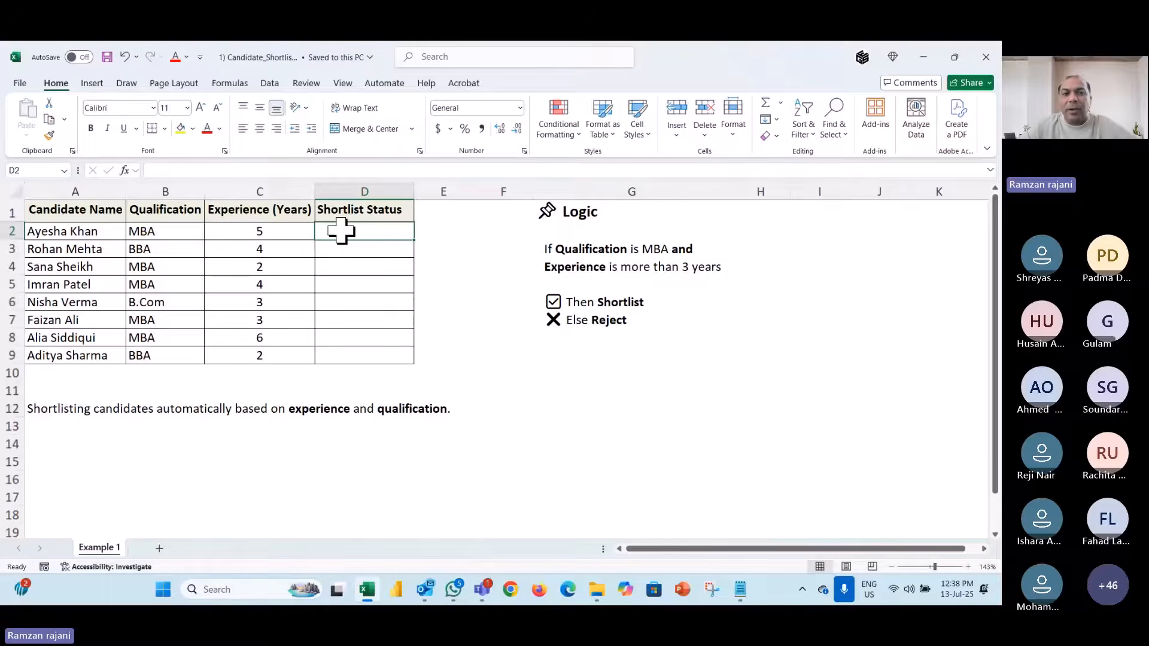
click(537, 136)
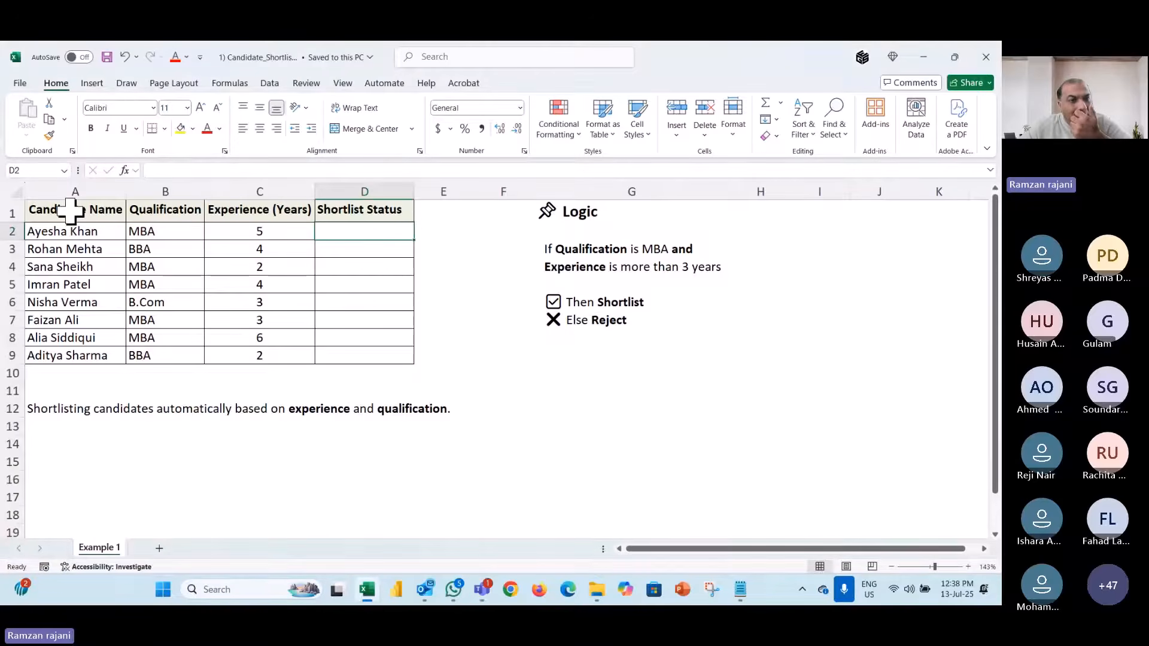
scroll(77, 206, up, 2)
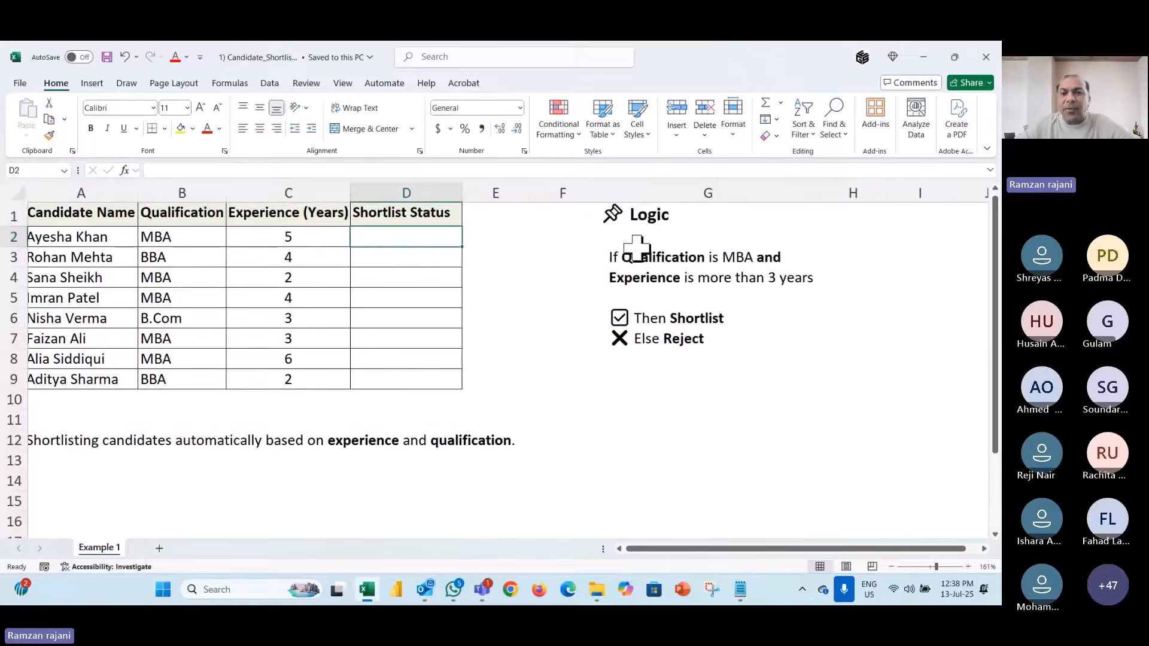
click(195, 238)
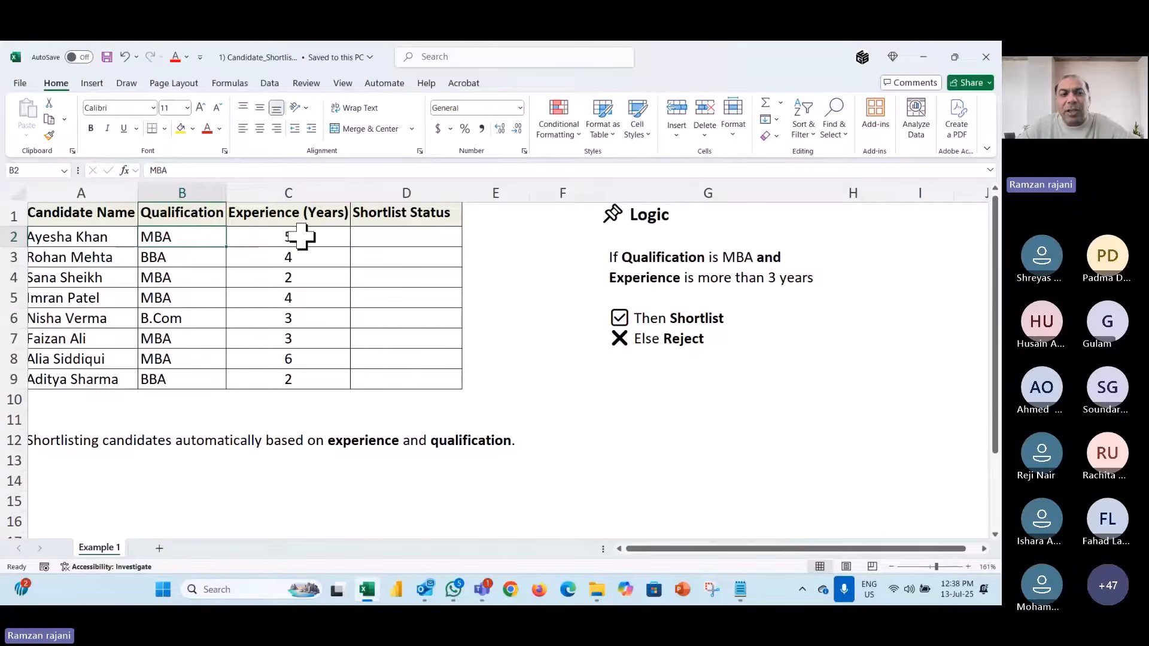
click(316, 237)
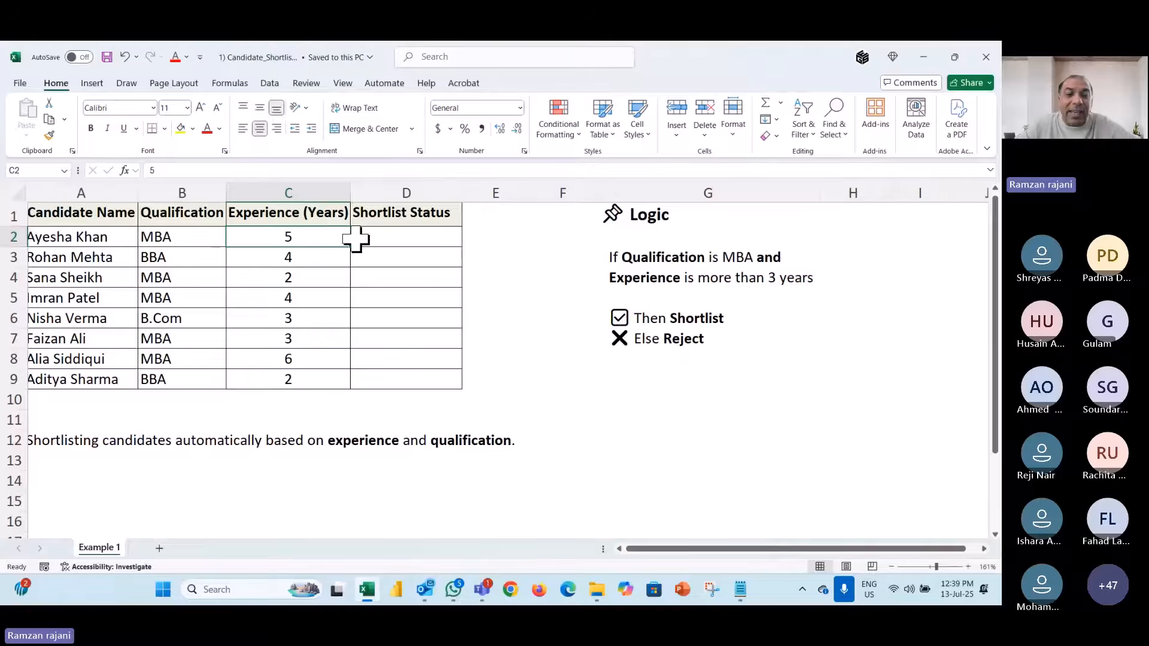
click(407, 240)
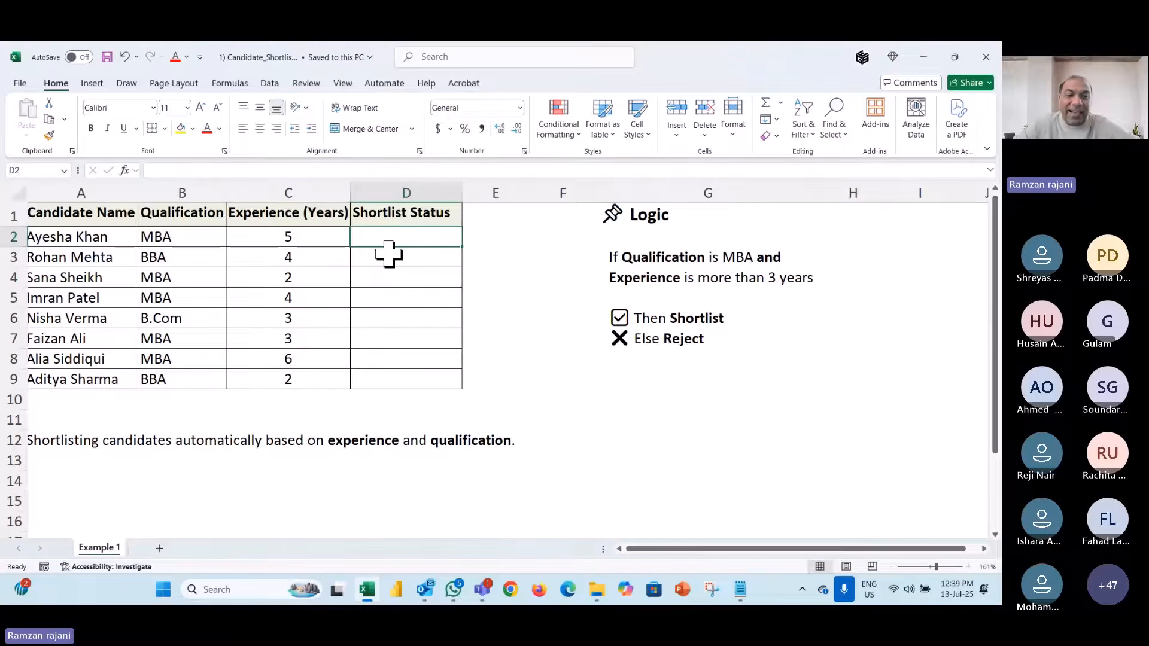
scroll(389, 254, left, 1)
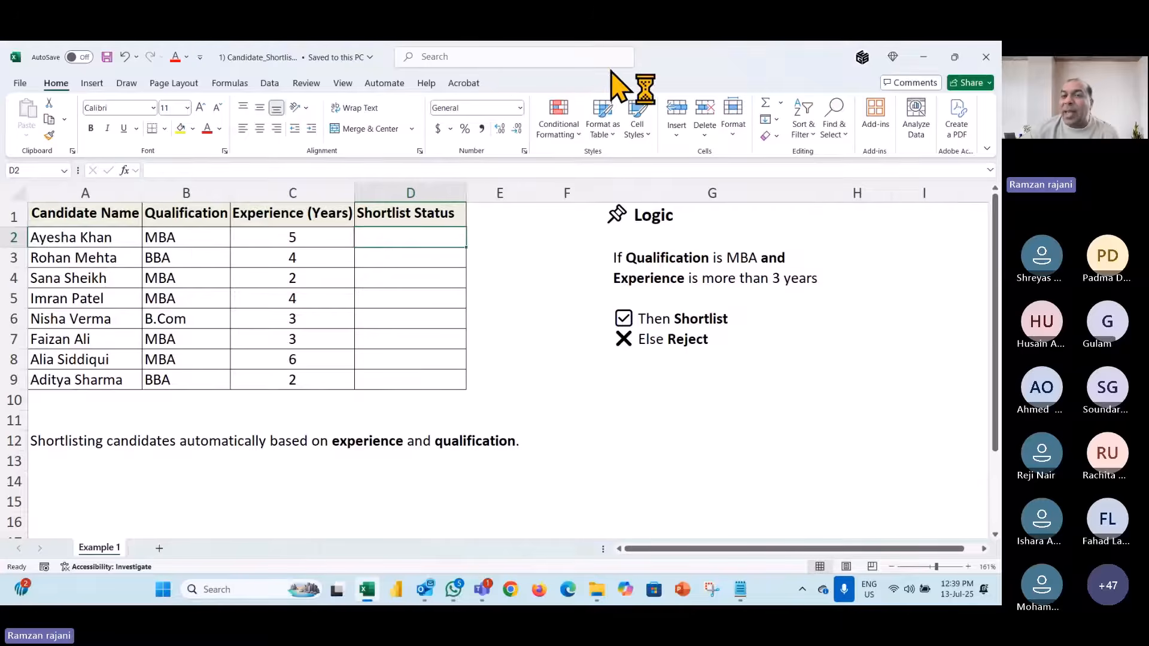
click(626, 65)
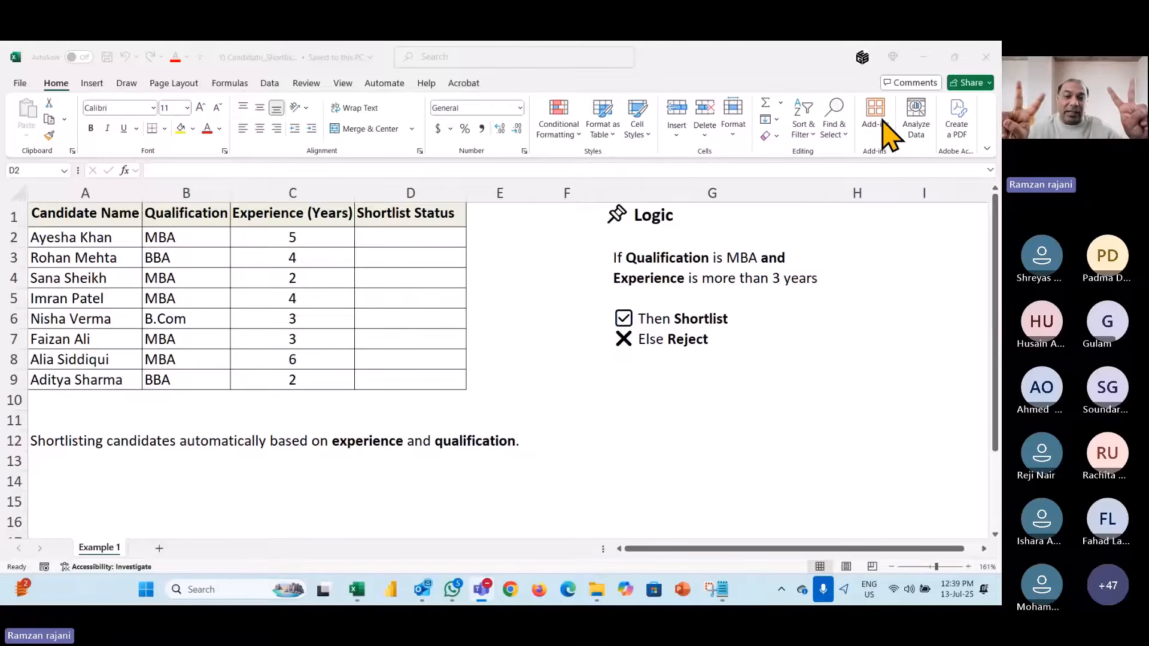
click(407, 233)
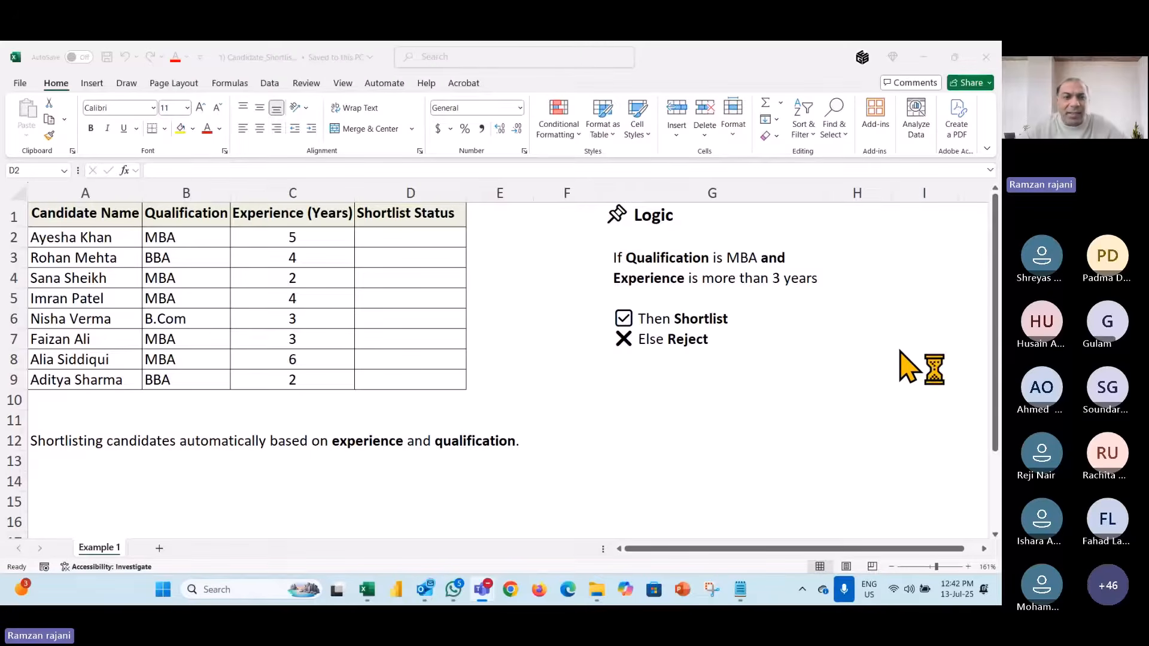
click(384, 237)
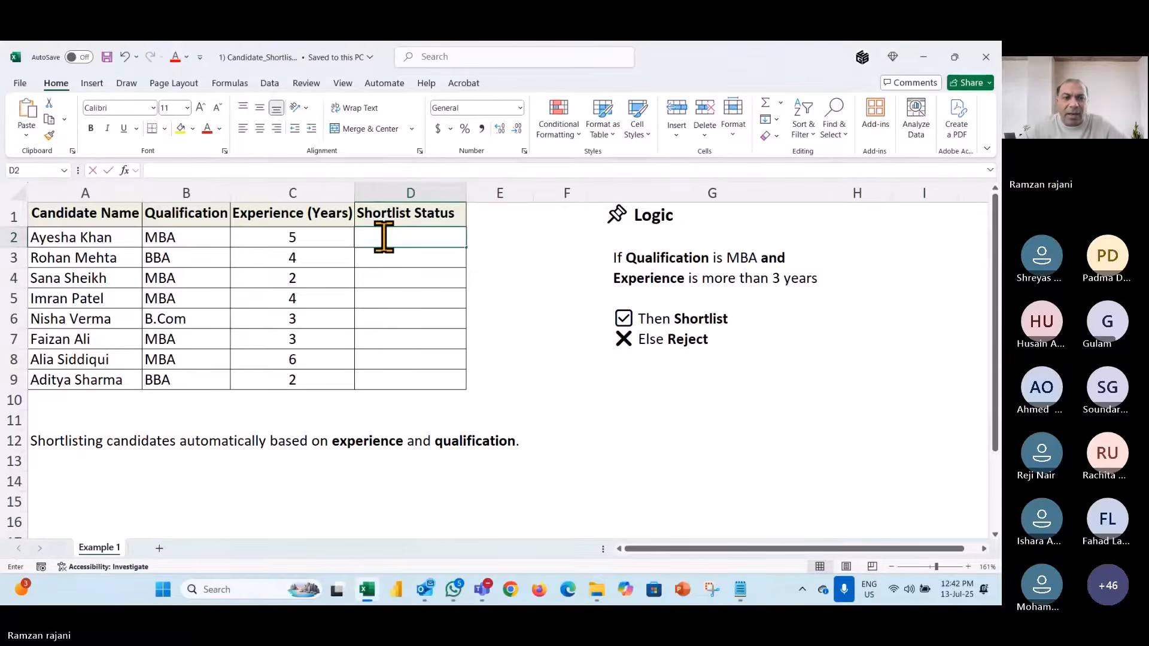
key(Return)
key(Up)
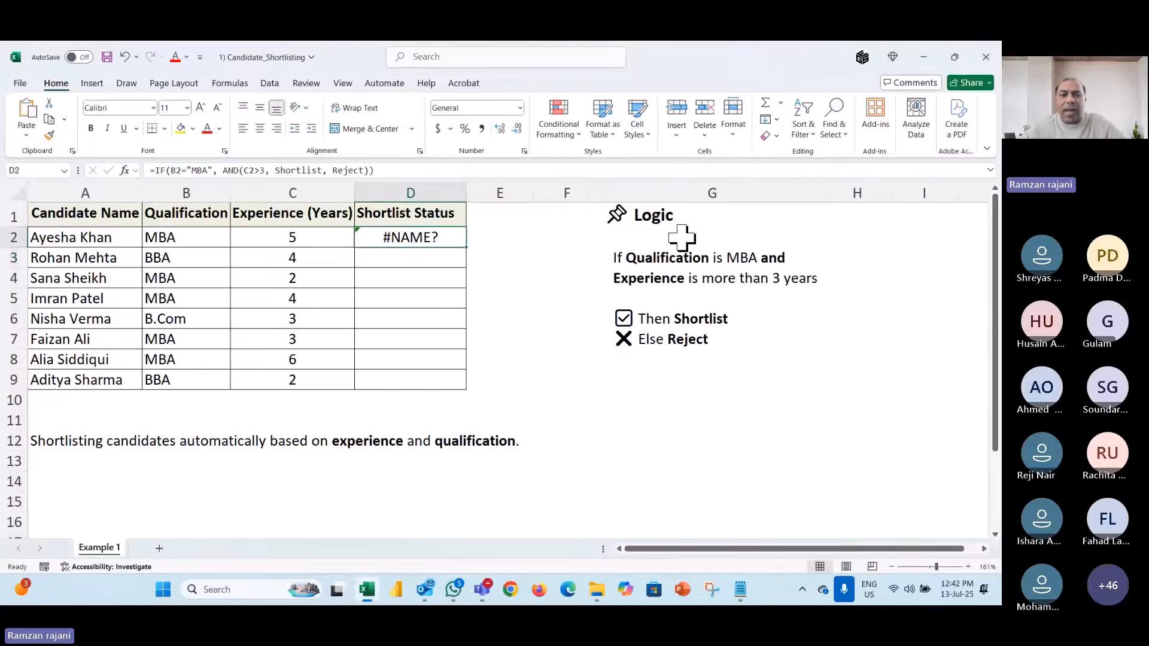
text(2)
key(F2)
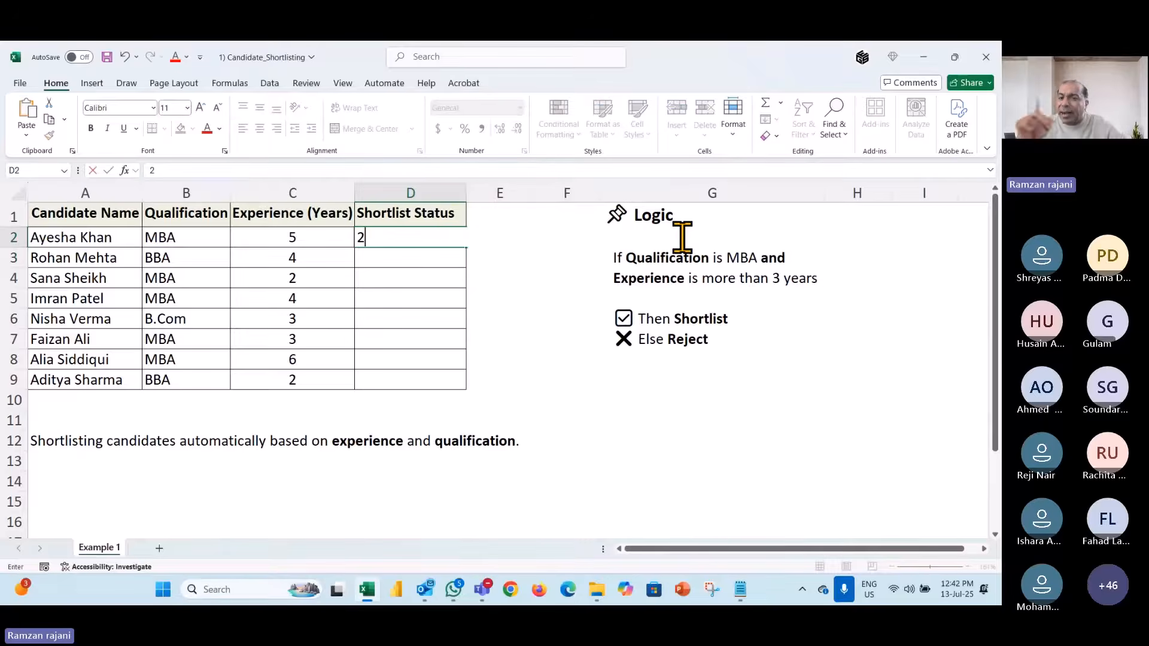
key(Escape)
key(Delete)
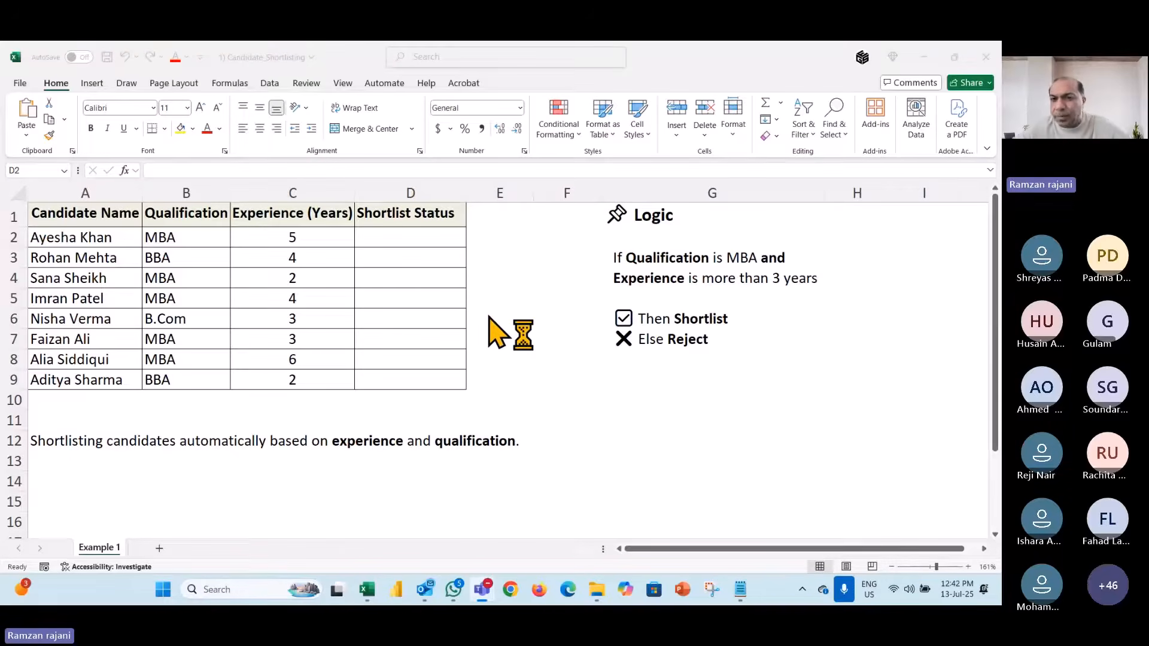
- Close the shortlisting workbook via its save prompt and open 2) Leave_Balance_Check from HR
click(335, 239)
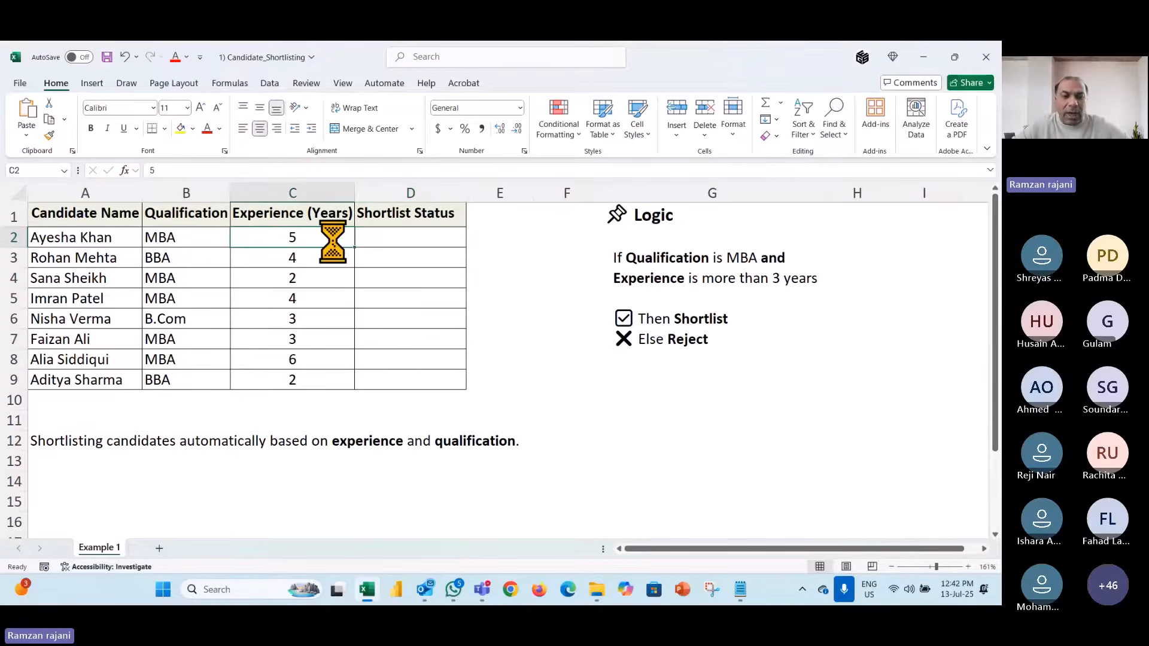
key(ctrl+w)
click(516, 336)
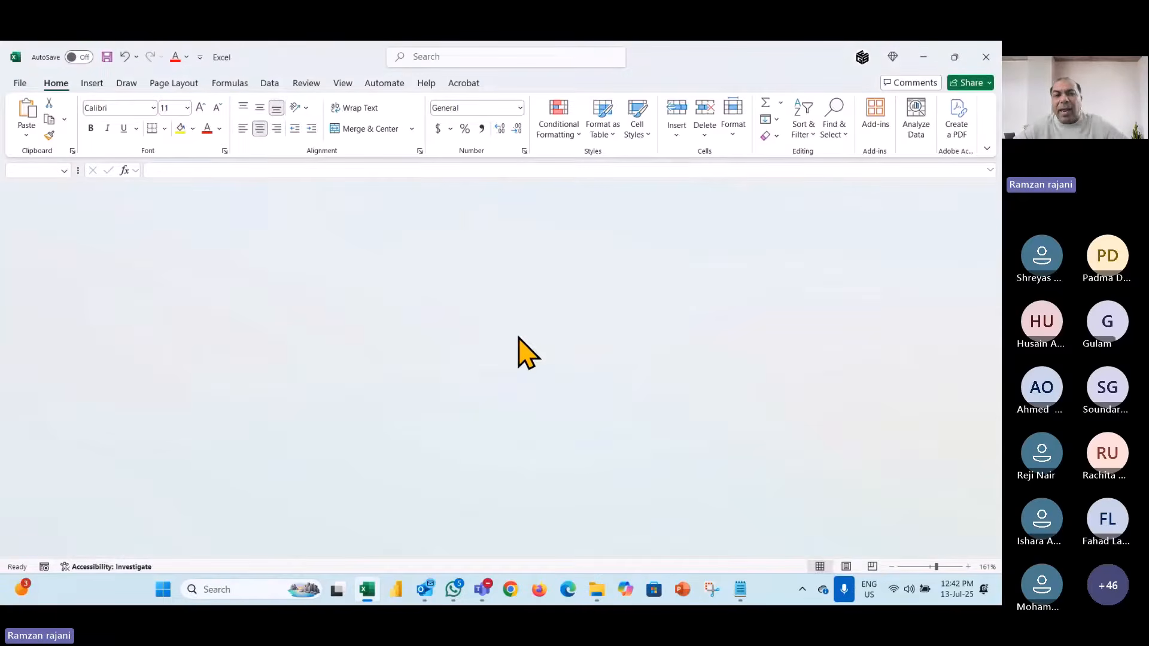
key(alt+Tab)
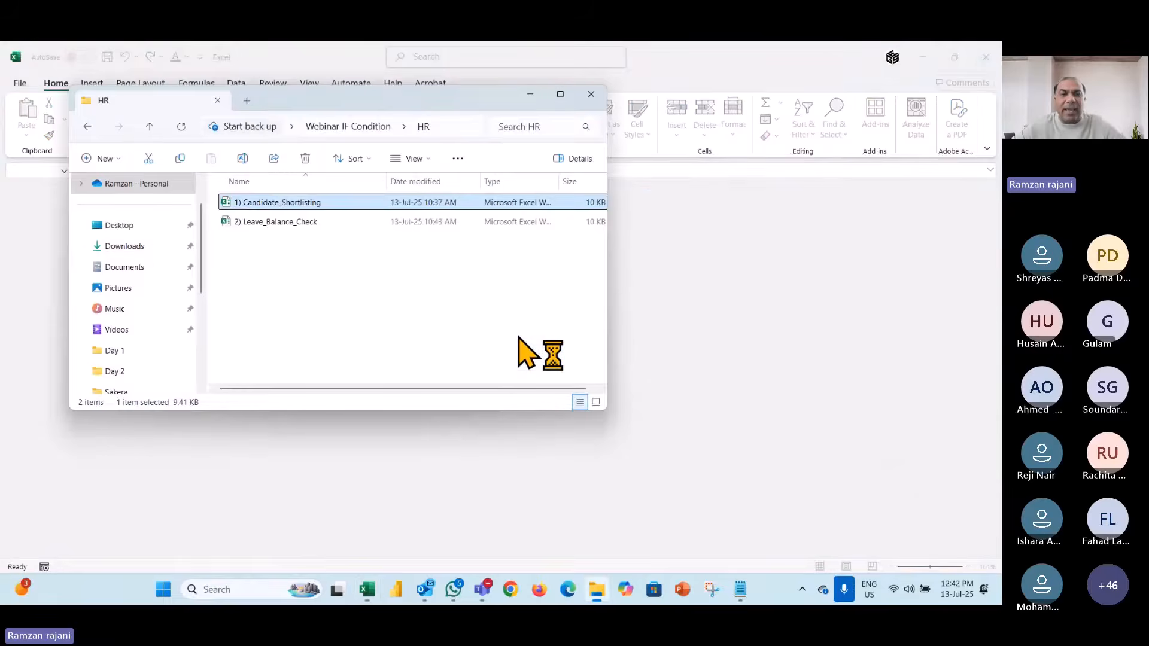
key(Down)
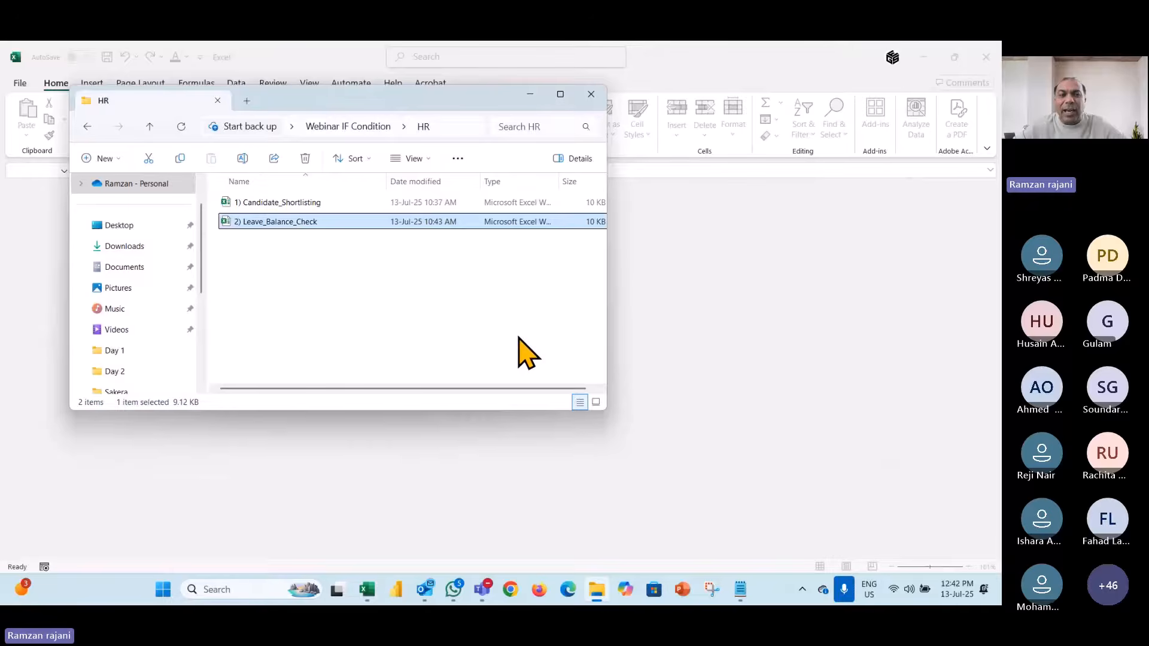
key(Return)
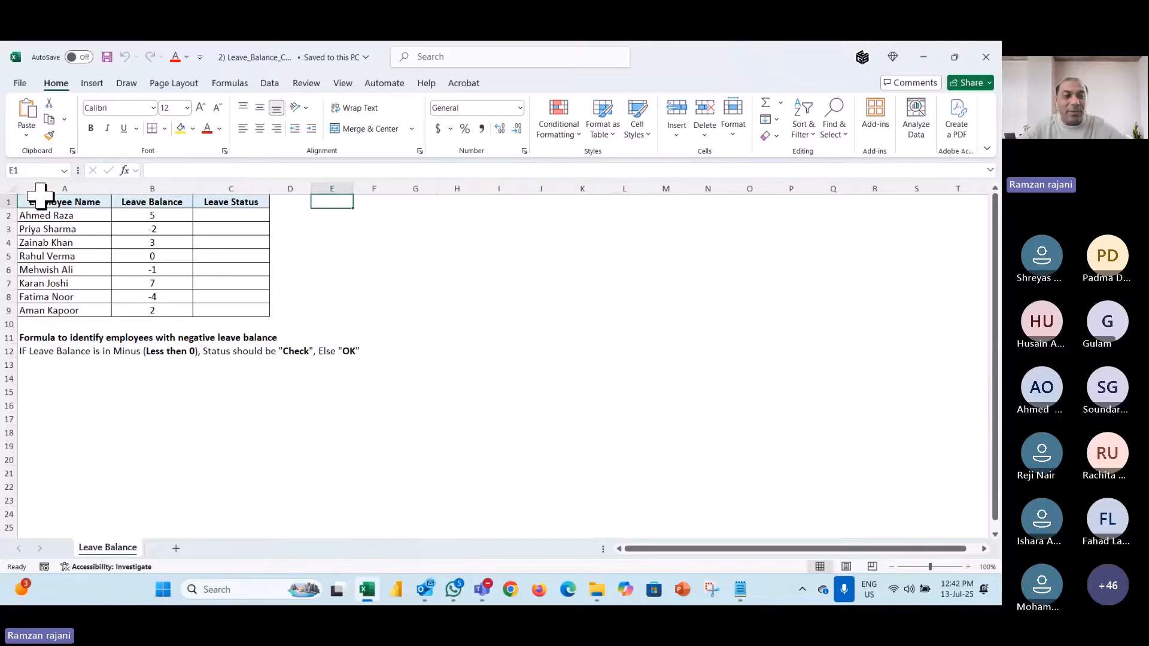
- Zoom the Leave Balance sheet from 100% to 161% to make the table and rule readable
scroll(40, 195, up, 4)
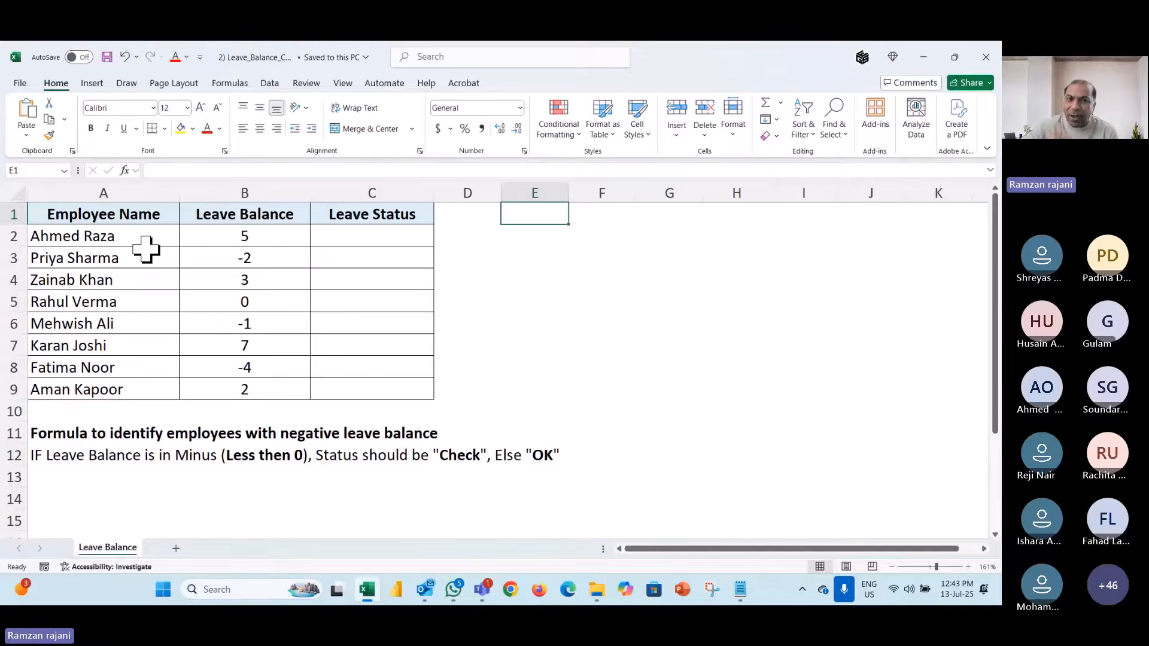
click(62, 436)
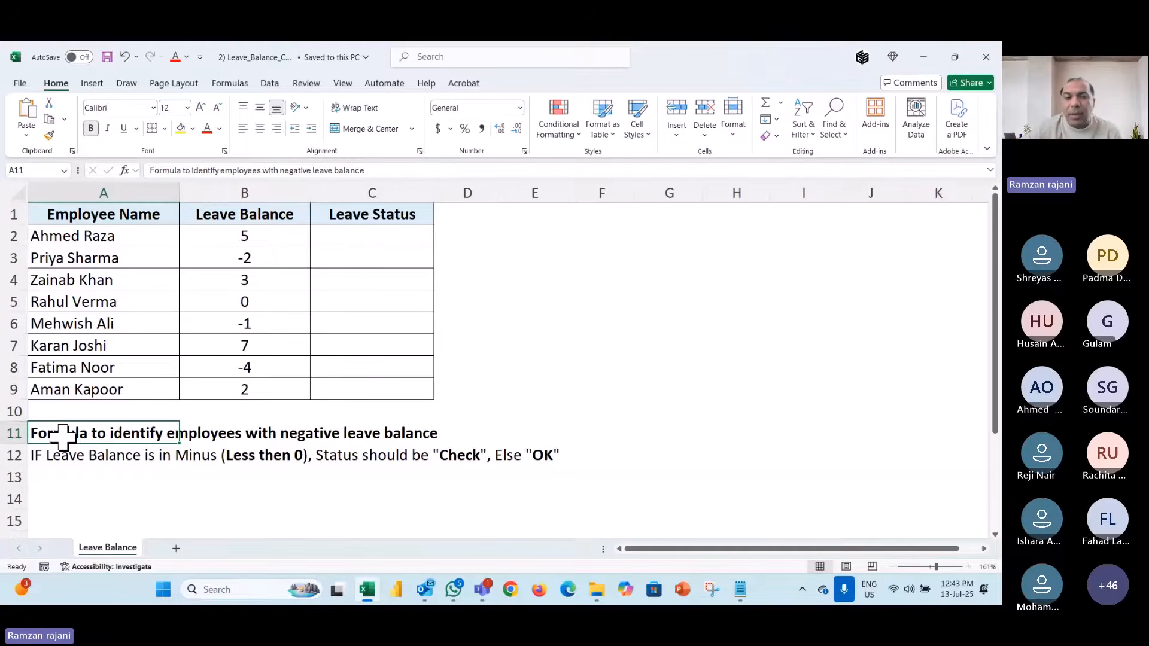
drag(287, 237, 289, 382)
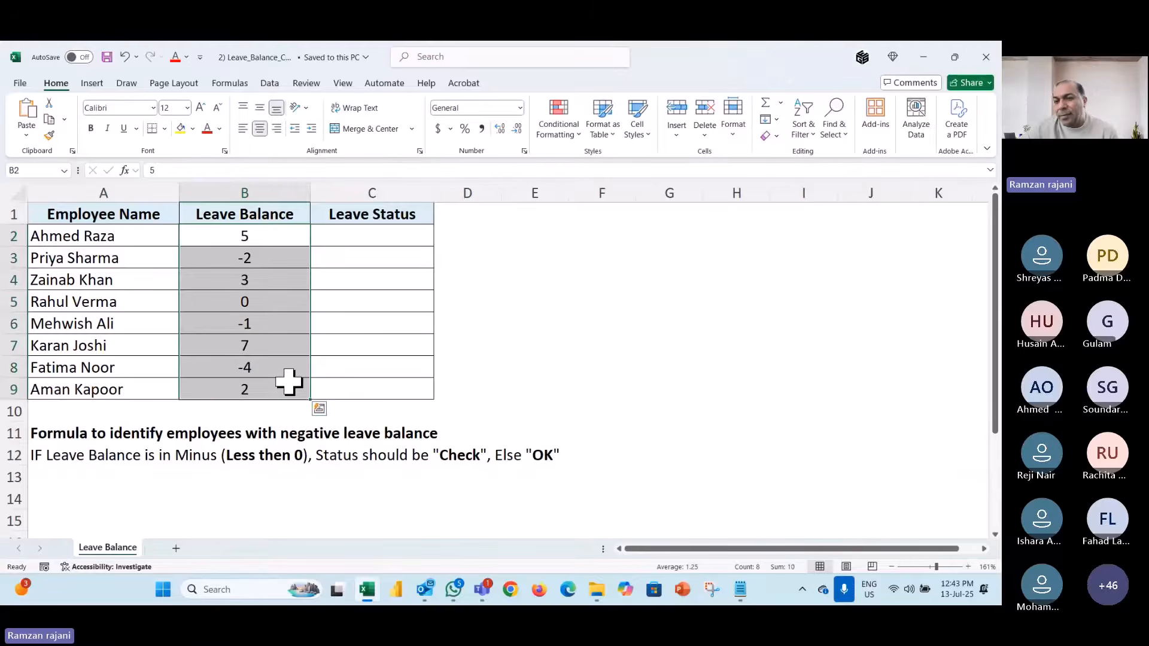
click(286, 236)
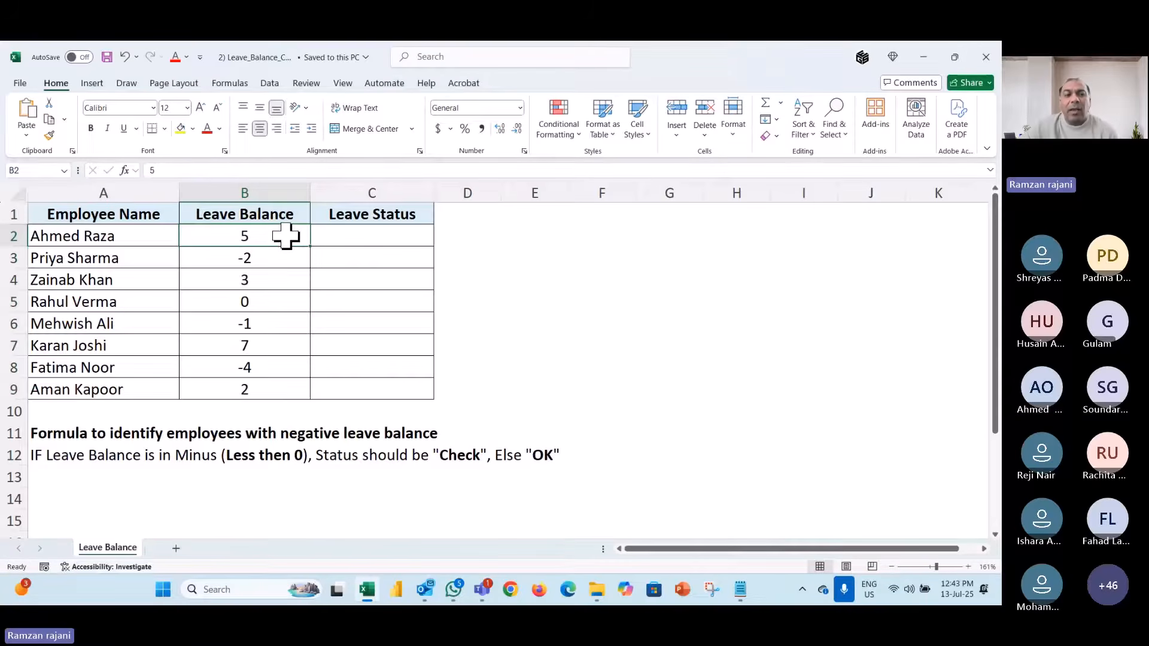
click(279, 267)
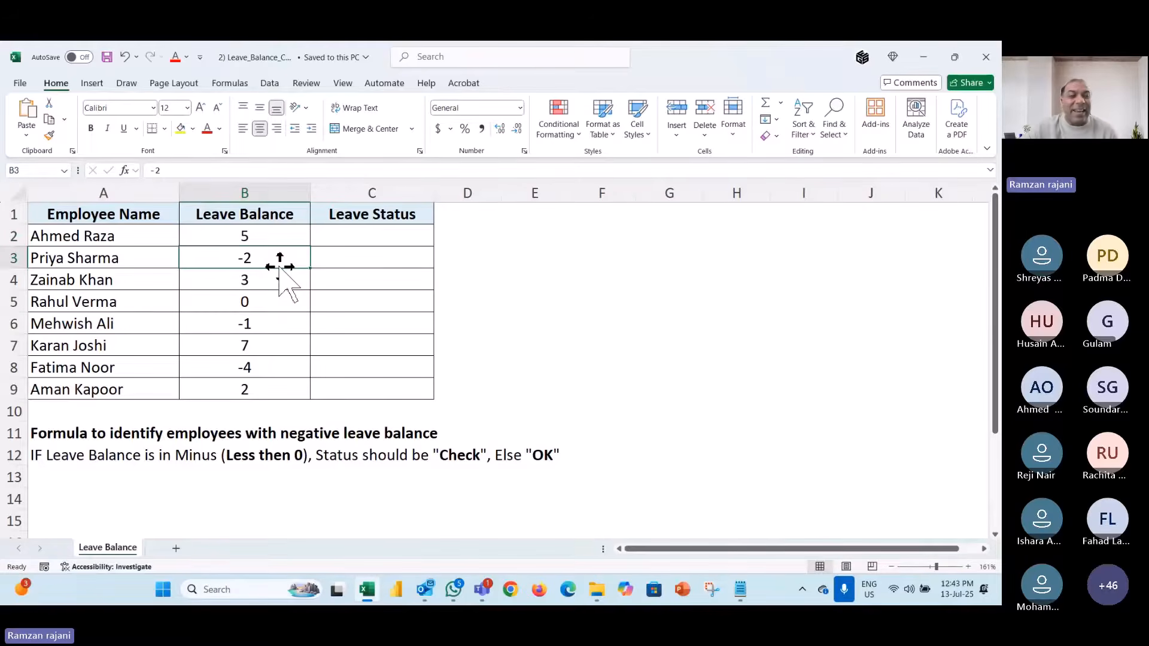
click(363, 260)
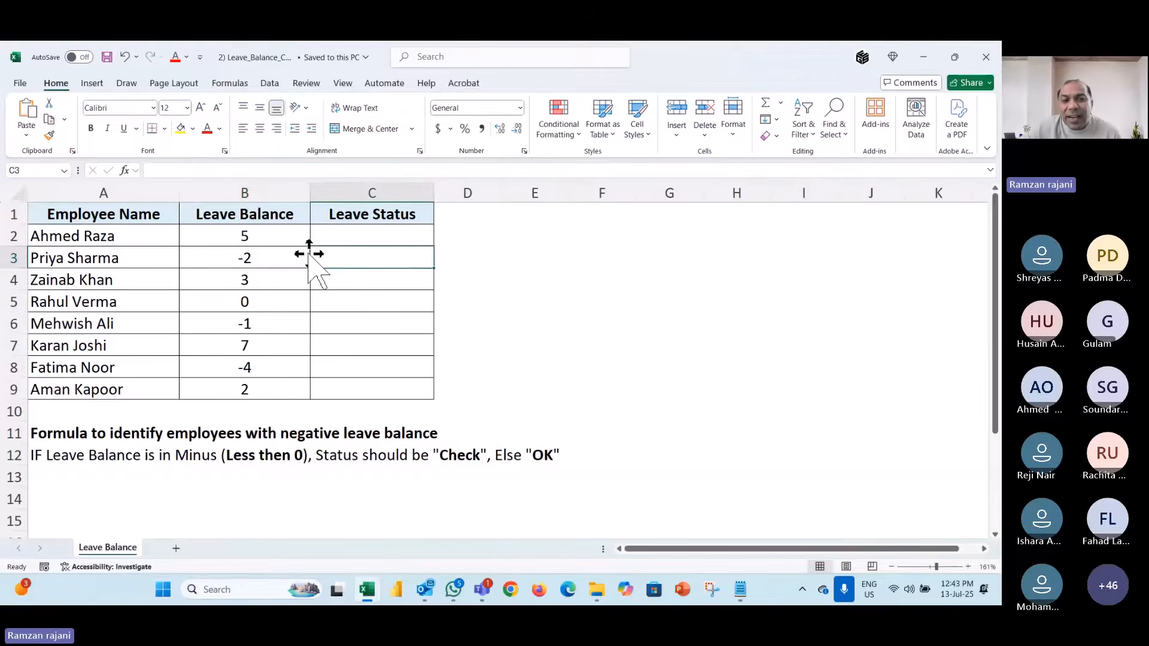
click(290, 259)
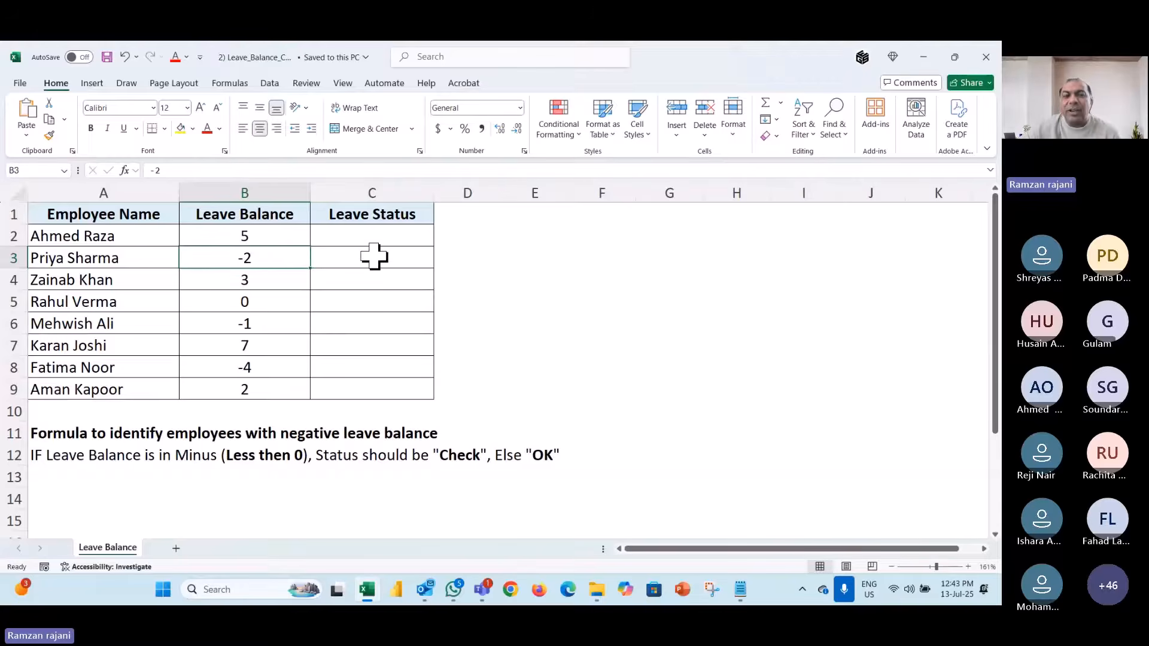
click(287, 235)
drag(290, 237, 339, 237)
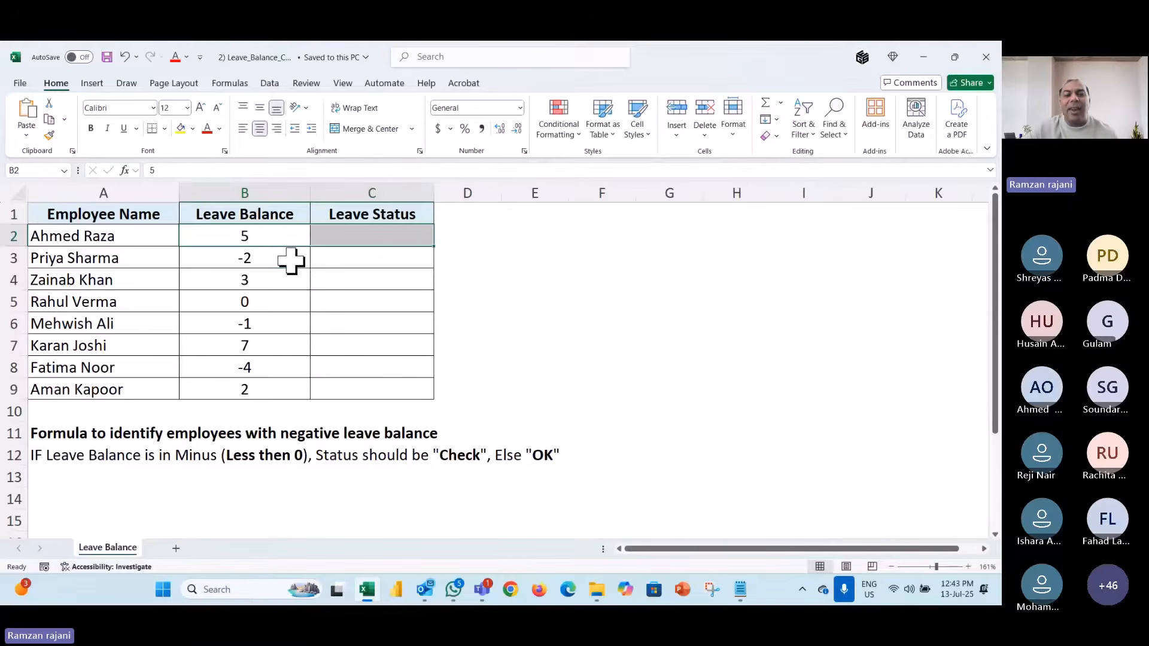
drag(289, 260, 348, 261)
click(362, 238)
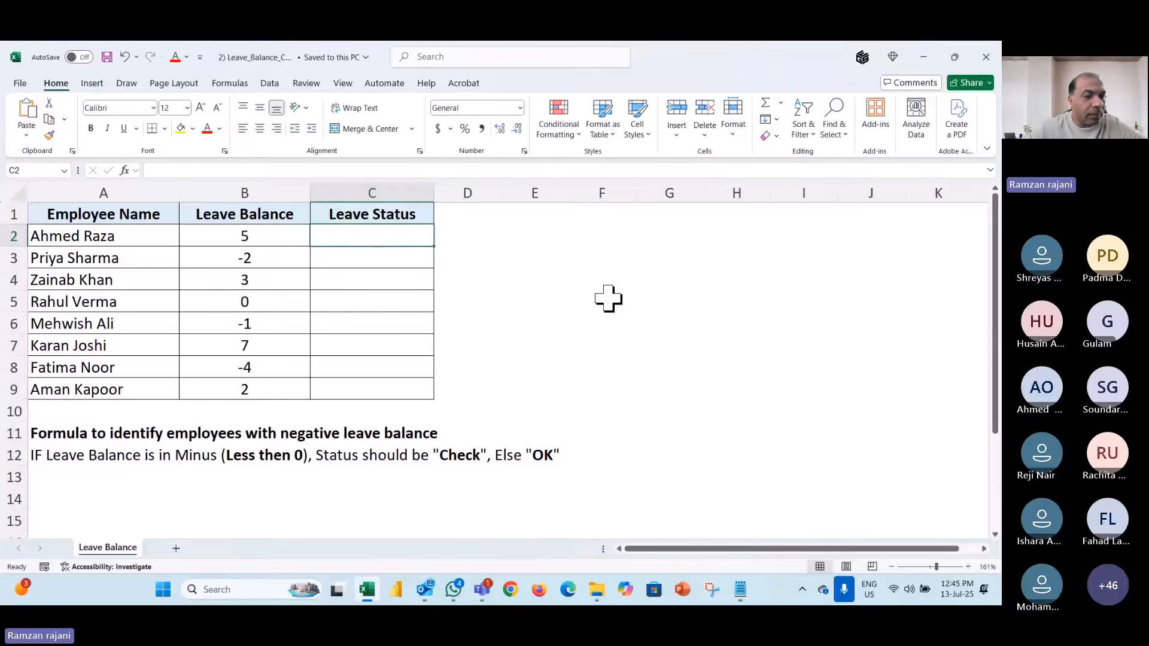
click(794, 399)
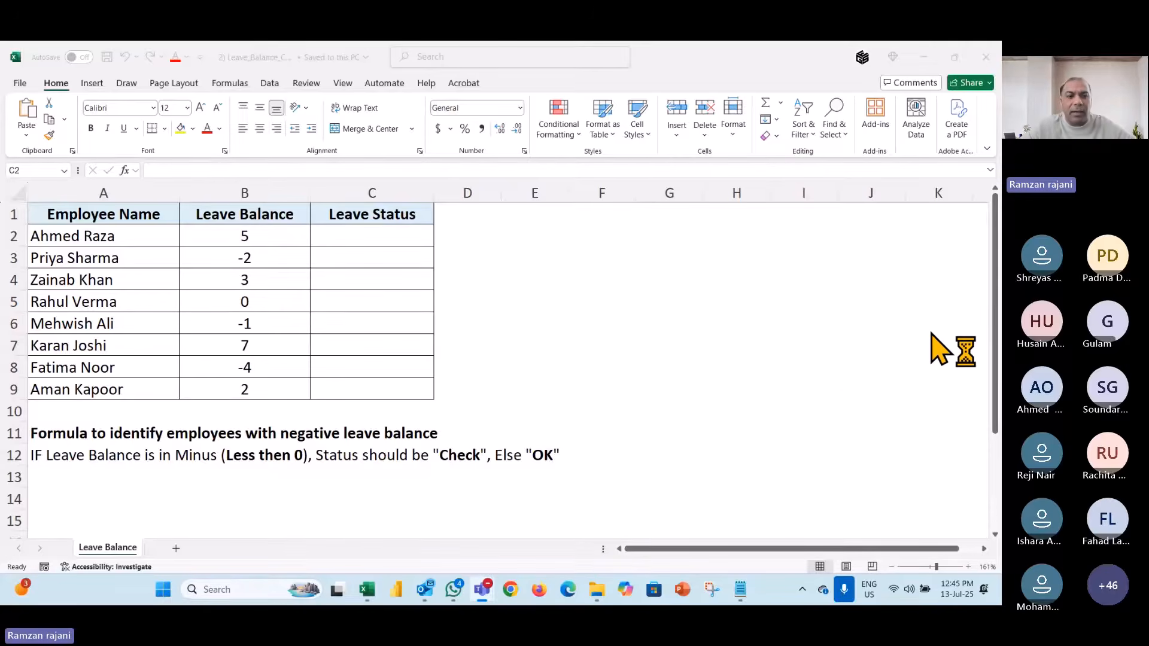
click(365, 239)
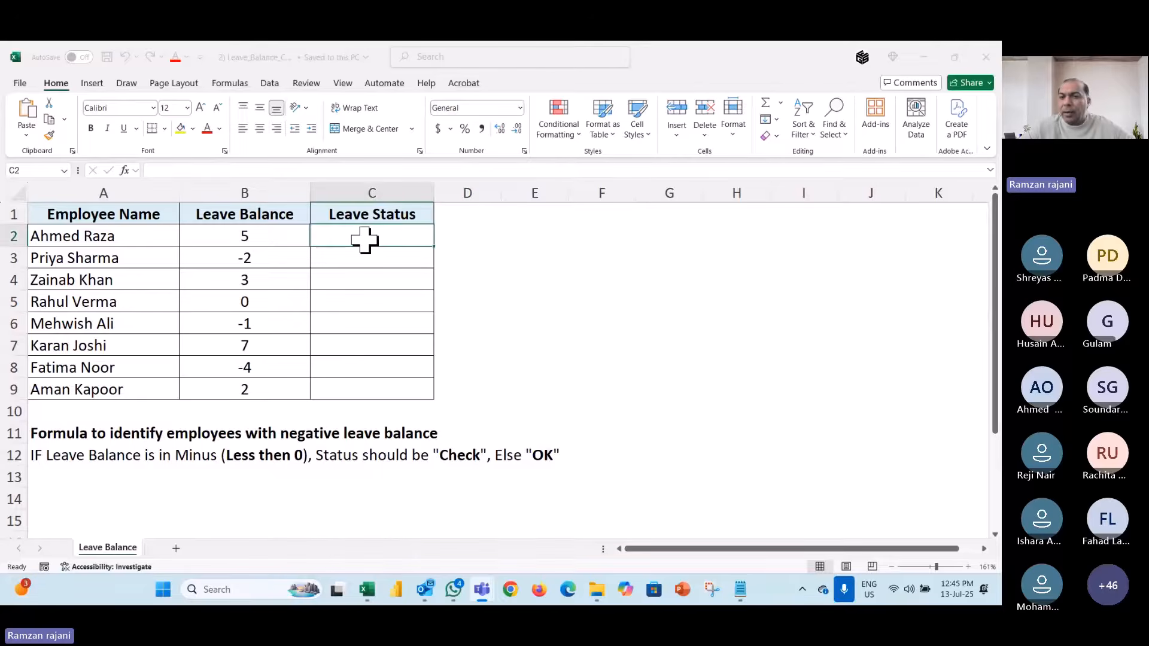